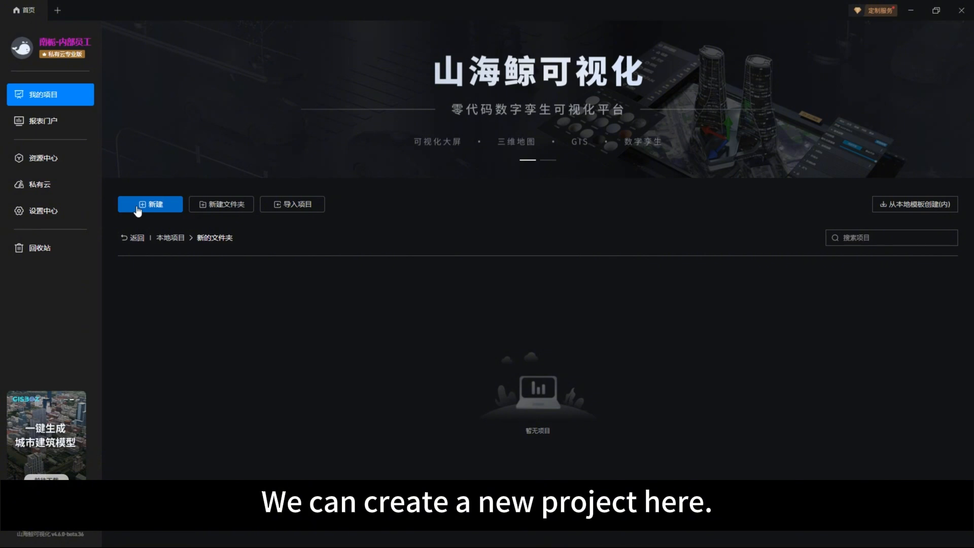
Create a new blank project (空白项目) from the large-screen dashboard category, keeping the name 我的空白项目.
click(138, 207)
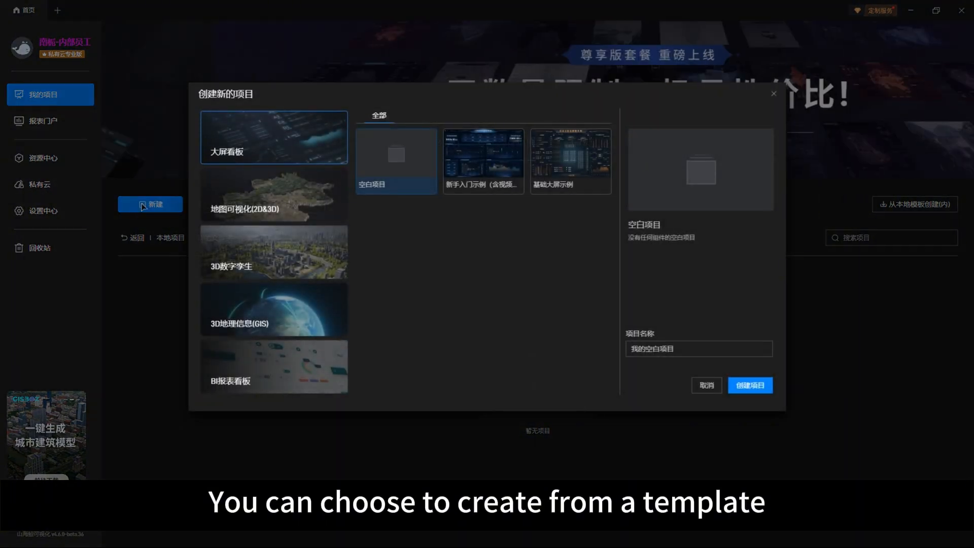
click(301, 203)
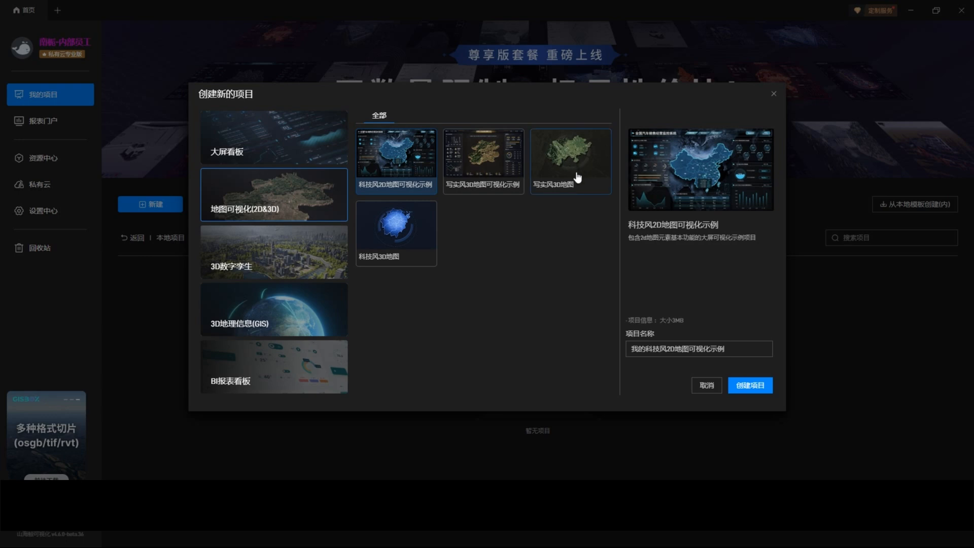
click(307, 240)
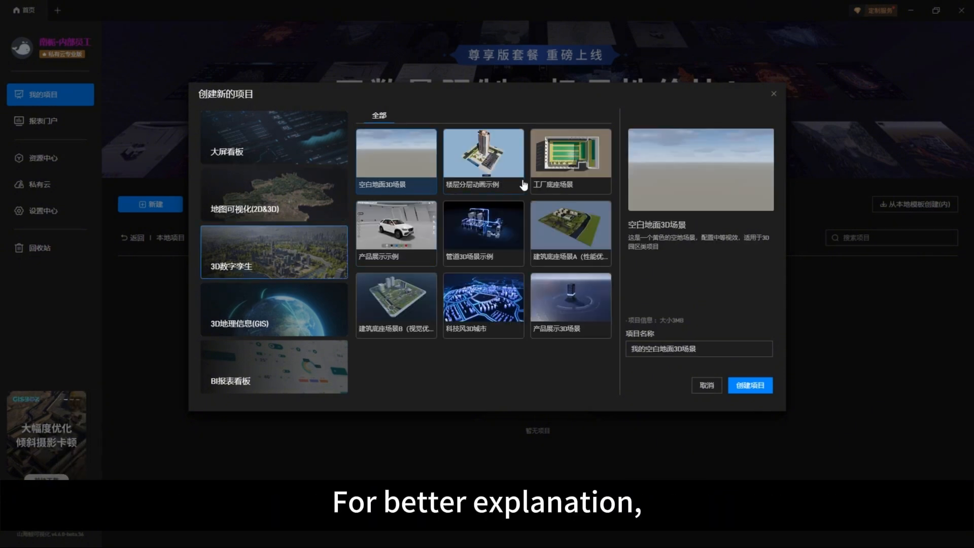
click(272, 150)
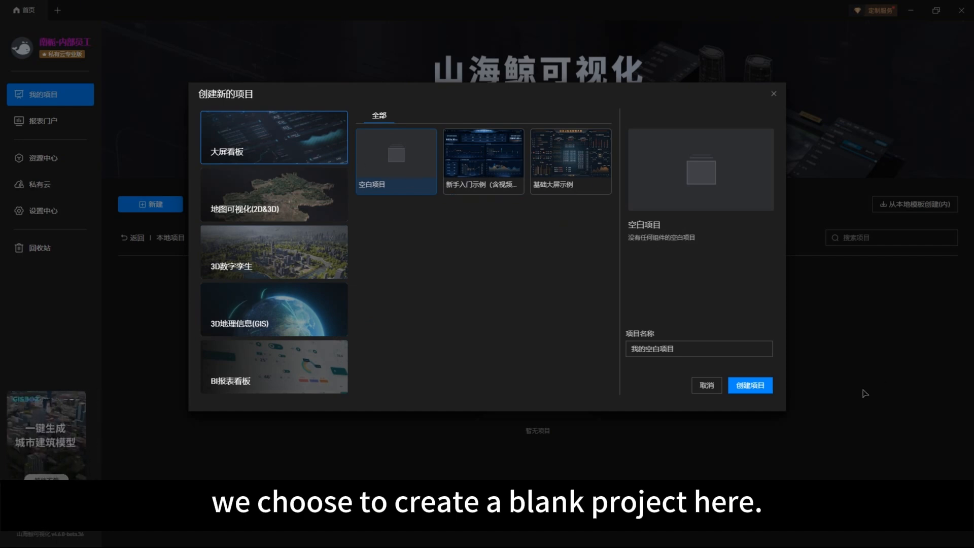
click(757, 386)
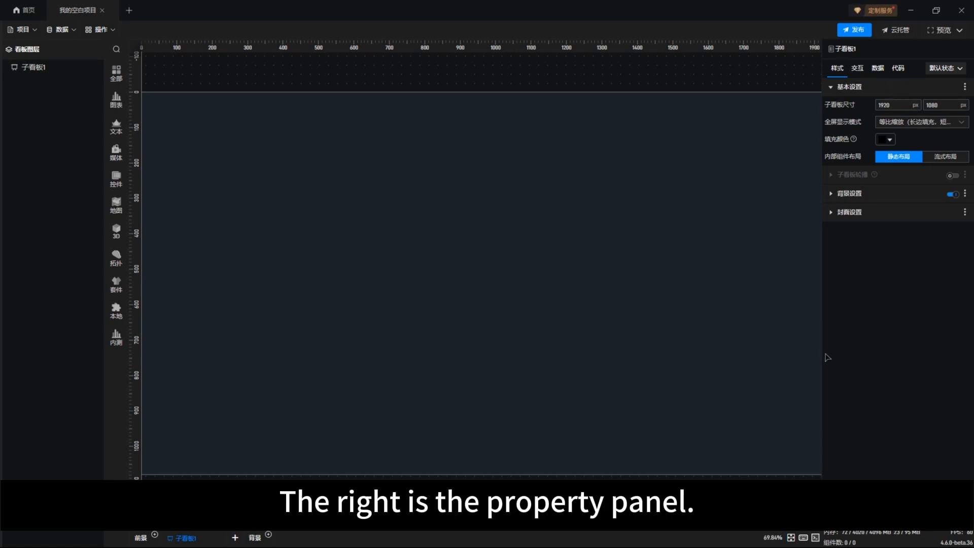
Look through the interaction, data and code properties of sub-board 子看板1, ending on its style properties.
click(857, 71)
click(883, 74)
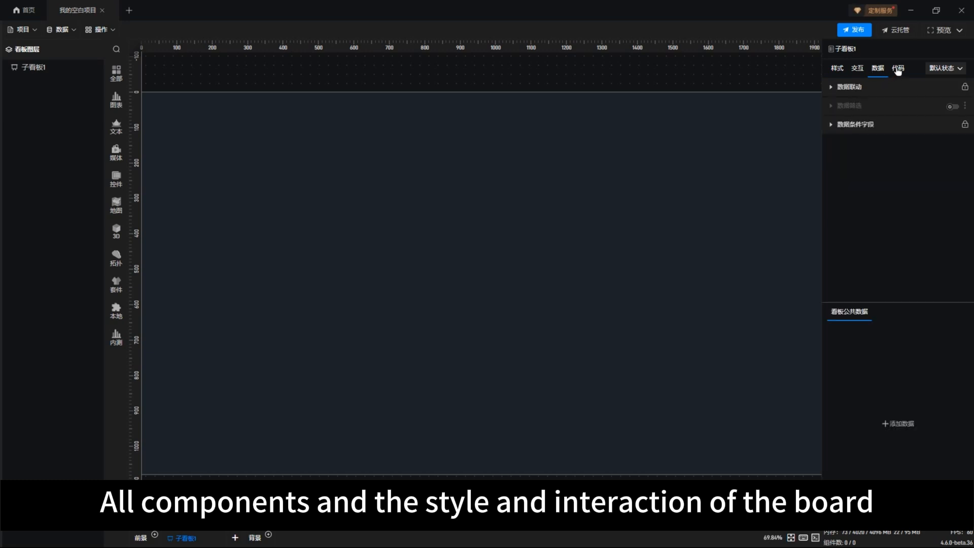
click(899, 70)
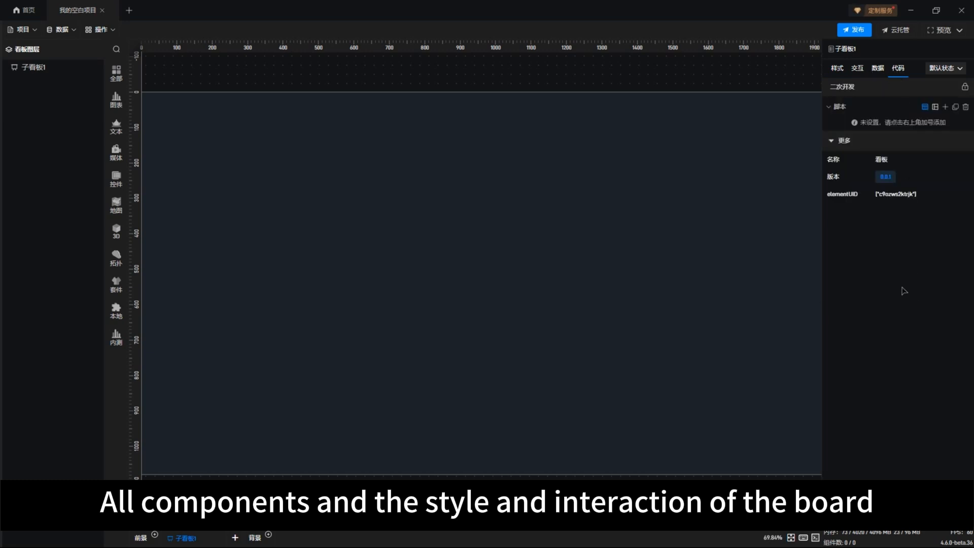
click(836, 69)
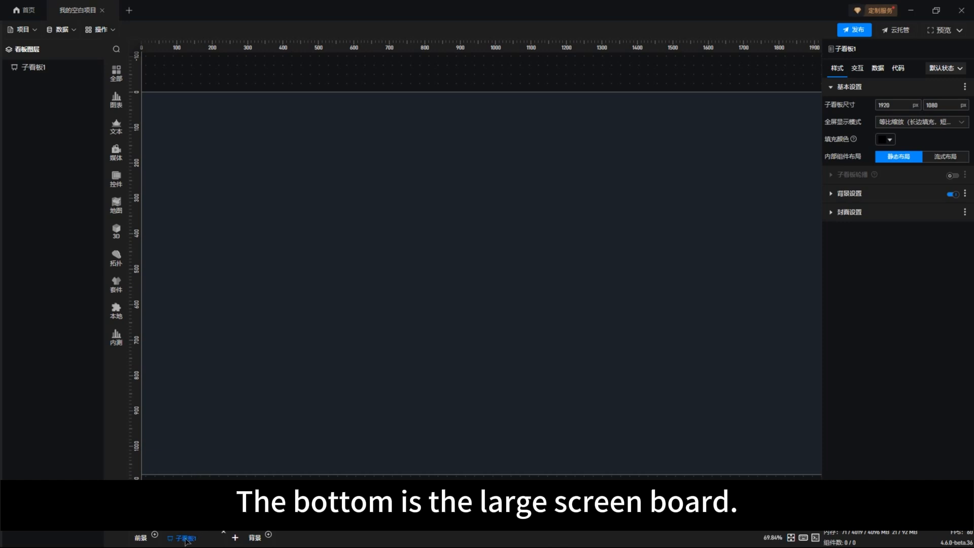
Add two more sub-boards to the project, plus a foreground board and a background board.
click(235, 537)
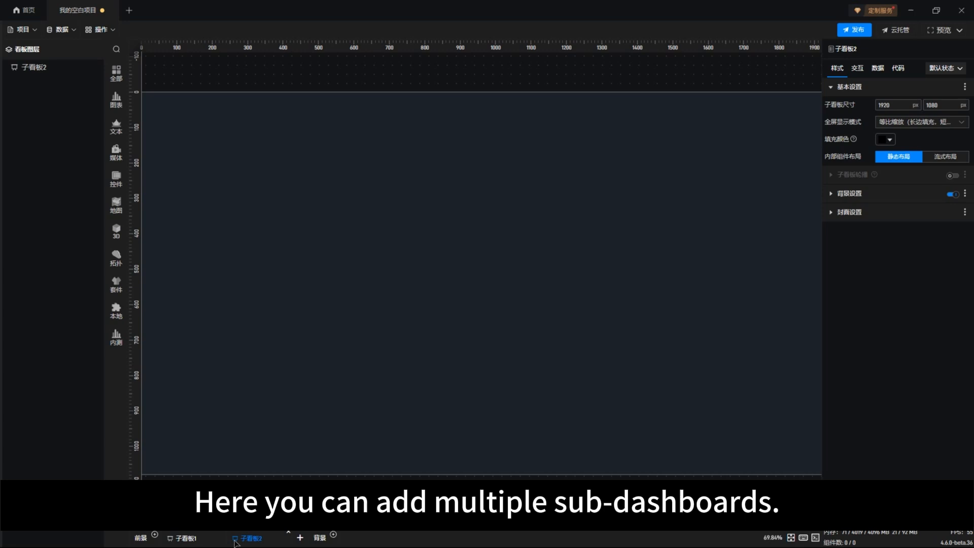
click(300, 539)
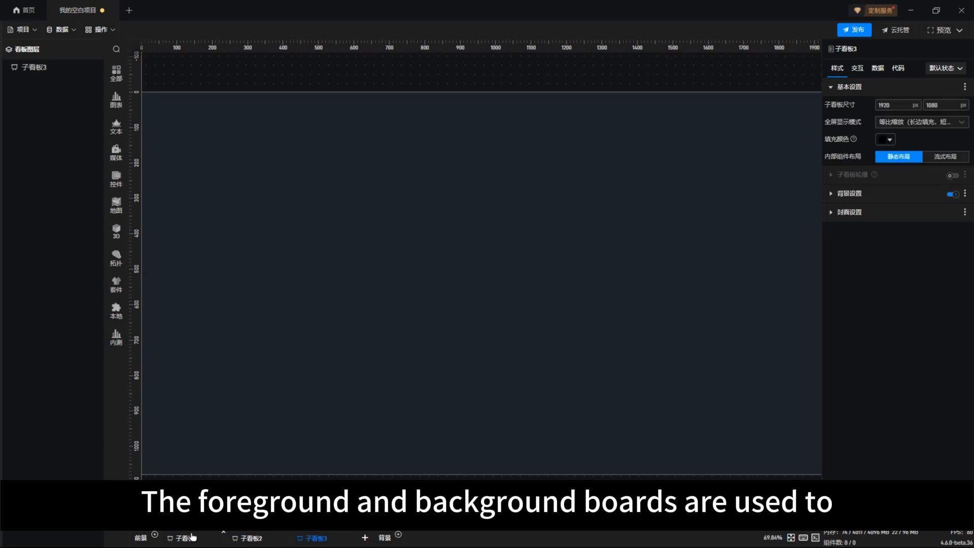
click(154, 535)
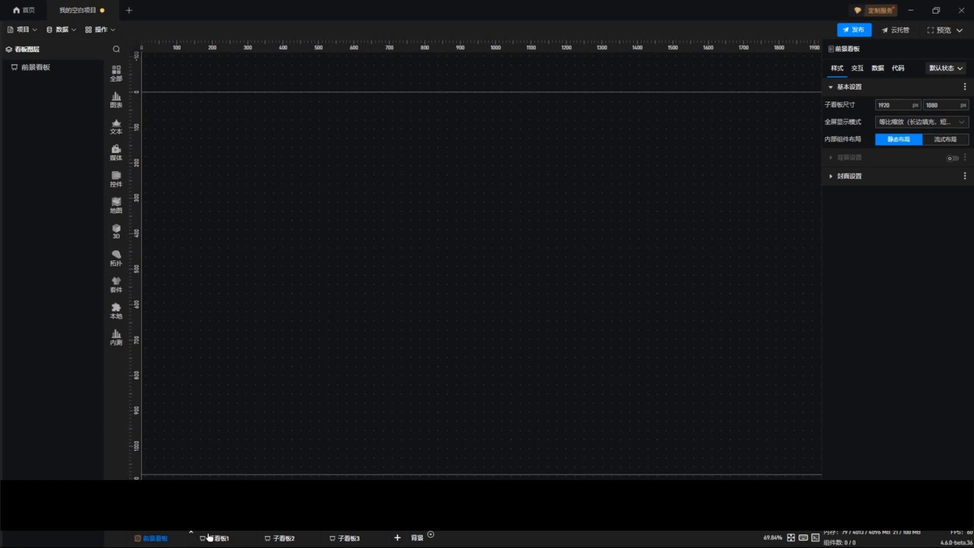
click(431, 539)
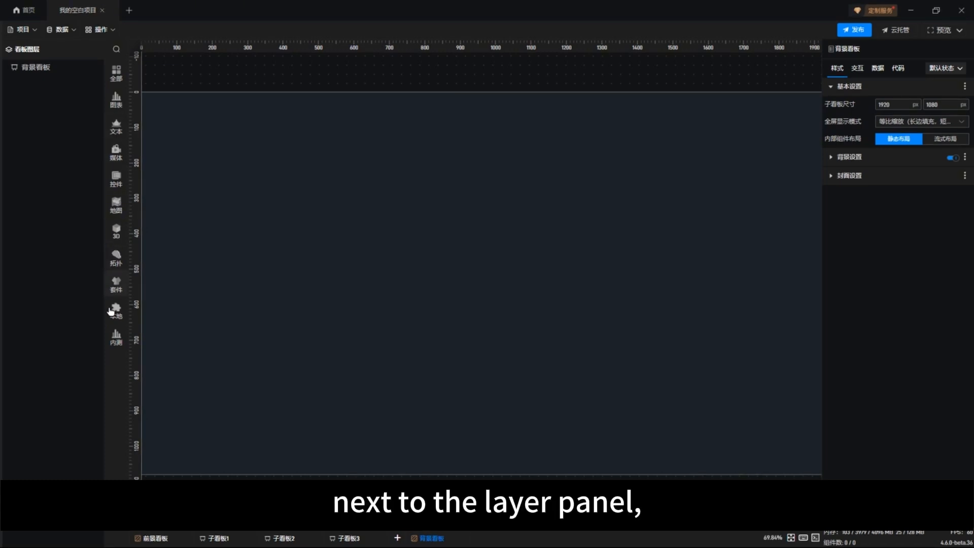
Add a T型分组柱状图 column chart to the background board, enlarged in the upper middle of the canvas.
click(117, 105)
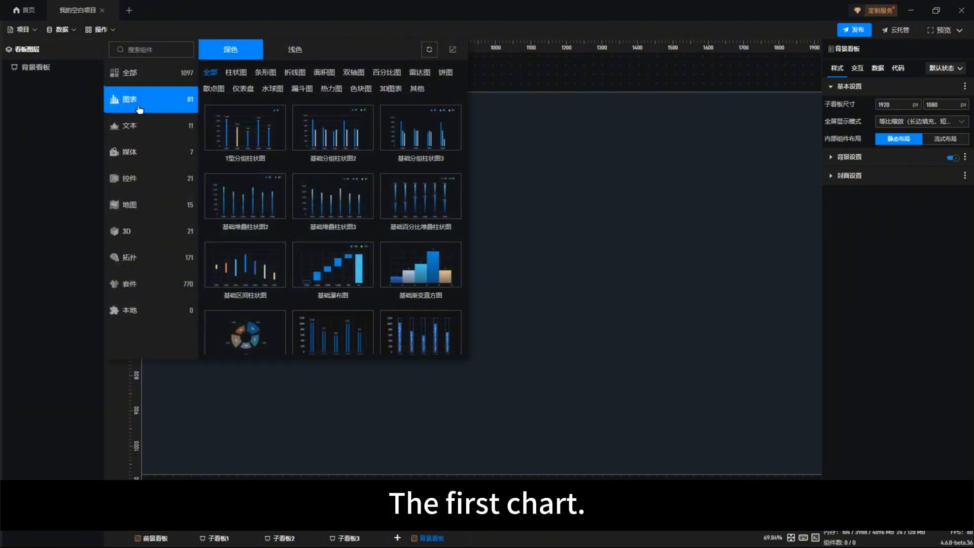
click(325, 72)
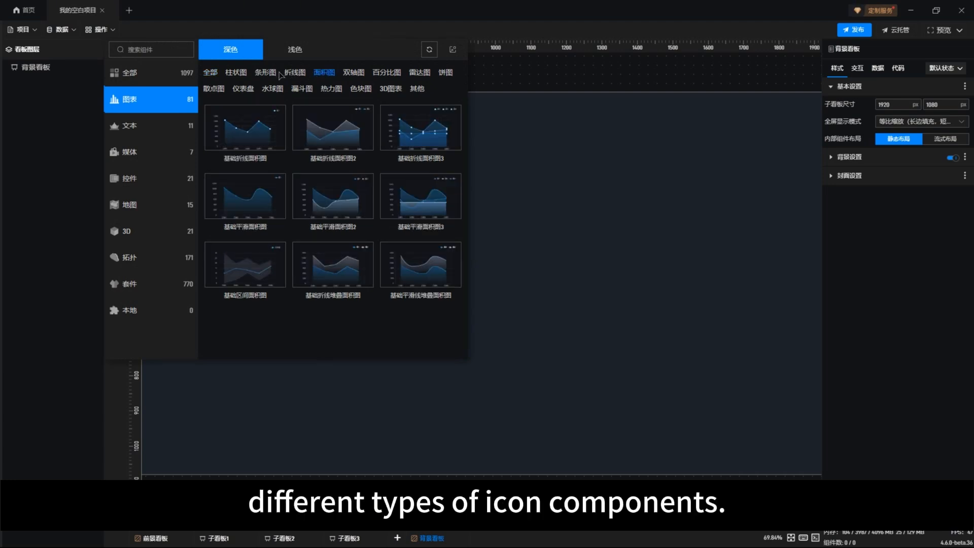
click(235, 72)
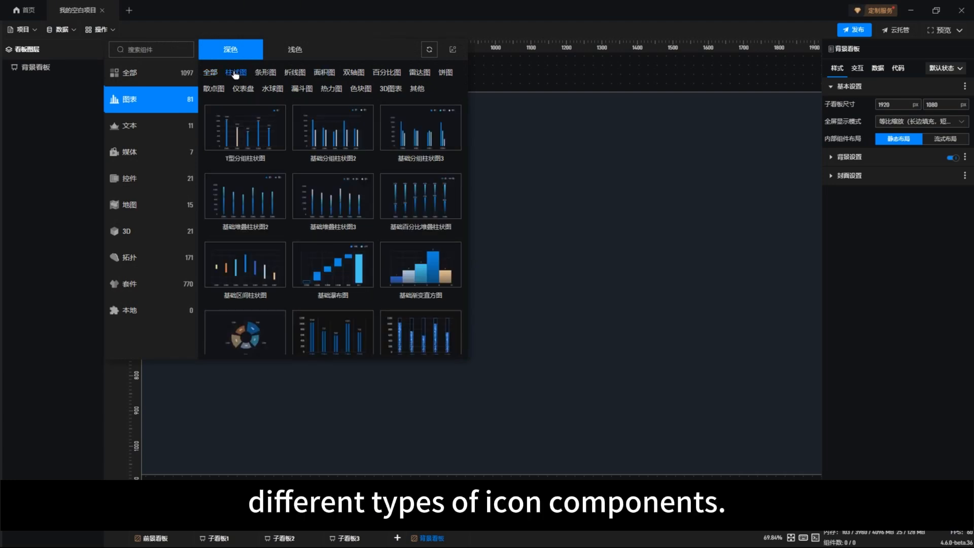
click(244, 137)
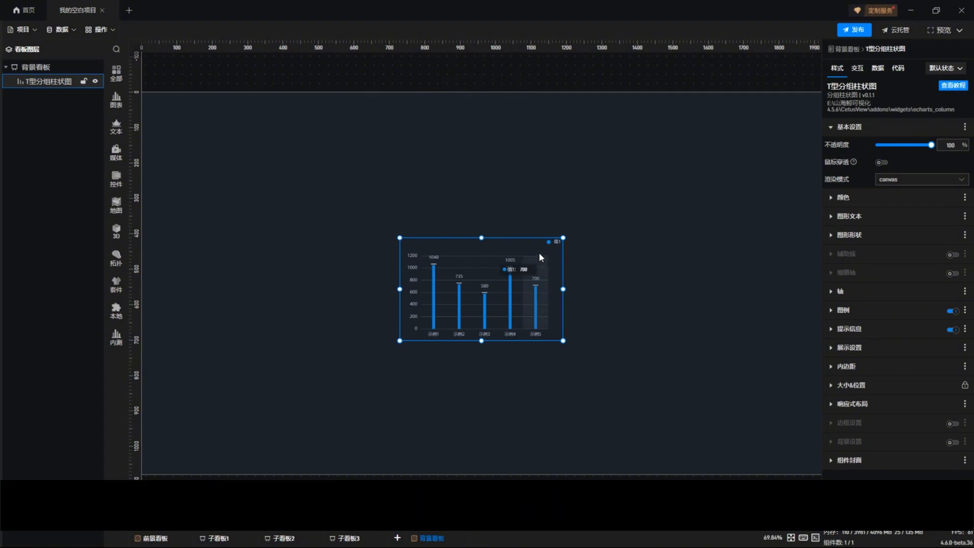
drag(537, 251, 558, 170)
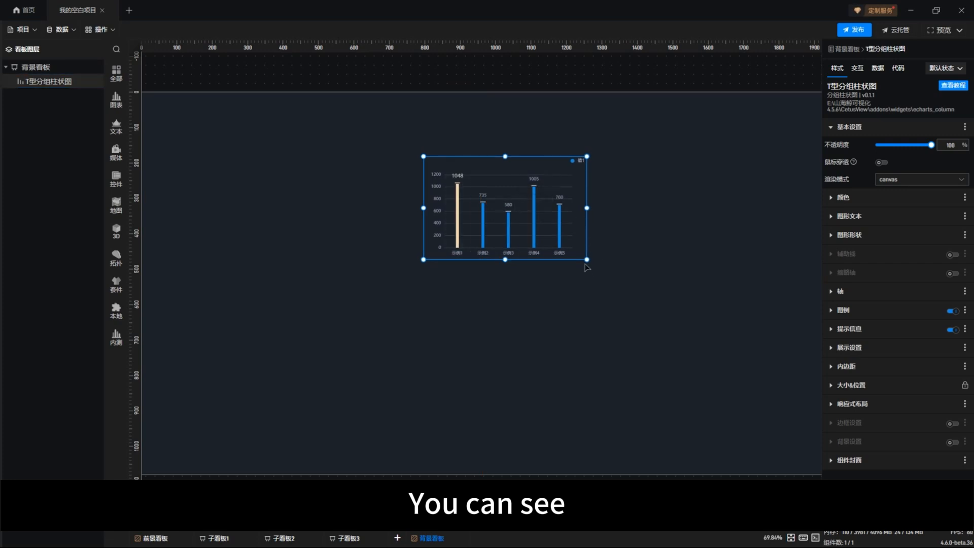
drag(586, 259, 645, 294)
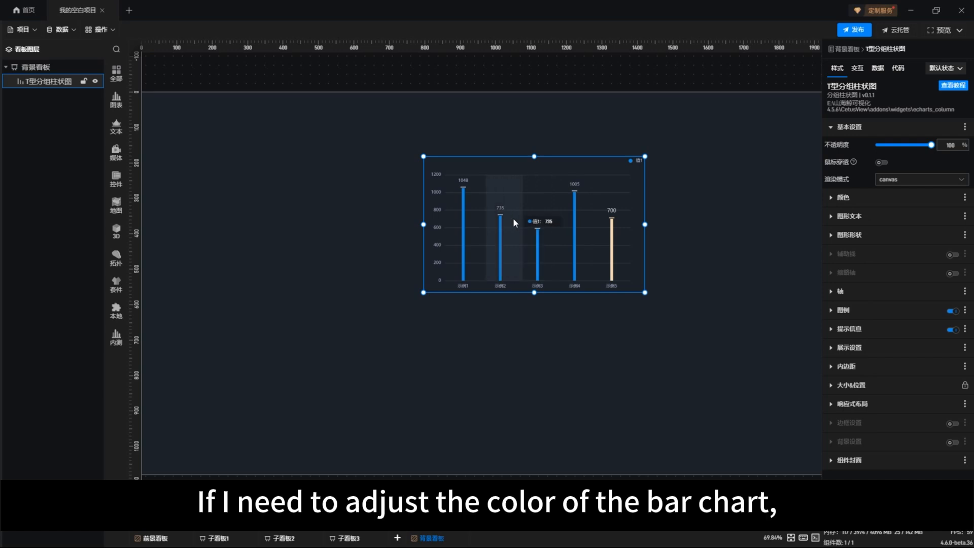
Change the data colour of the chart's columns to teal #0FC48EFF.
click(832, 198)
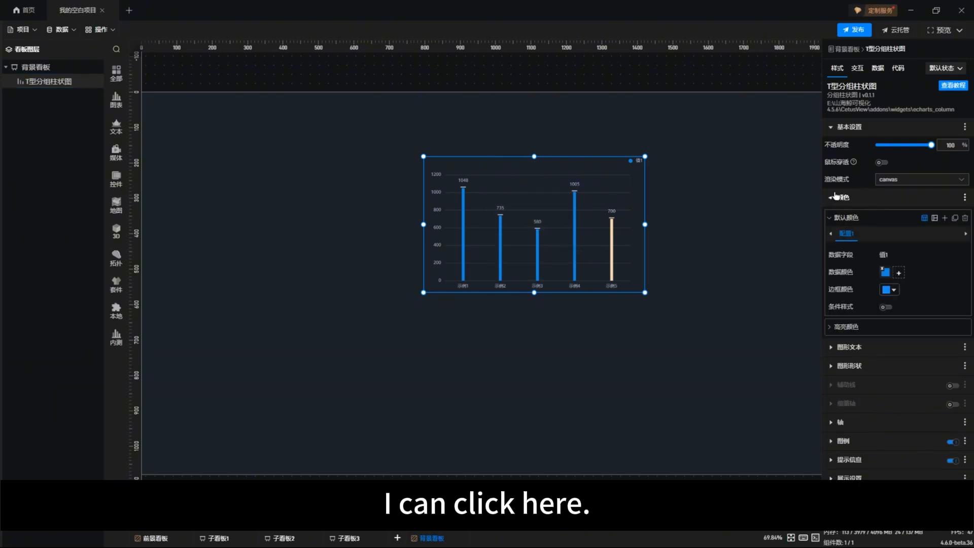
click(885, 274)
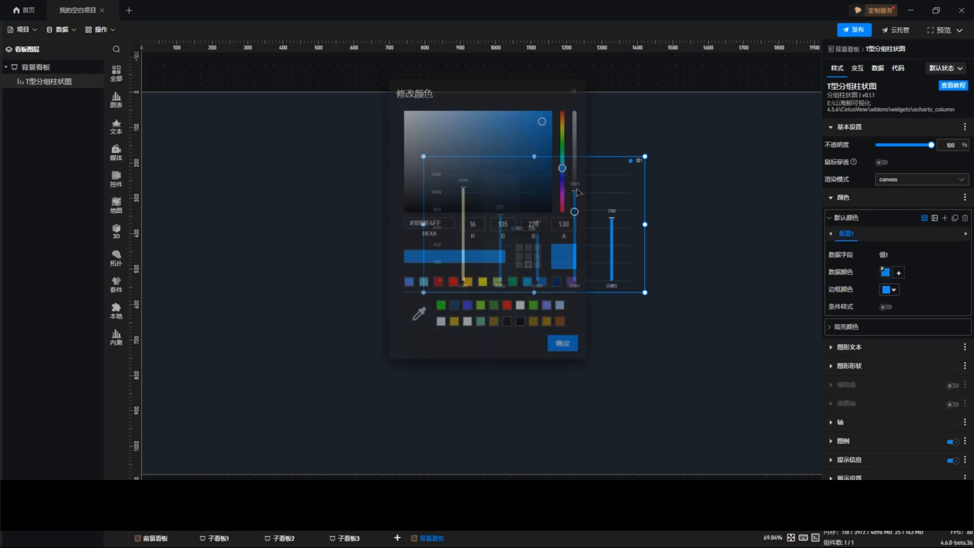
click(561, 159)
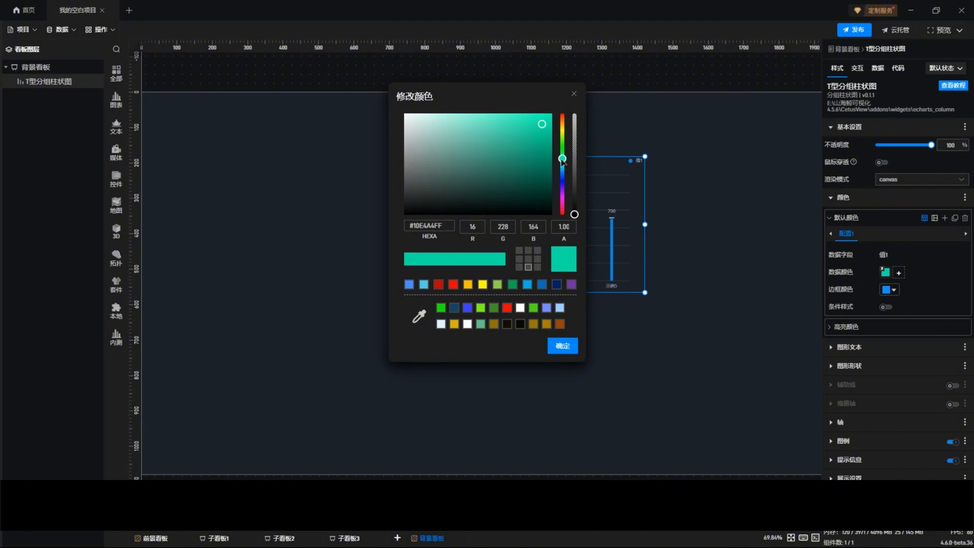
drag(533, 151, 540, 136)
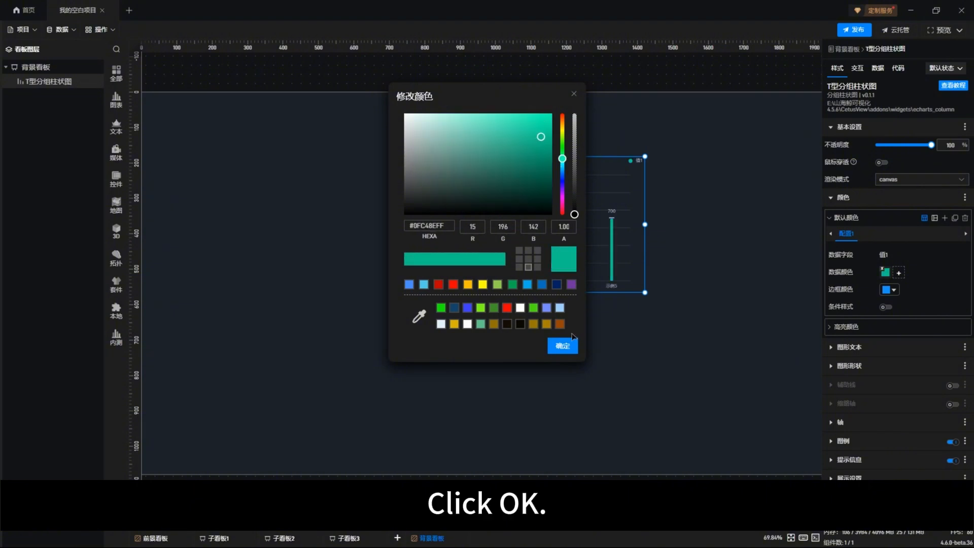
click(568, 347)
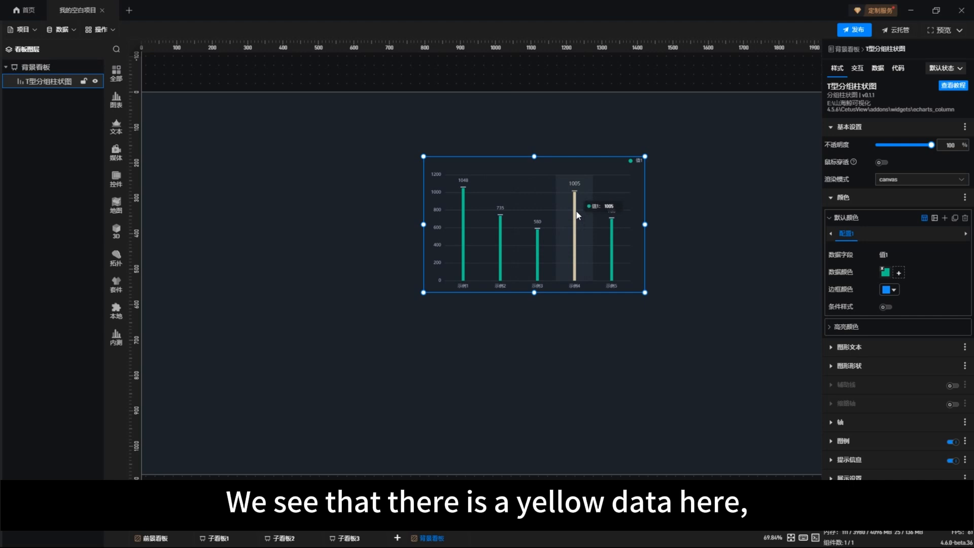
Set the chart's highlight colour for 配置1 to bright green #00FF30FF.
click(845, 328)
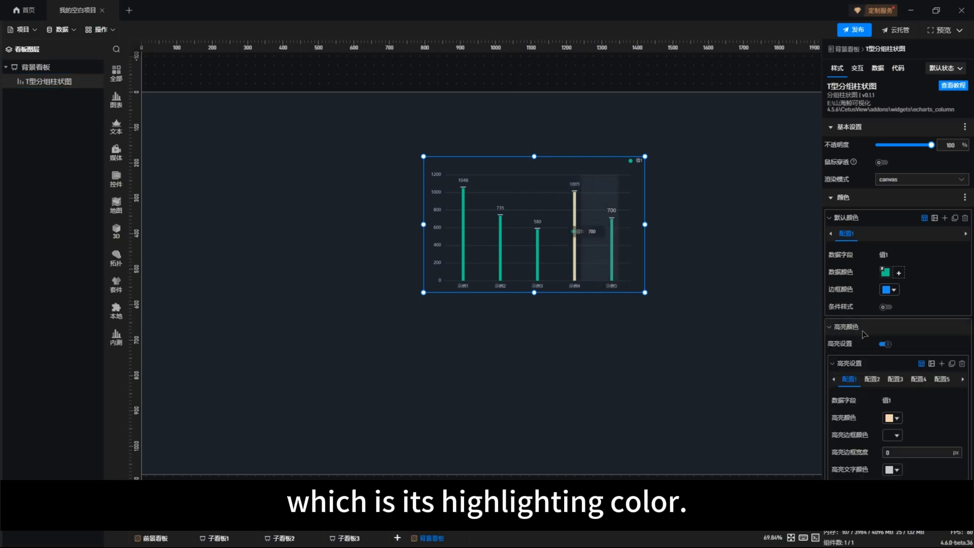
scroll(874, 348, down, 2)
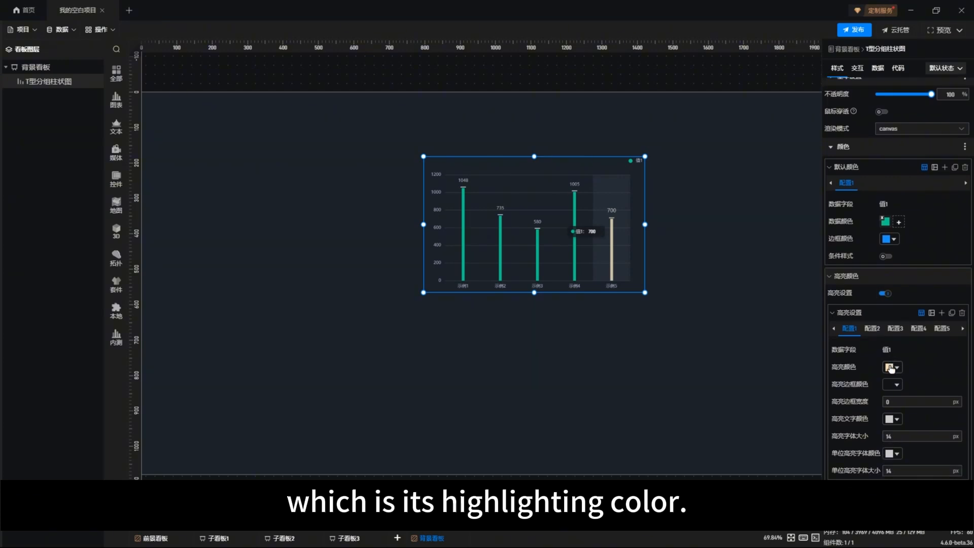
click(890, 367)
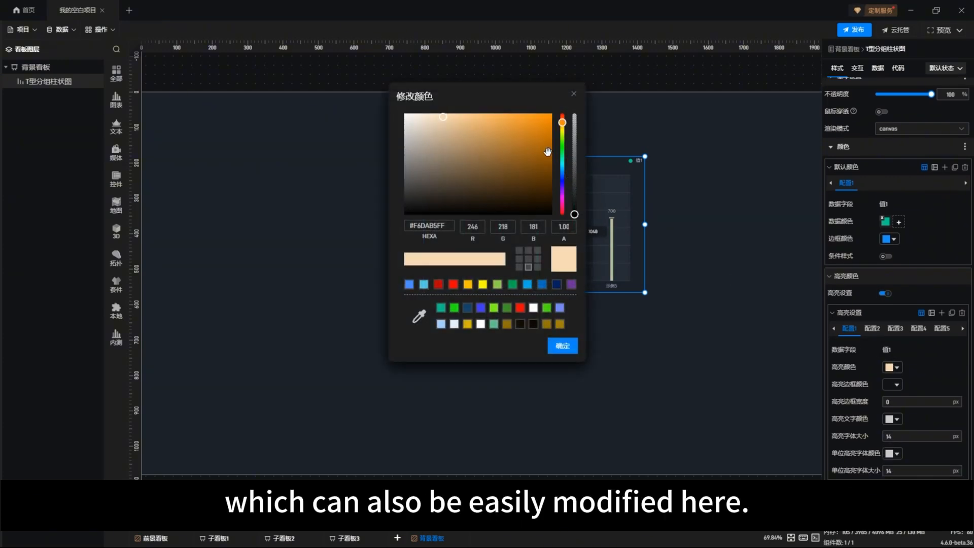
click(562, 151)
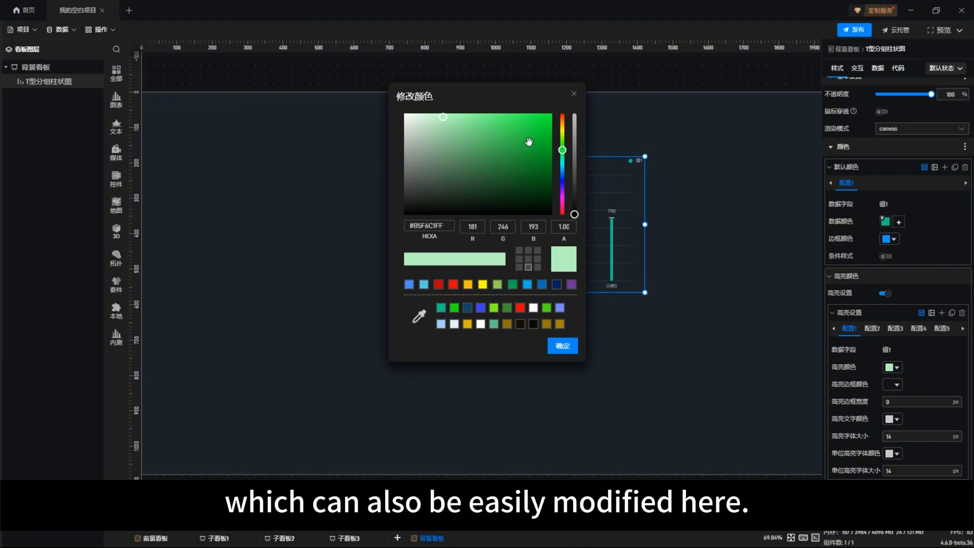
drag(528, 142, 558, 113)
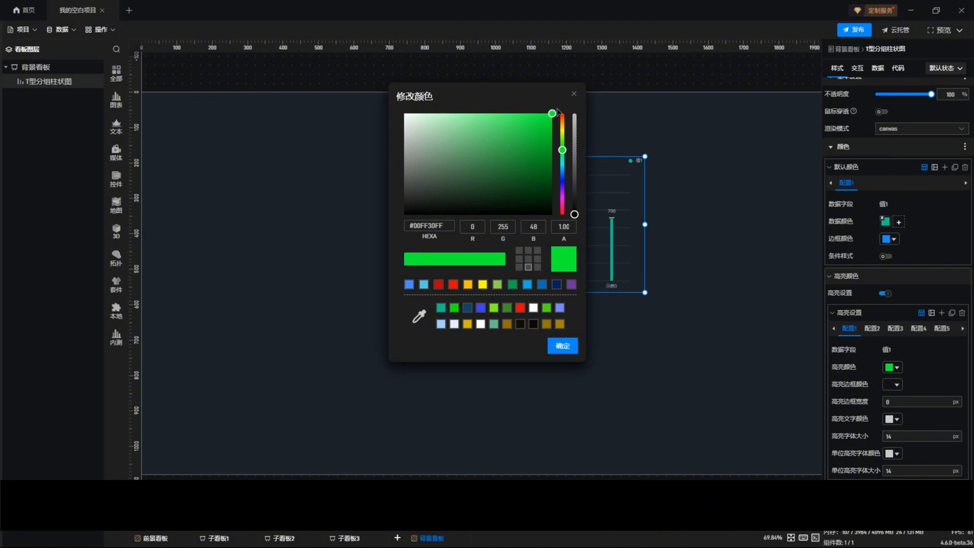
click(563, 346)
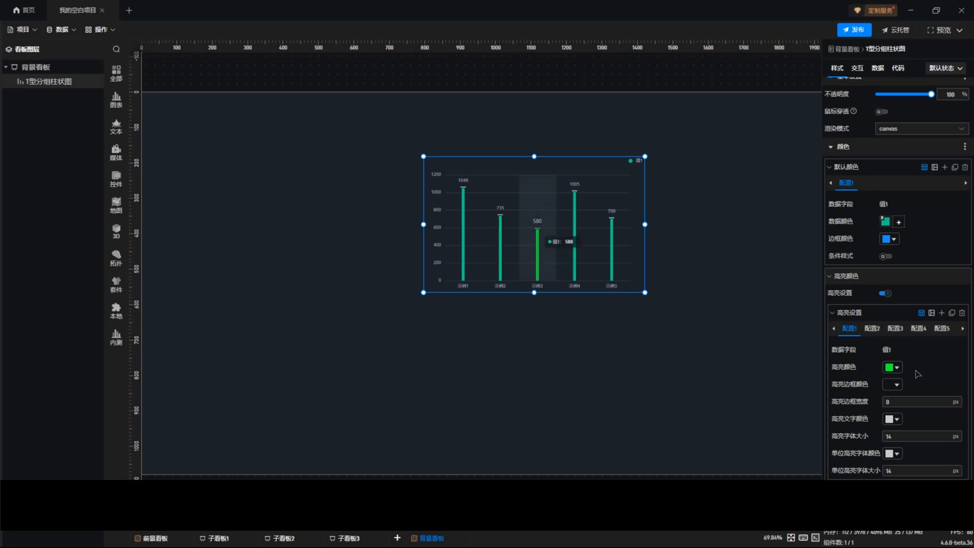
Switch the graphic text on the chart's columns off and back on.
scroll(918, 374, down, 5)
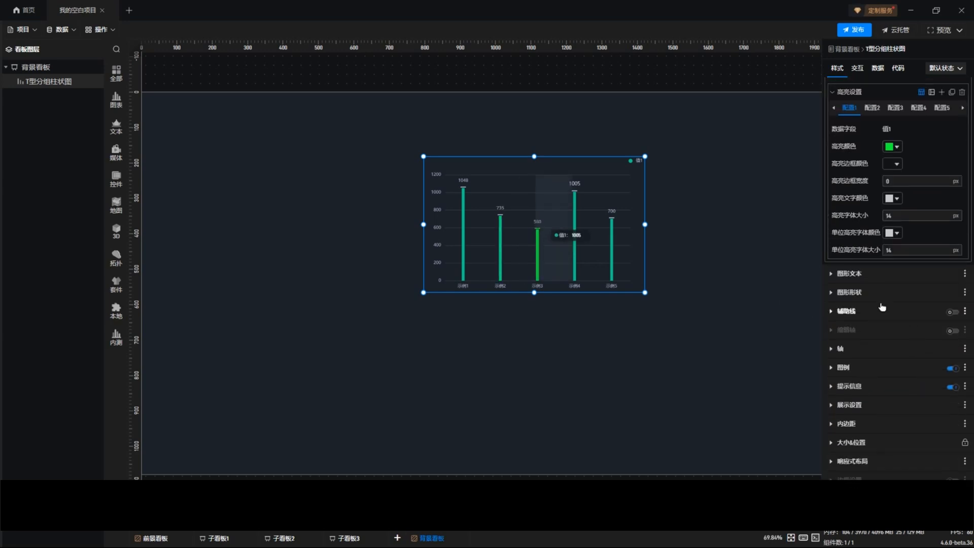
click(854, 274)
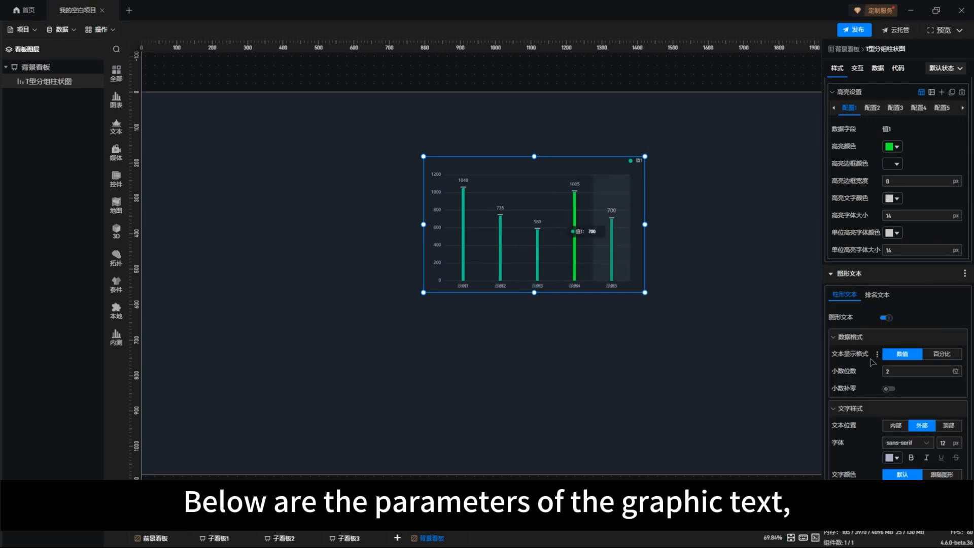
scroll(872, 361, down, 4)
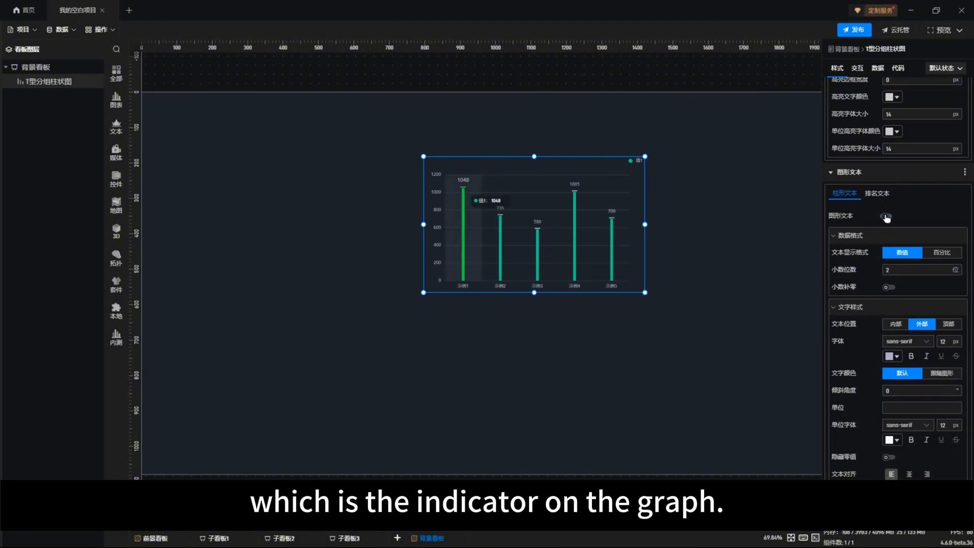
click(885, 216)
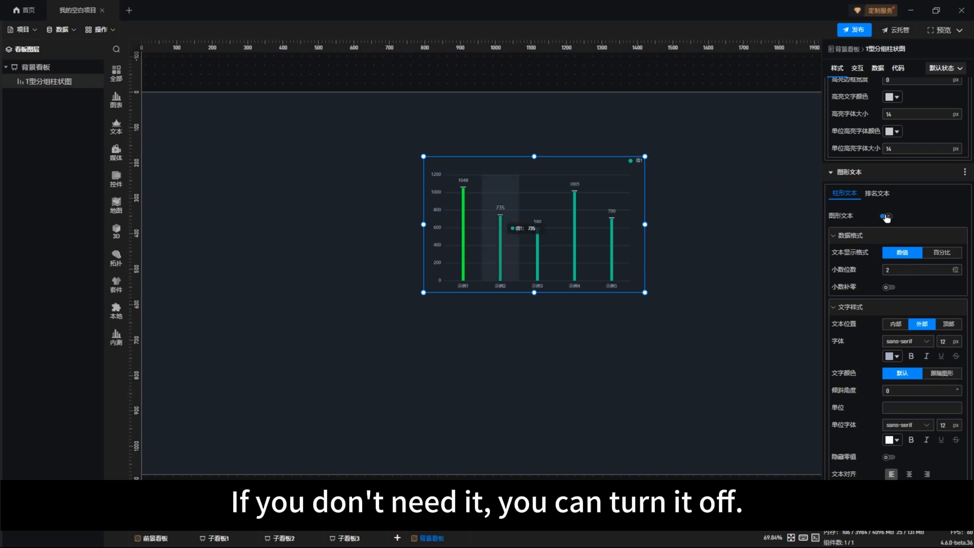
click(885, 216)
Turn on the ranking text (排名文本) for the column chart.
click(883, 193)
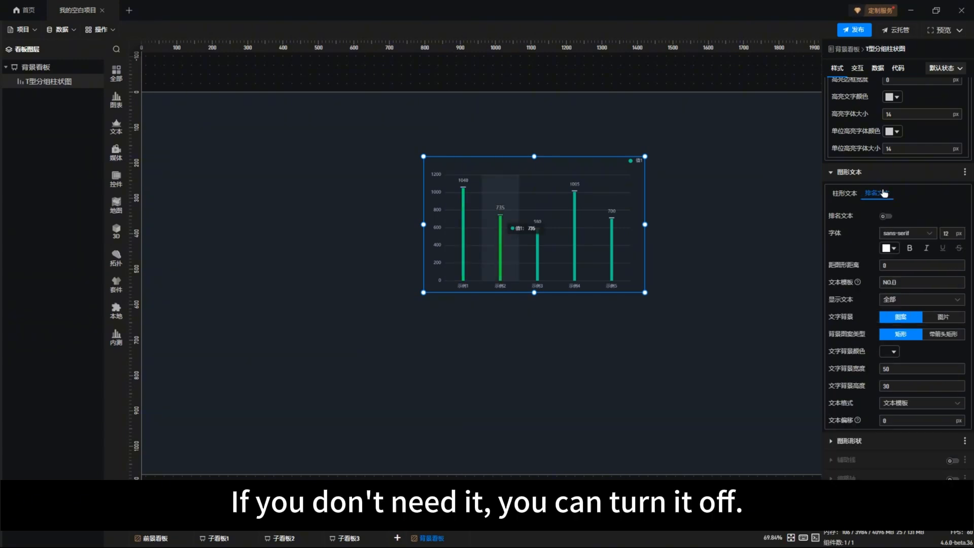
click(886, 217)
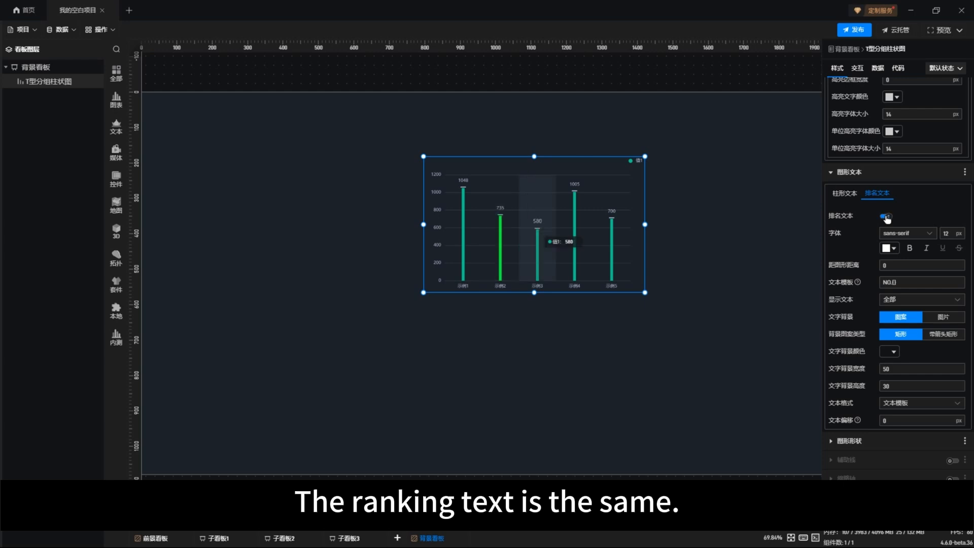
Turn off the column chart's ranking text (排名文本) and enable the conditional style (条件样式) for its default colour.
click(886, 217)
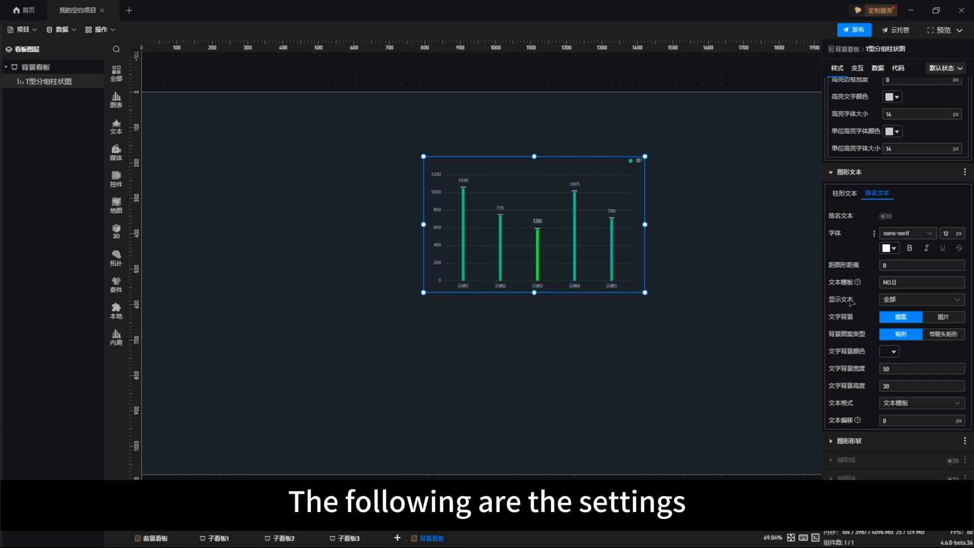
scroll(832, 400, down, 3)
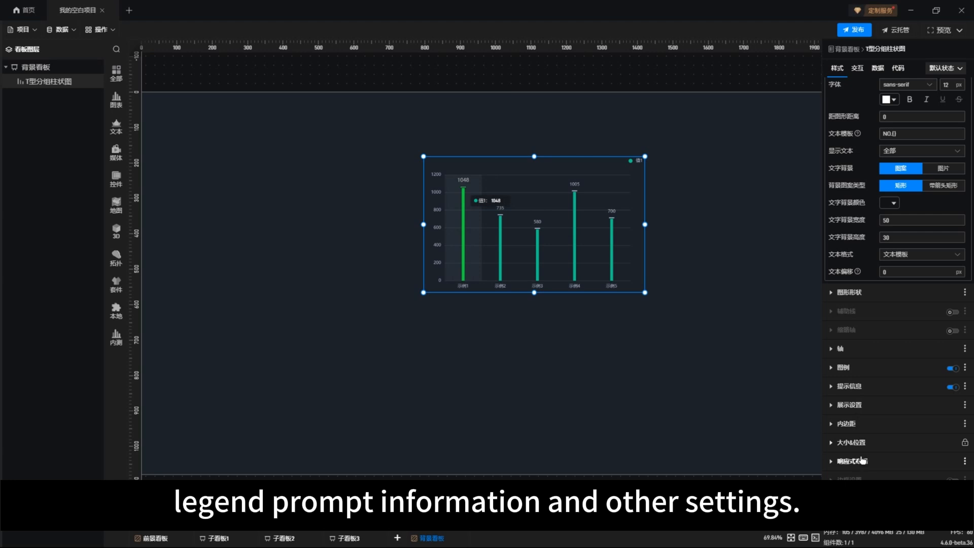
scroll(885, 315, up, 6)
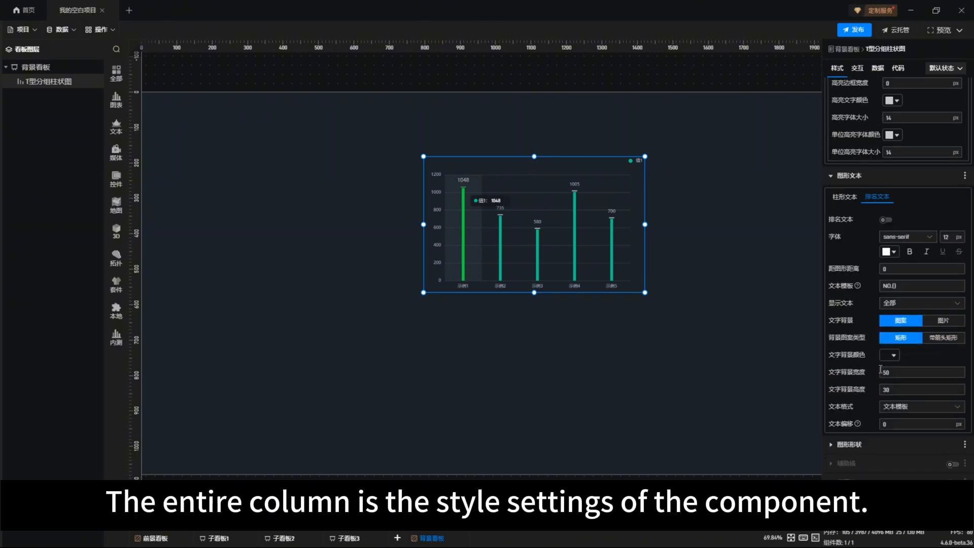
scroll(876, 143, up, 4)
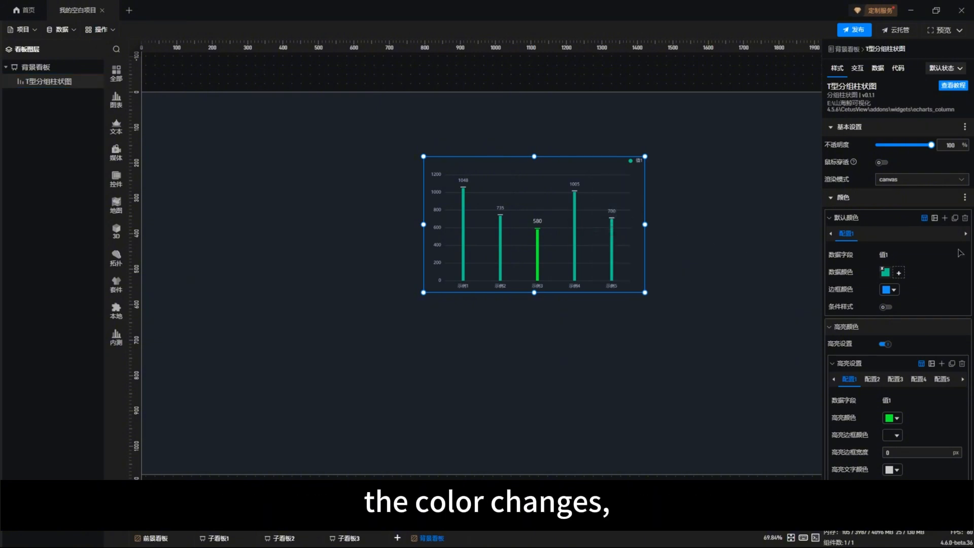
click(884, 307)
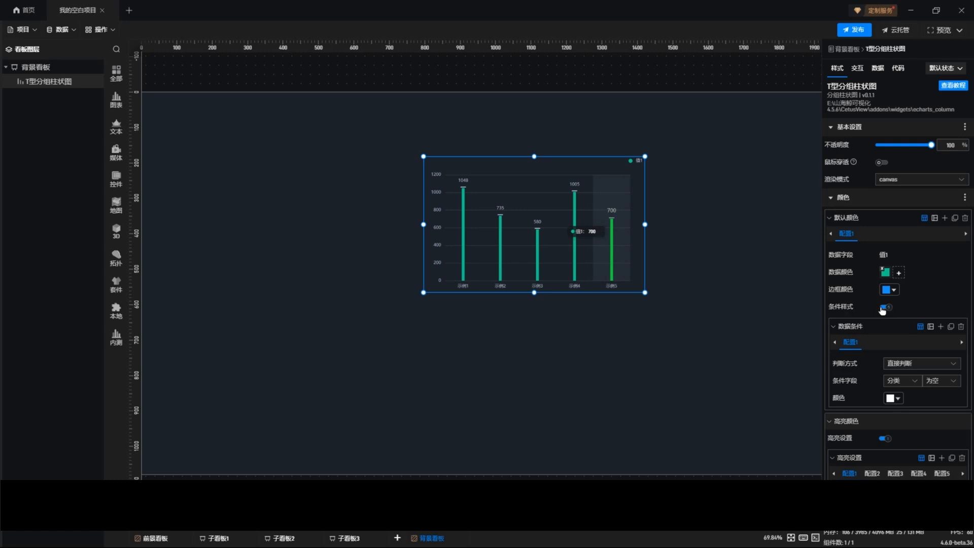
click(722, 238)
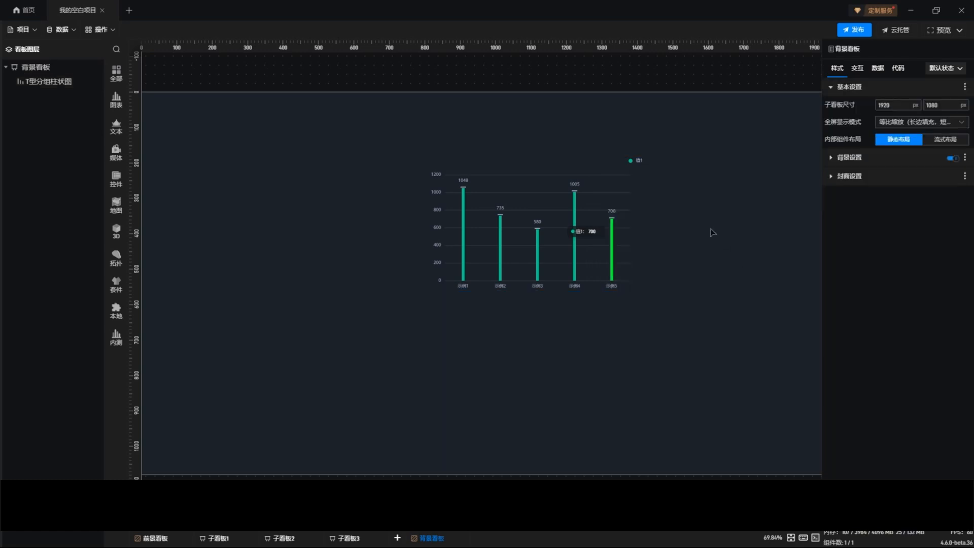
Add an Excel data source to the project from the file 示例数据.xls in the 示例 folder.
click(65, 32)
click(70, 48)
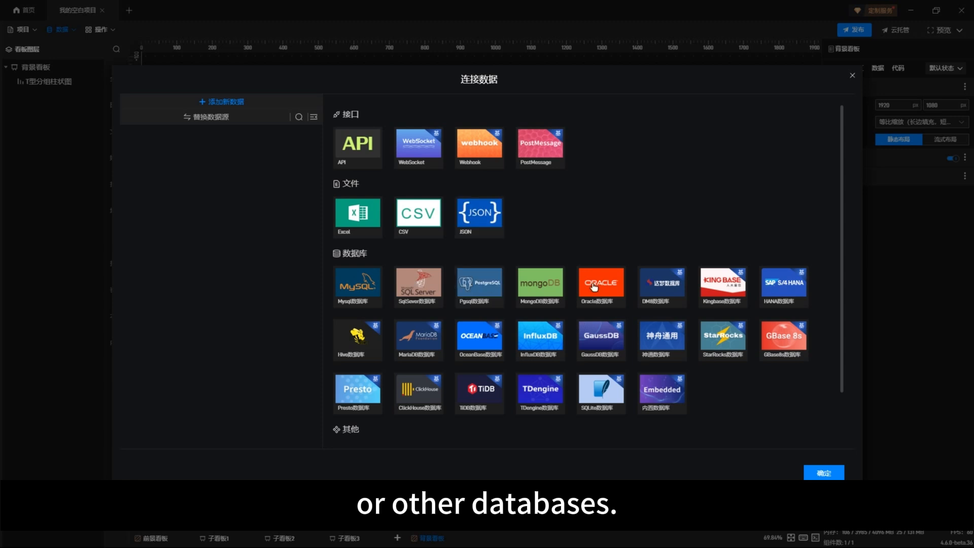
scroll(655, 391, down, 1)
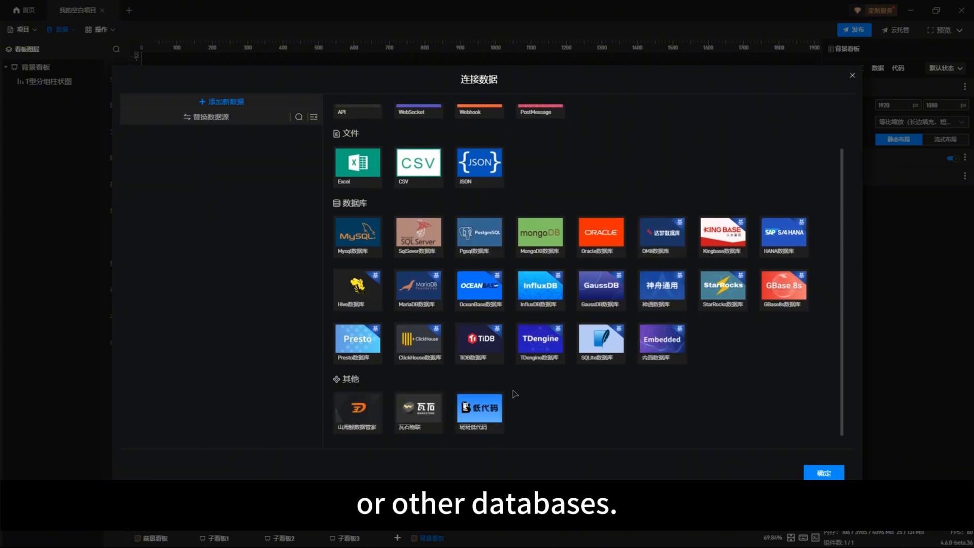
scroll(513, 390, up, 1)
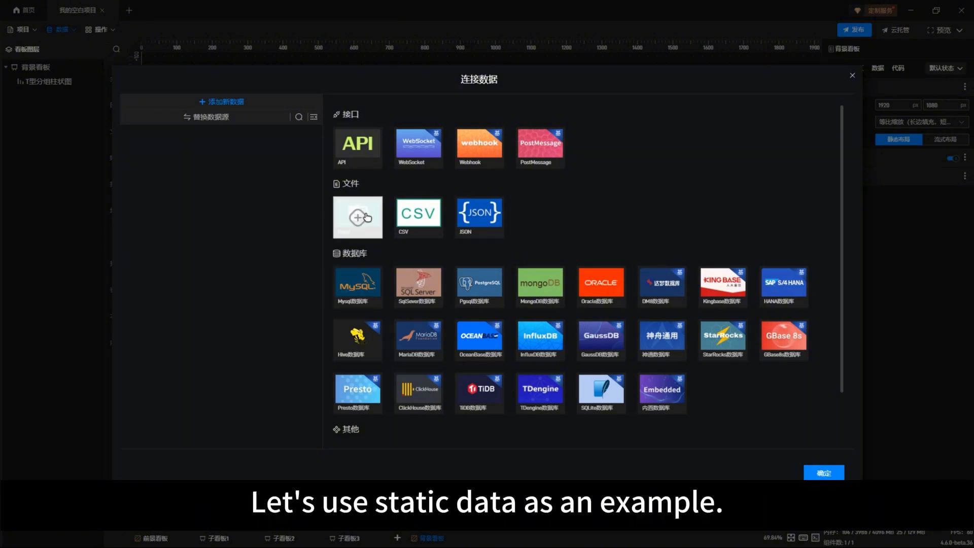
click(360, 217)
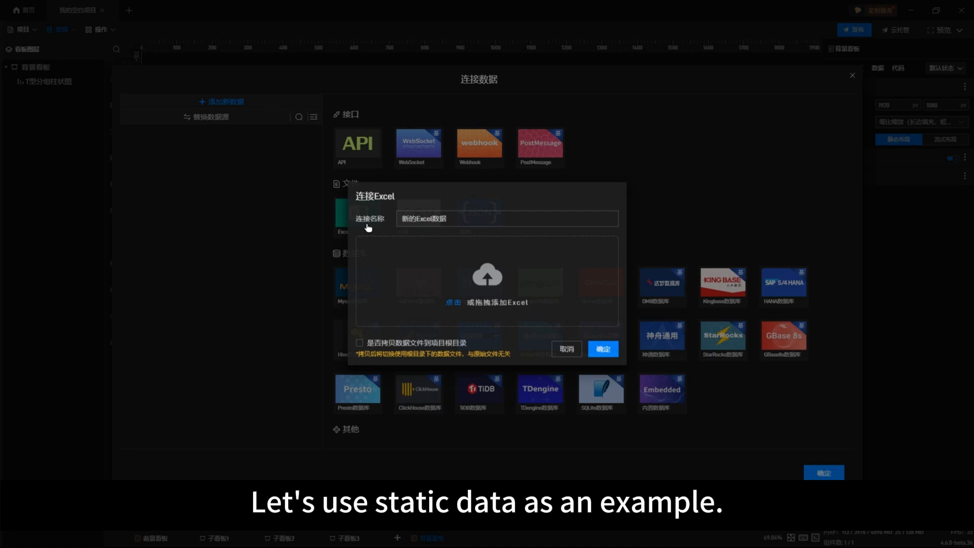
click(479, 274)
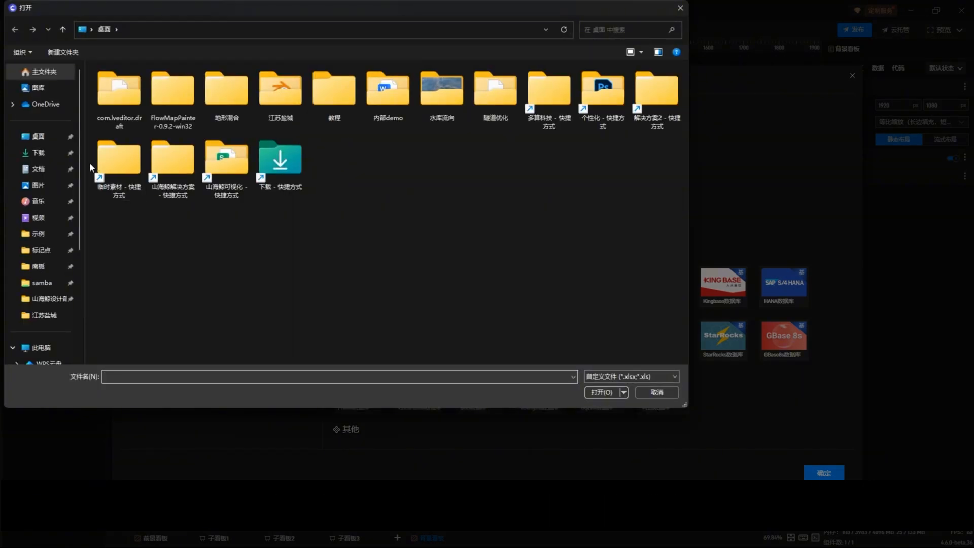
click(44, 233)
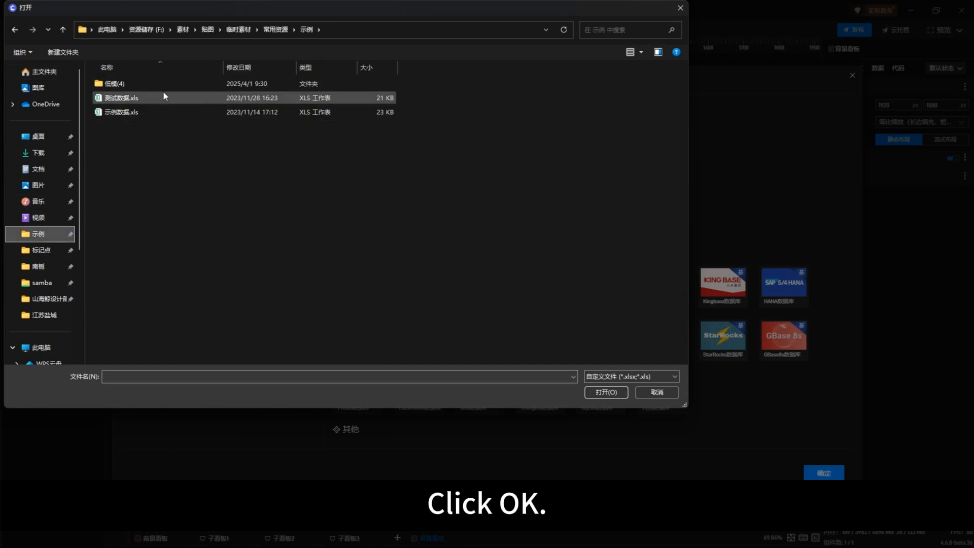
click(130, 112)
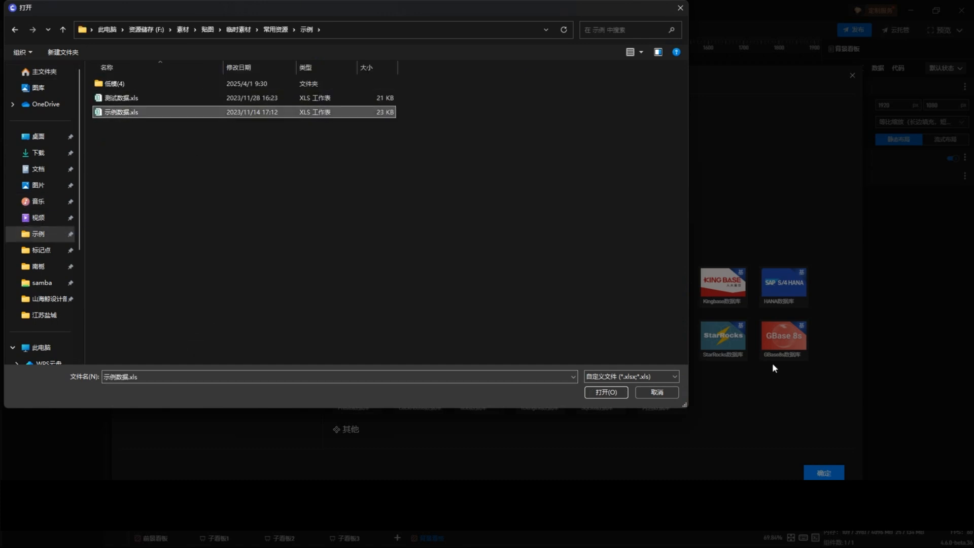
click(607, 394)
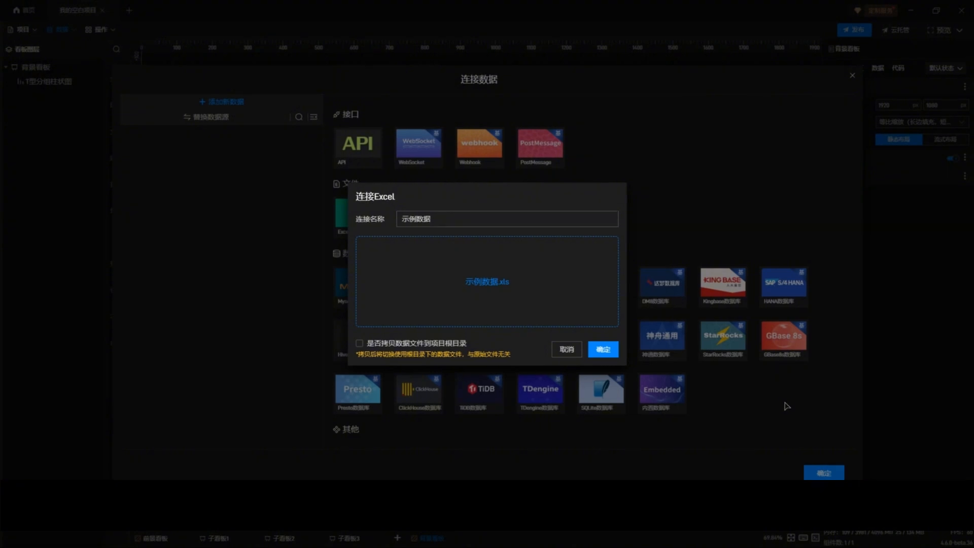
click(615, 357)
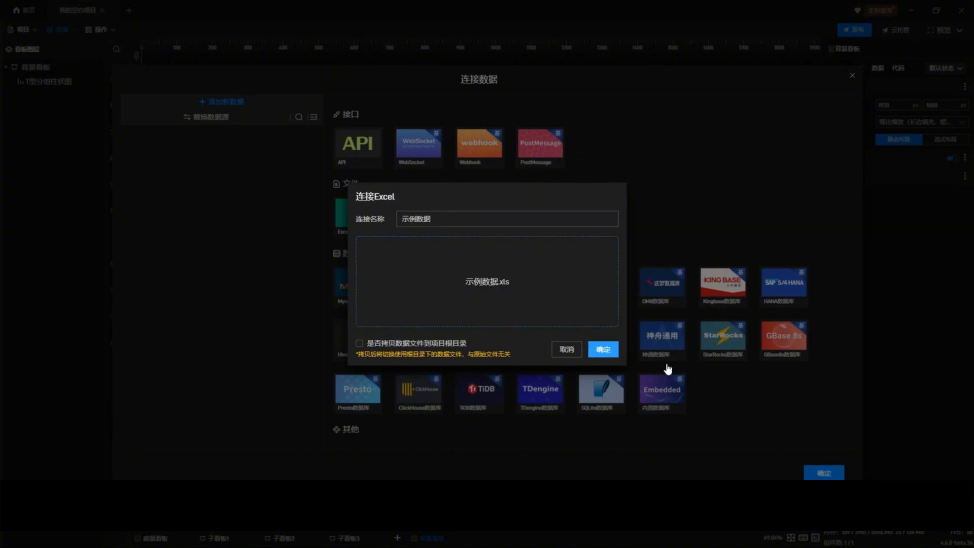
click(819, 471)
Remove the column chart's X-axis field 分类 and Y-axis field 值1 in its data settings.
click(572, 239)
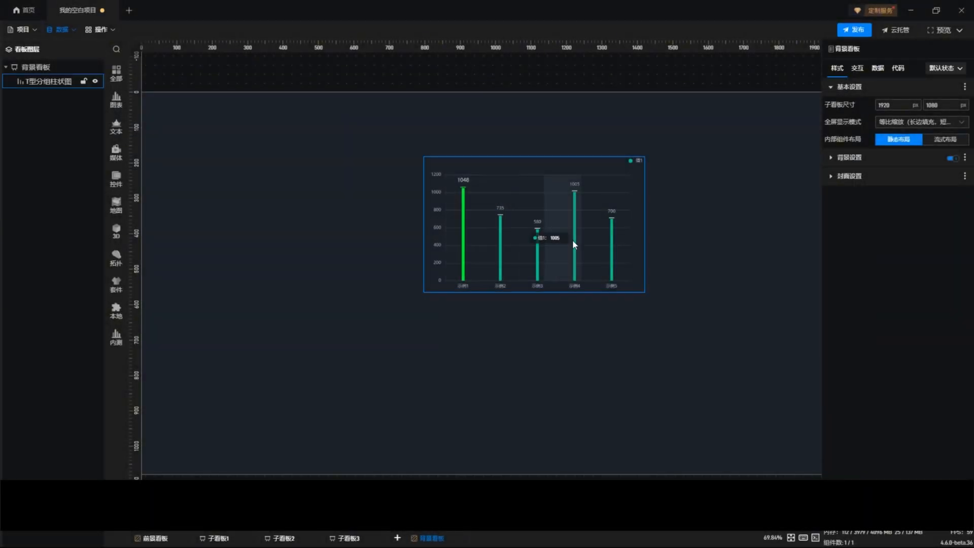
click(881, 70)
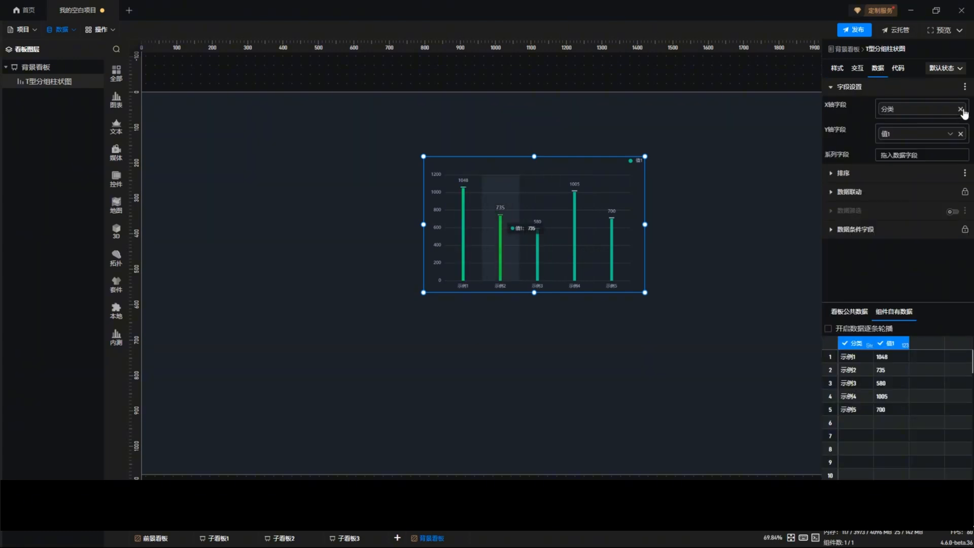
click(848, 312)
click(960, 109)
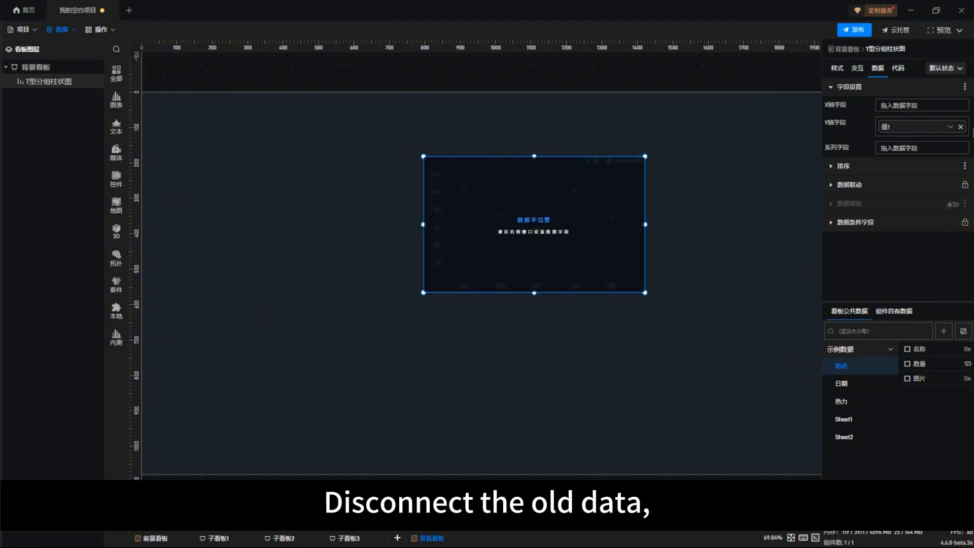
click(959, 127)
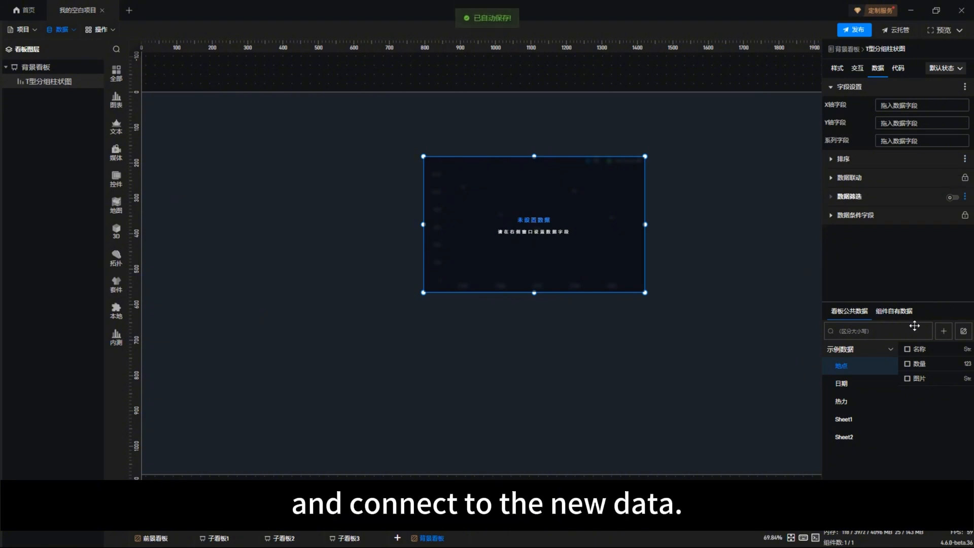
Bind 名称 from the 地点 table to the chart's X axis and 数量 to its Y axis, and move the chart slightly upwards.
drag(912, 349, 928, 104)
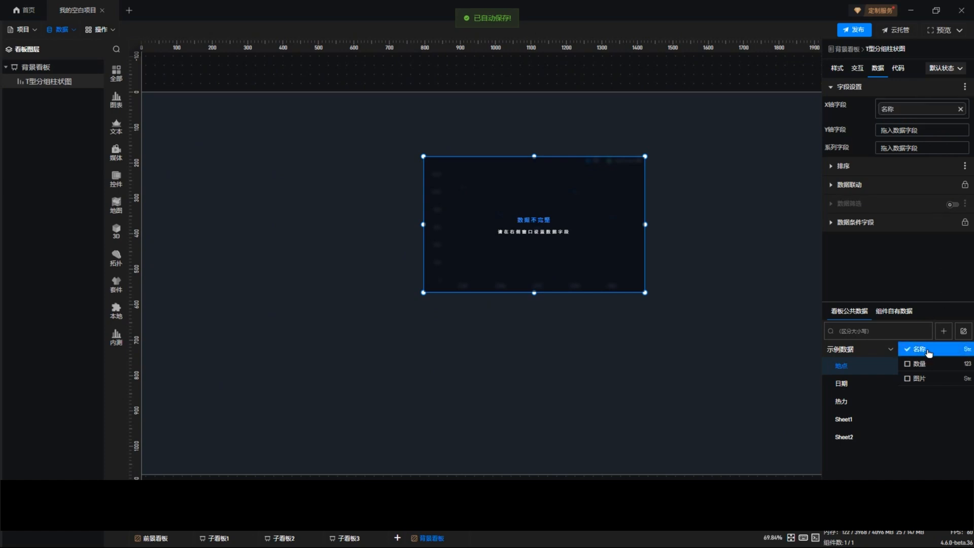
drag(918, 363, 915, 132)
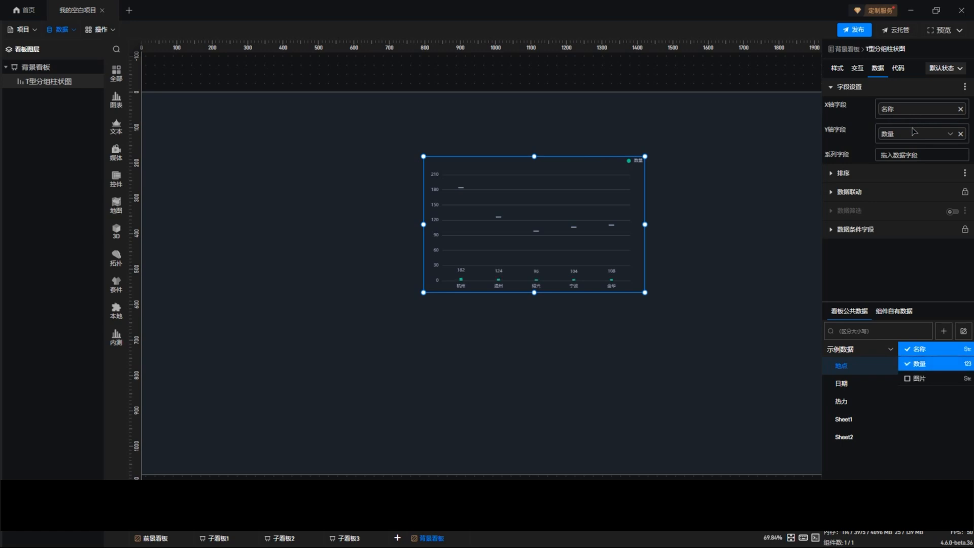
mouse_move(616, 230)
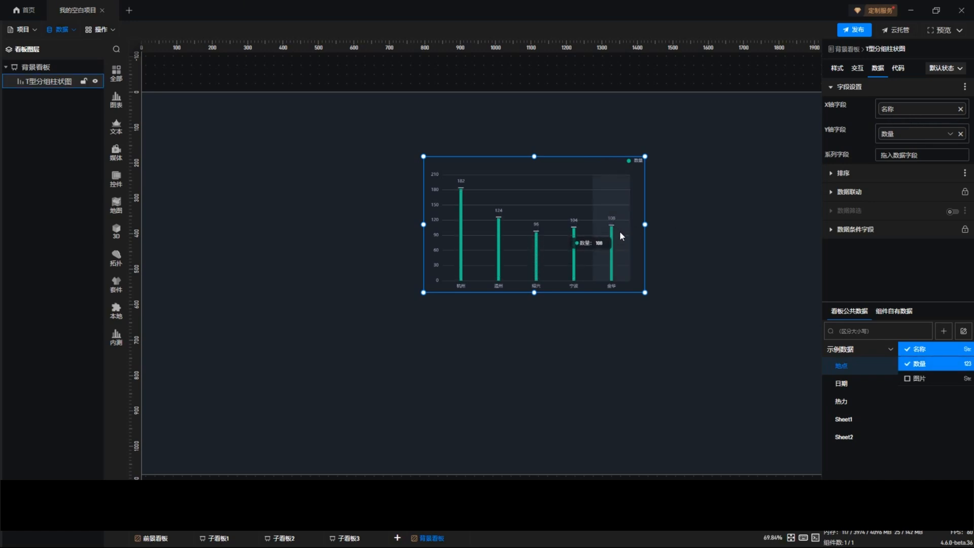
drag(619, 230, 598, 218)
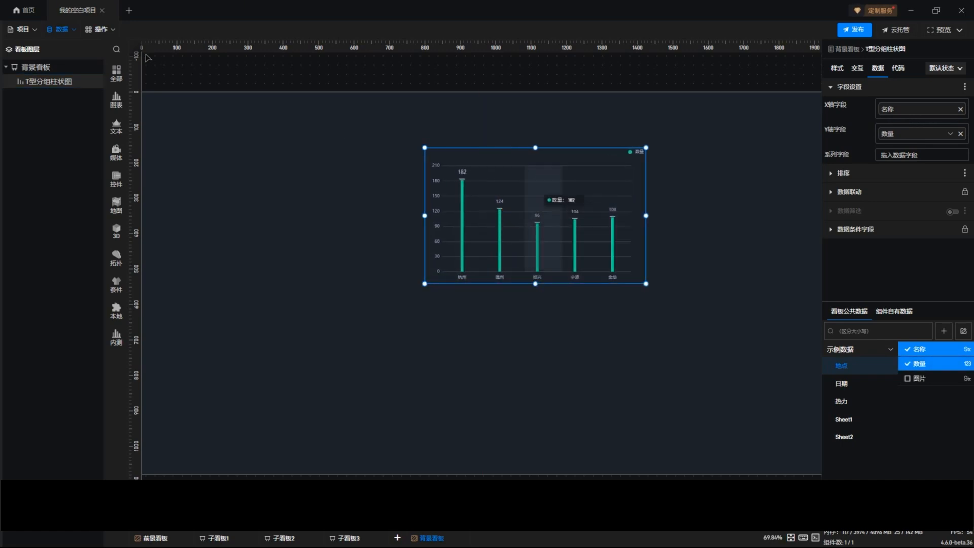
Add a data condition to the project and create a new group in it.
click(63, 30)
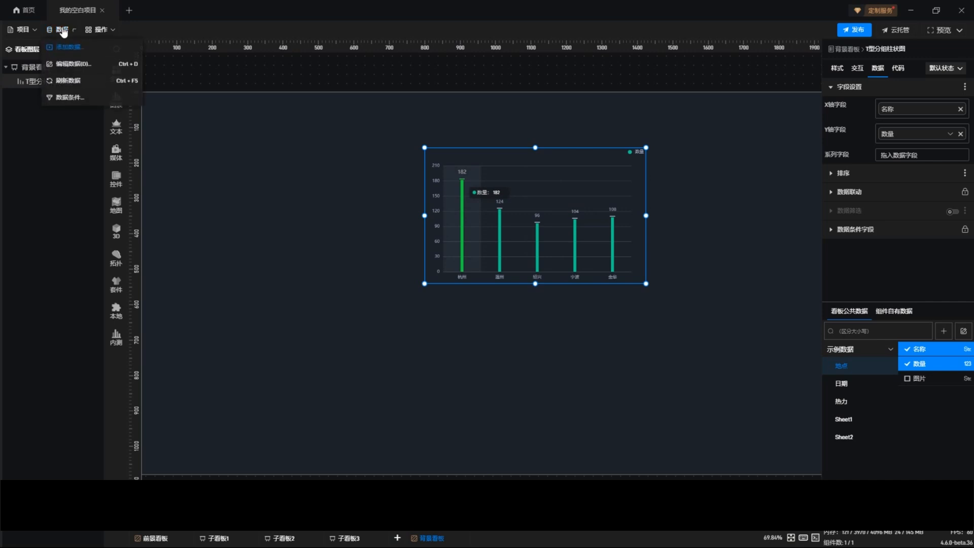
click(73, 102)
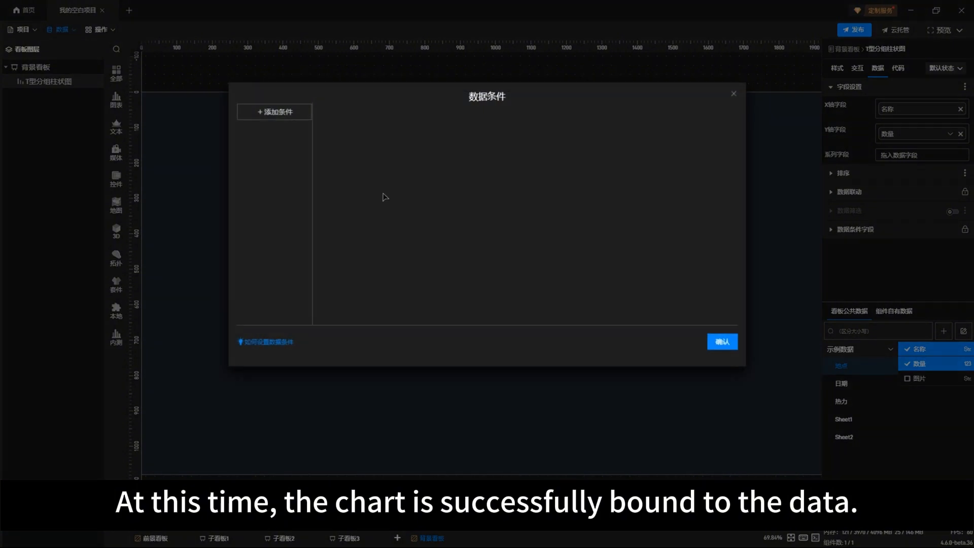
click(291, 115)
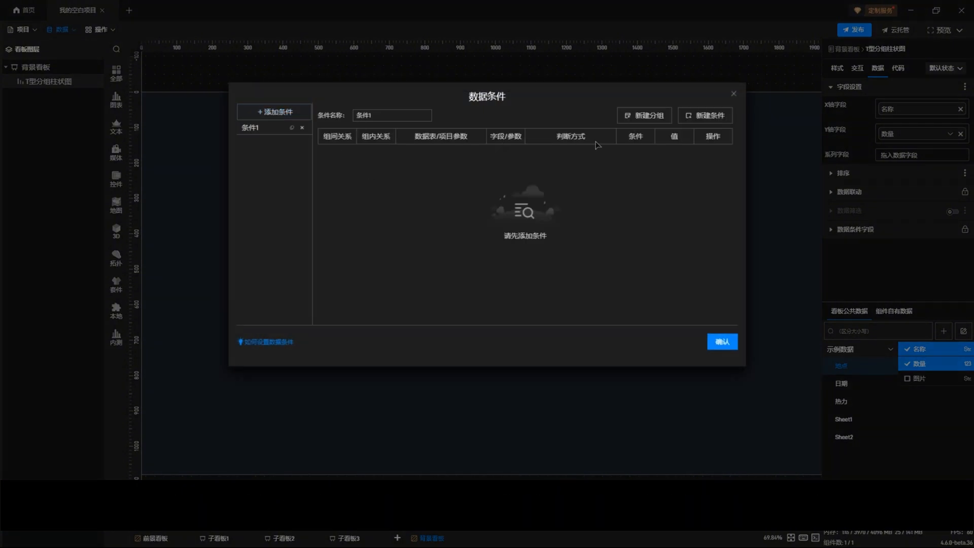
click(633, 118)
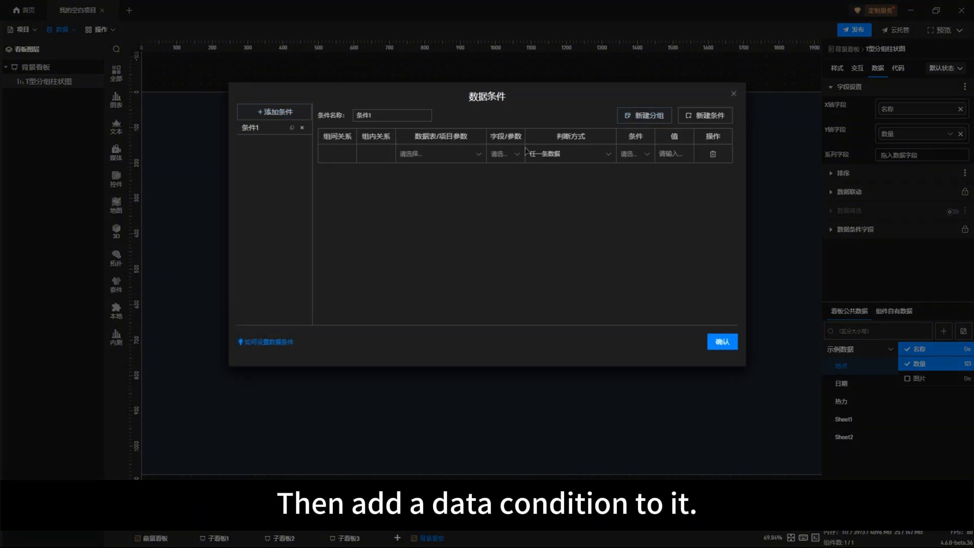
Set the condition row's data table to 地点 and its field to 数量.
click(462, 152)
click(406, 178)
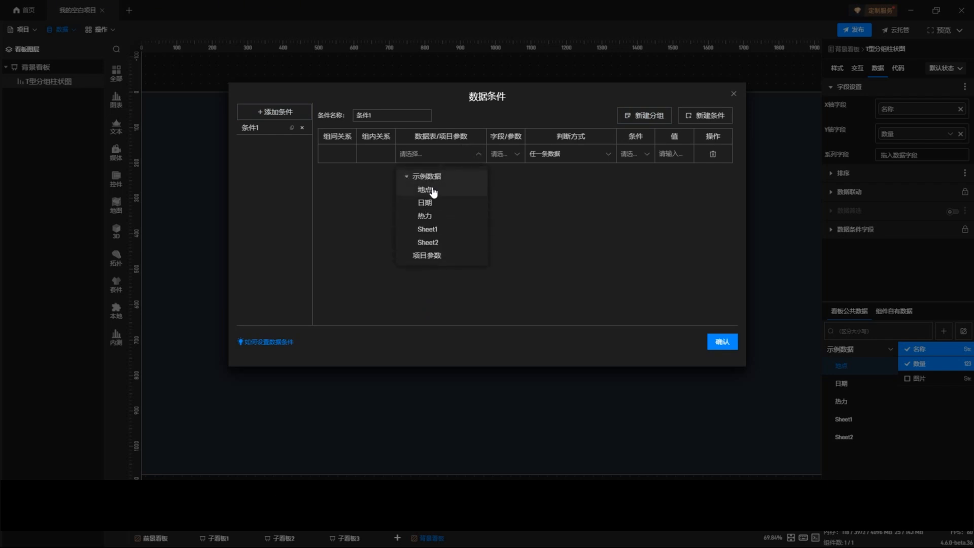
click(425, 190)
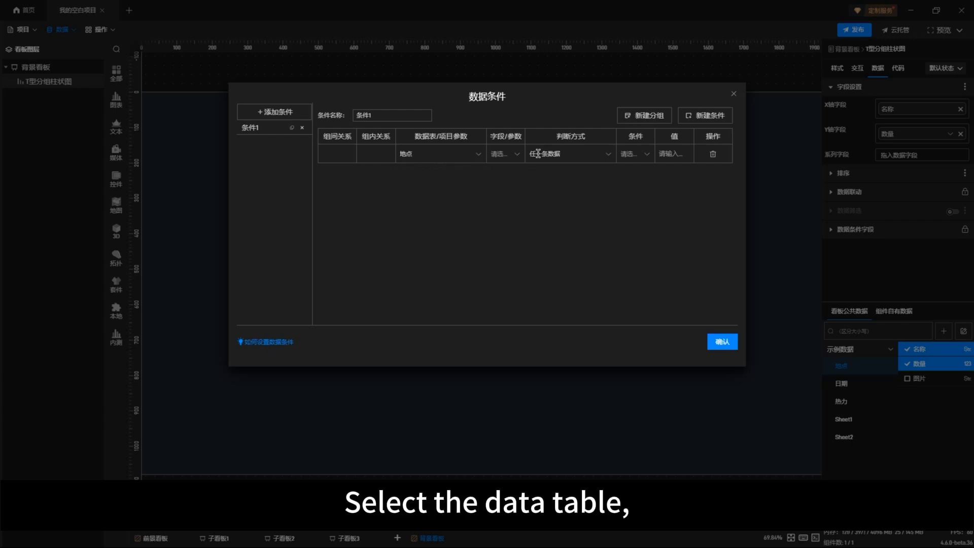
click(516, 154)
click(510, 248)
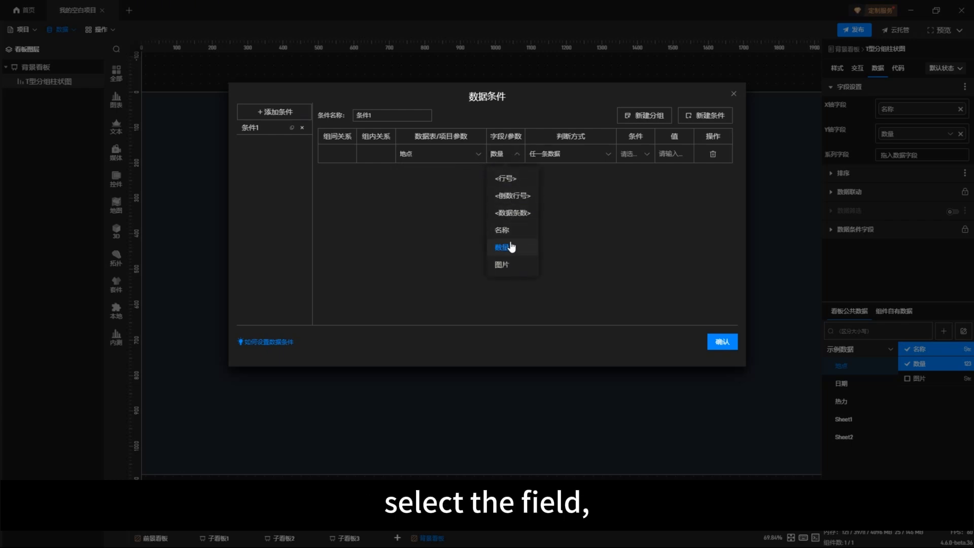
Switch the condition row's judgement method to 第一条数据 and back to 任一条数据.
click(599, 154)
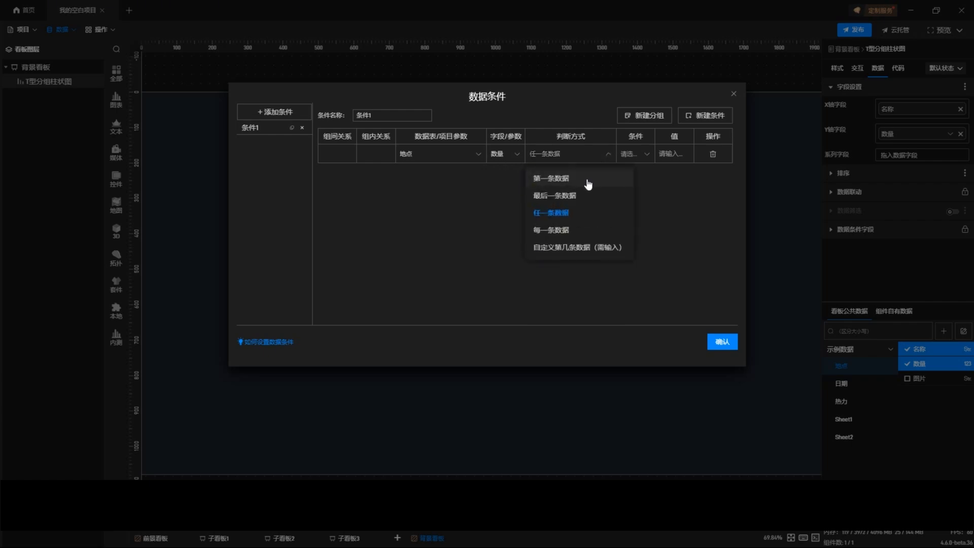
click(581, 180)
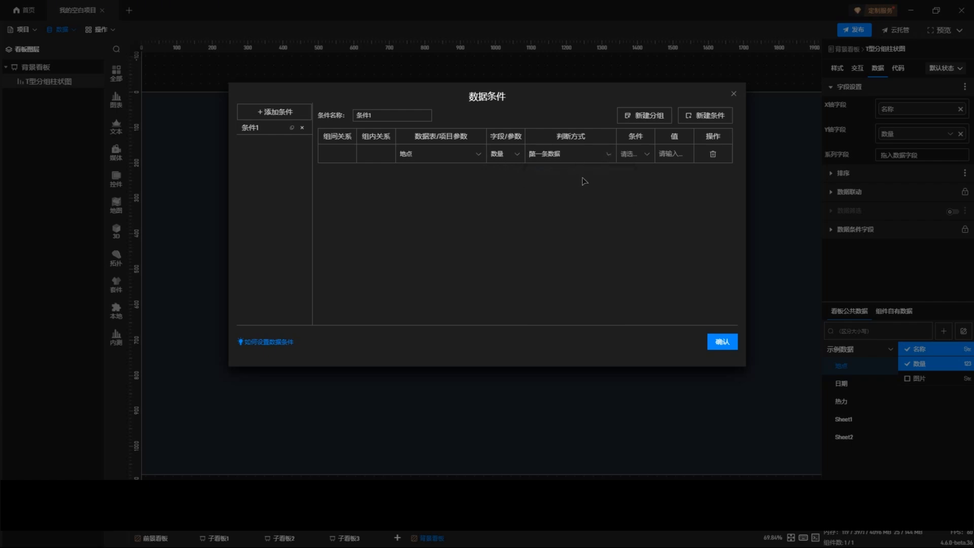
click(605, 154)
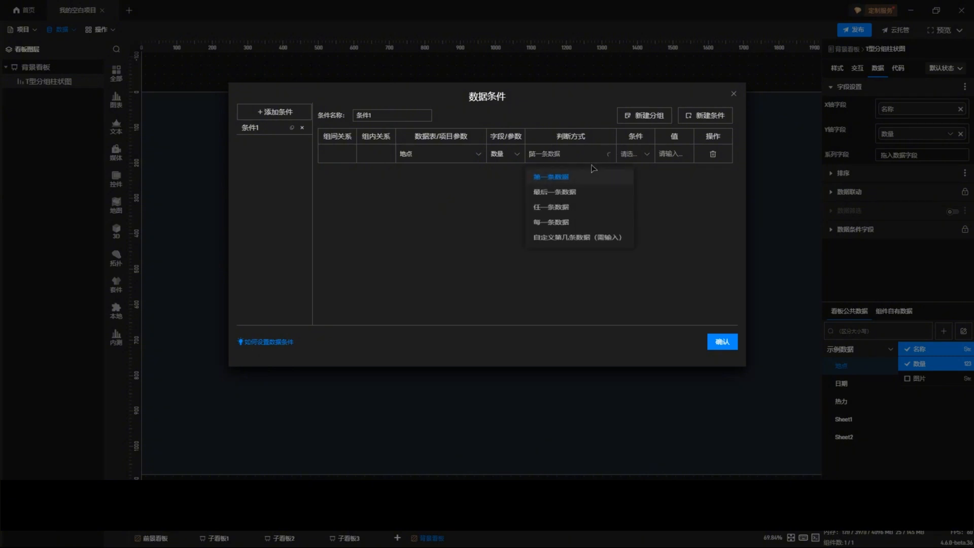
click(564, 214)
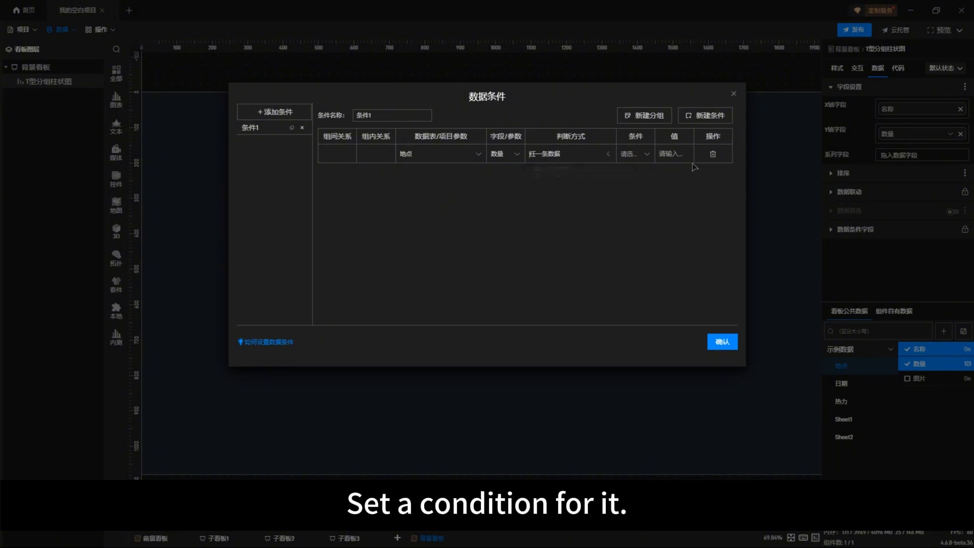
Make the condition trigger when the value is 大于 120, save it, and move the chart slightly to the right.
click(648, 156)
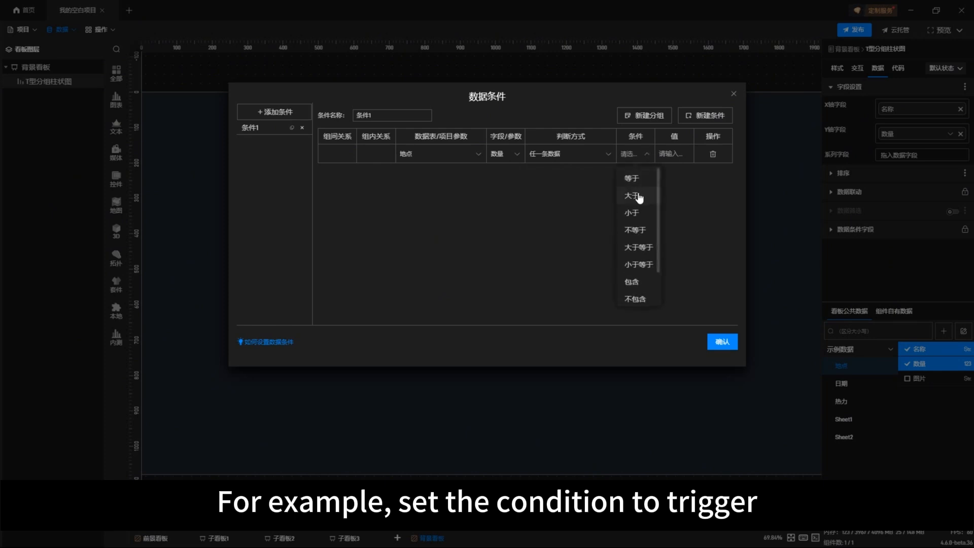
click(640, 195)
click(671, 155)
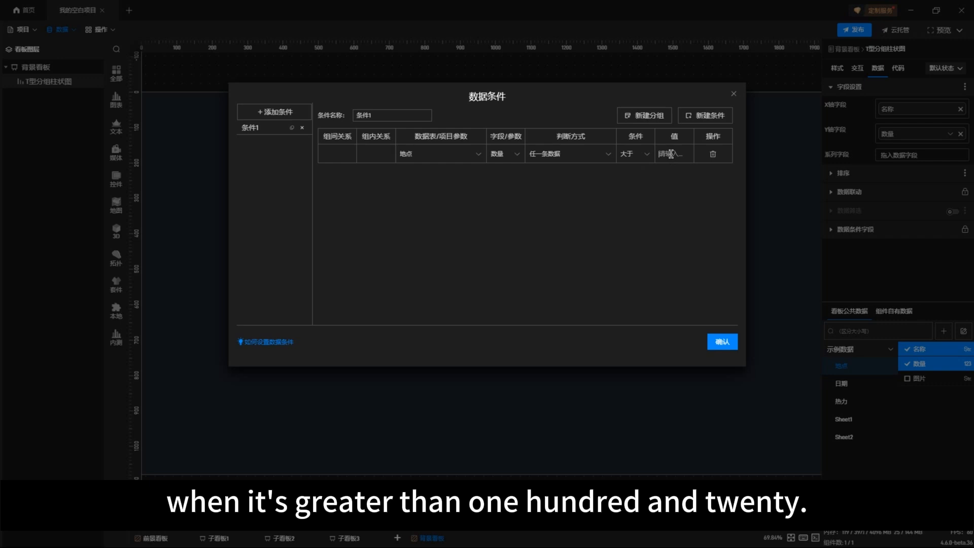
text(120)
click(725, 345)
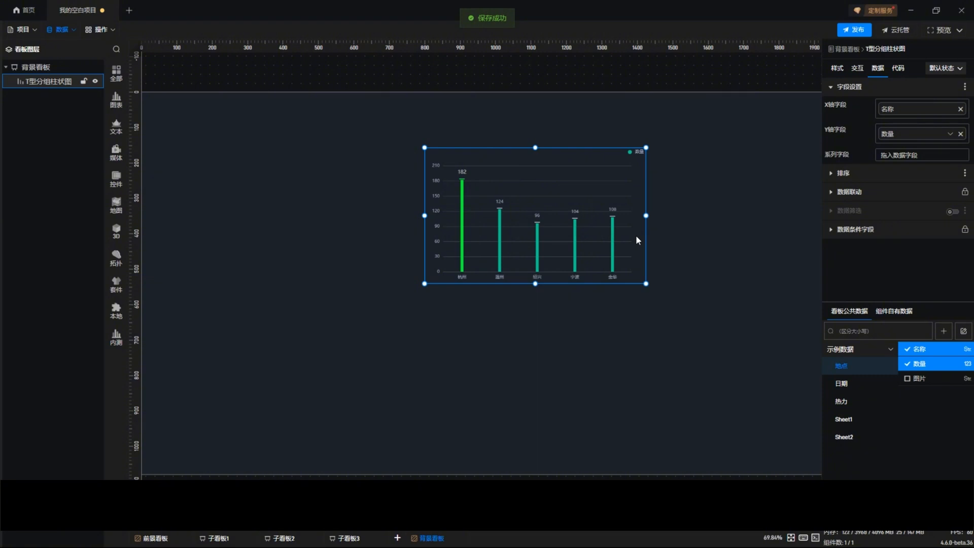
drag(635, 236, 640, 235)
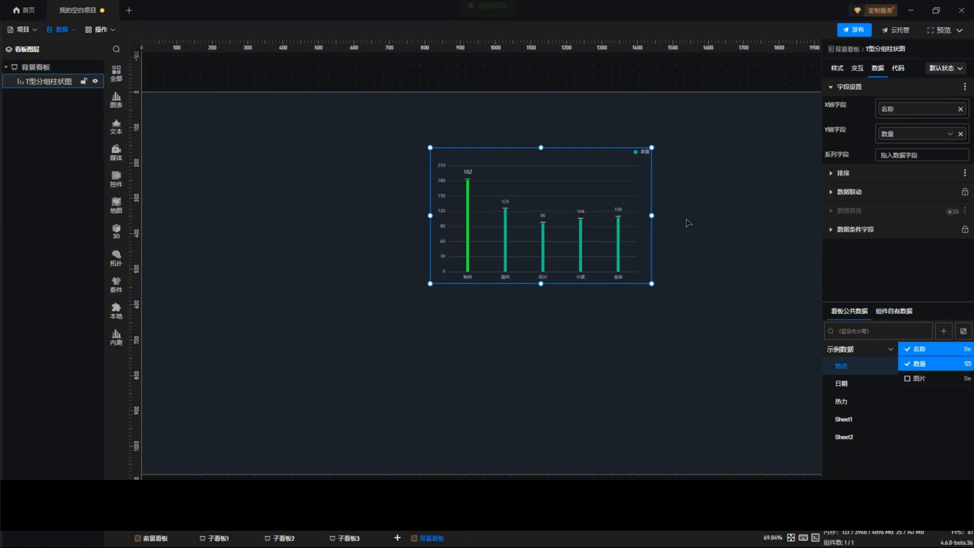
In the chart's default colour style, set the 直接判断 condition to field 数量 大于 120.
click(838, 69)
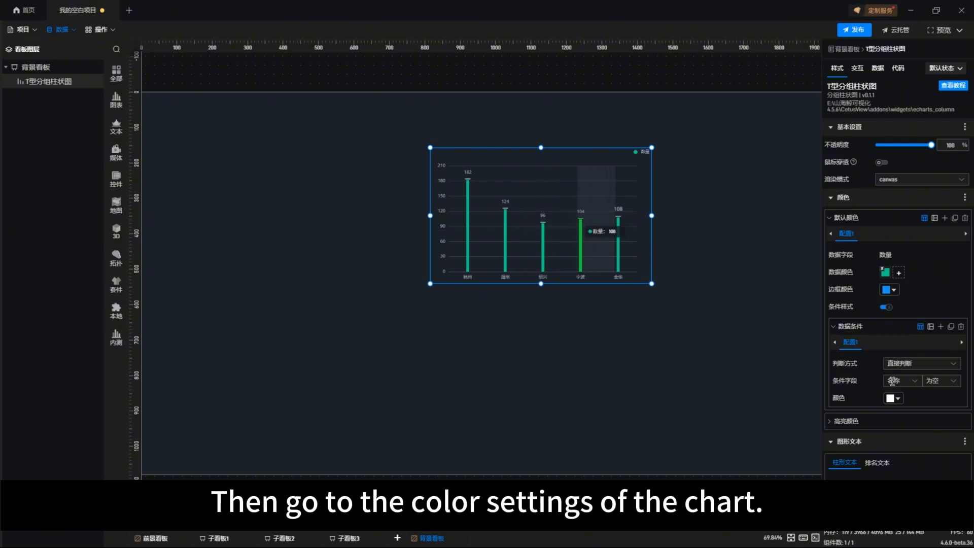
click(906, 380)
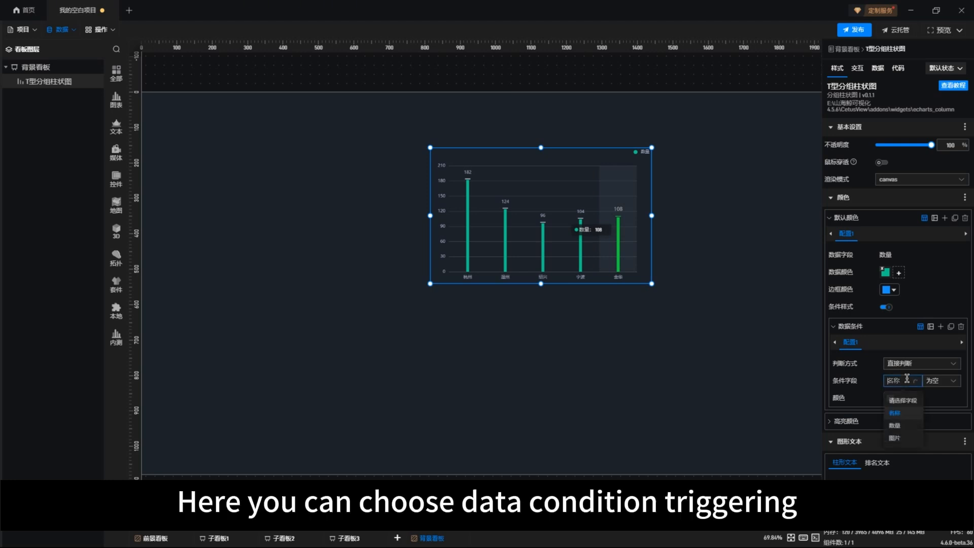
click(904, 429)
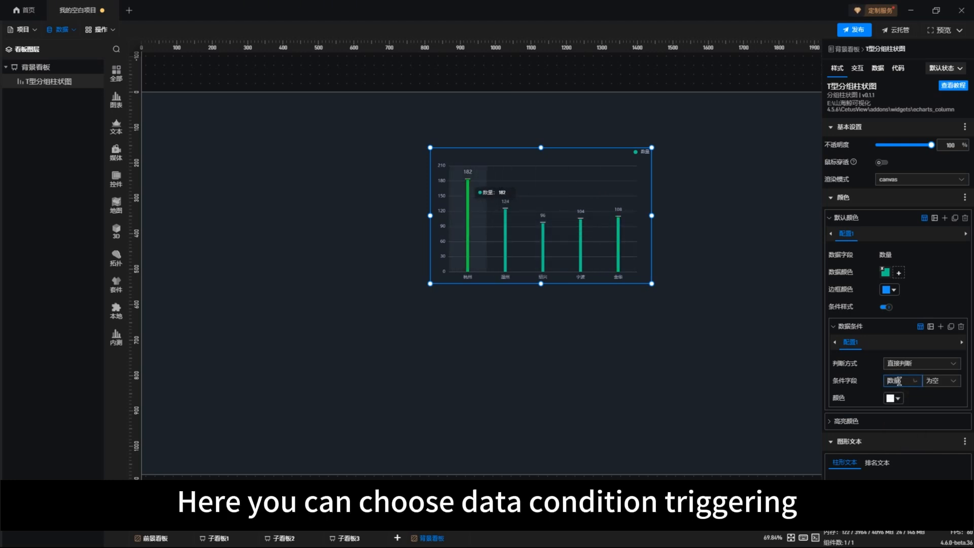
click(943, 381)
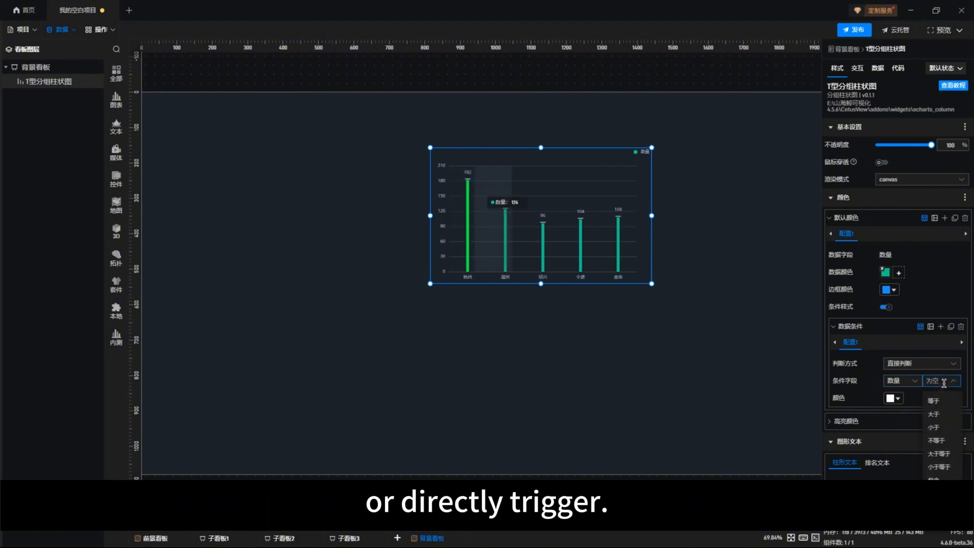
click(942, 413)
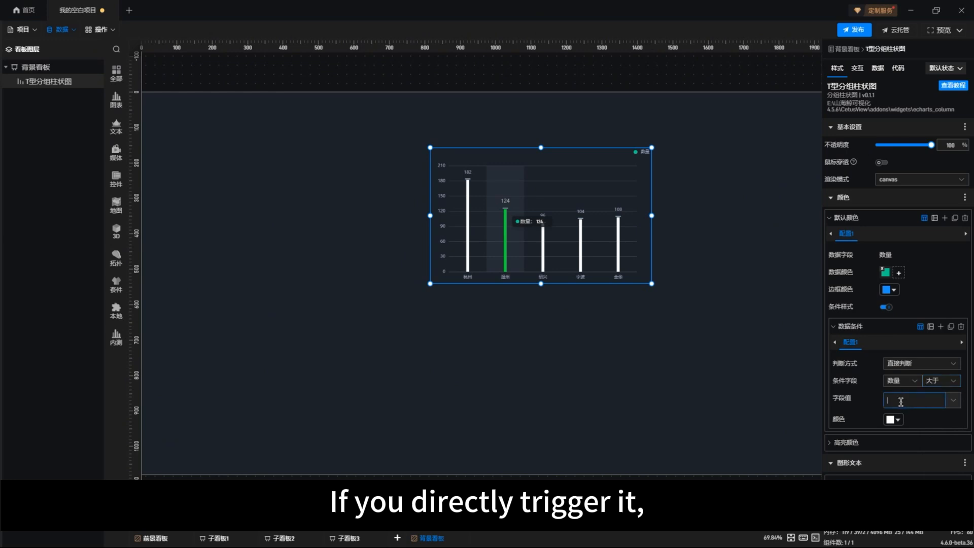
click(901, 401)
text(120)
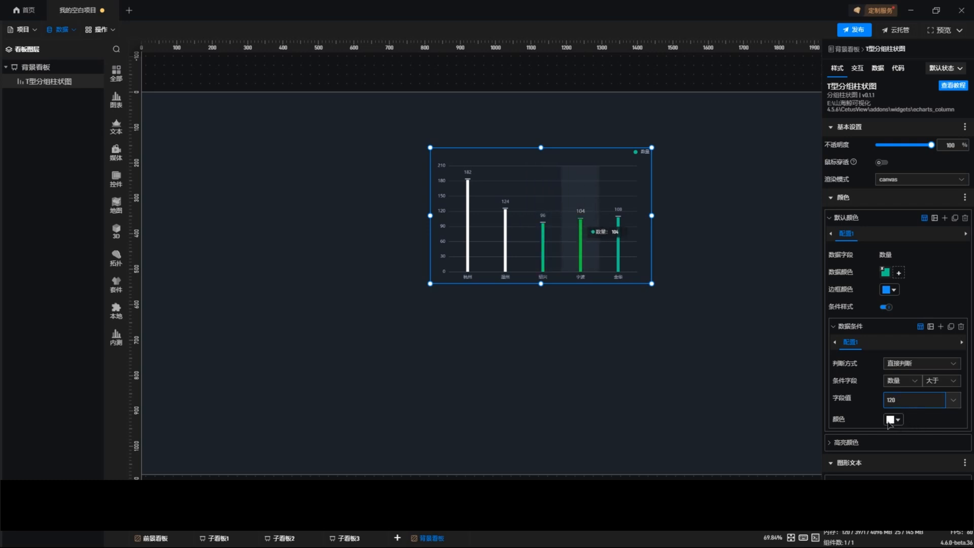
Set the colour of columns meeting the condition to red #FF0000.
click(890, 419)
click(552, 113)
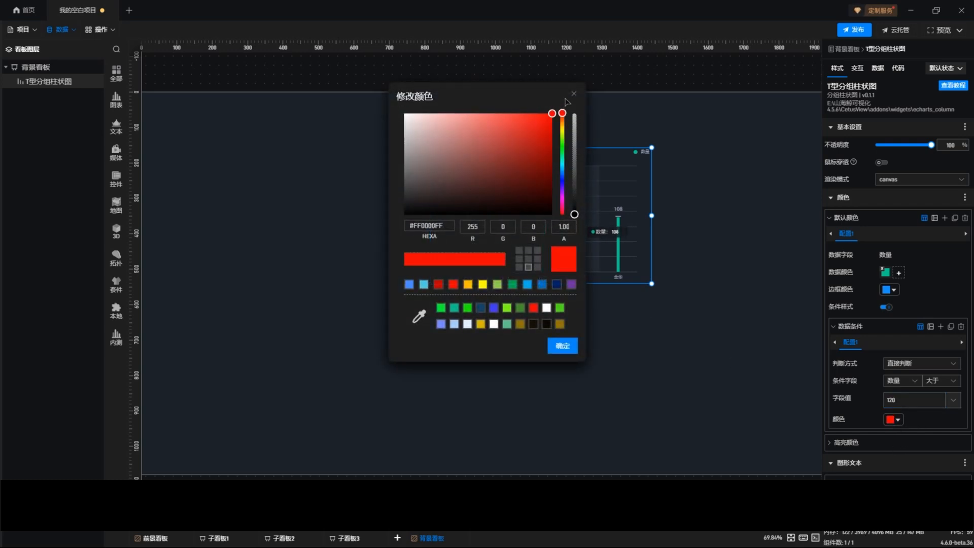
click(562, 346)
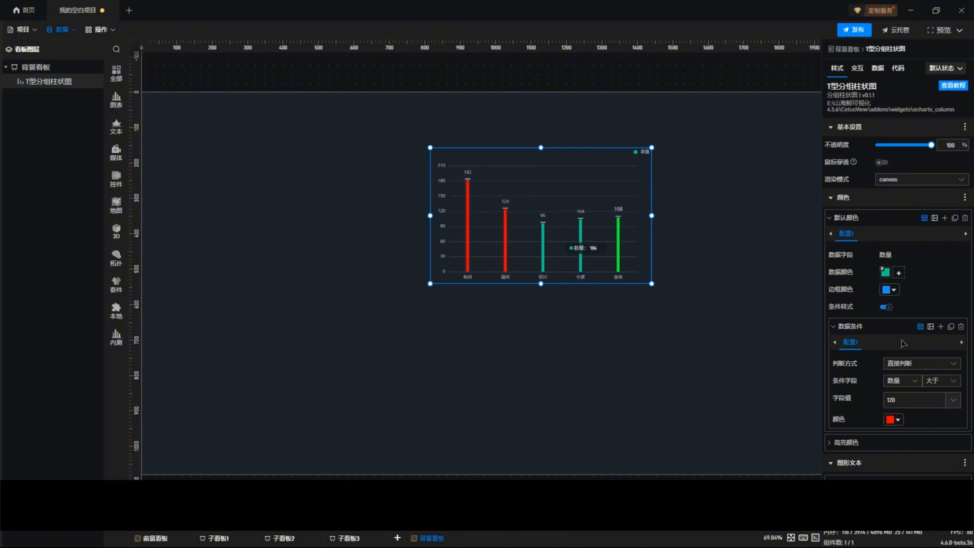
Change the colour condition's judgement method to 数据条件 with 条件1 as the condition, and deselect the chart.
click(926, 363)
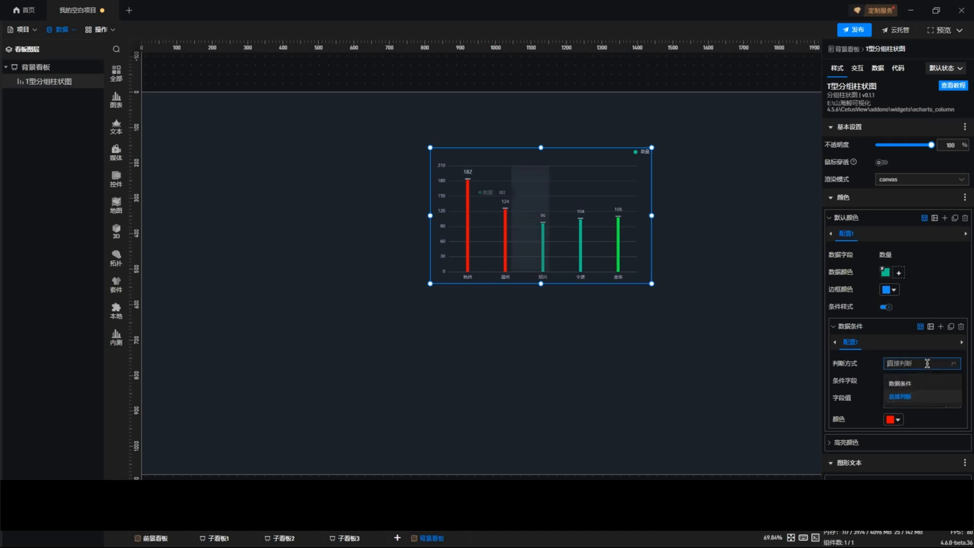
click(902, 388)
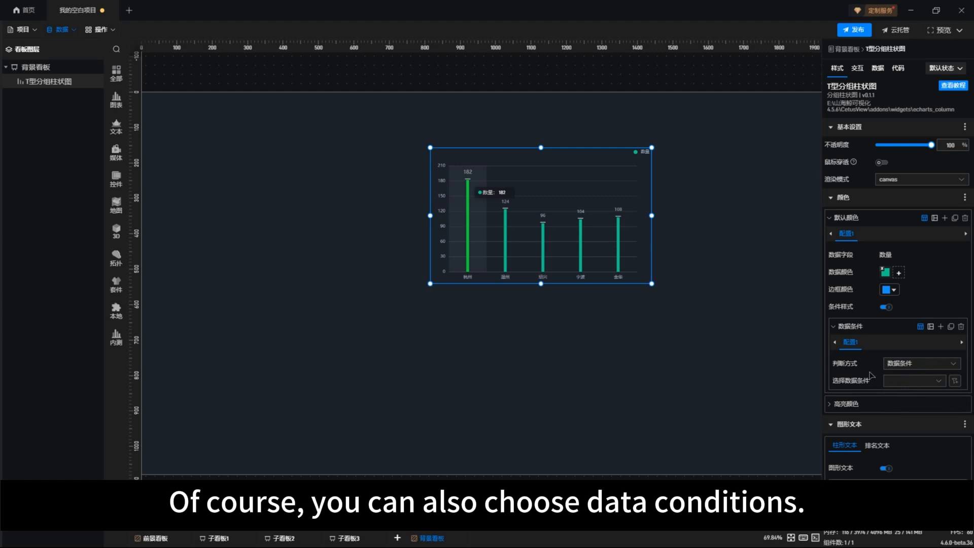
click(936, 383)
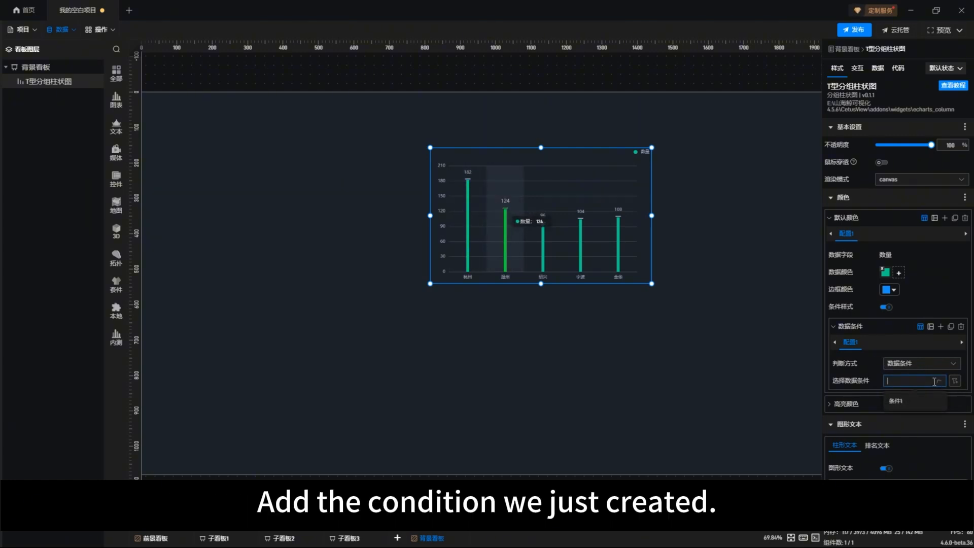
click(896, 401)
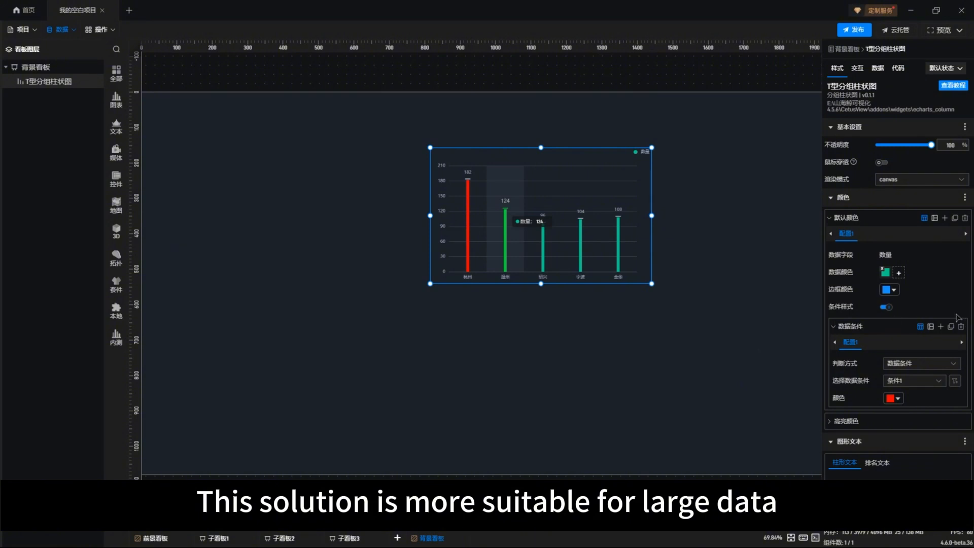
scroll(928, 303, down, 5)
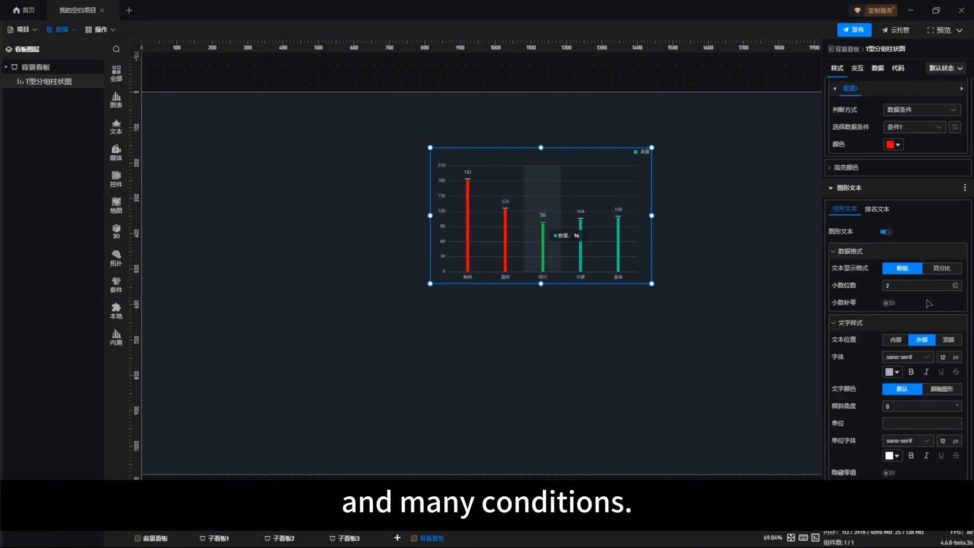
scroll(928, 303, up, 5)
click(643, 360)
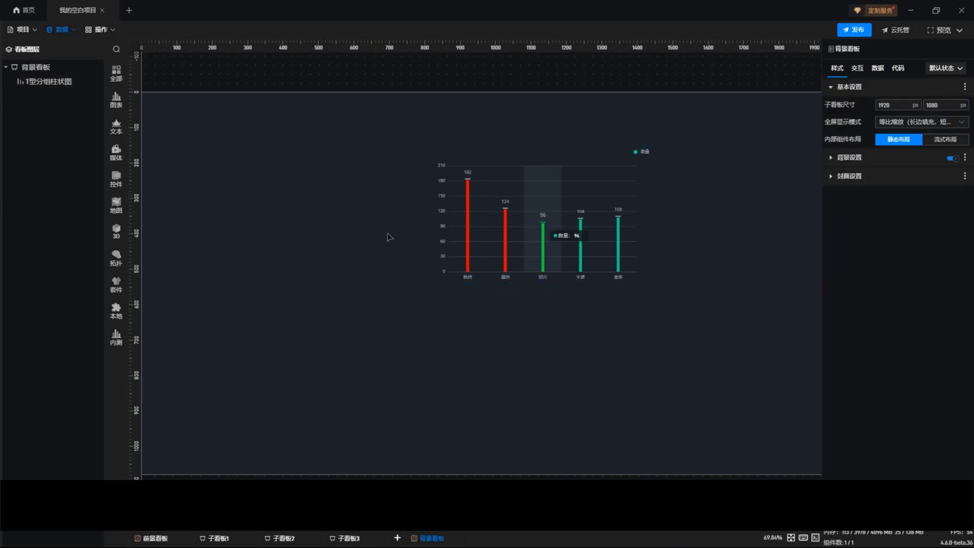
Open the online documentation in the browser and expand 项目制作, 可视化组件, 图表 and 柱状图.
click(26, 10)
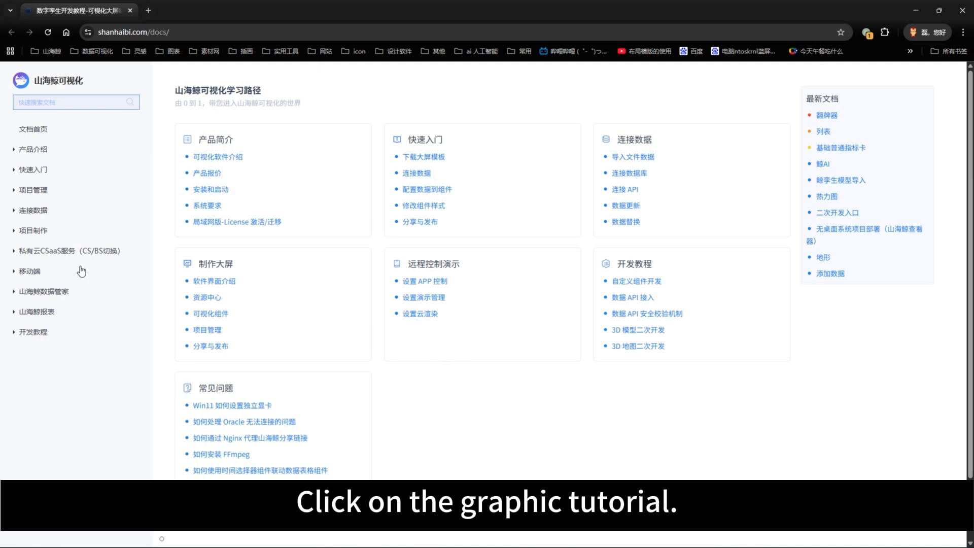
click(15, 231)
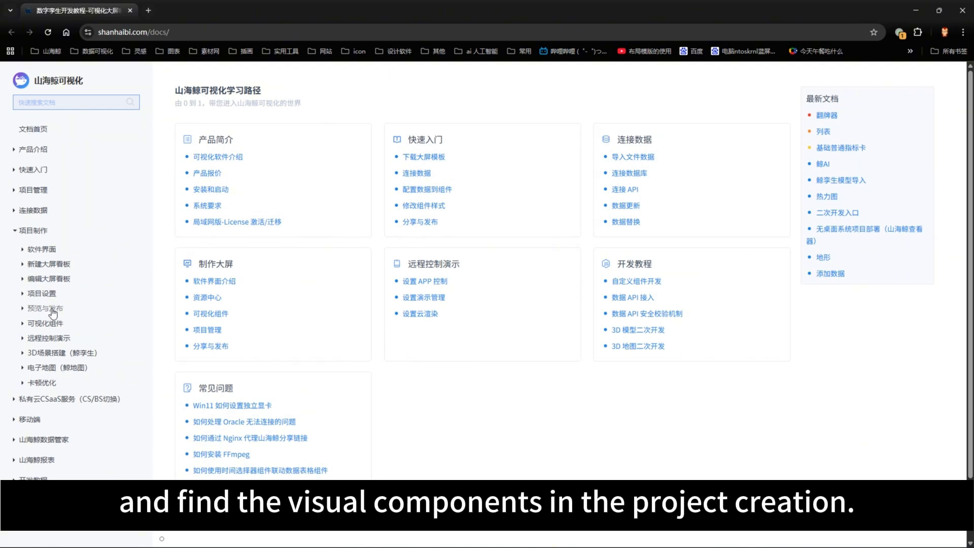
click(23, 324)
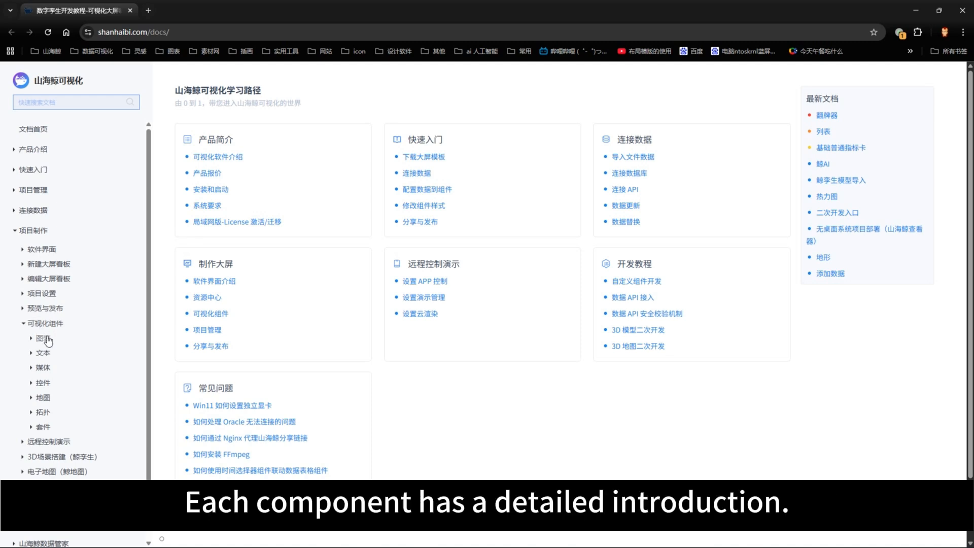
click(45, 338)
click(51, 353)
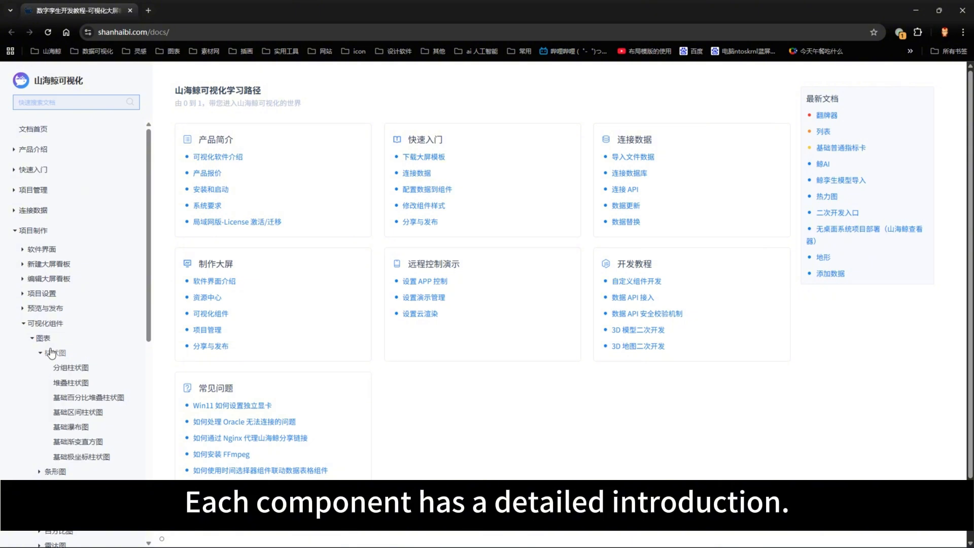
Open the 分组柱状图 article and skim its sections on adding the component and binding data.
click(71, 367)
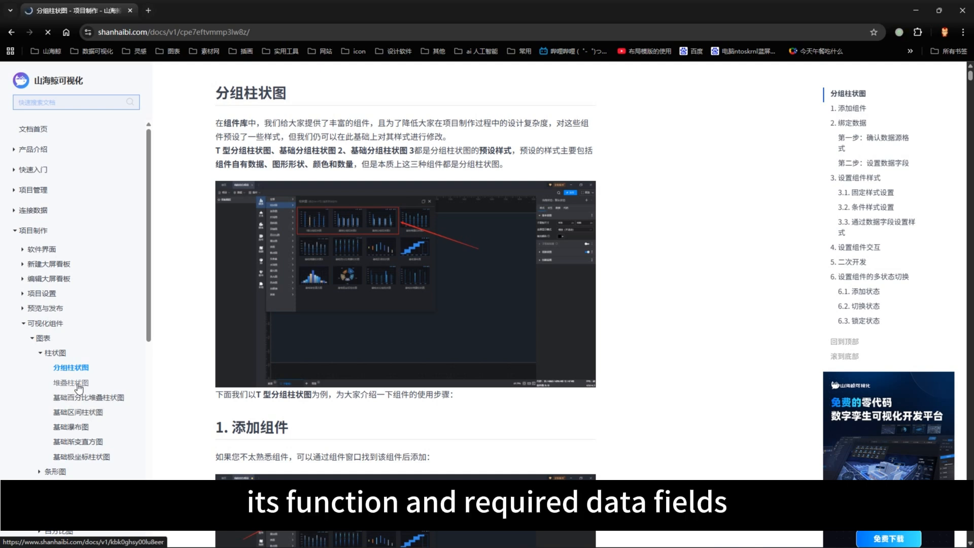
click(78, 385)
click(80, 370)
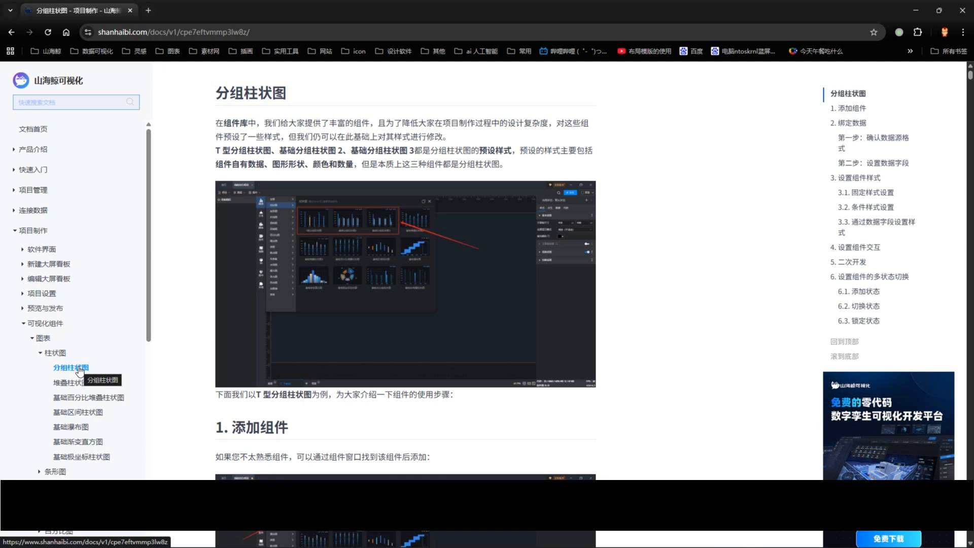
scroll(372, 369, down, 10)
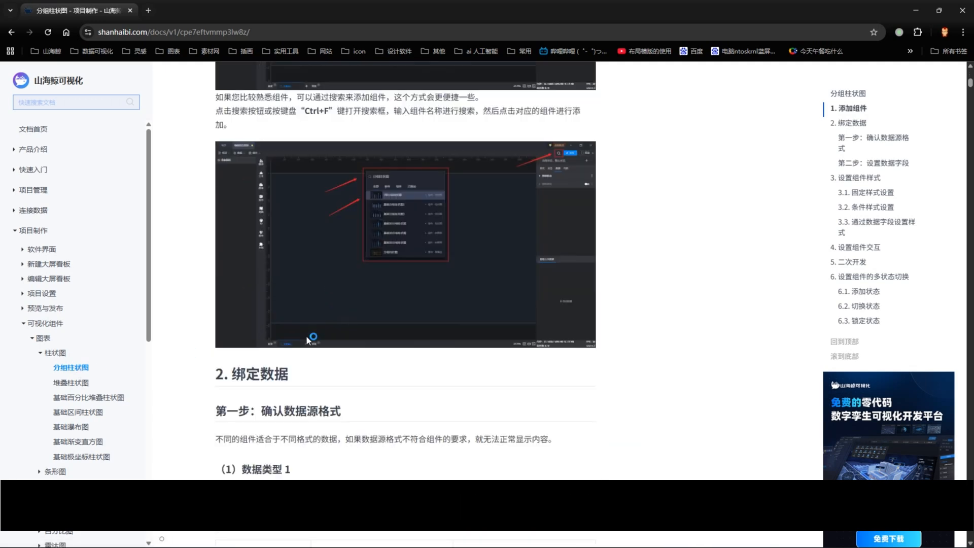
scroll(373, 368, up, 10)
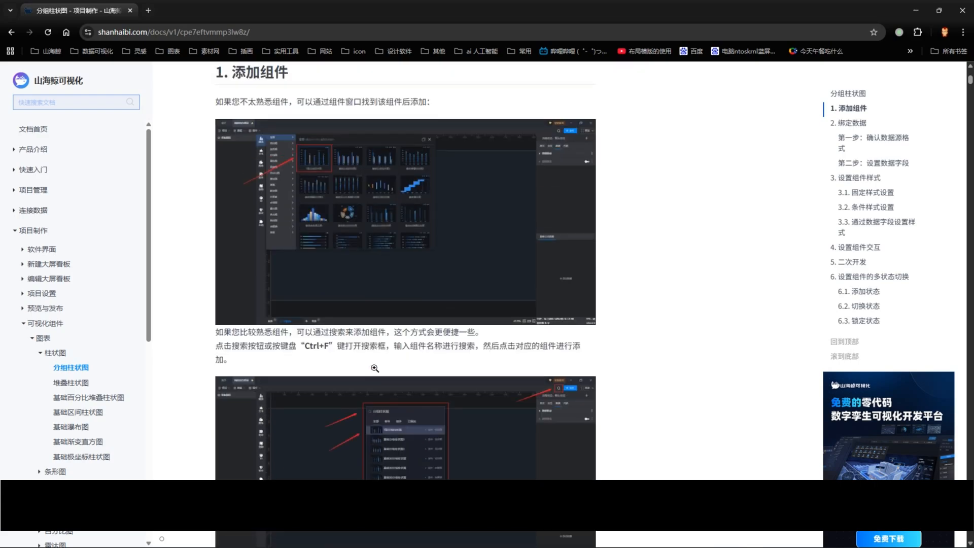
scroll(375, 369, down, 5)
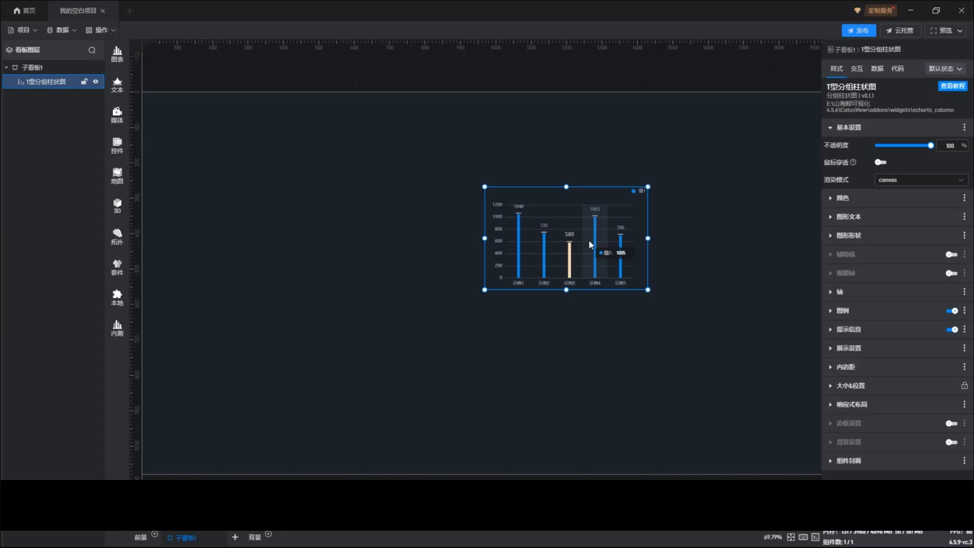
Shift the T型分组柱状图 on 子看板1 slightly to the right and open its component tutorial to skim it.
drag(588, 239, 601, 242)
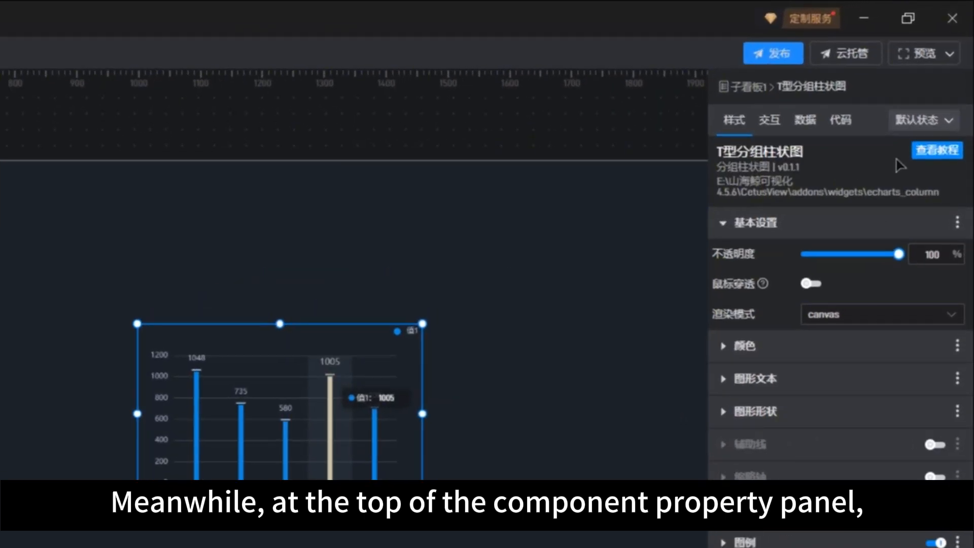
click(937, 152)
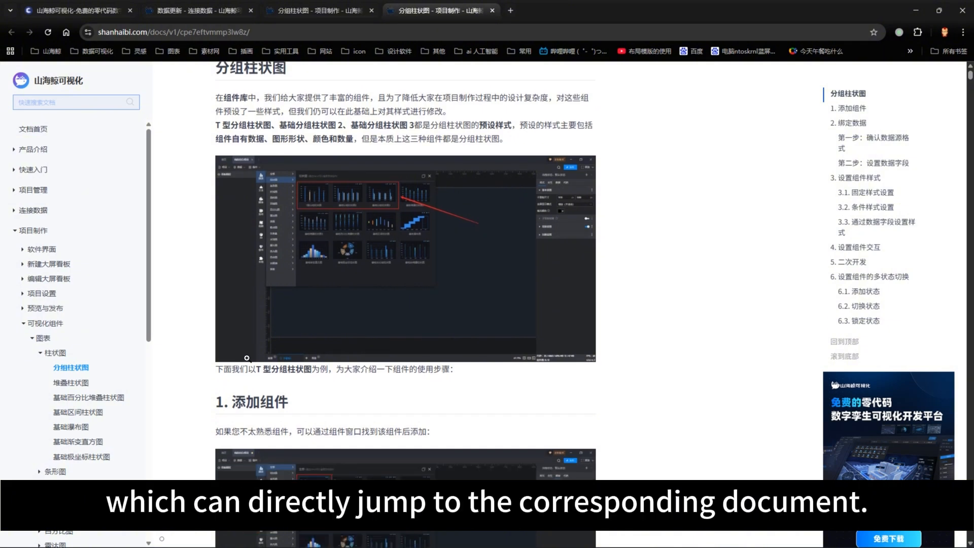
scroll(247, 358, down, 3)
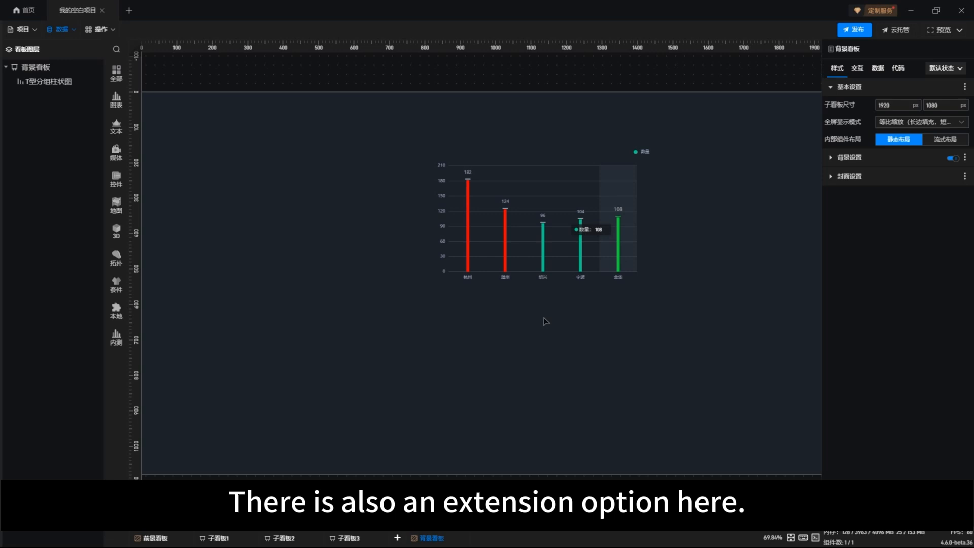
Select the chart on the 背景看板, show the extension options of its 不透明度 setting and choose 调用代码示例.
click(592, 237)
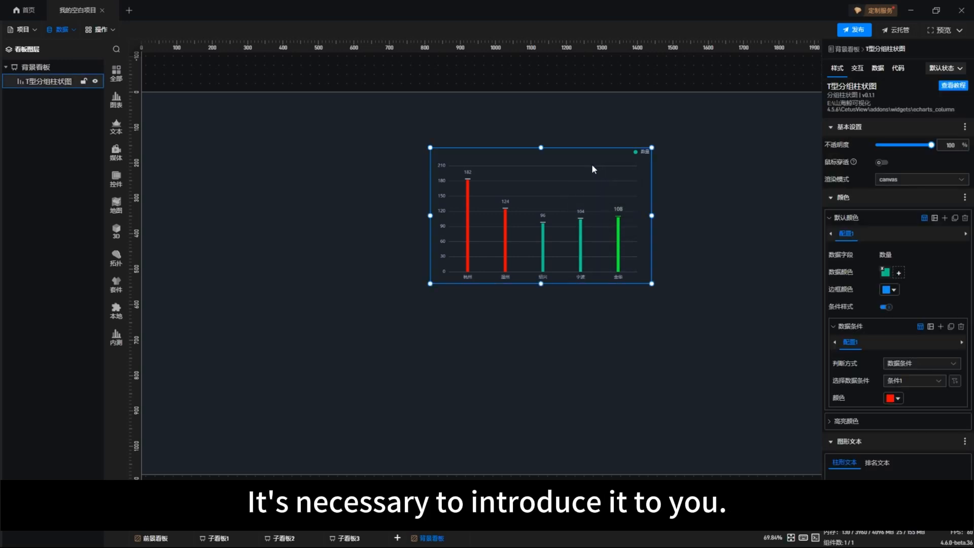
mouse_move(574, 174)
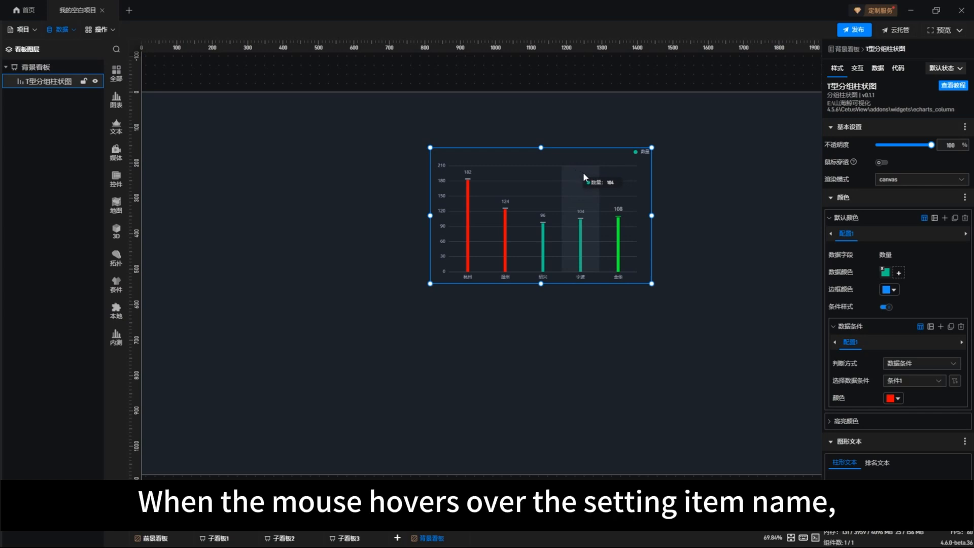
mouse_move(841, 145)
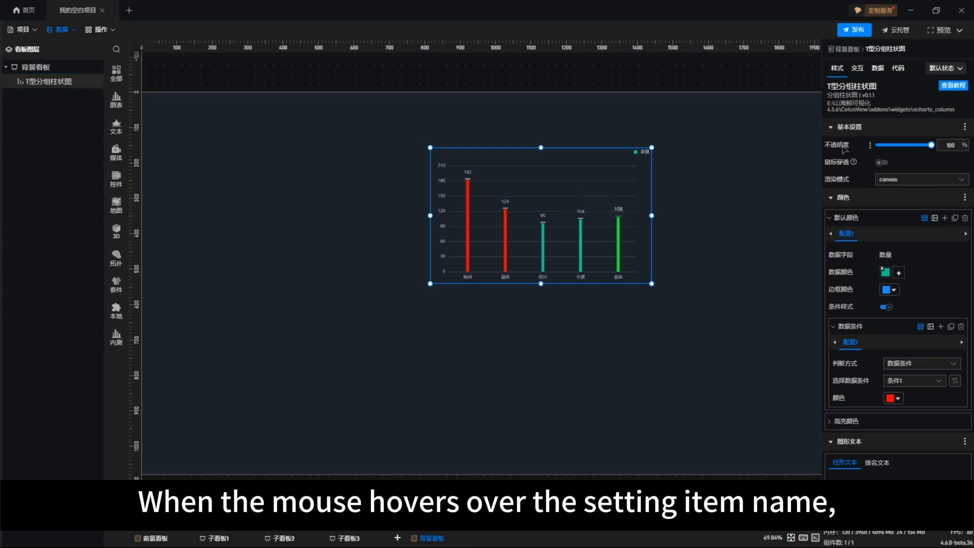
click(870, 147)
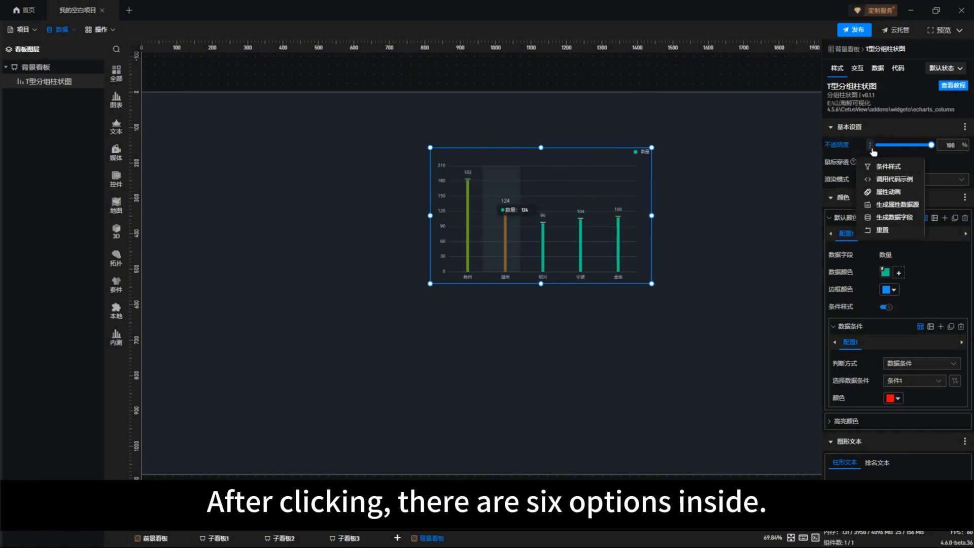
click(892, 185)
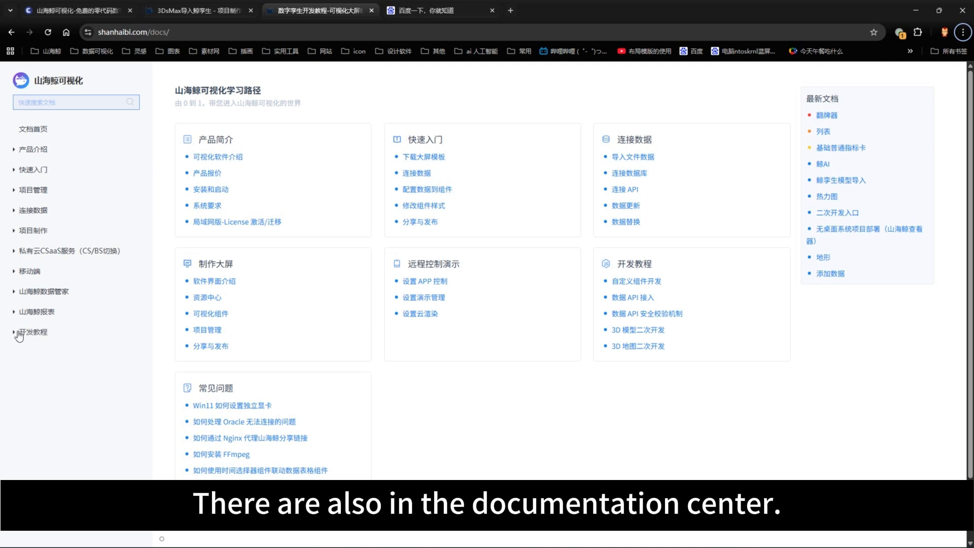
Expand 开发教程 in the documentation contents and skim the 开发概述 article.
click(33, 332)
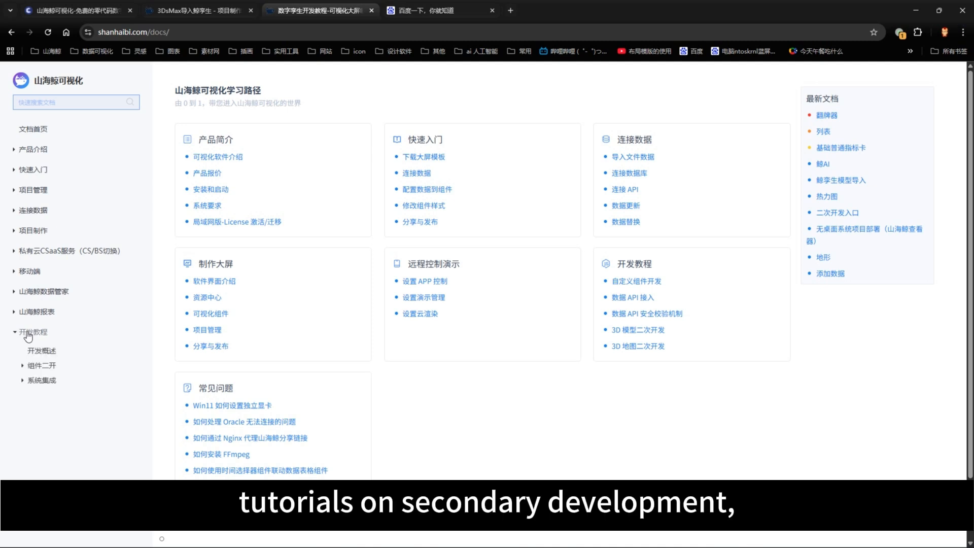
click(49, 352)
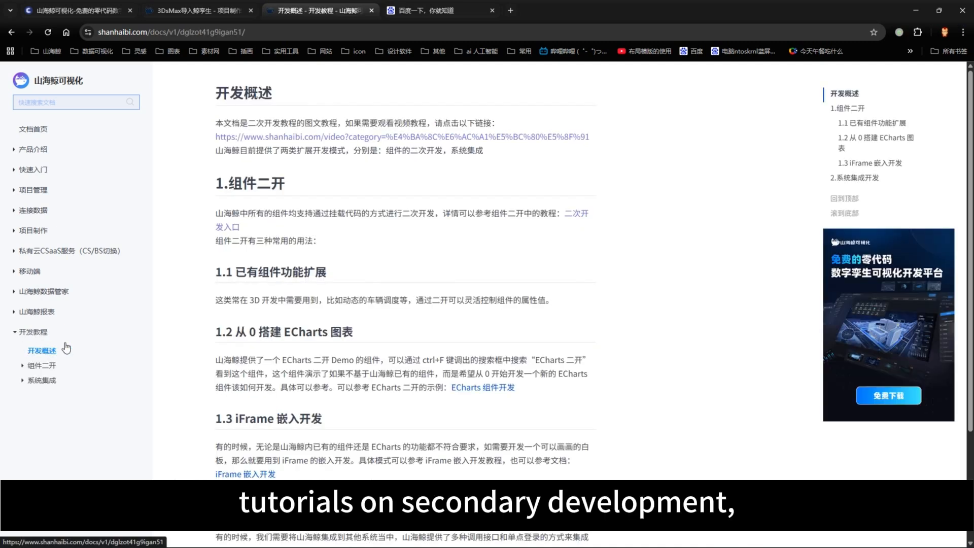
scroll(398, 345, down, 3)
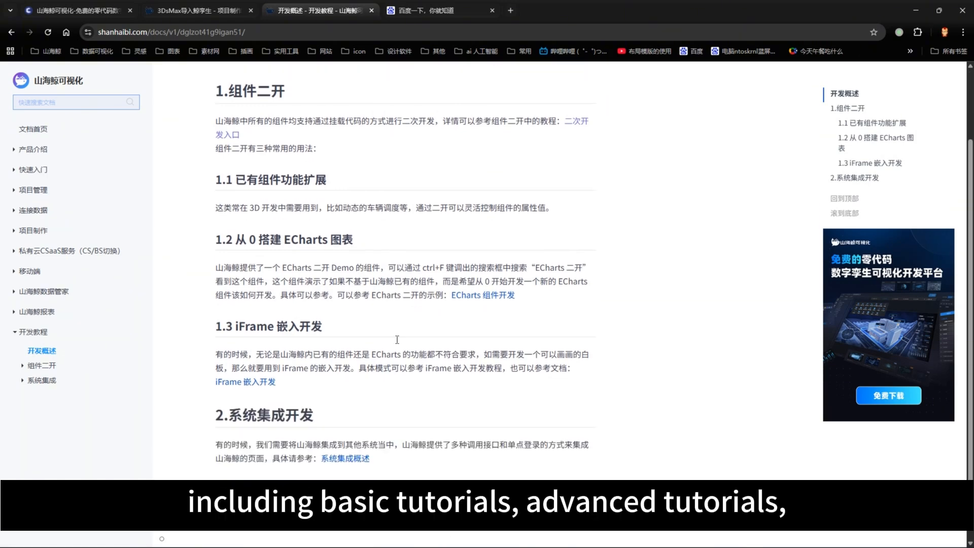
Open 二次开发入口 under 组件二开 and look through the 基础教程, 进阶教程, API参考 and 系统集成 topics.
click(57, 370)
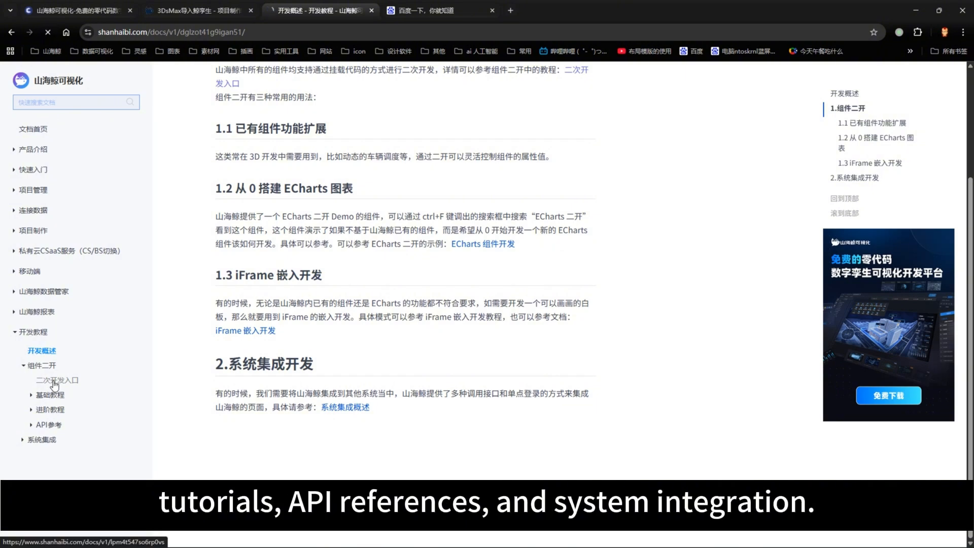
click(57, 380)
click(54, 395)
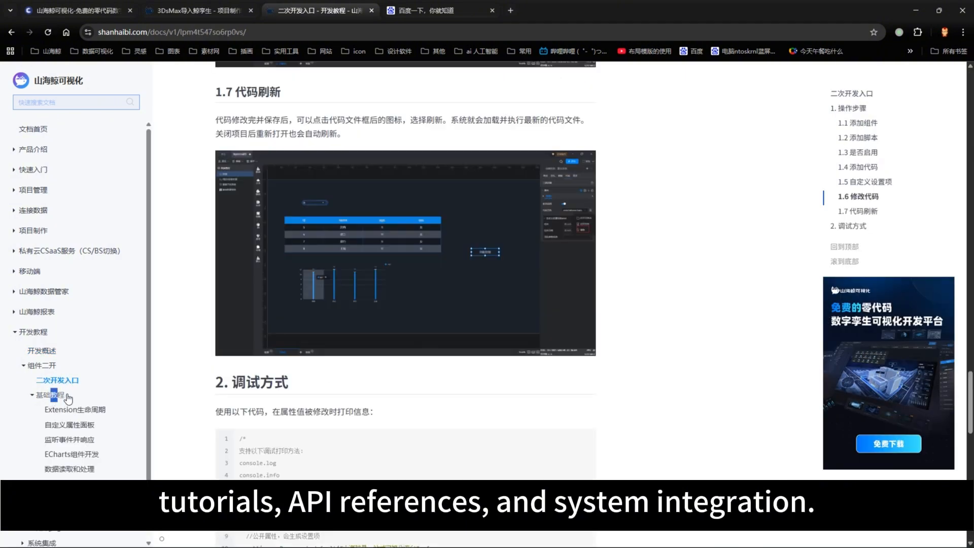
scroll(66, 408, down, 1)
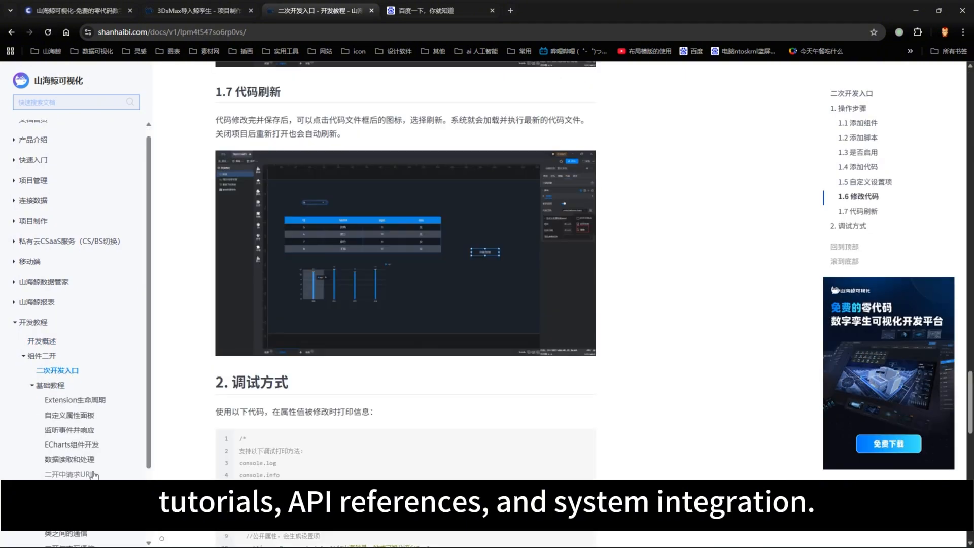
scroll(79, 452, down, 5)
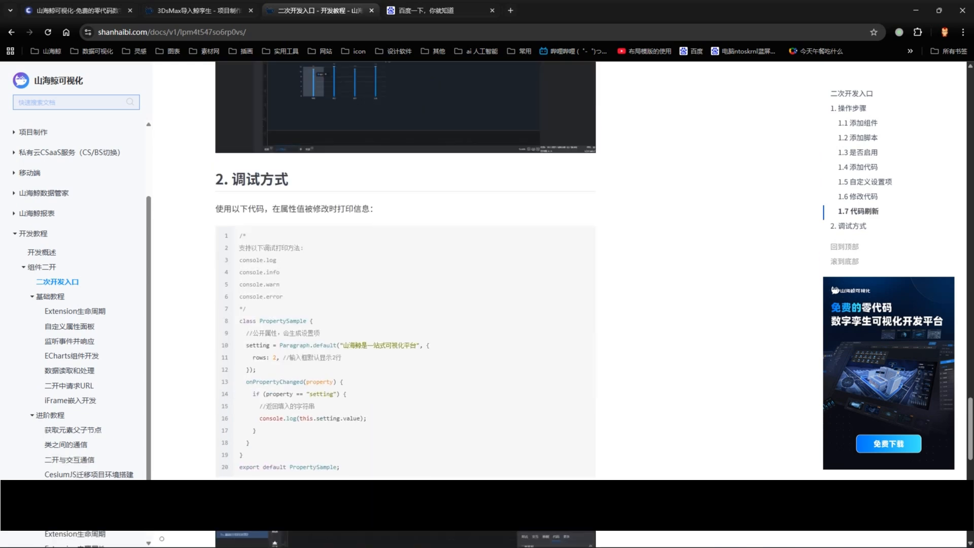
scroll(86, 449, down, 2)
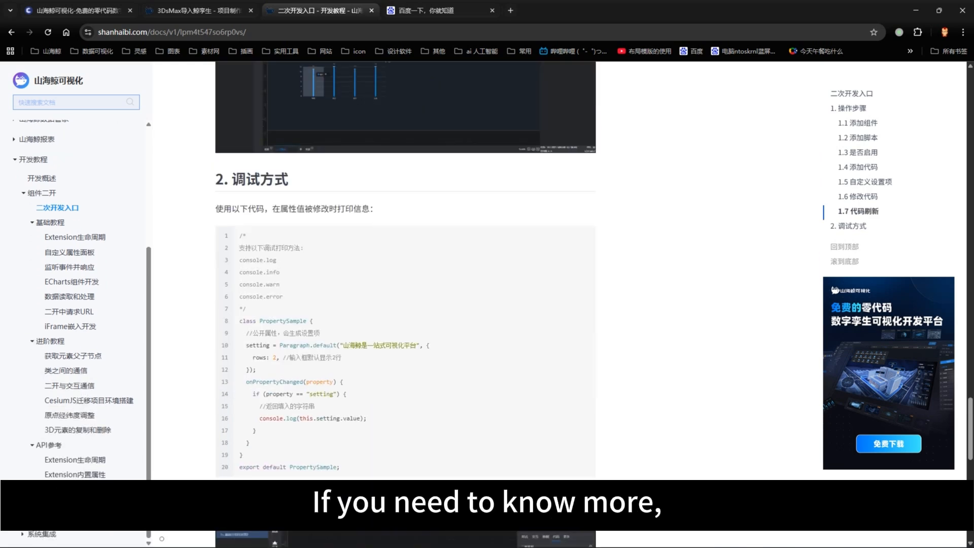
click(39, 536)
scroll(75, 446, down, 4)
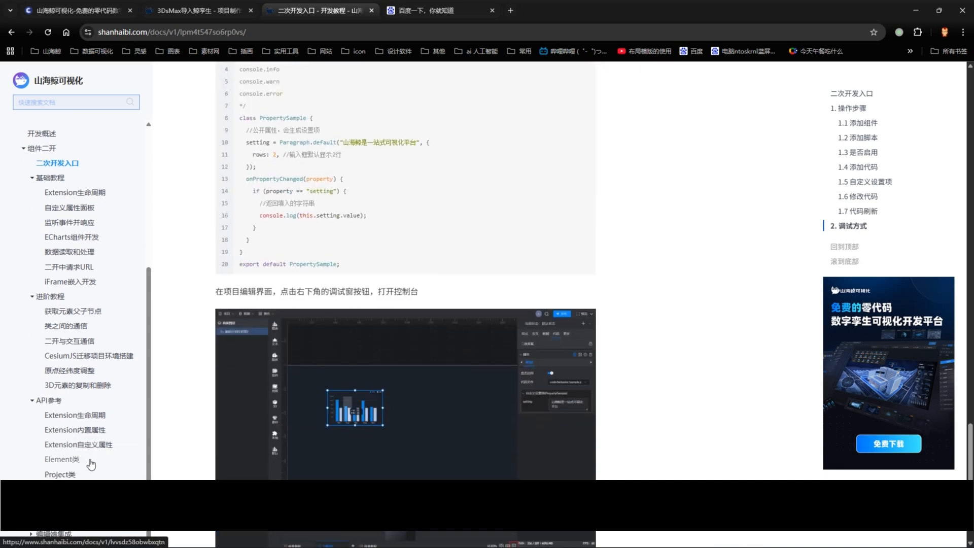
scroll(100, 457, down, 4)
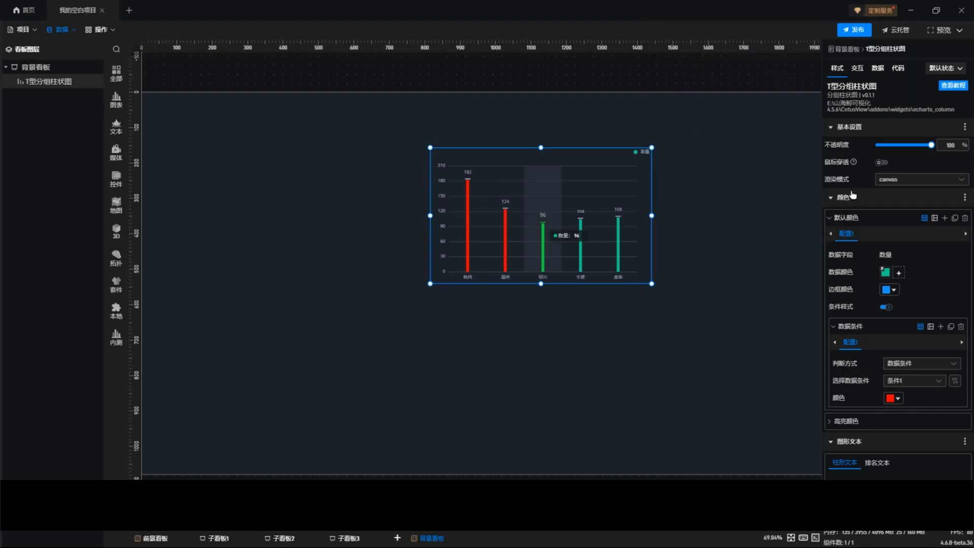
Add a property animation to the chart's 不透明度 from 14 to 100, with looping and automatic playback enabled.
click(870, 145)
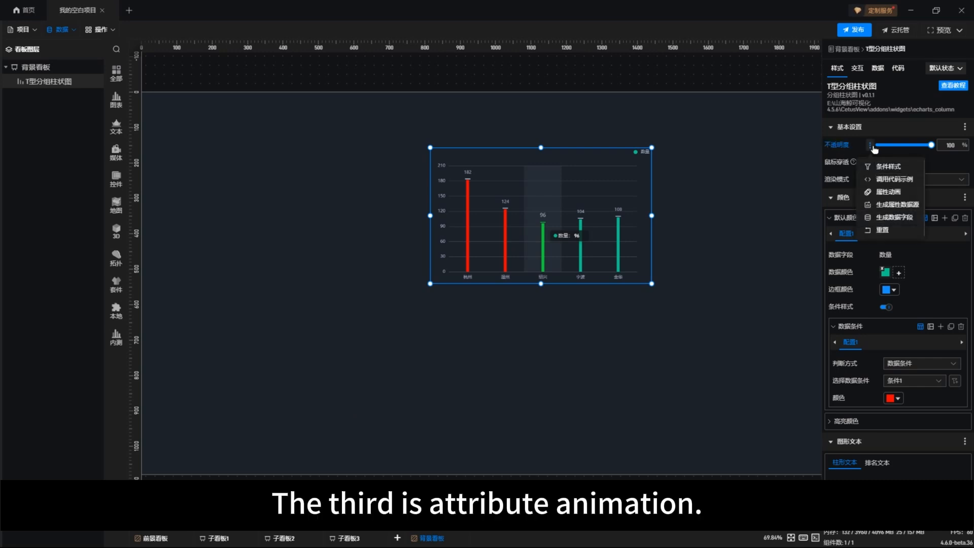
click(887, 191)
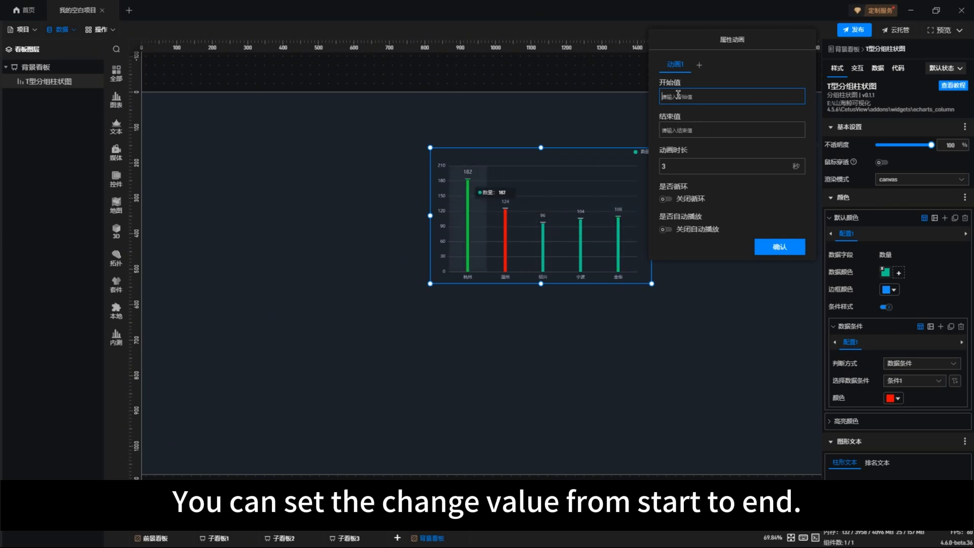
text(14)
click(678, 131)
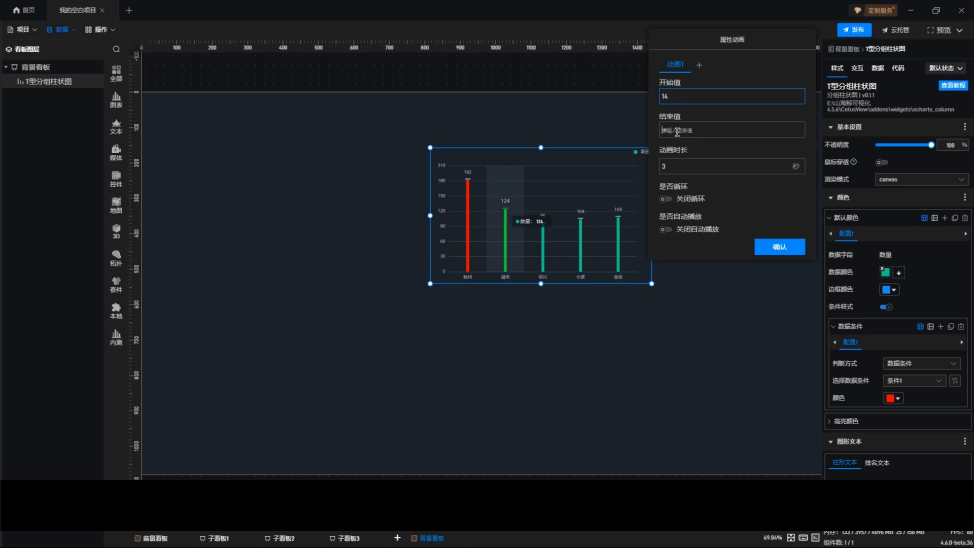
text(100)
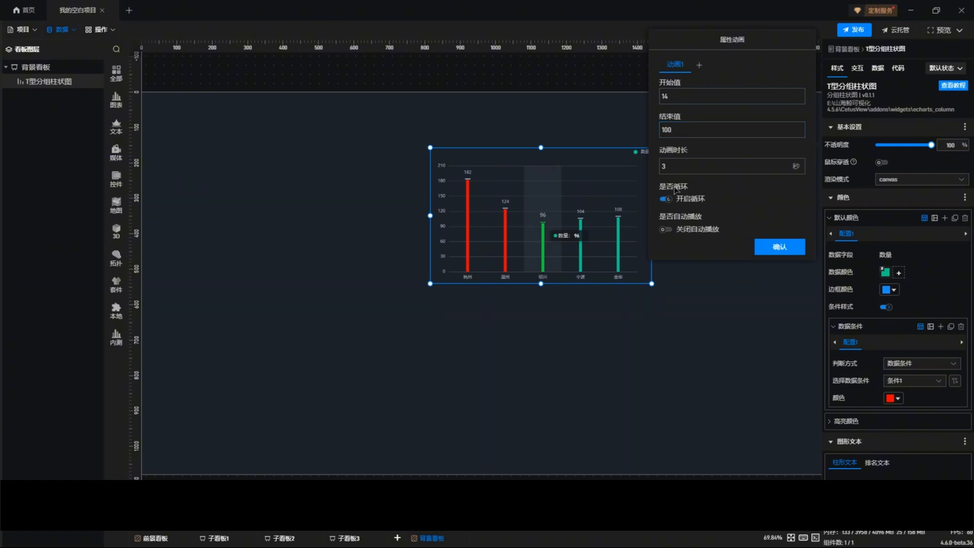
click(665, 230)
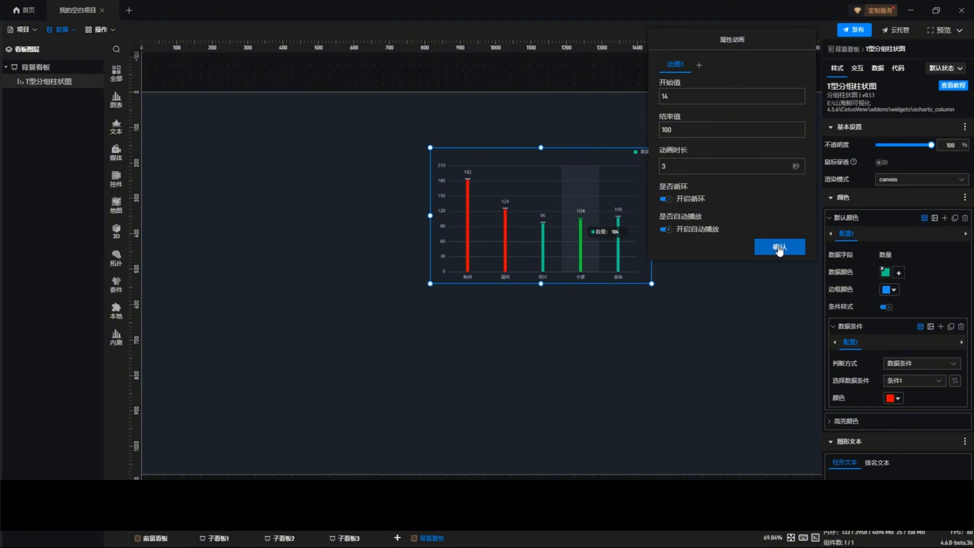
click(776, 247)
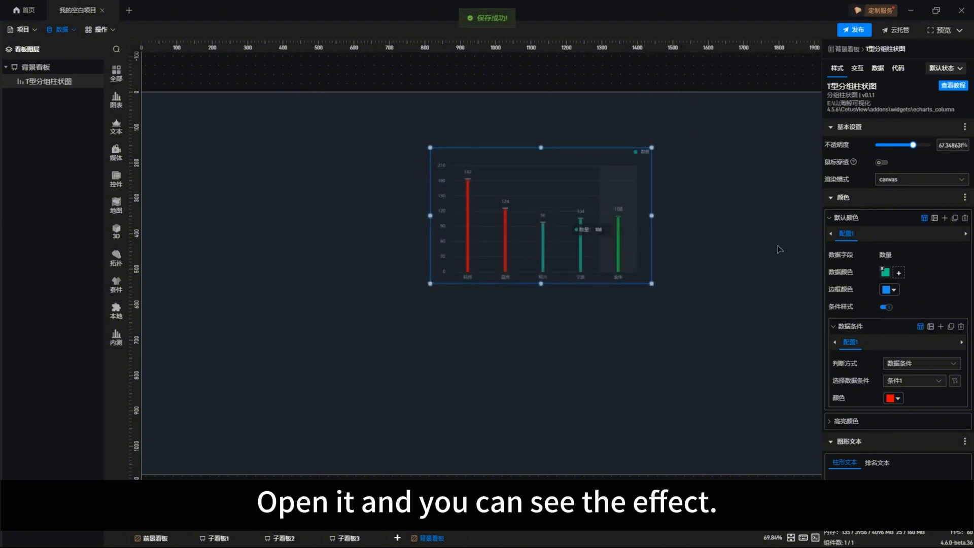
Reopen the 属性动画 settings of 不透明度 and stop the running opacity animation.
click(871, 146)
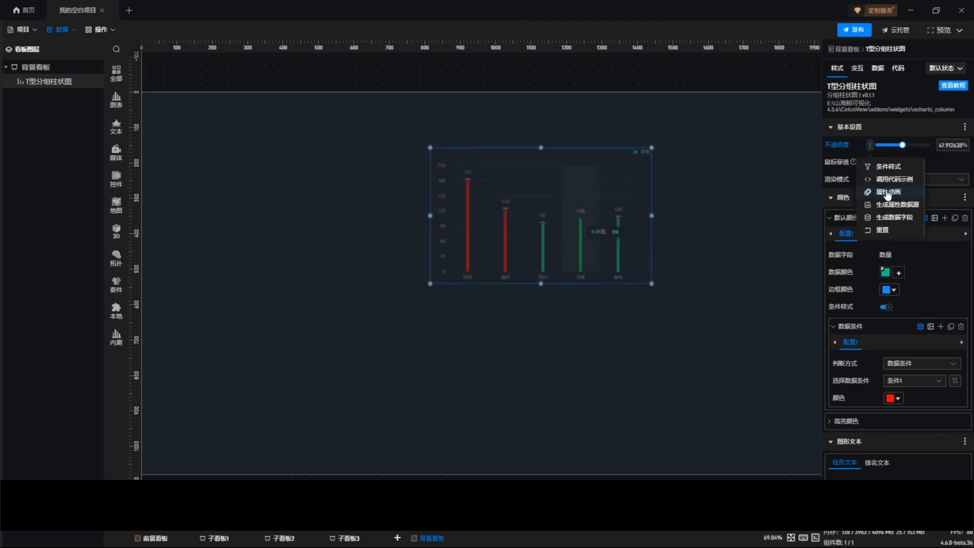
click(876, 189)
click(779, 247)
Generate a property data source from the chart's 不透明度 and check its 不透明度 table in the project's data editor.
click(870, 146)
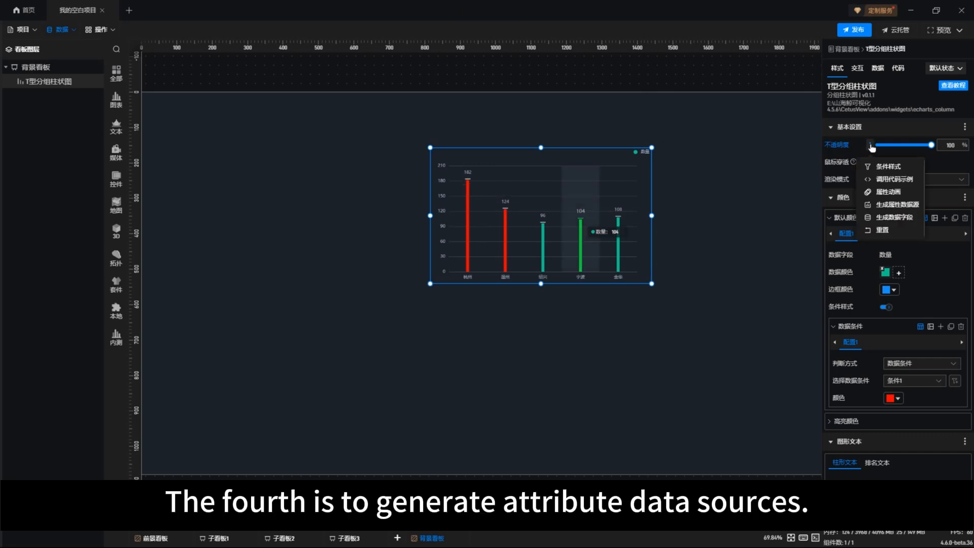
click(897, 204)
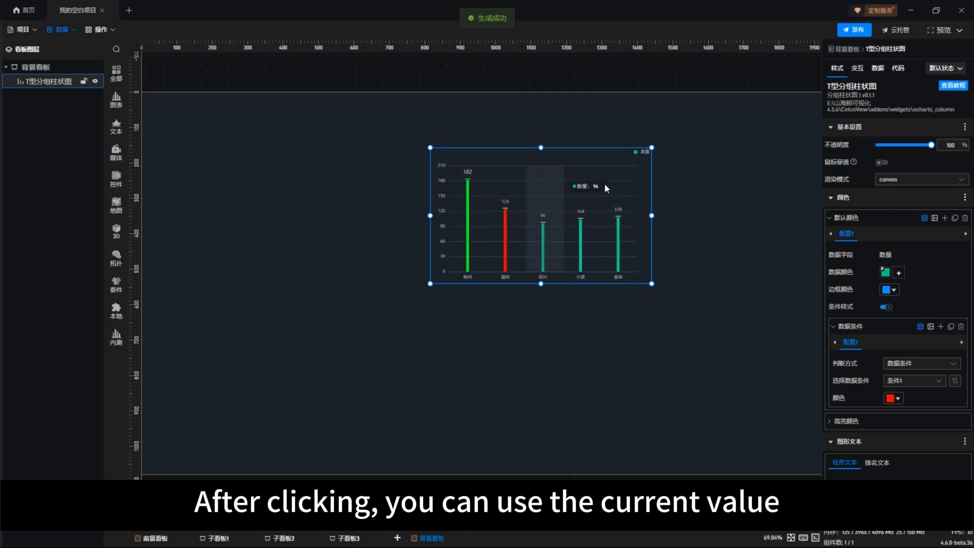
click(64, 32)
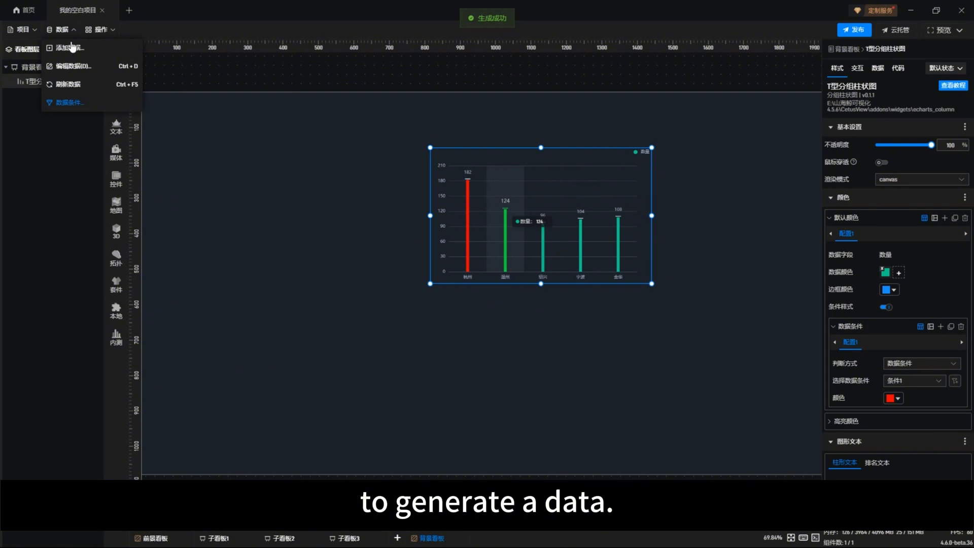
click(66, 66)
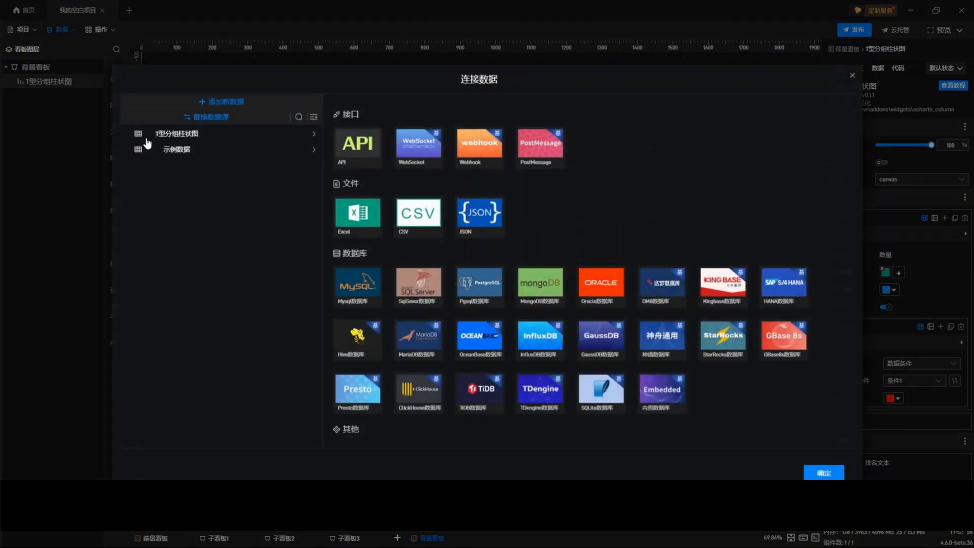
click(194, 141)
click(185, 149)
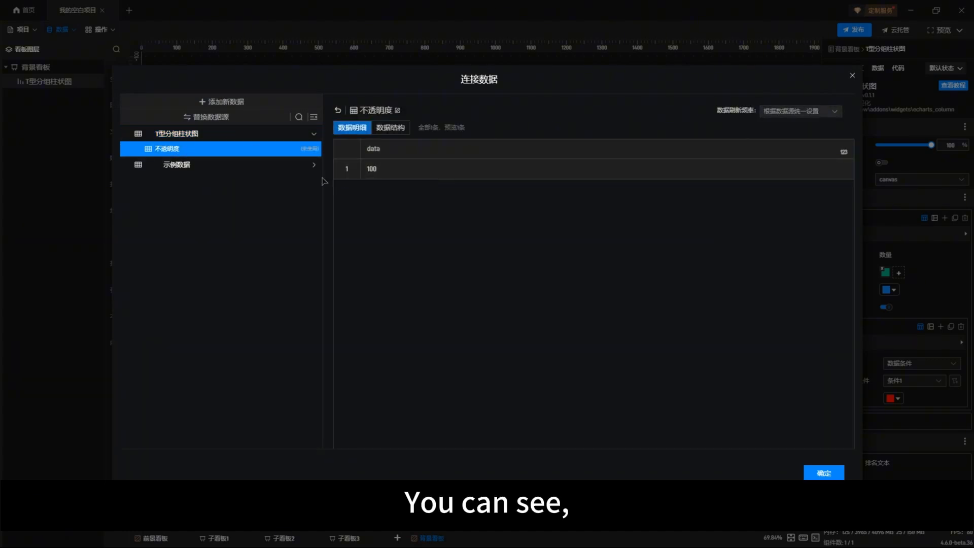
click(201, 141)
click(201, 142)
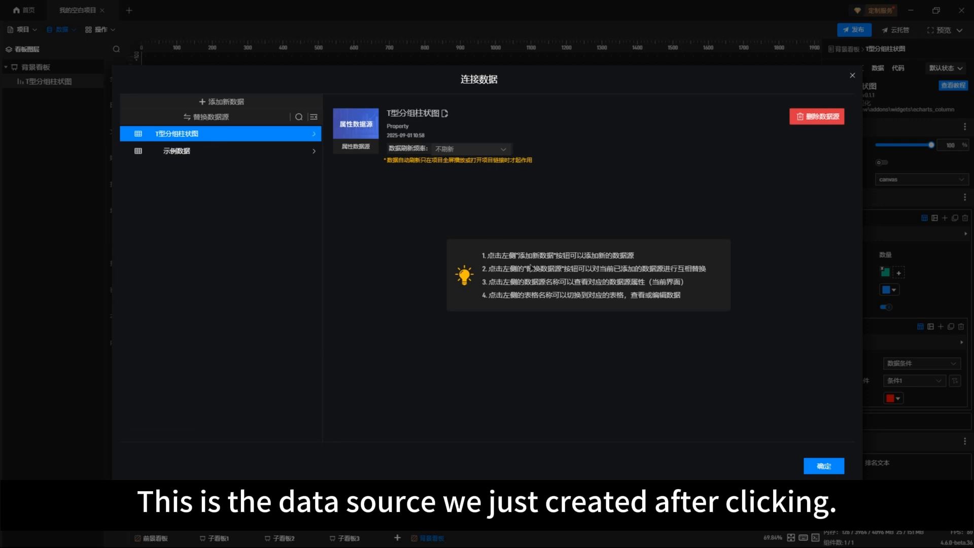
click(822, 461)
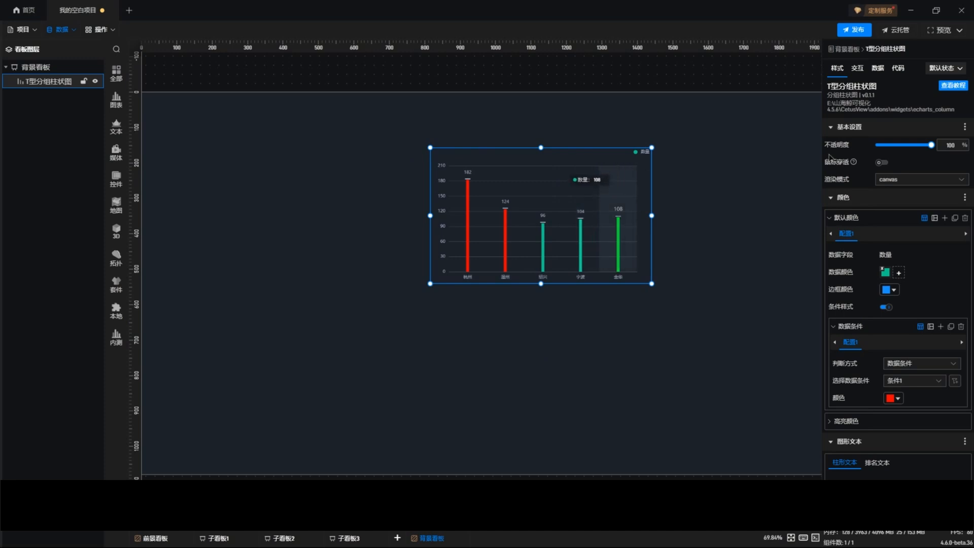
Generate a data field for the chart's 不透明度 and bind it to the data field of the 不透明度 table.
click(870, 146)
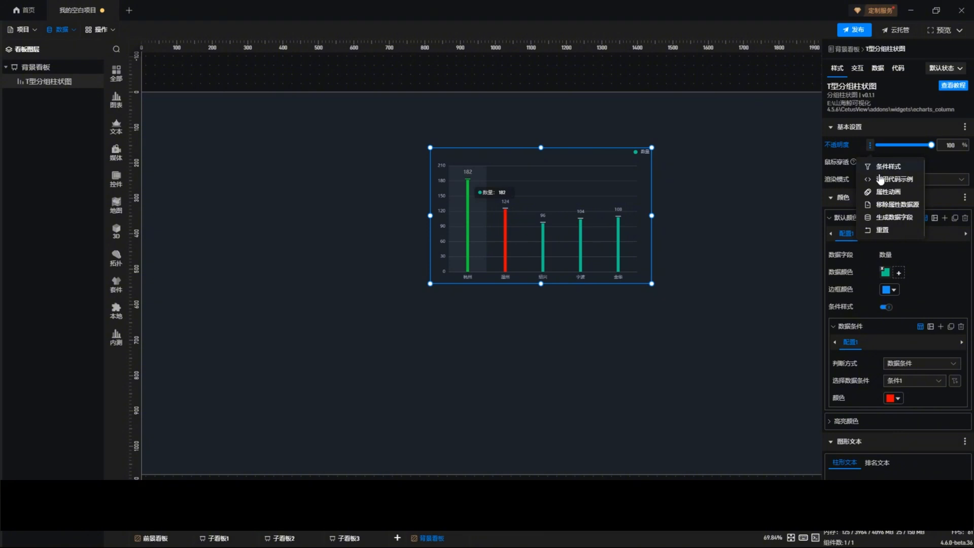
click(887, 217)
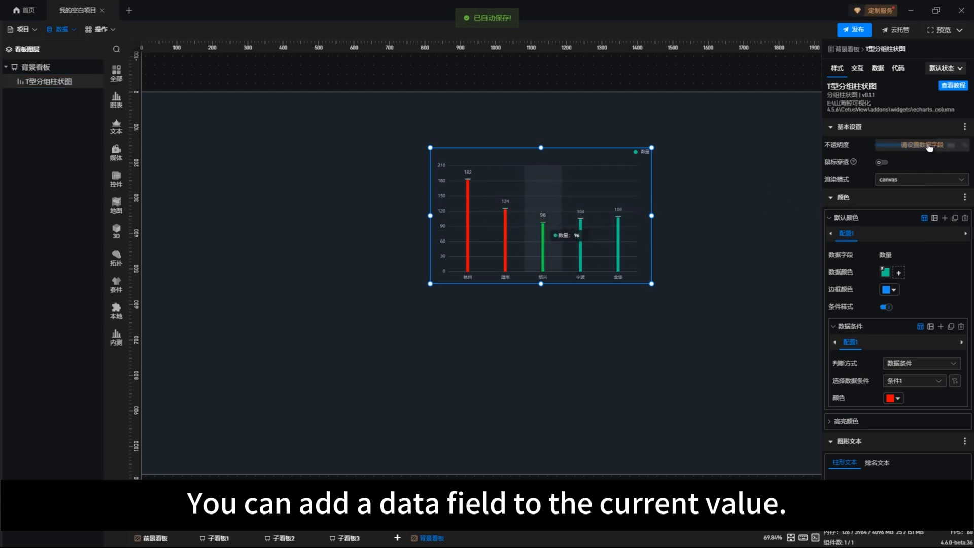
click(878, 68)
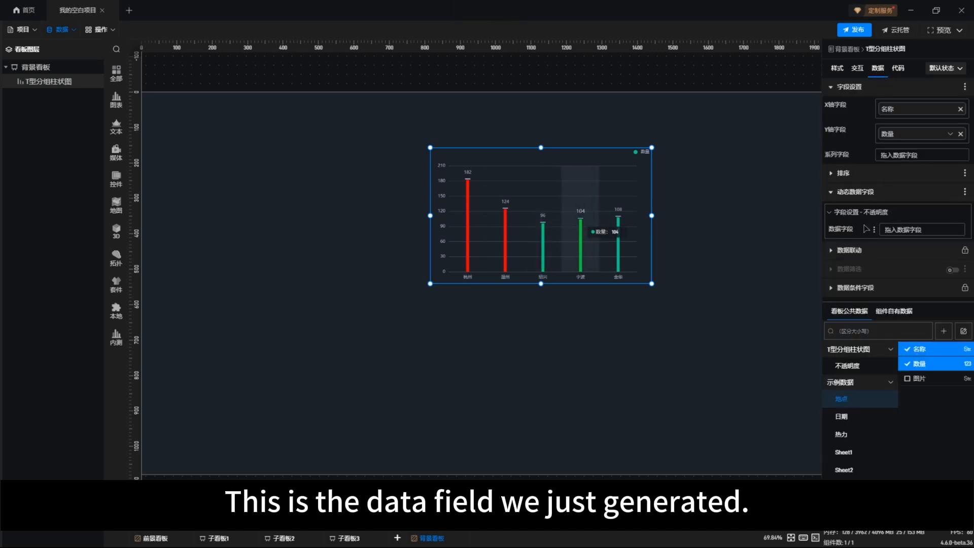
click(850, 367)
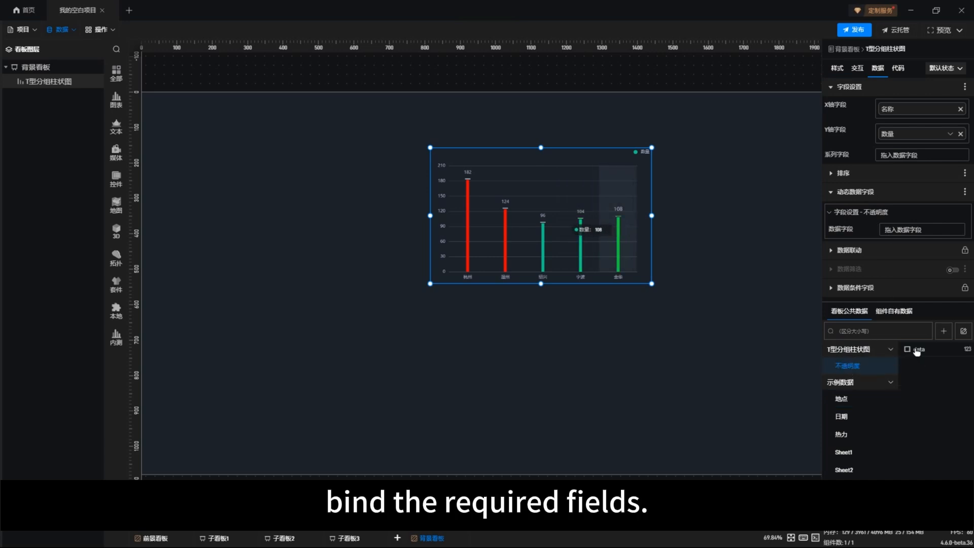
drag(916, 350, 920, 234)
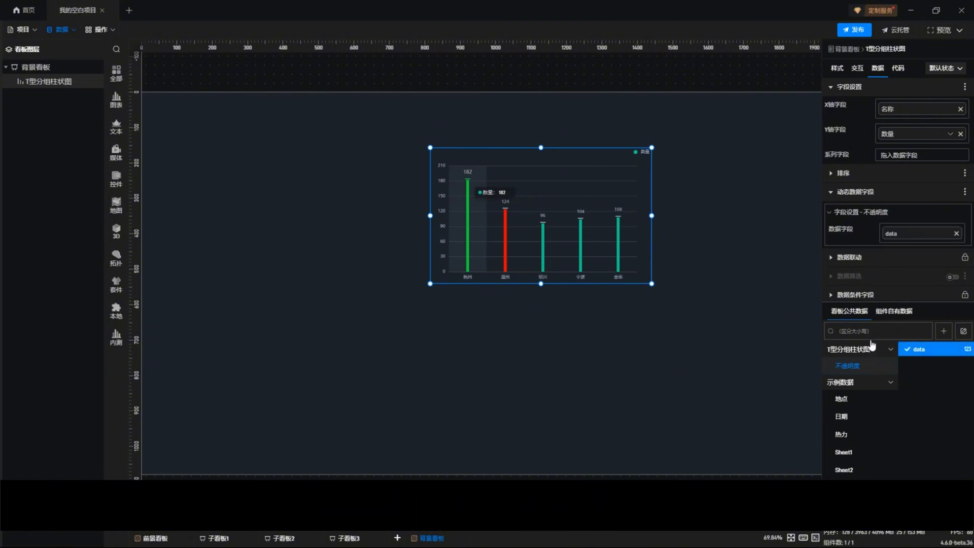
Return to the chart's style settings and review the extension options of 不透明度, including 重置.
click(837, 69)
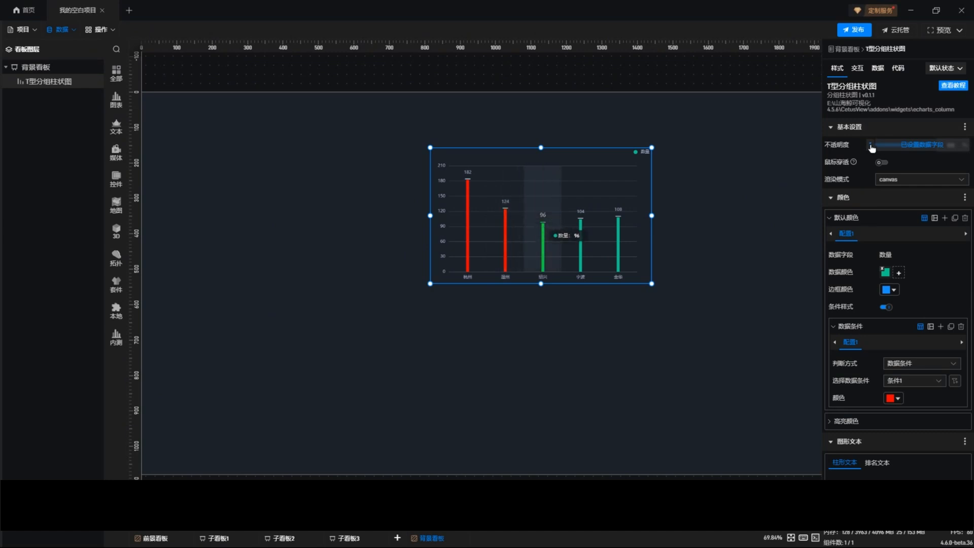
click(870, 145)
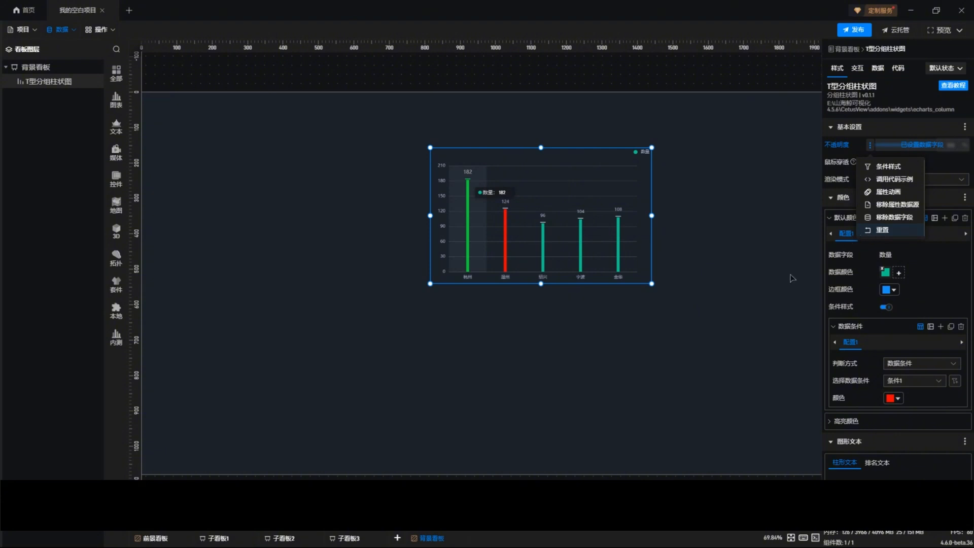
click(652, 335)
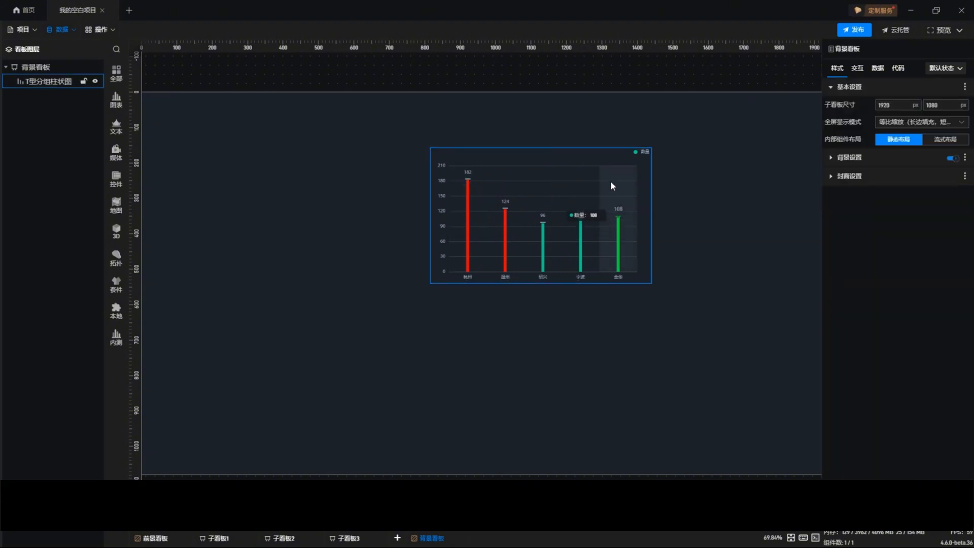
Create a new component state named 新建状态2 for the T型分组柱状图 chart.
click(594, 160)
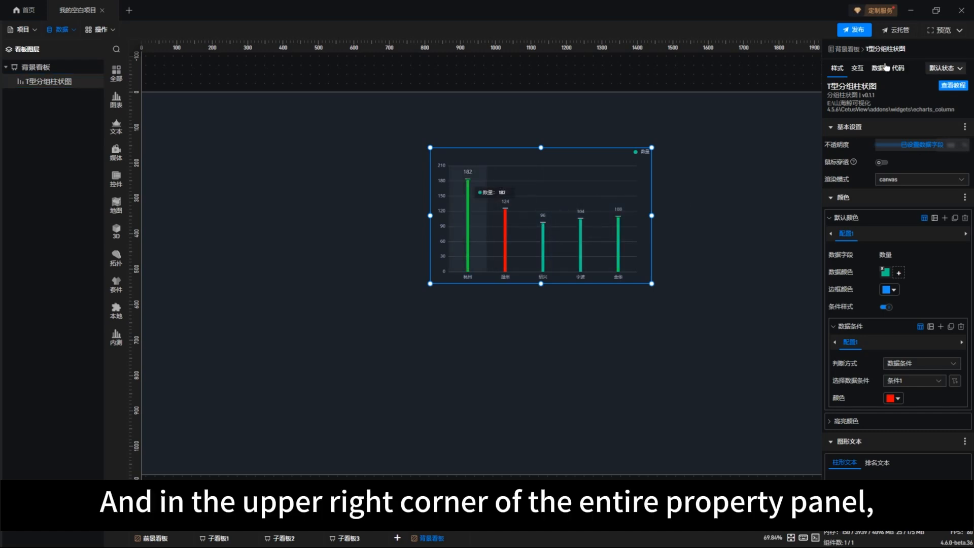
click(946, 68)
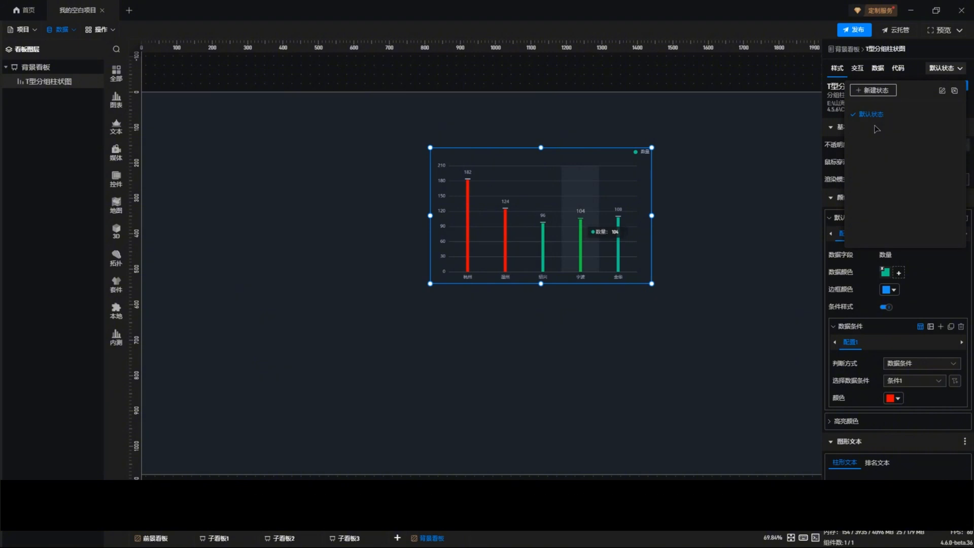
click(880, 90)
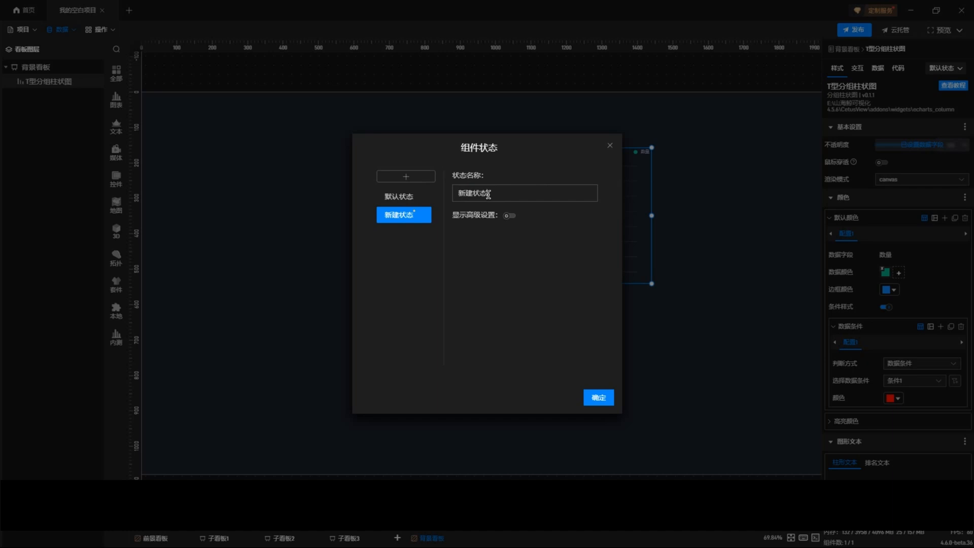
text(2)
click(598, 398)
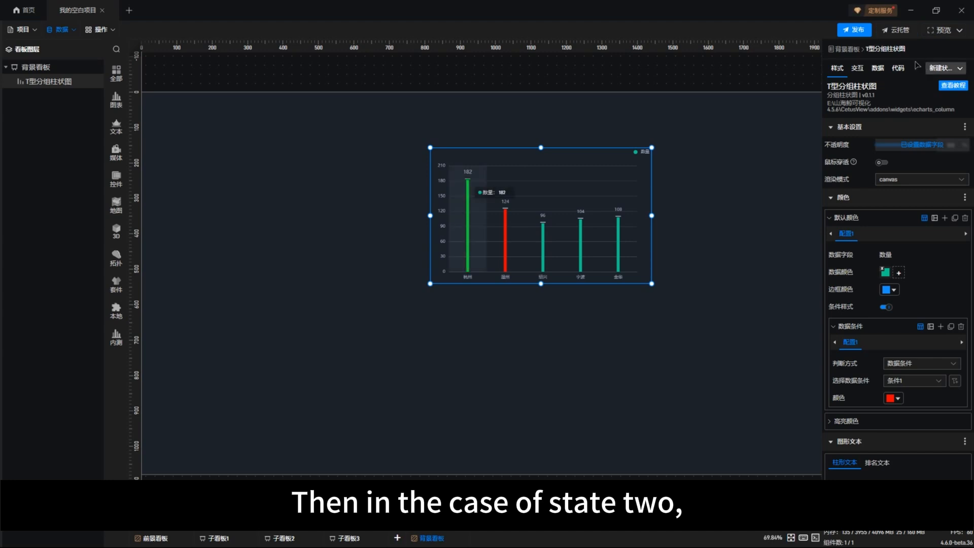
Give the chart a semi-transparent dark magenta background, #4909334E, in state 新建状态2.
scroll(914, 455, down, 10)
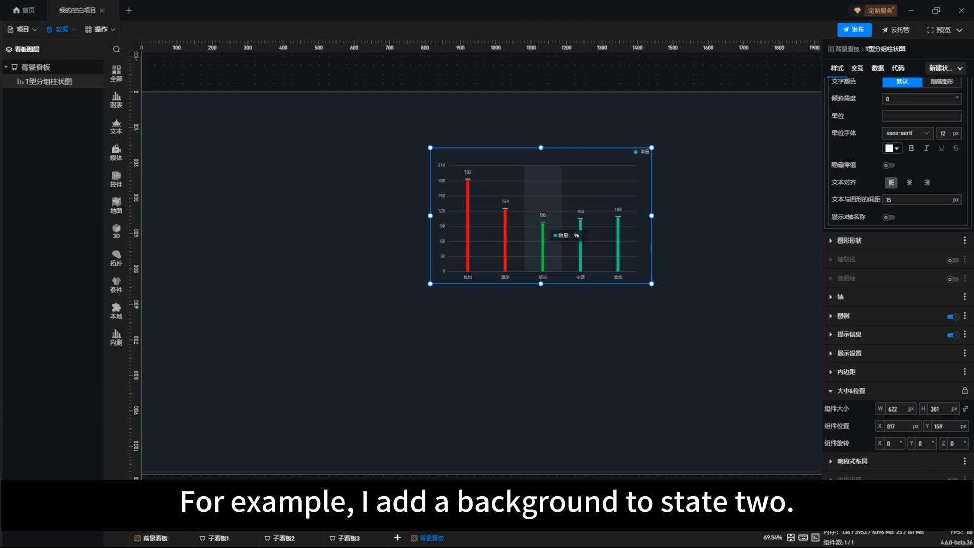
scroll(885, 446, down, 3)
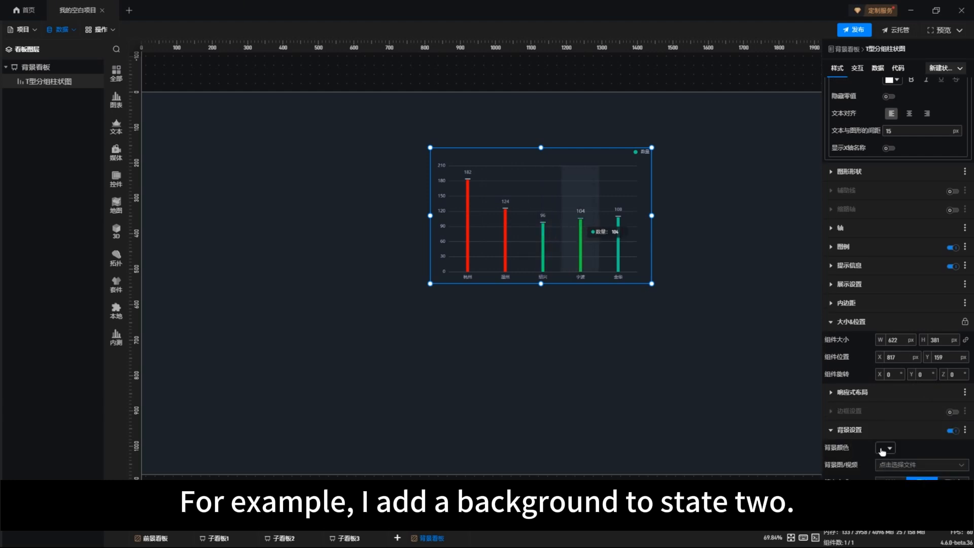
click(885, 447)
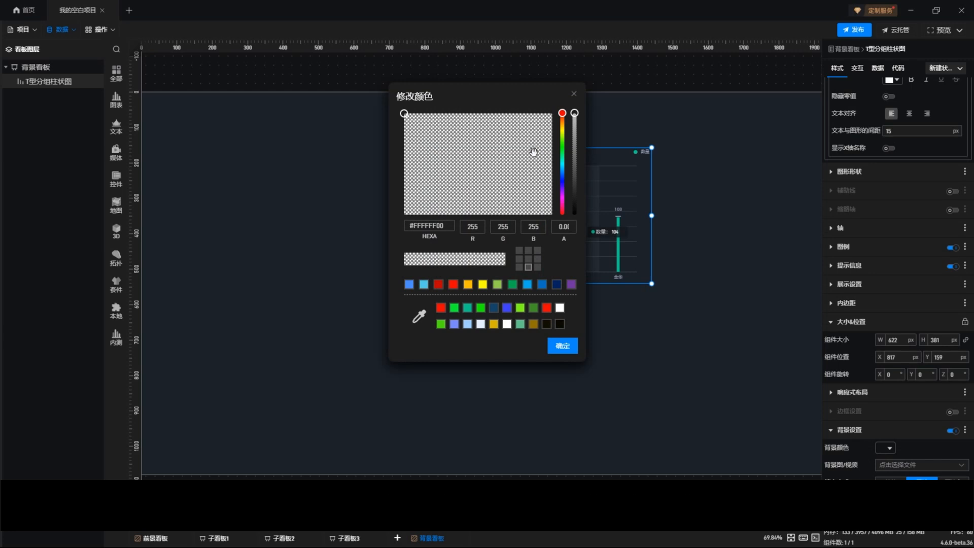
click(574, 144)
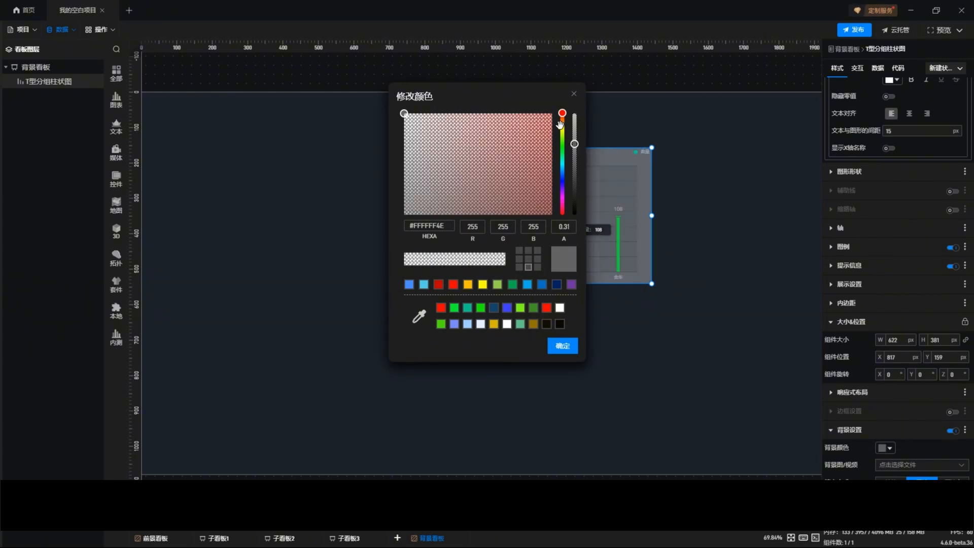
click(561, 127)
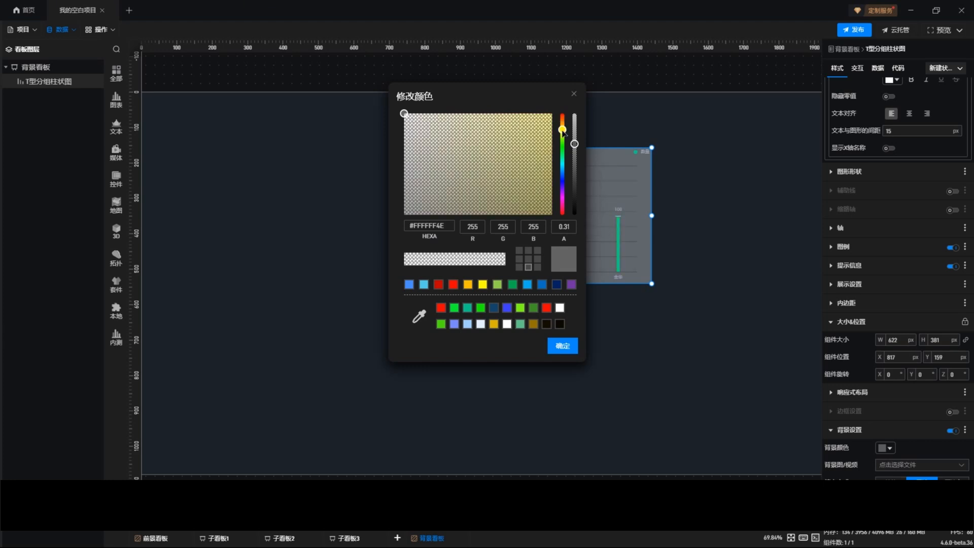
drag(563, 134, 533, 186)
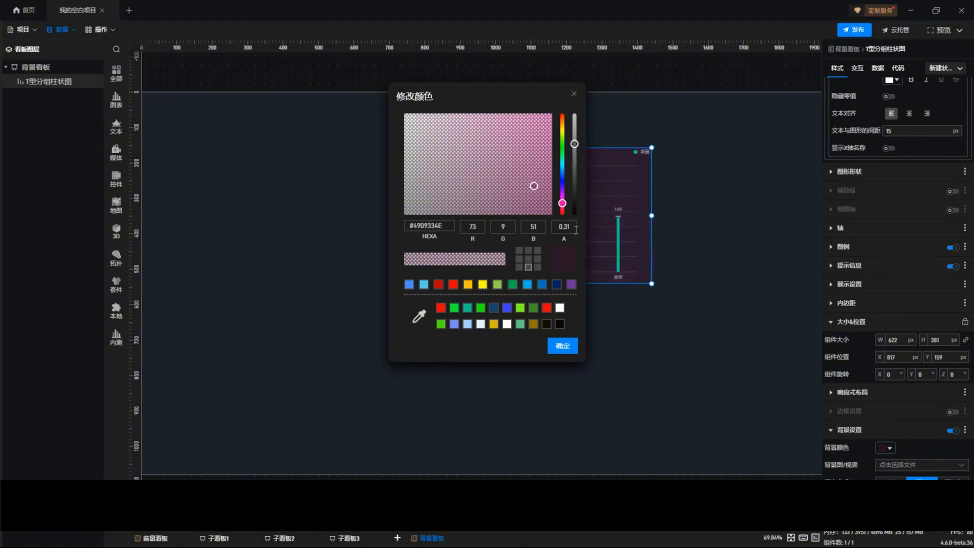
click(569, 347)
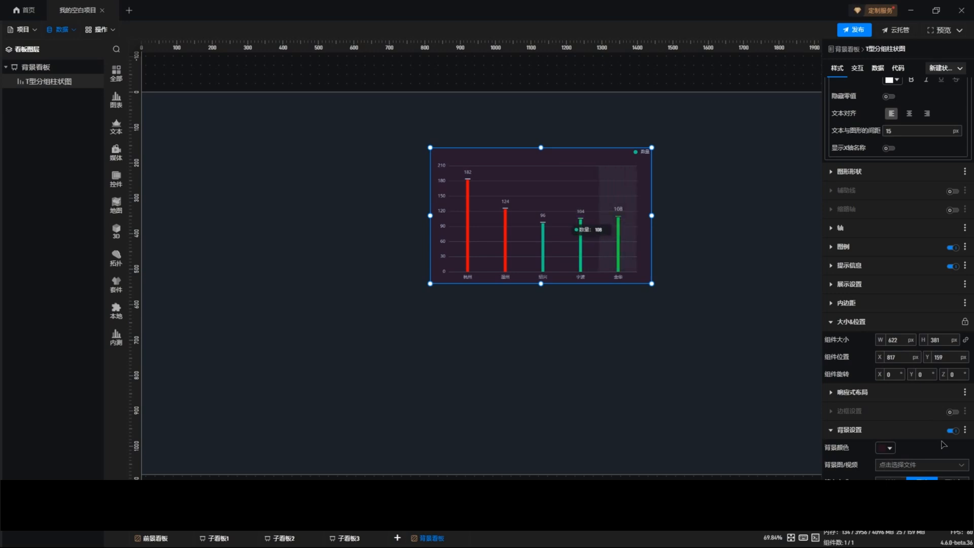
Enable 边框设置 for the chart in state 新建状态2 and deselect the chart.
scroll(942, 444, up, 6)
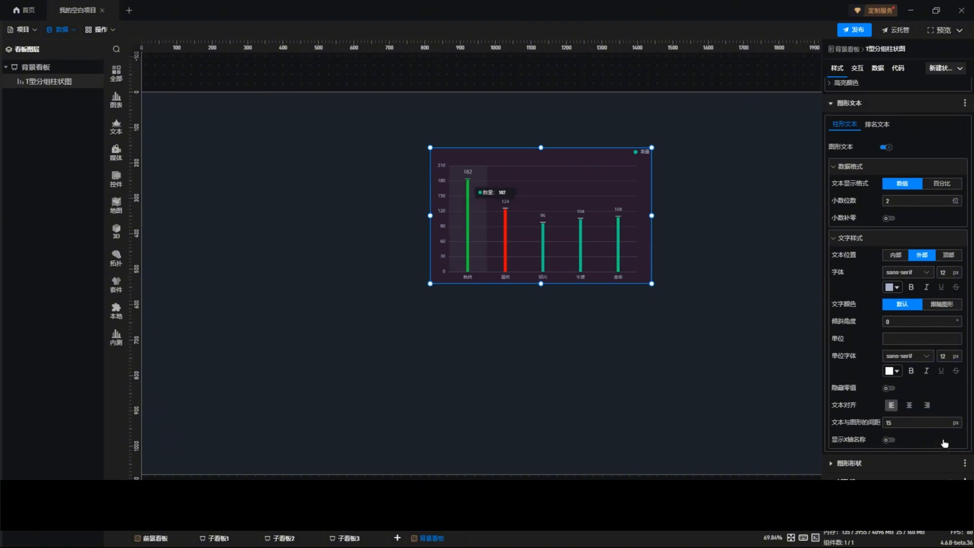
scroll(944, 443, down, 6)
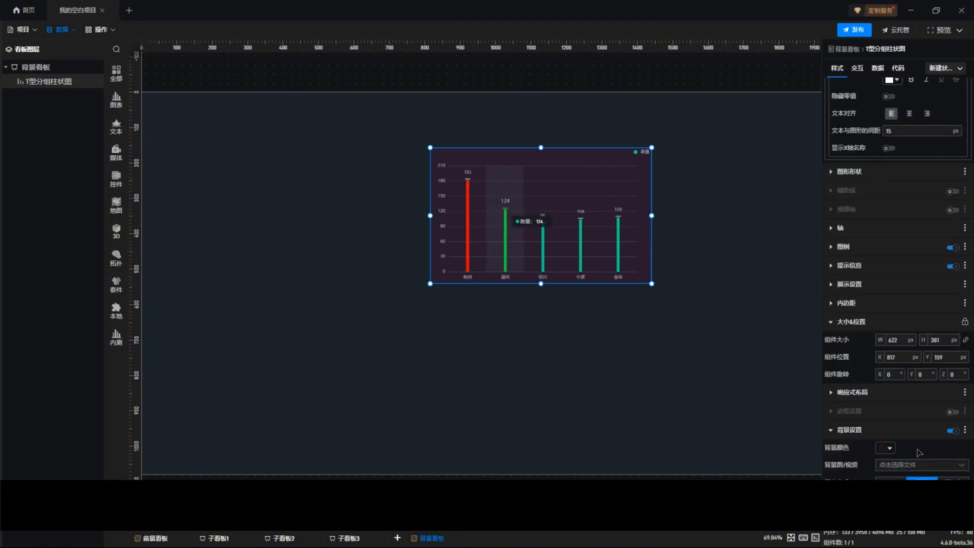
click(953, 411)
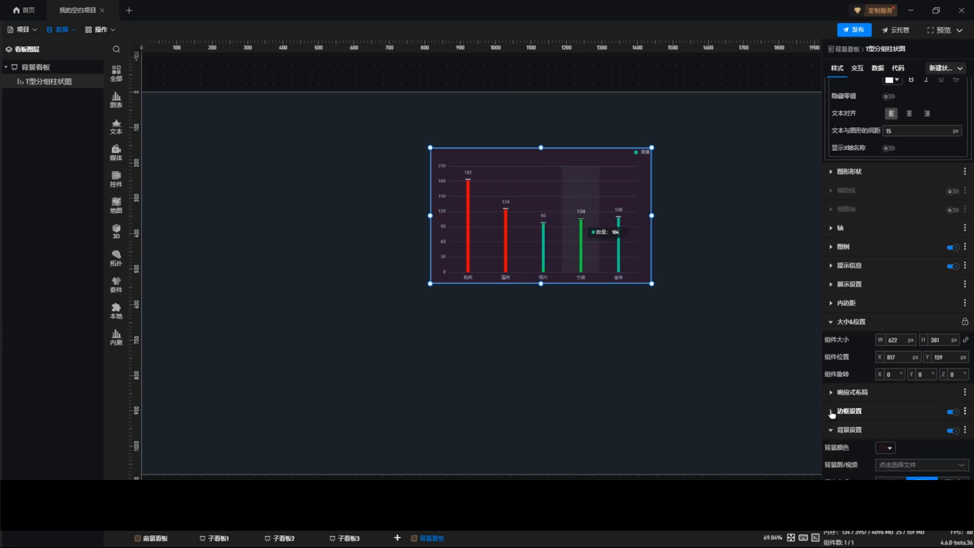
click(721, 271)
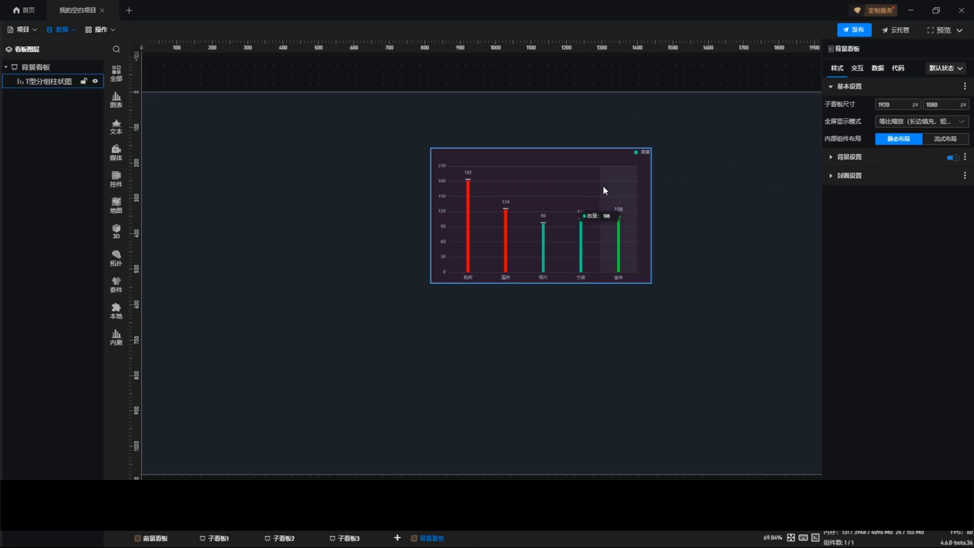
Switch the chart between 默认状态 and 新建状态2 to compare them, leaving it on 默认状态.
click(565, 166)
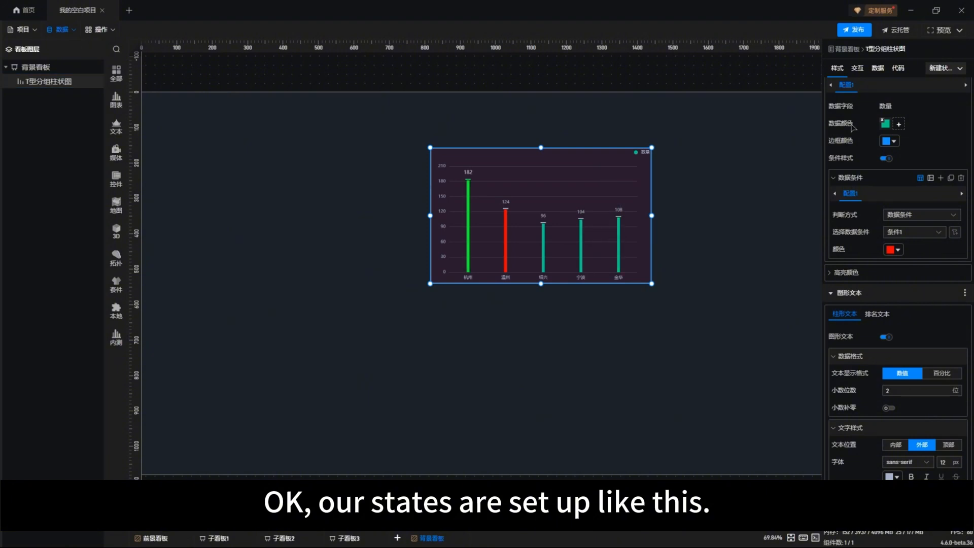
click(938, 69)
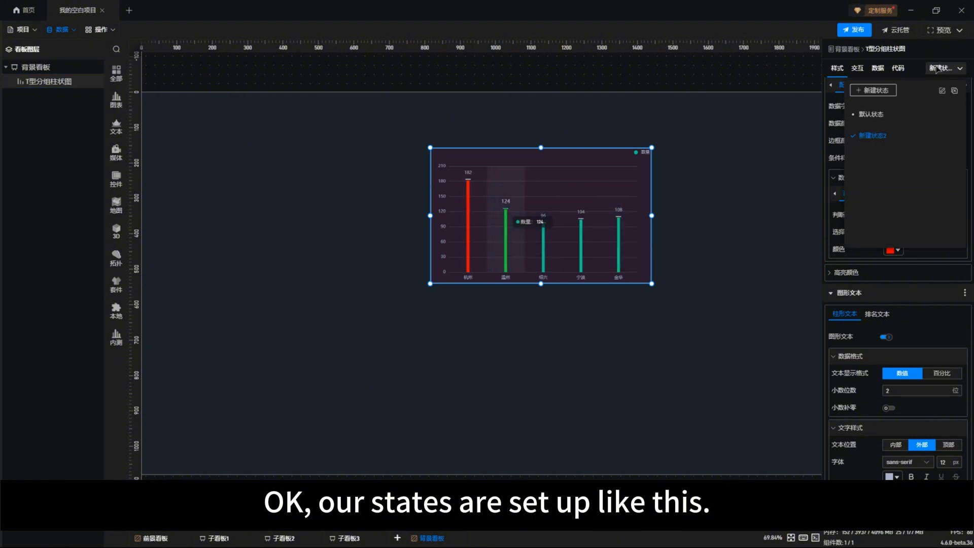
click(879, 116)
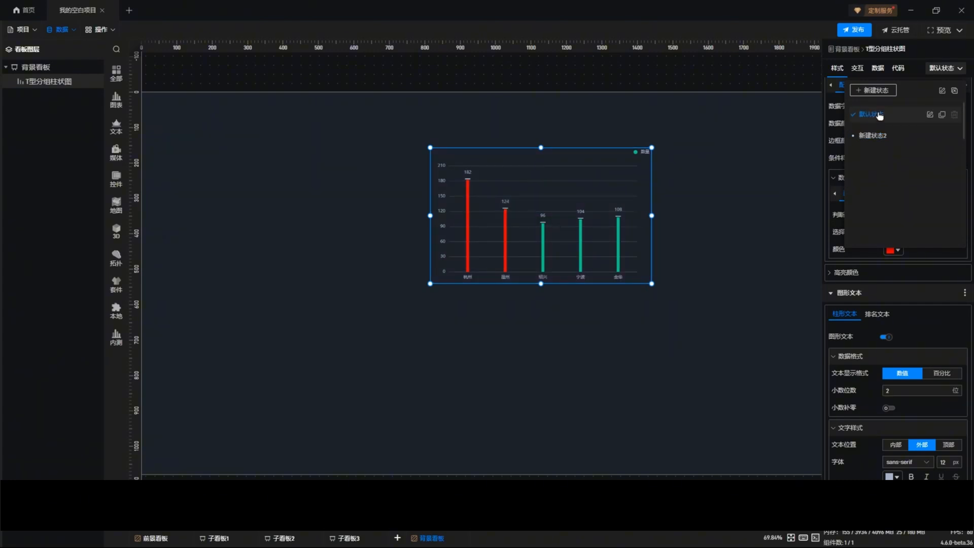
click(876, 136)
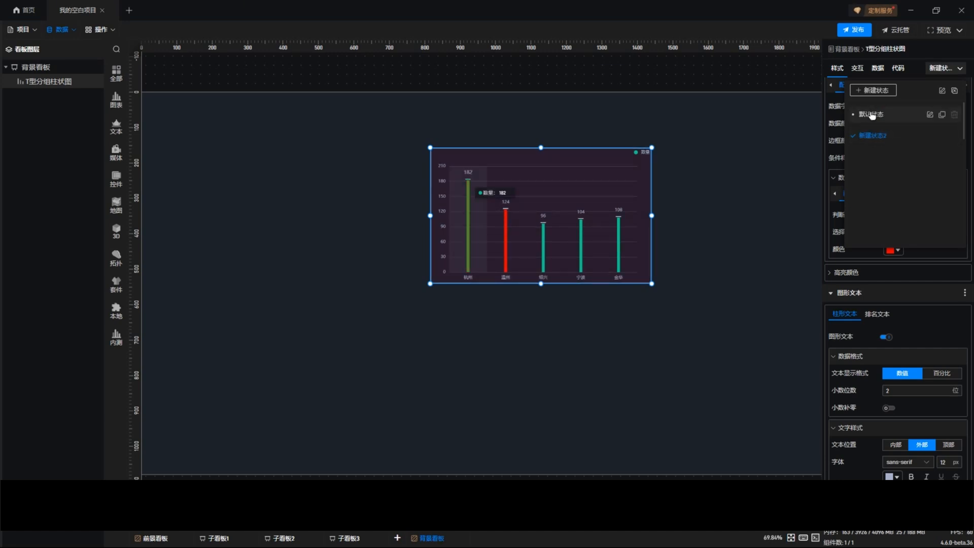
click(871, 115)
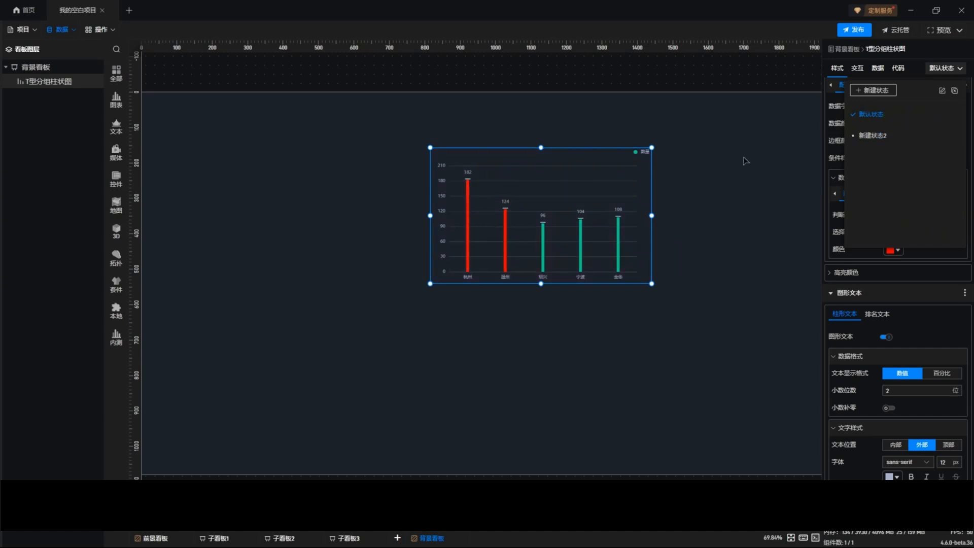
click(705, 147)
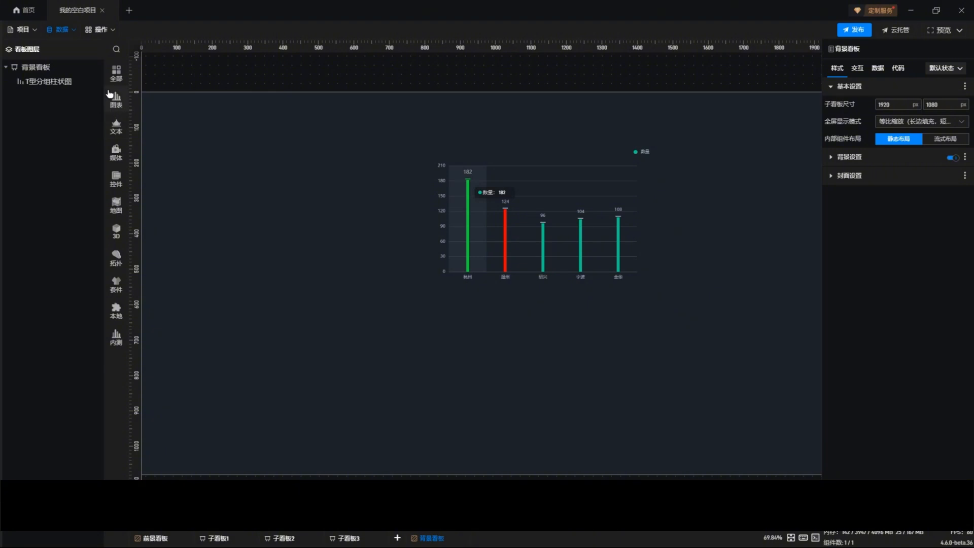
Add a 横向菜单 control to the dashboard and move it below the chart, near the canvas's lower edge.
click(116, 176)
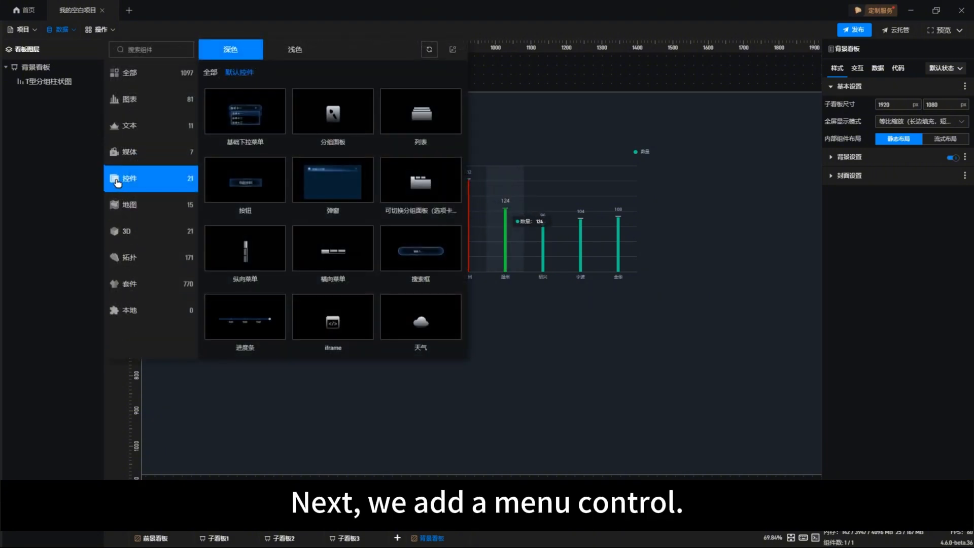
click(325, 247)
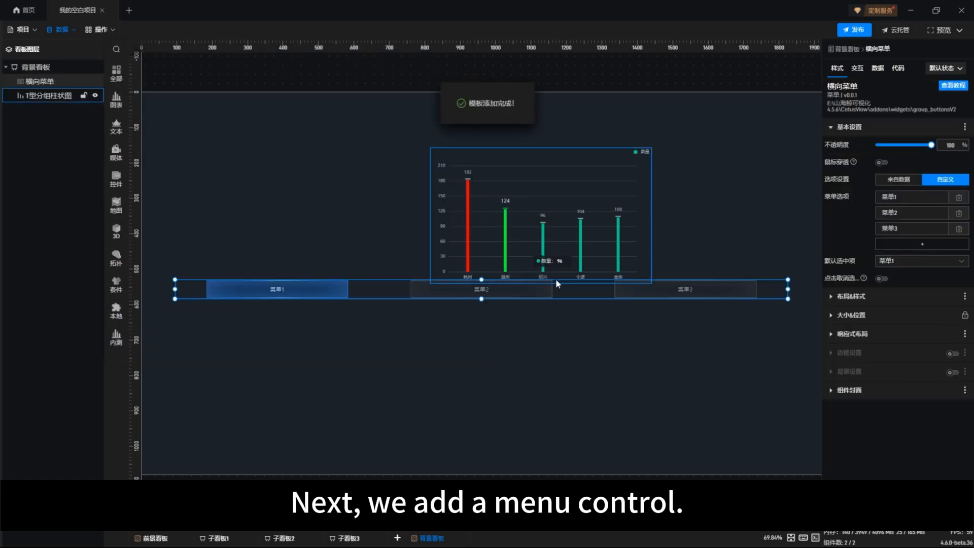
drag(571, 294, 574, 439)
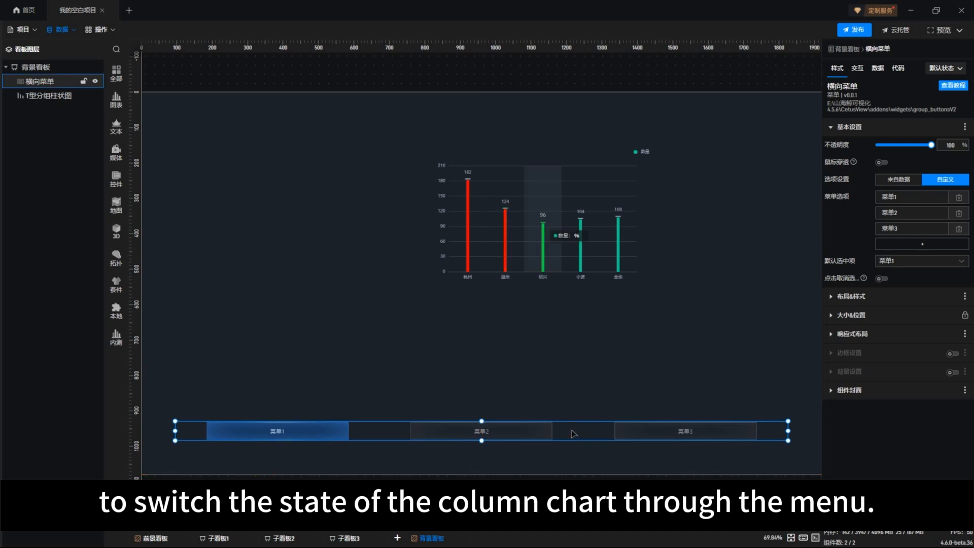
Delete menu option 菜单3 and rename the first option to 无背景.
click(958, 228)
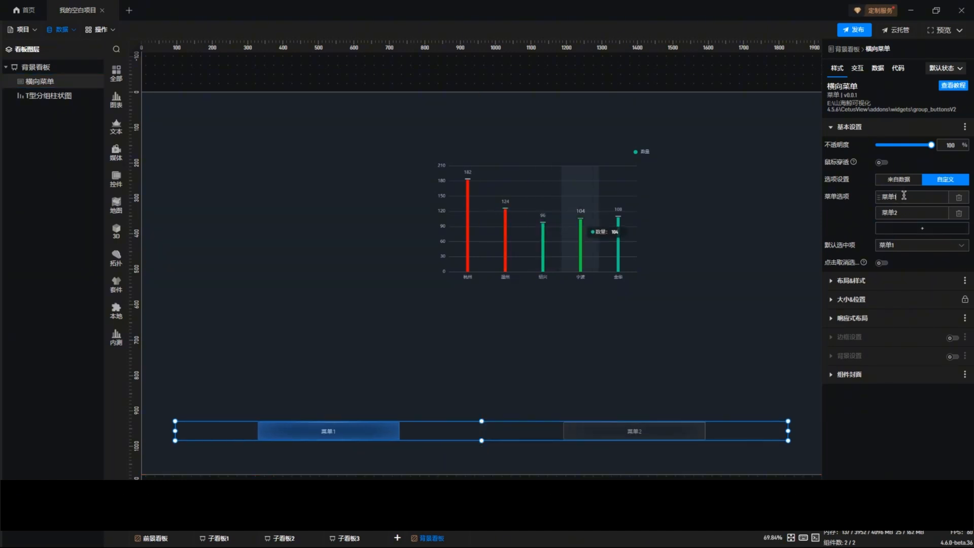
drag(896, 198, 867, 198)
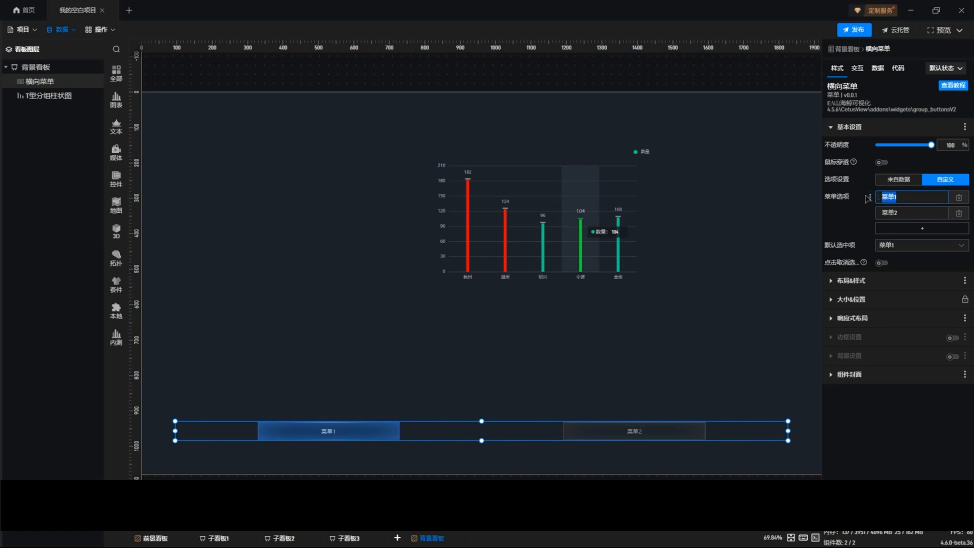
text(wubeij)
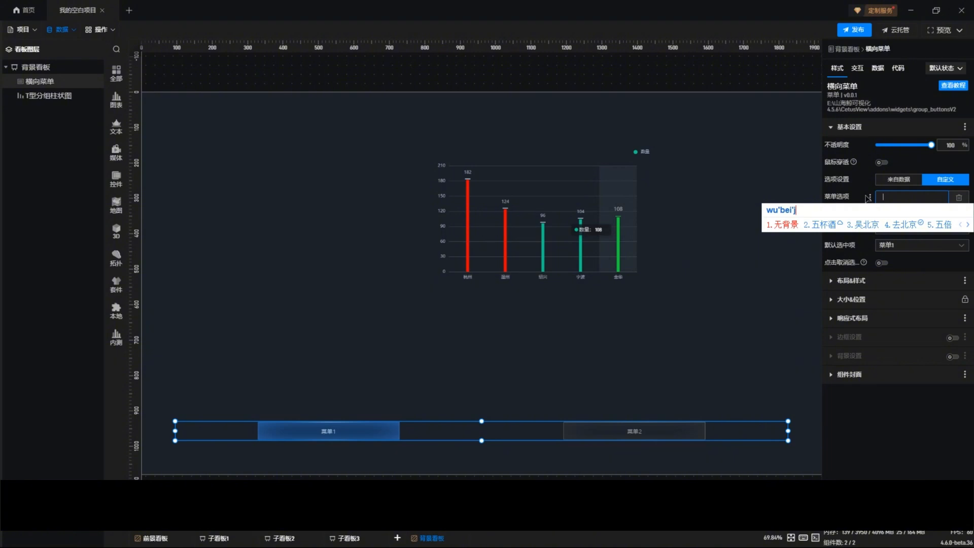
key(space)
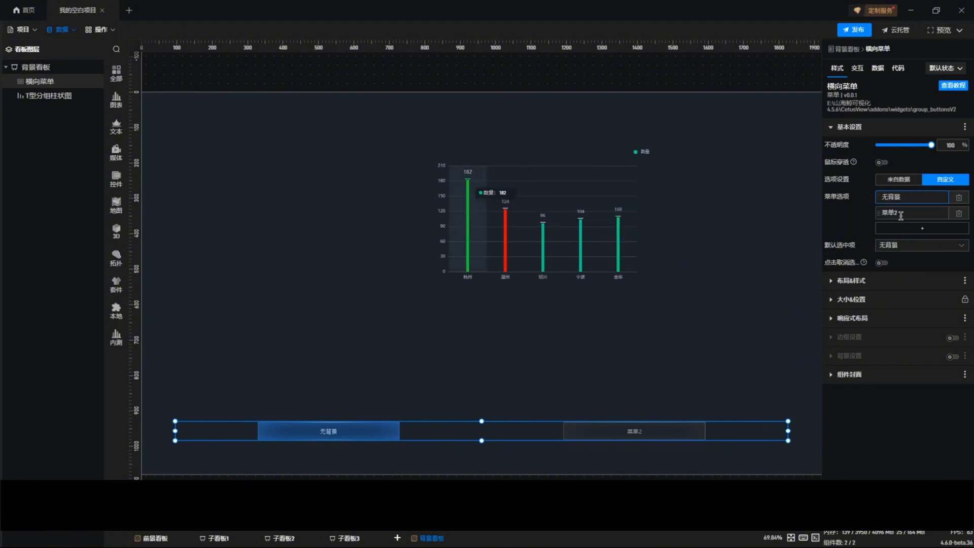
Rename the second menu option to 有背景.
double_click(917, 212)
text(you)
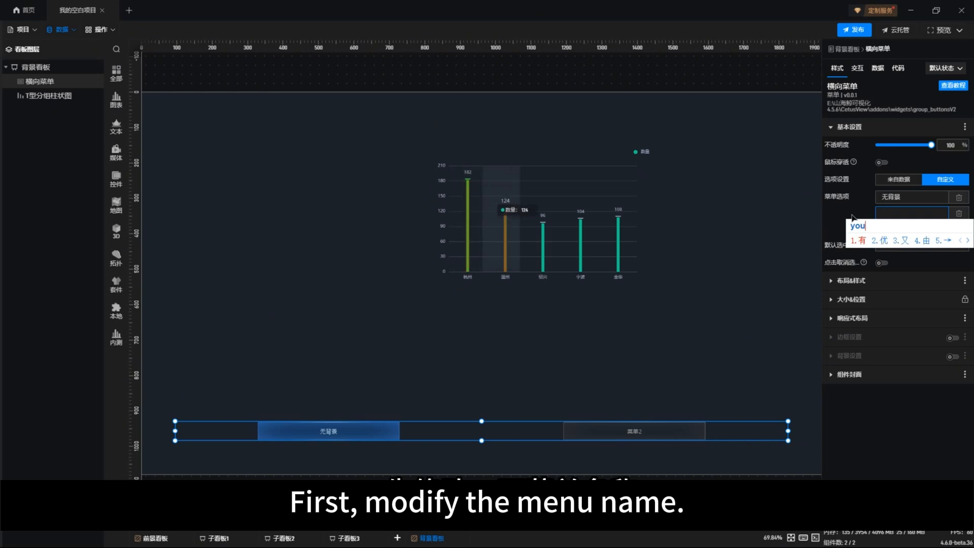
key(space)
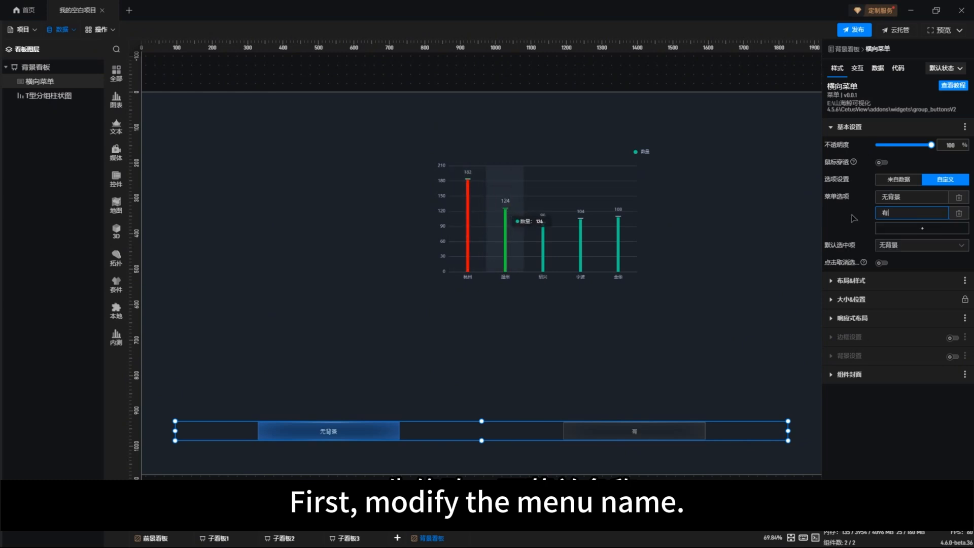
text(beijing)
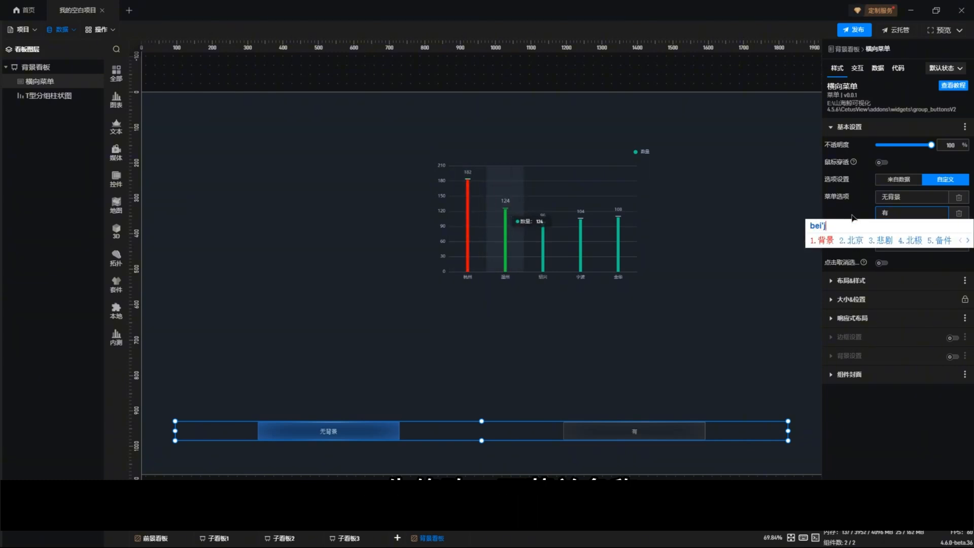
key(space)
click(854, 218)
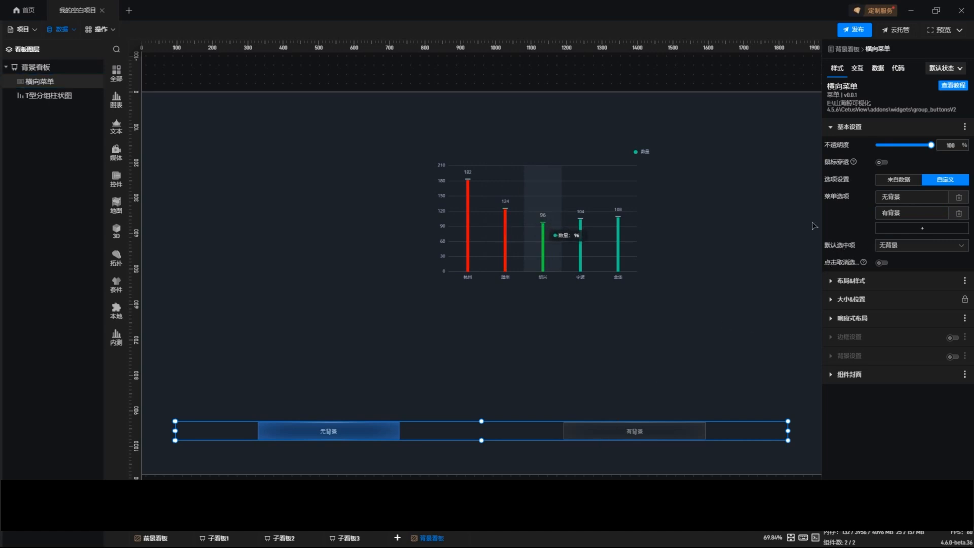
Add an interaction to the 横向菜单 with the trigger 选中, starting with the 无背景 option.
click(857, 67)
click(902, 114)
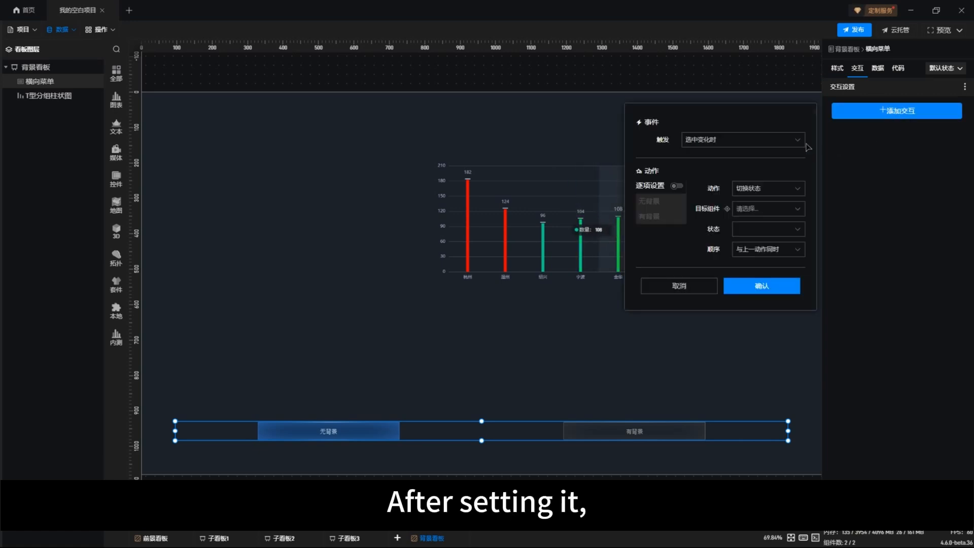
click(715, 139)
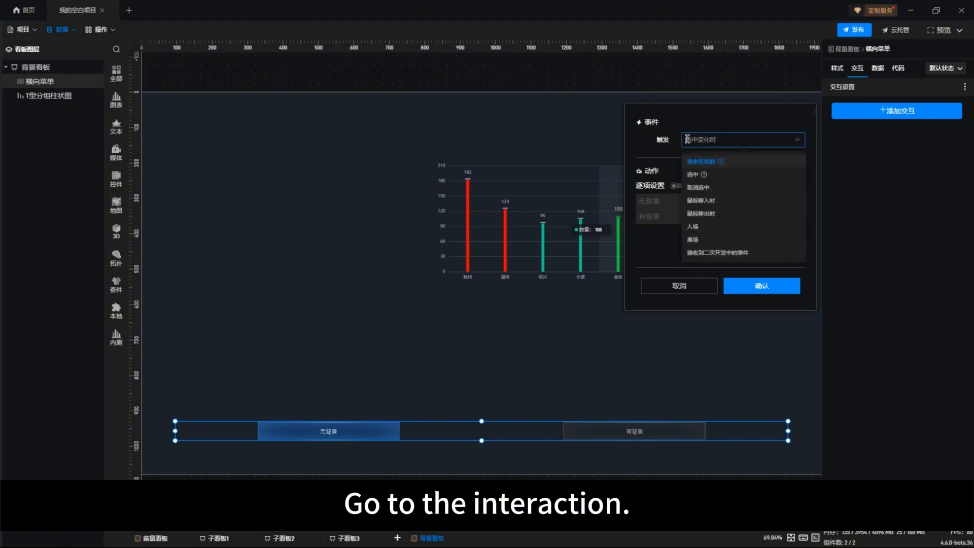
click(699, 175)
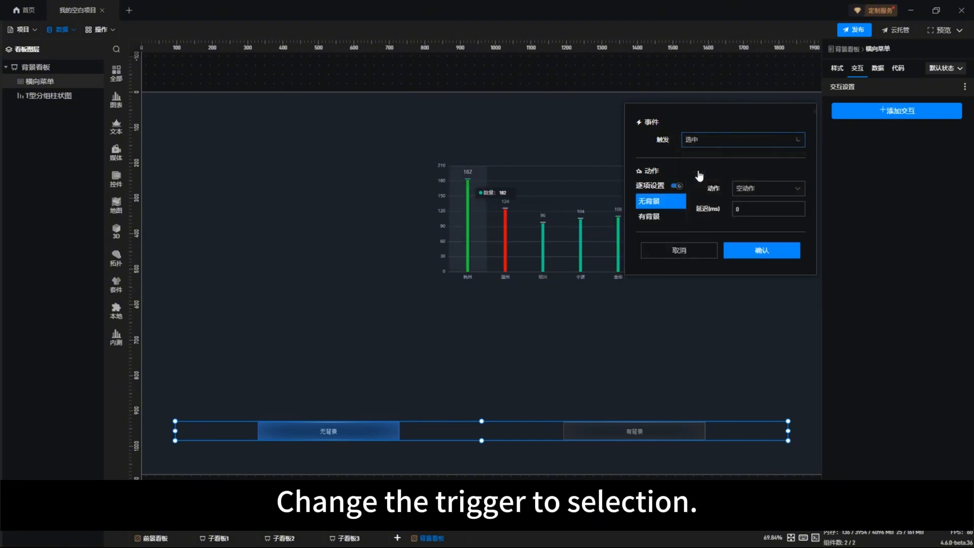
click(651, 216)
click(648, 202)
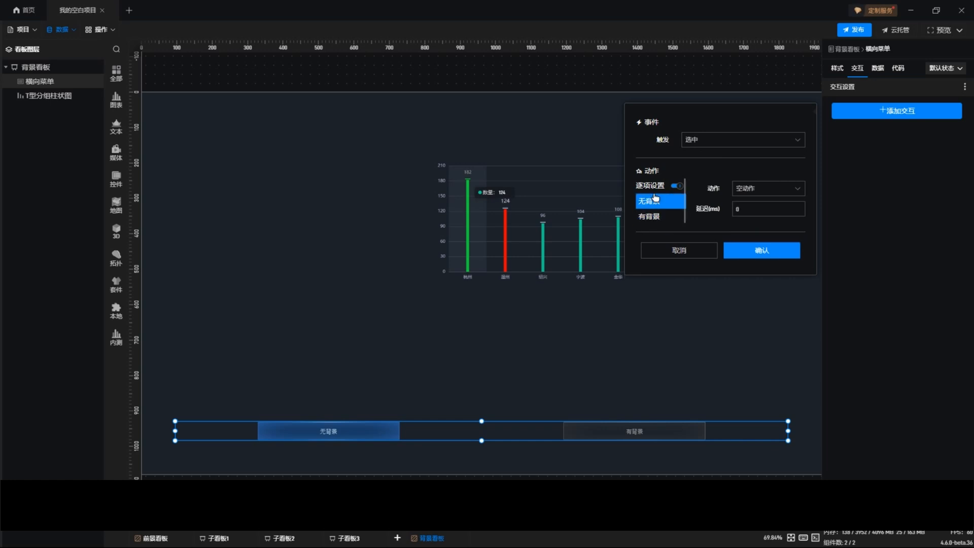
Set the 无背景 option's action to 切换状态, targeting T型分组柱状图 in 背景看板 with the state 默认状态.
click(743, 190)
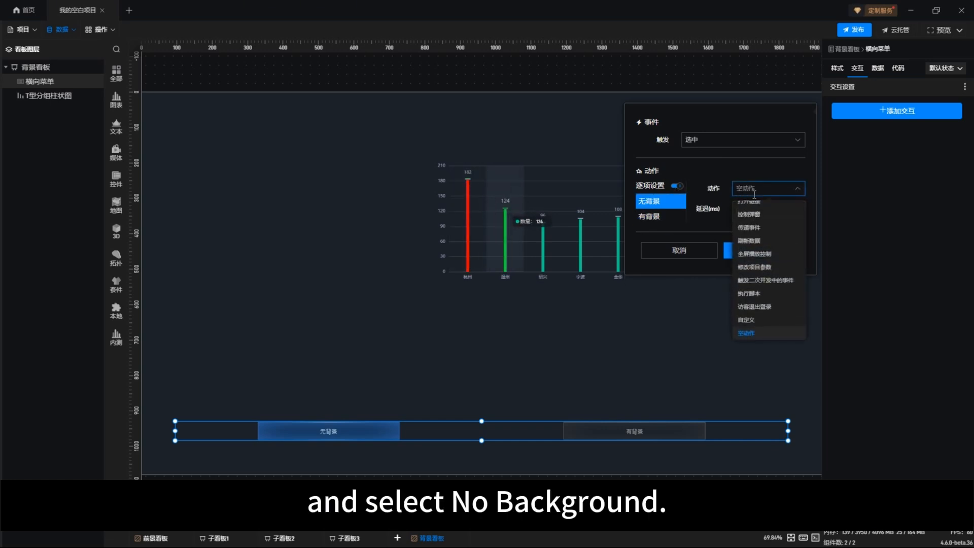
scroll(761, 220, up, 3)
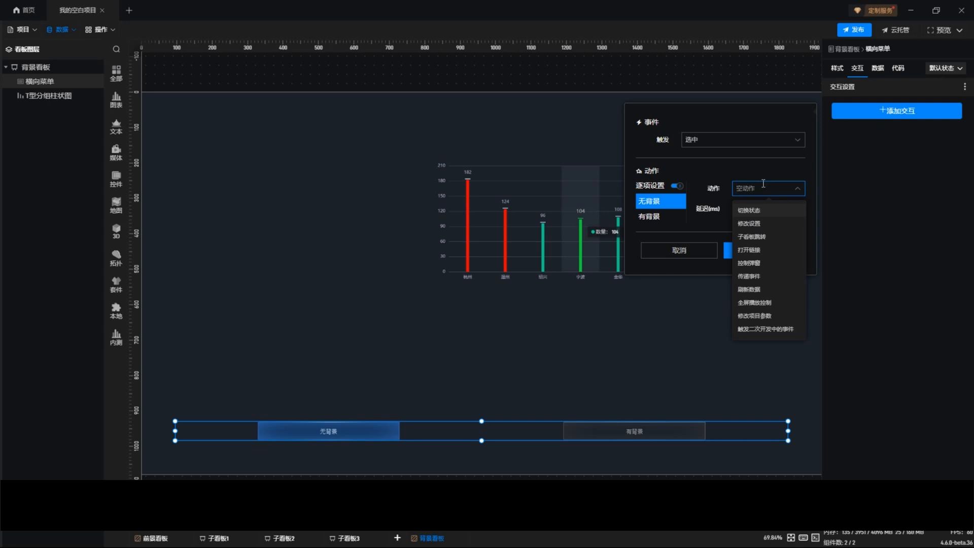
click(753, 210)
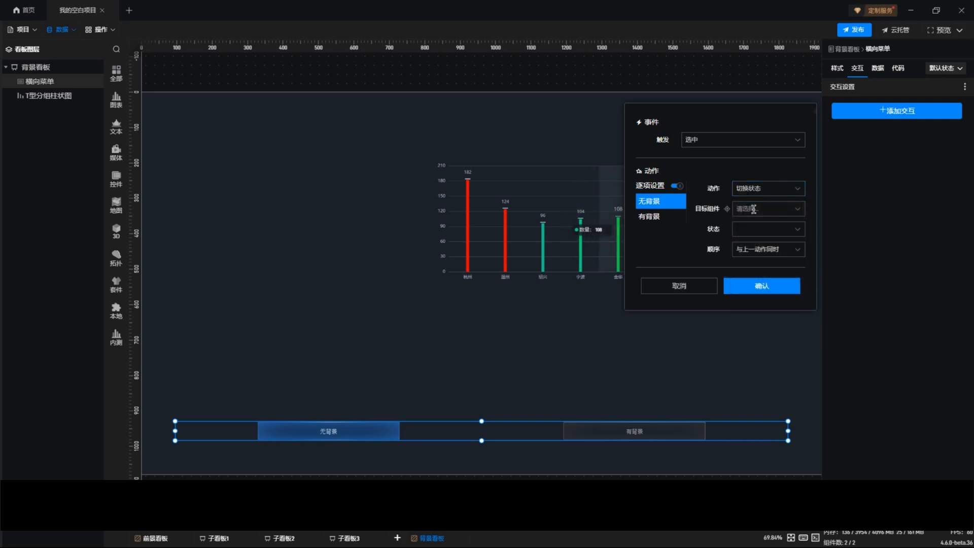
click(753, 209)
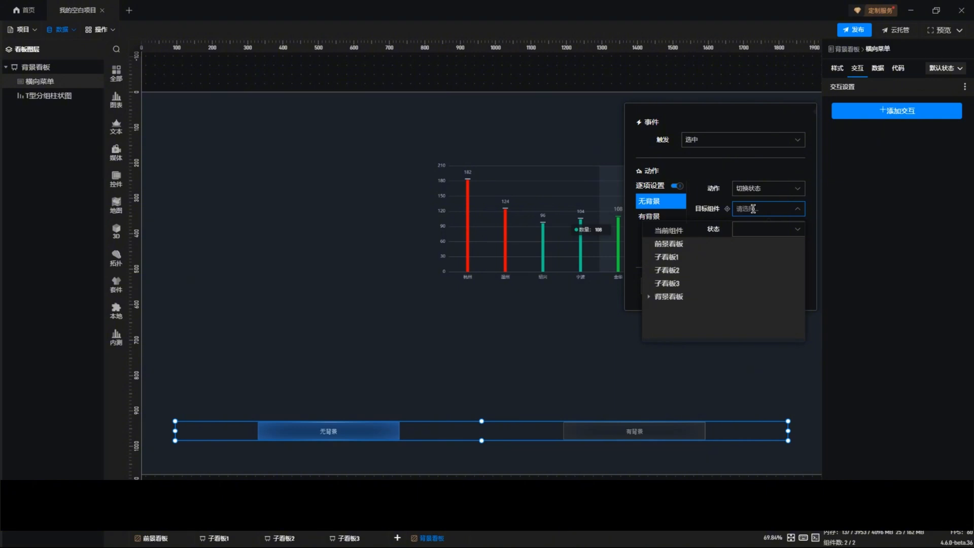
click(648, 297)
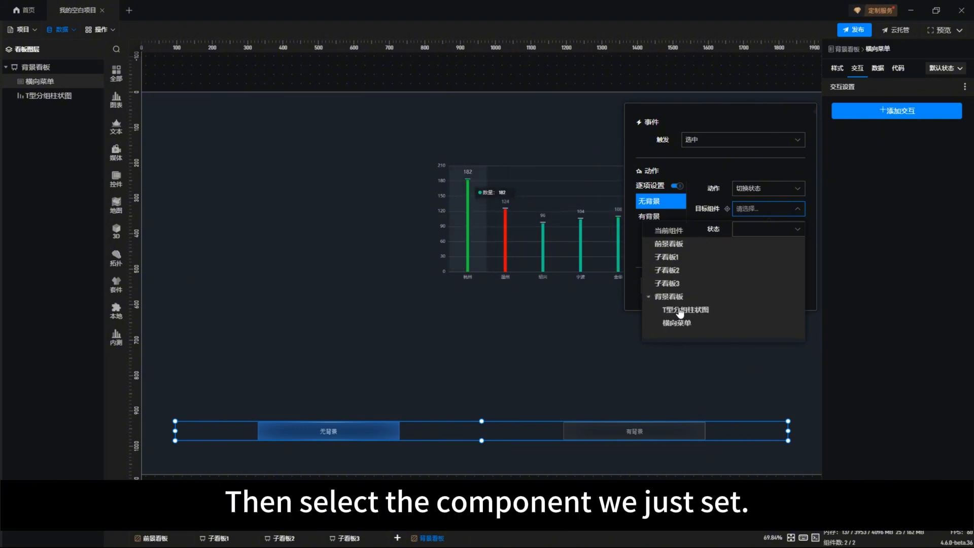
click(680, 310)
click(765, 230)
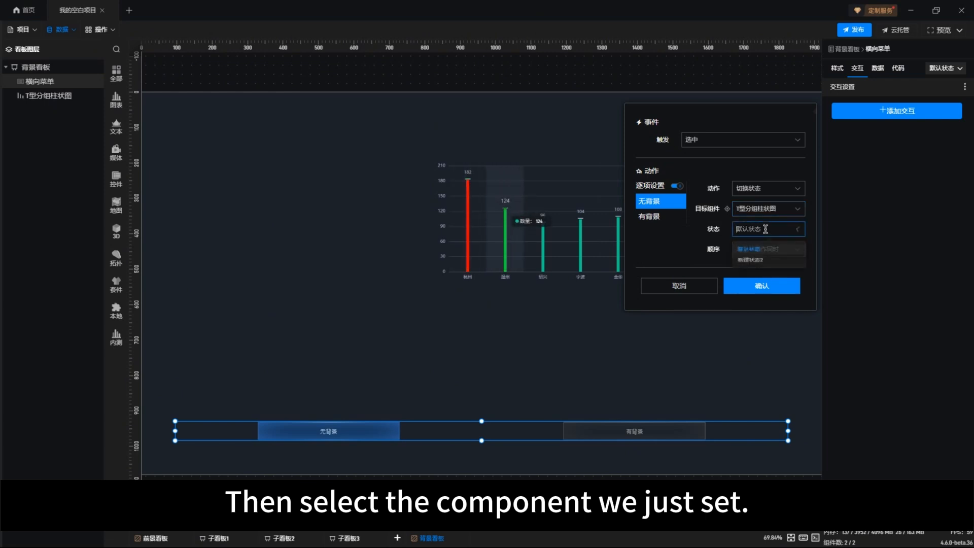
click(756, 229)
Copy the first item's interaction settings to 有背景, set its state to 新建状态2, and confirm the interaction.
click(652, 216)
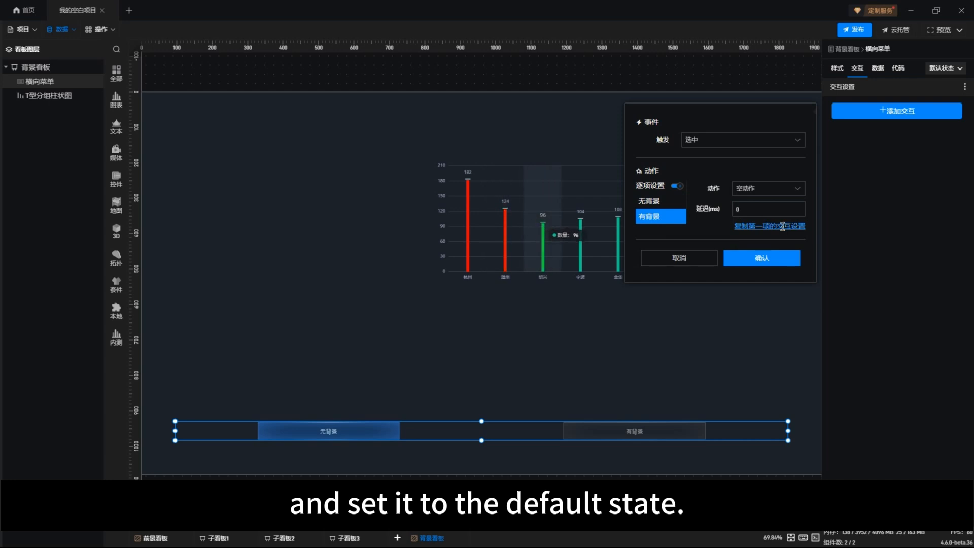
click(759, 225)
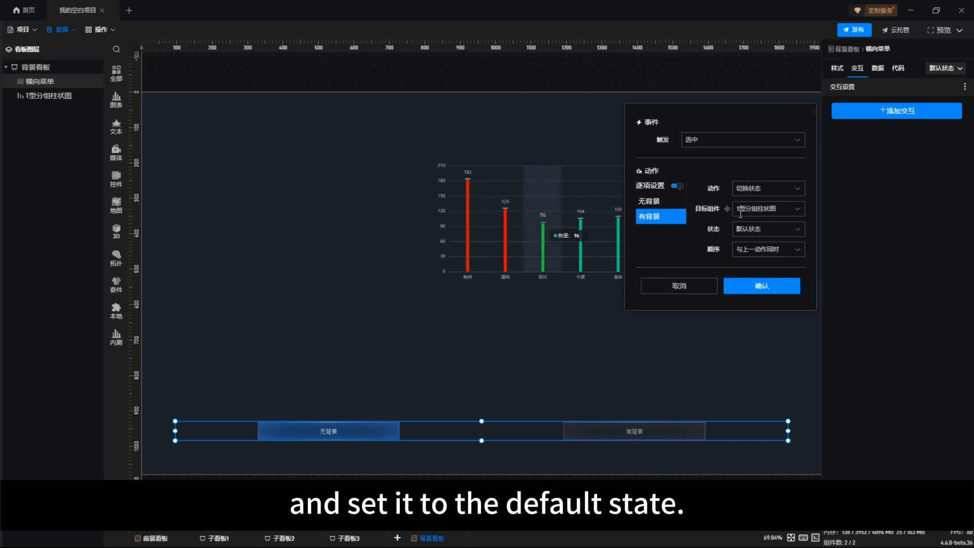
click(771, 228)
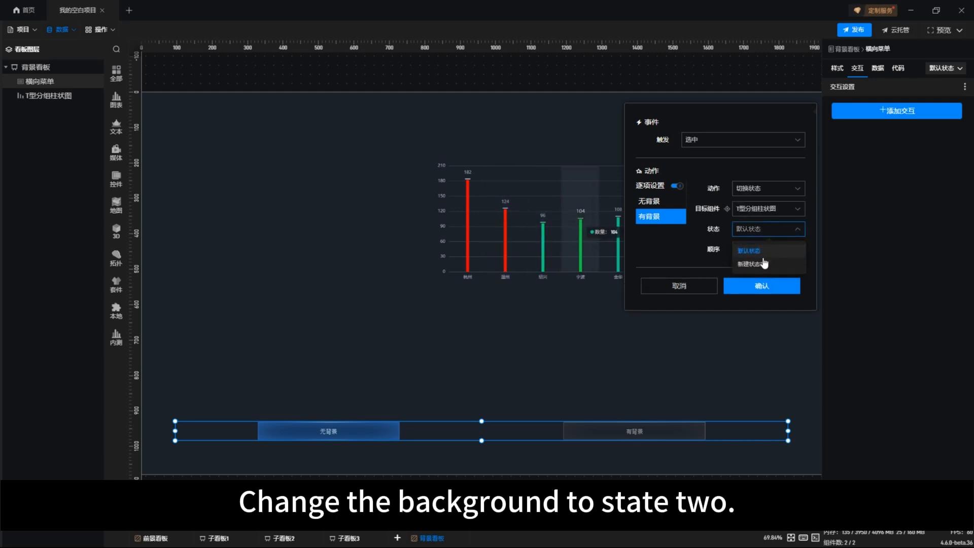
click(756, 264)
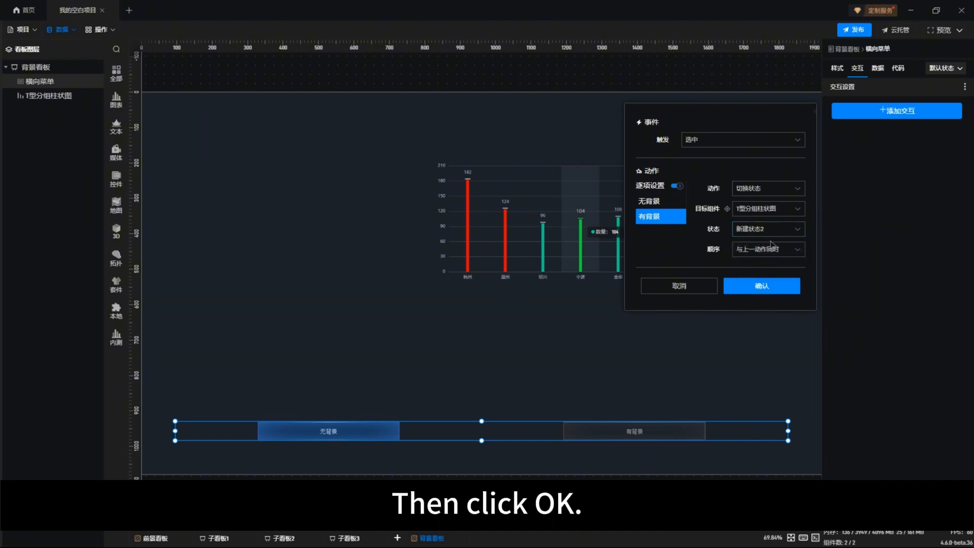
click(772, 289)
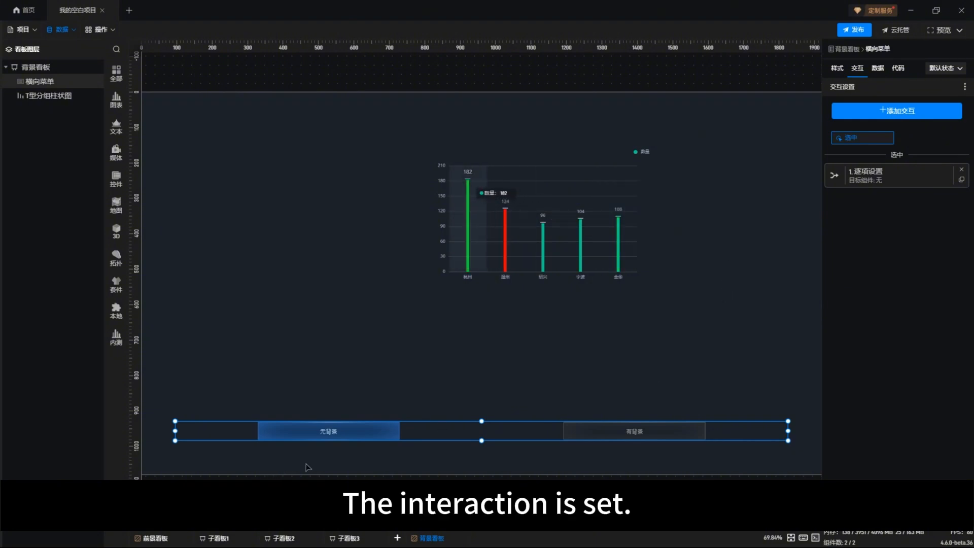
Test the menu by alternating between 有背景 and 无背景, ending on 无背景.
click(640, 435)
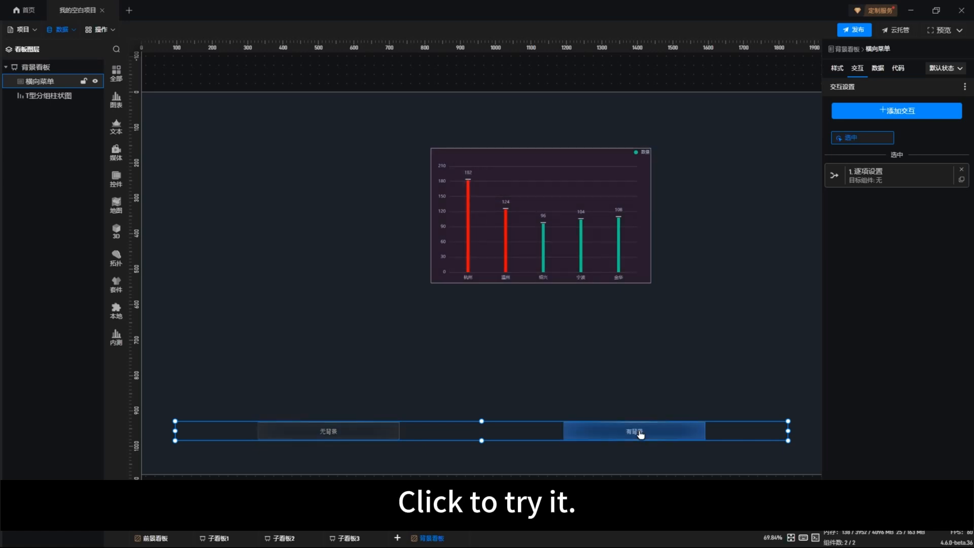
click(327, 433)
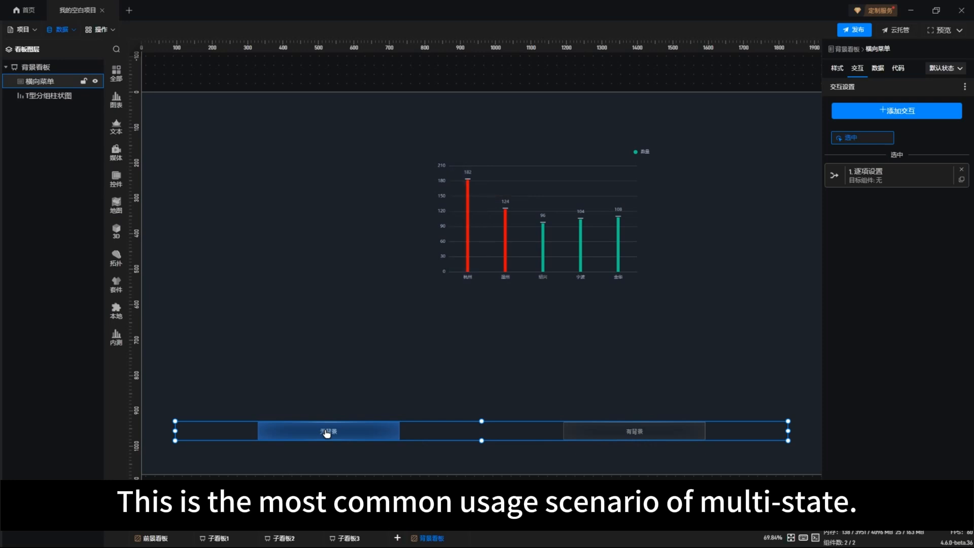
click(645, 437)
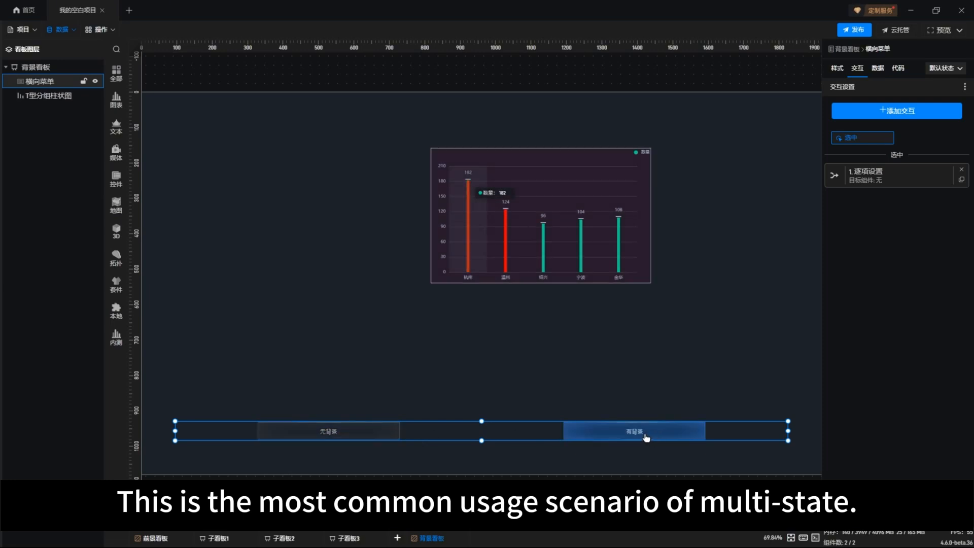
click(330, 432)
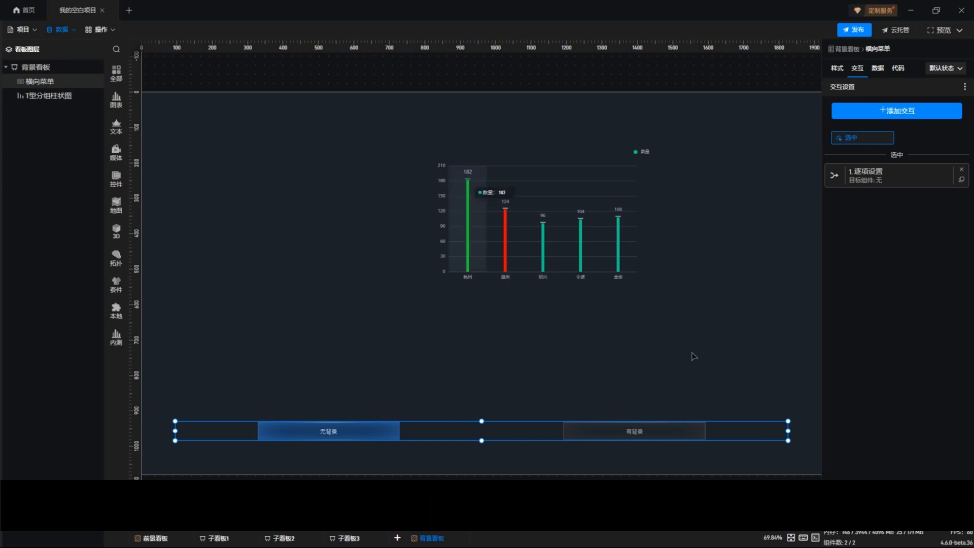
Add a 基础数据表格 text component to the dashboard and place it directly left of the chart.
click(693, 355)
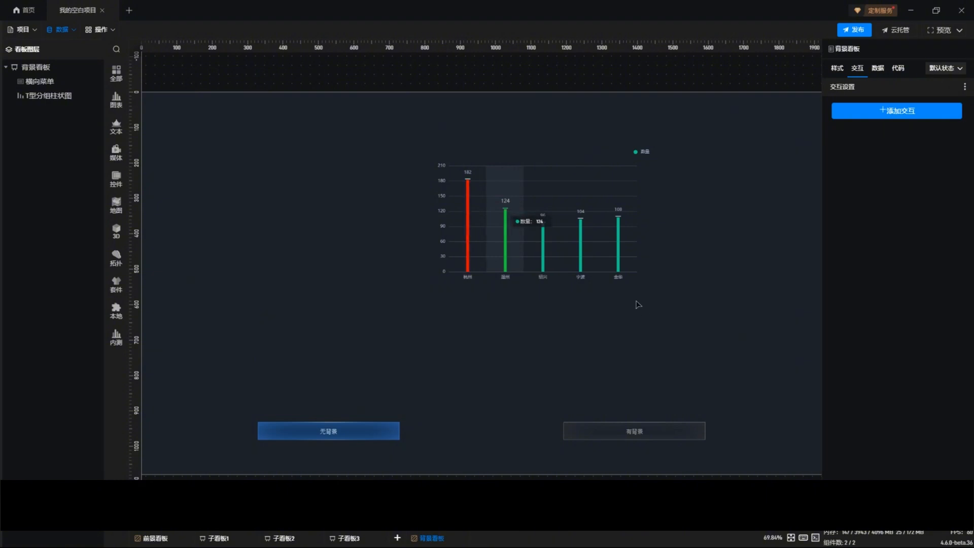
click(115, 133)
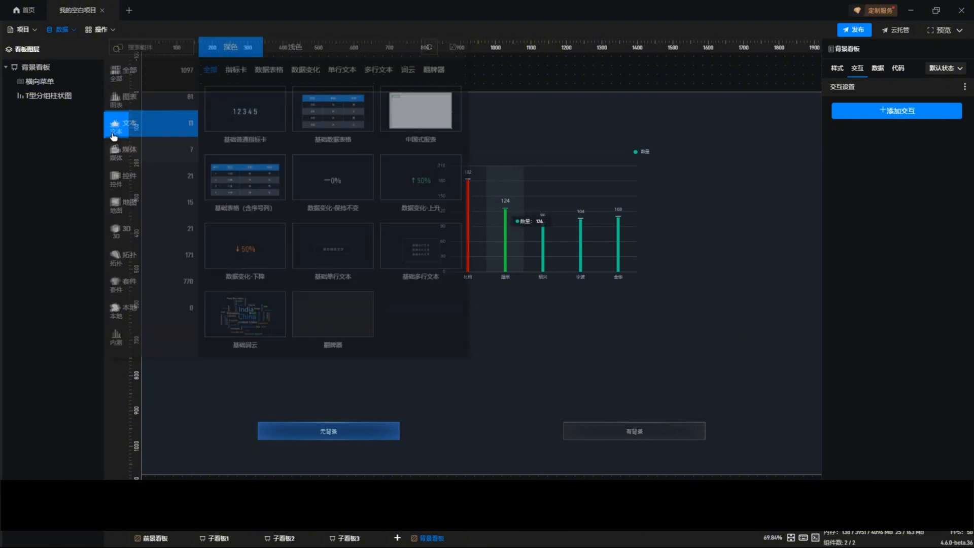
click(319, 115)
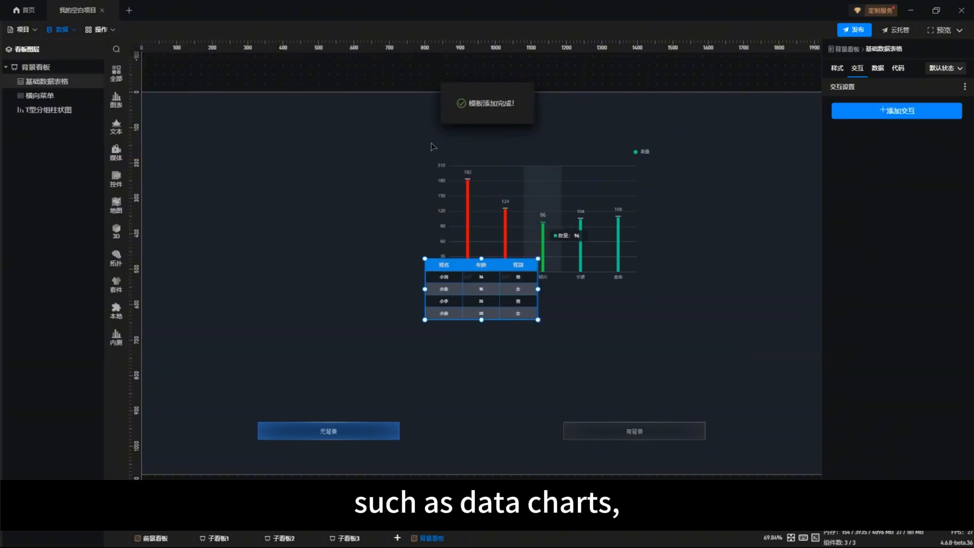
drag(389, 269, 317, 220)
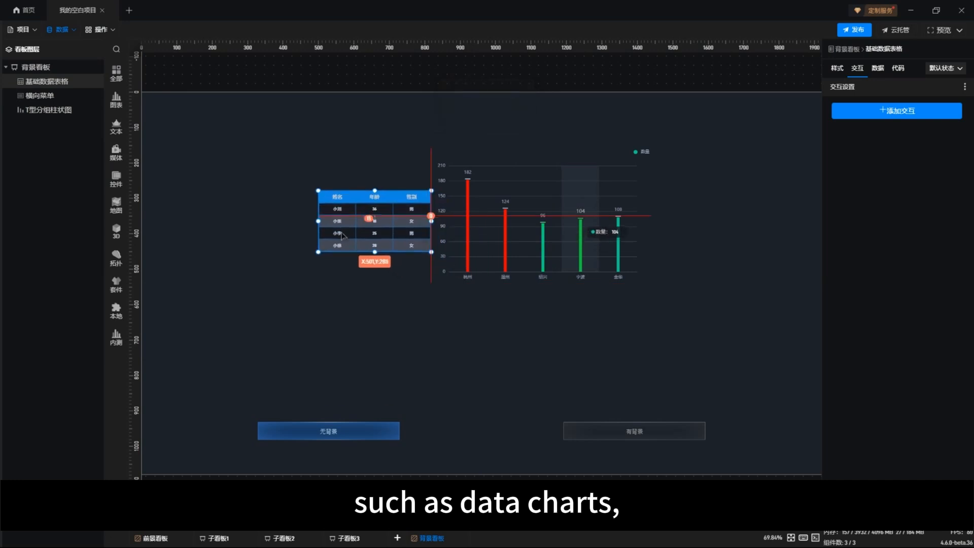
Add a 基础普通指标卡 above the data table and shift both components farther left of the chart.
click(117, 124)
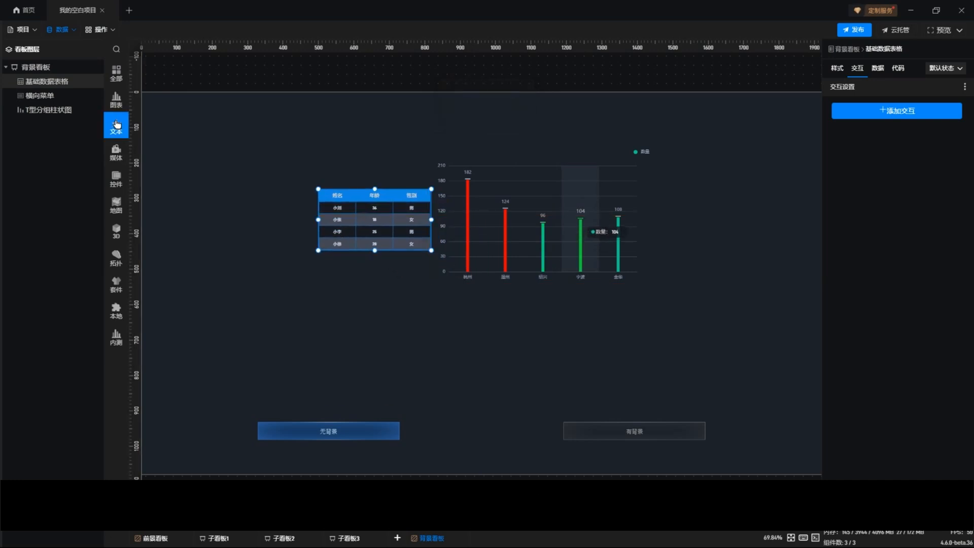
drag(251, 122, 287, 147)
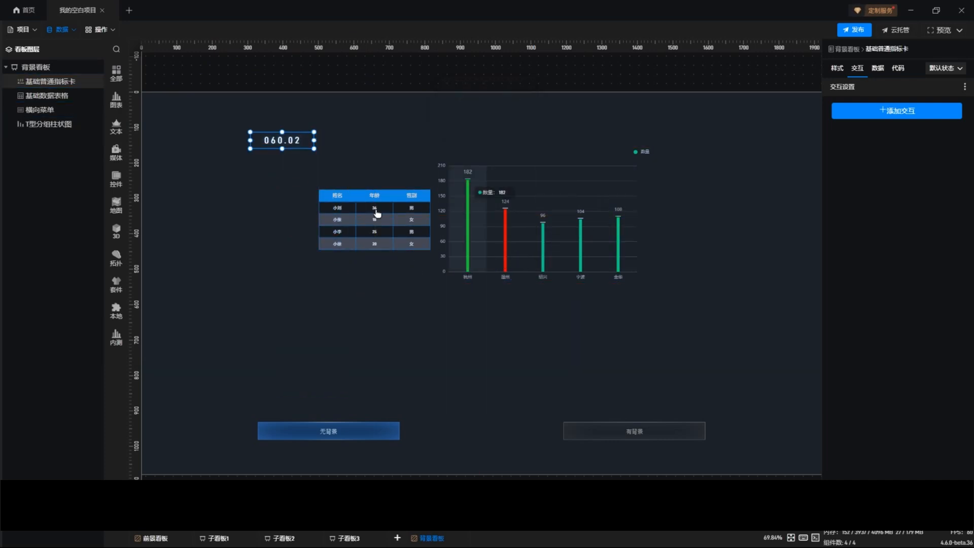
drag(373, 211, 294, 212)
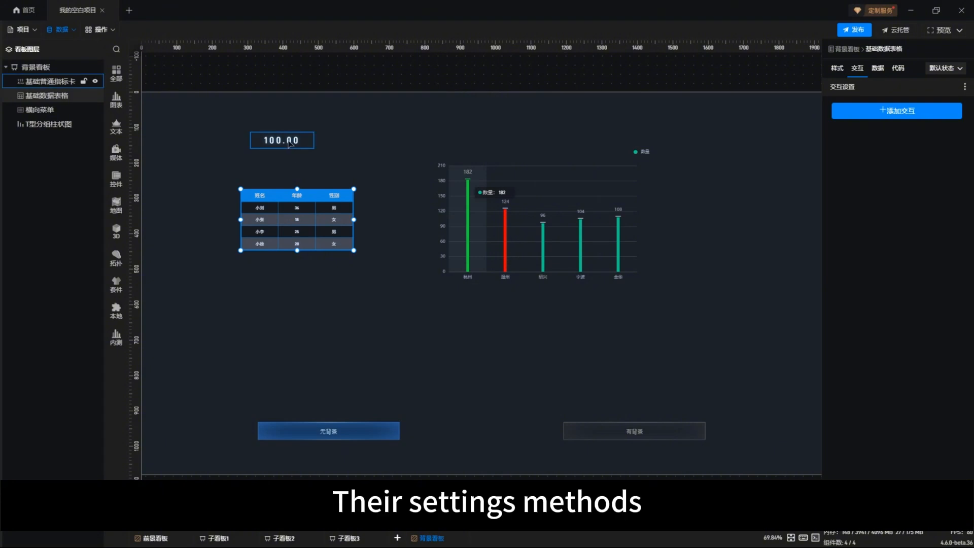
drag(284, 142, 268, 141)
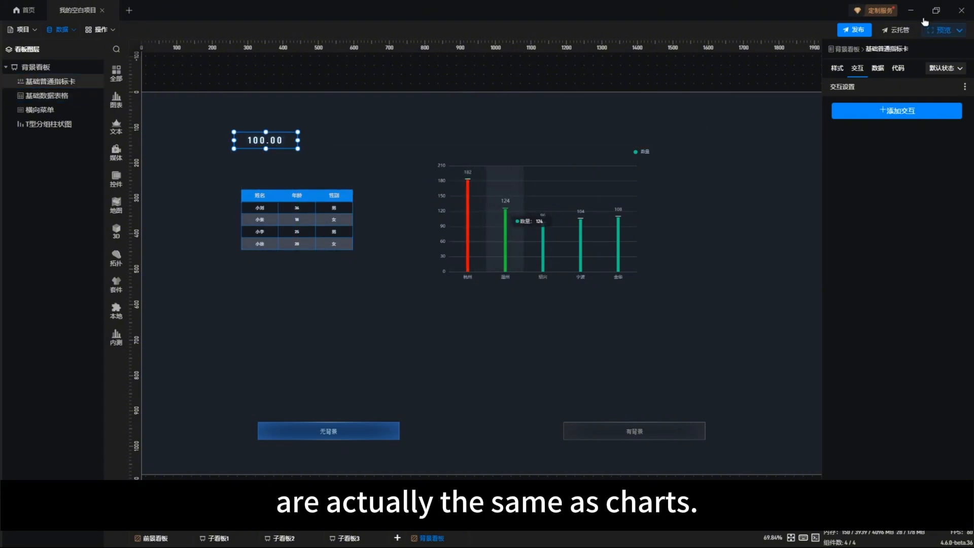
Examine the indicator card's style options under 数字设置 and 单位设置, plus its list of states.
click(837, 68)
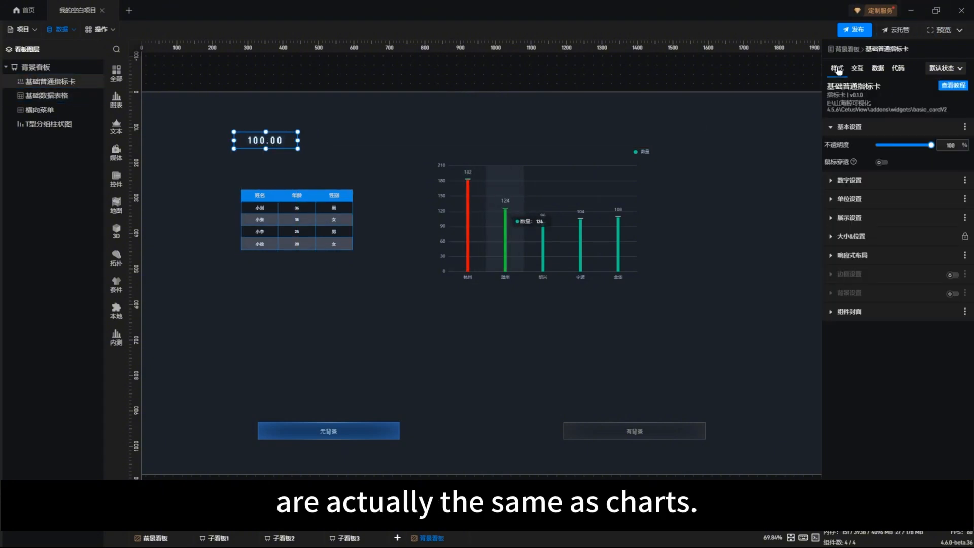
click(849, 180)
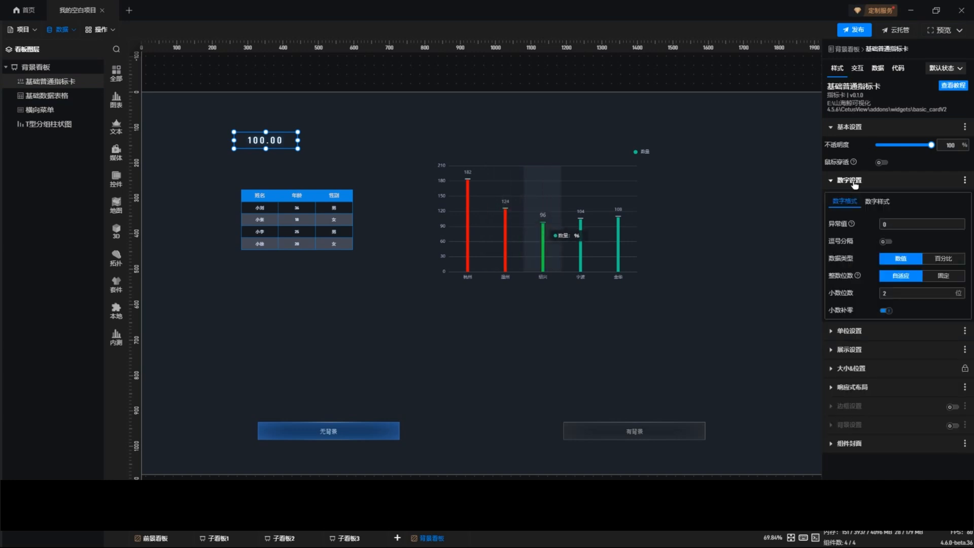
click(849, 331)
scroll(860, 404, down, 1)
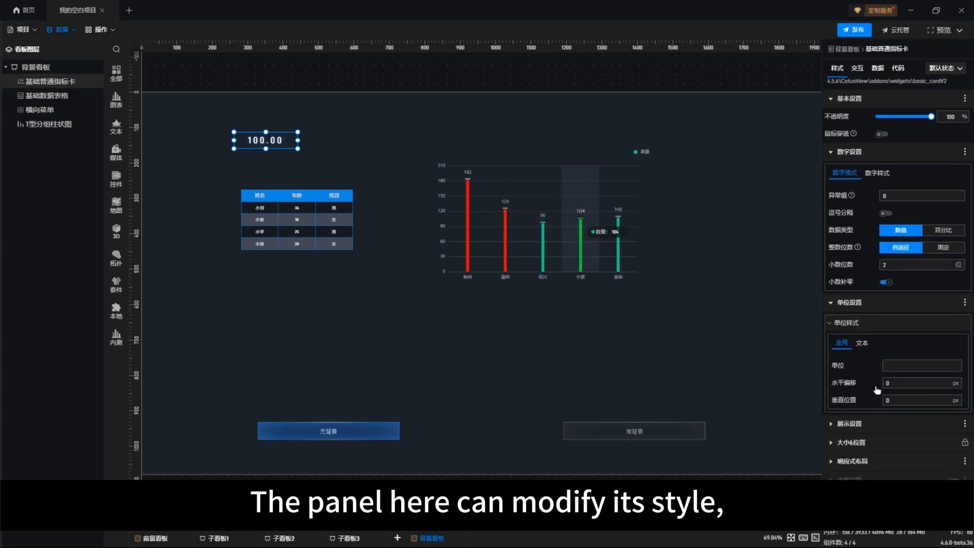
scroll(931, 439, up, 1)
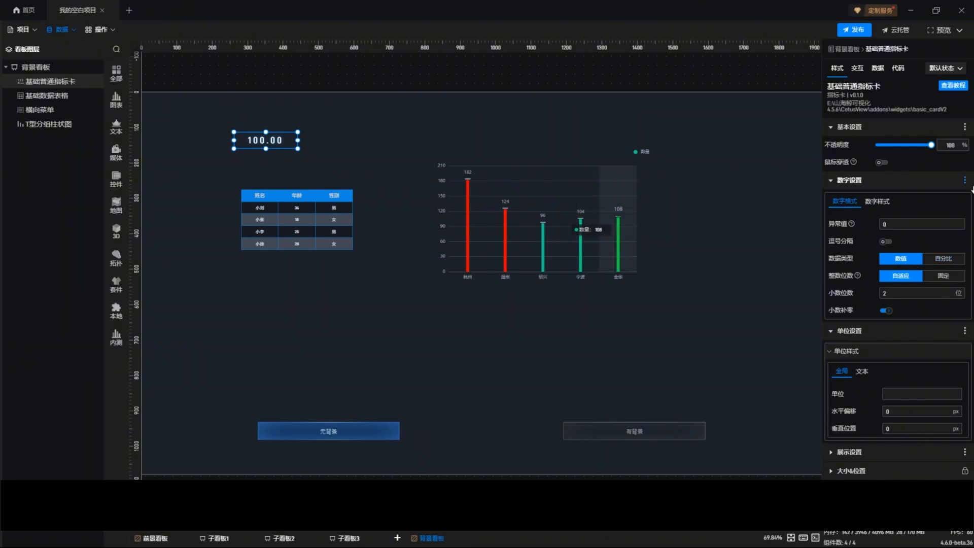
click(947, 69)
click(947, 69)
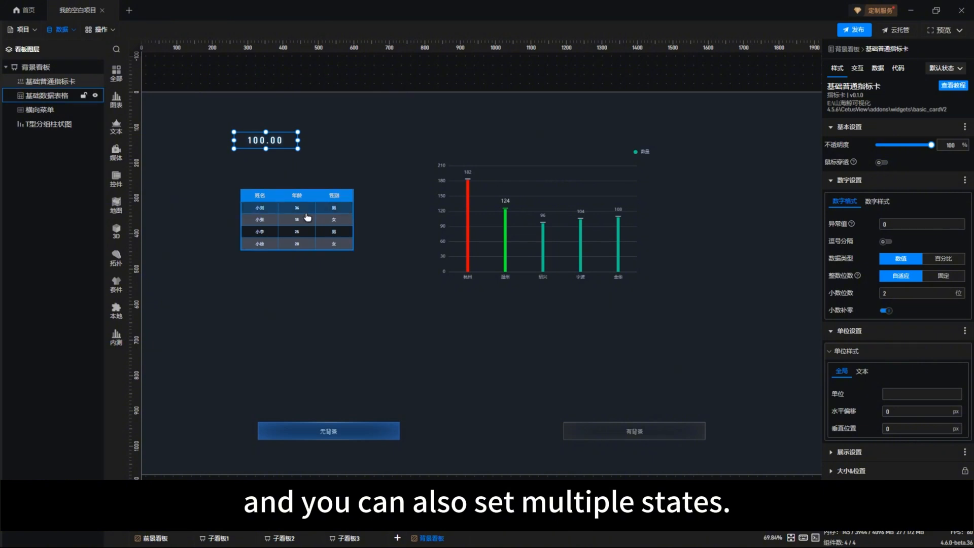
Move the data table slightly up and right, and show the 看板公共数据 available in its data settings.
drag(307, 217, 317, 203)
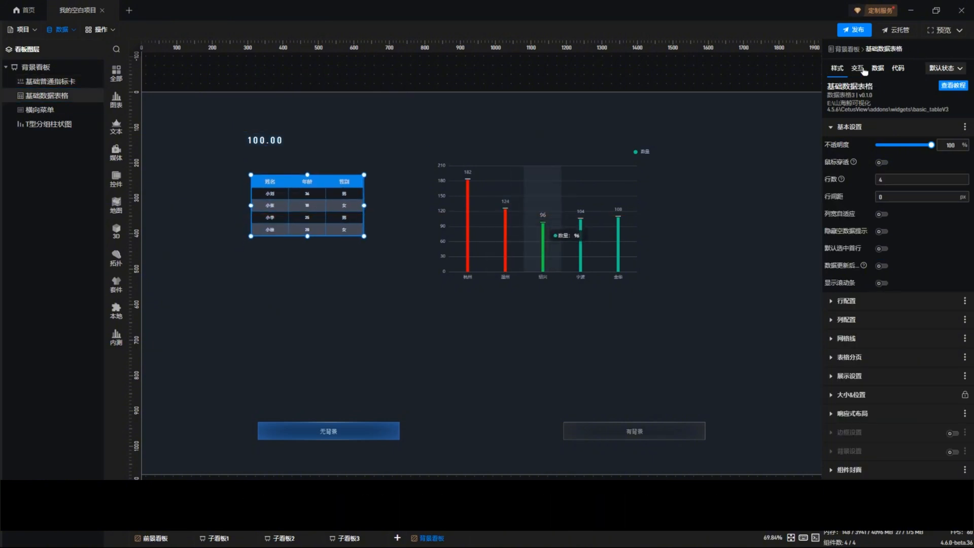
click(883, 70)
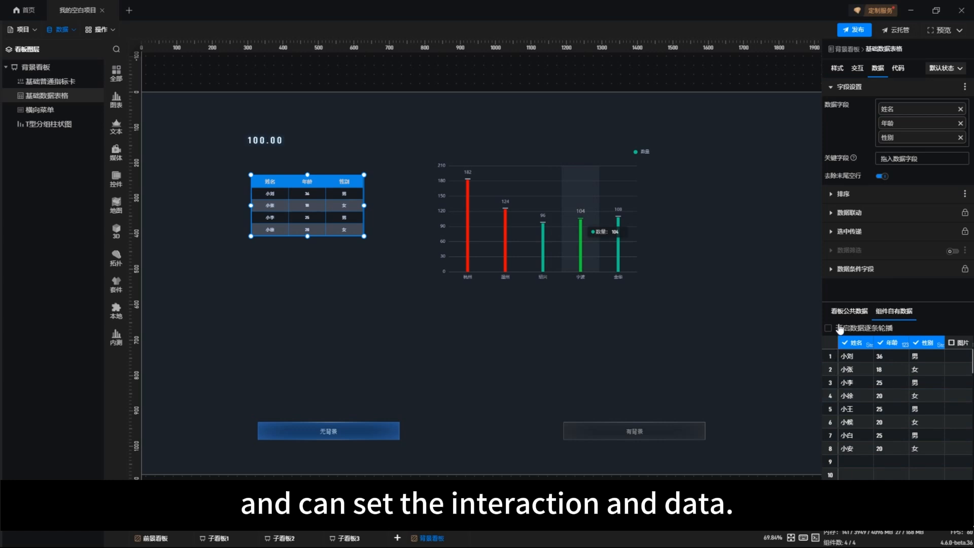
click(847, 312)
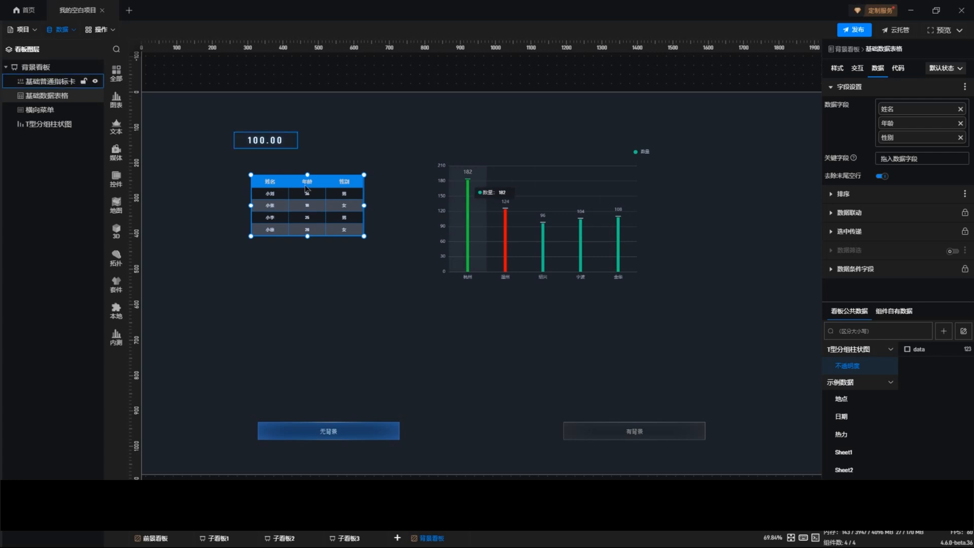
Move the 基础数据表格 up and right so it sits beside the indicator card, and show the board's interaction settings.
drag(338, 203, 405, 146)
click(304, 265)
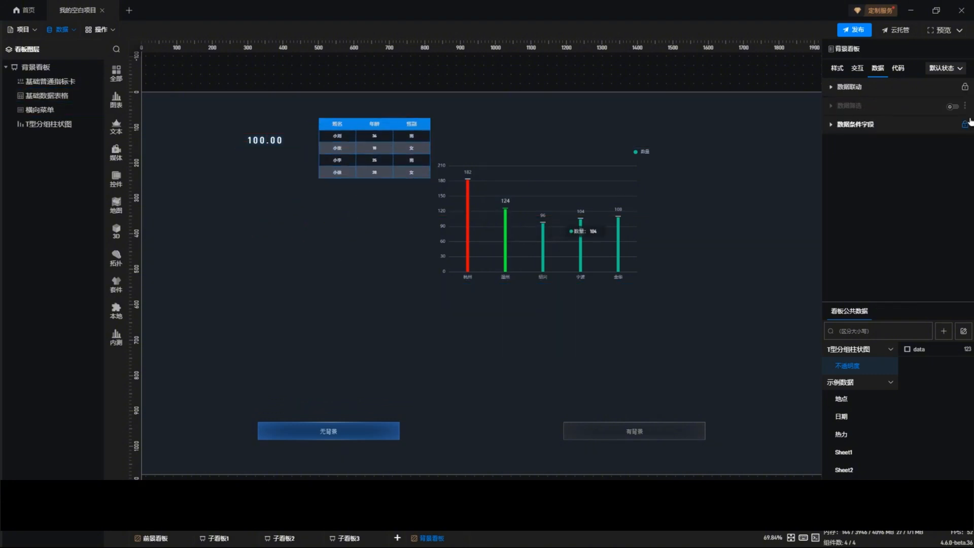
click(856, 69)
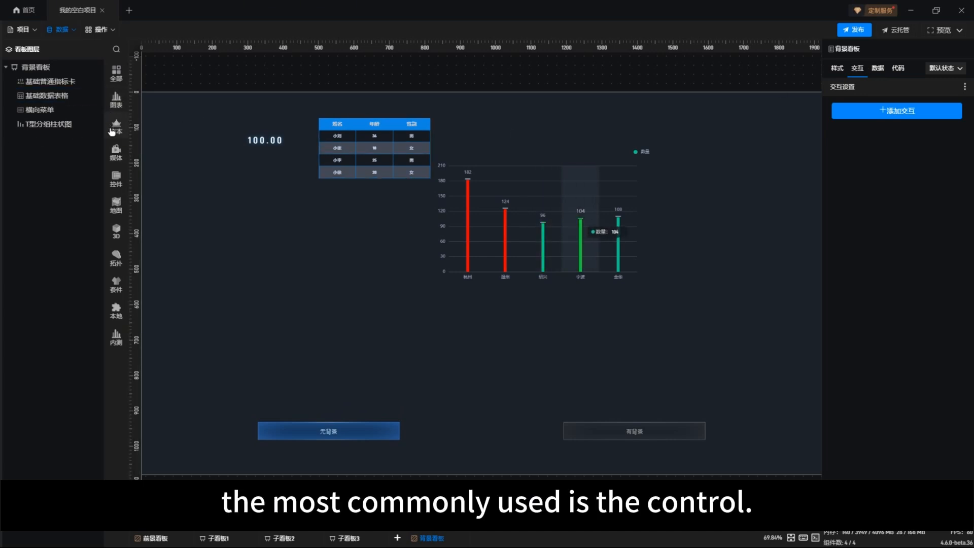
Add a 按钮 control to the dashboard and place it above and to the right of the chart.
click(116, 181)
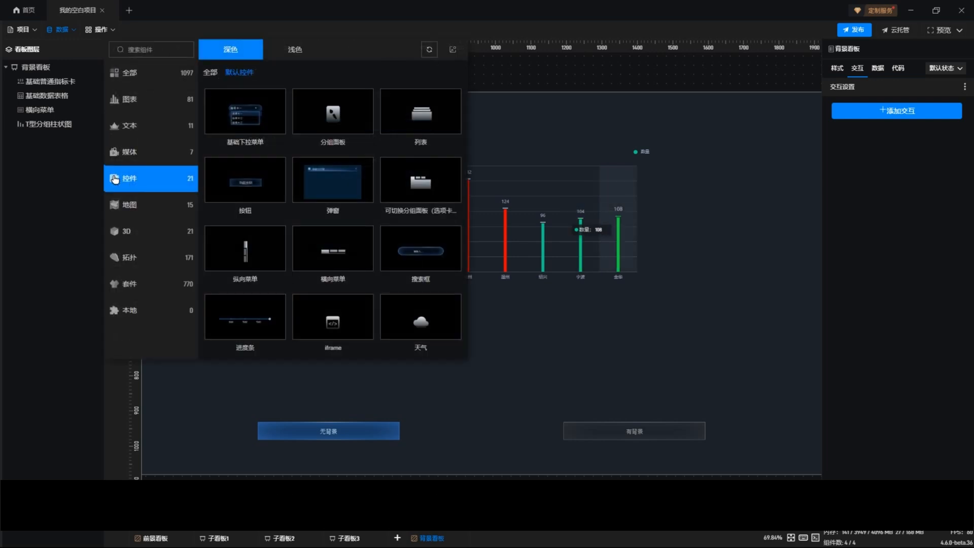
click(256, 190)
drag(513, 288, 768, 135)
click(766, 262)
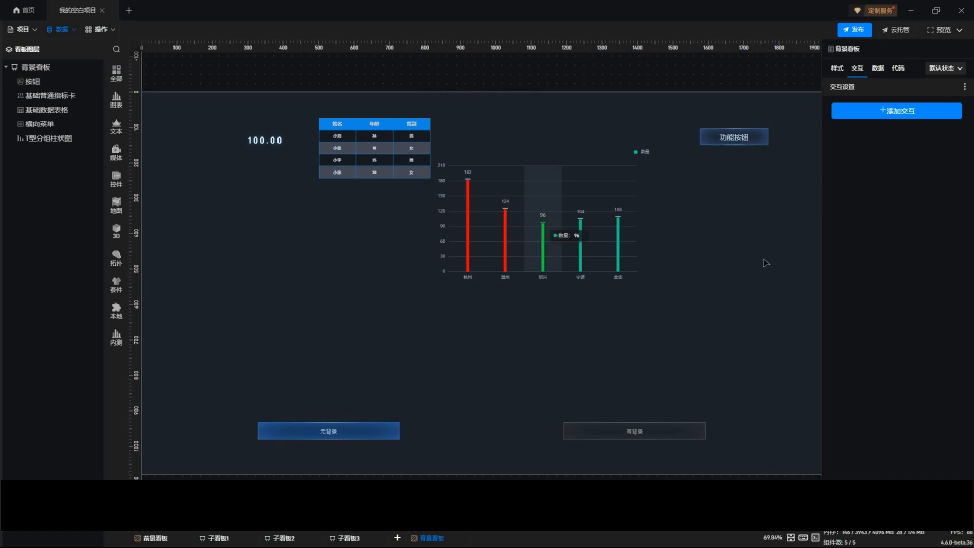
Examine the trigger events available for a new interaction on the button, without keeping the interaction.
click(747, 140)
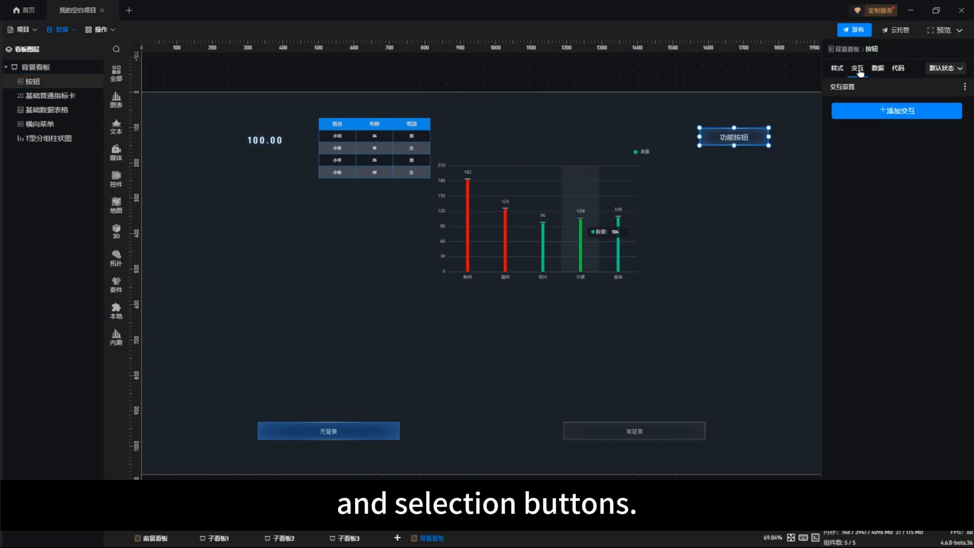
click(874, 113)
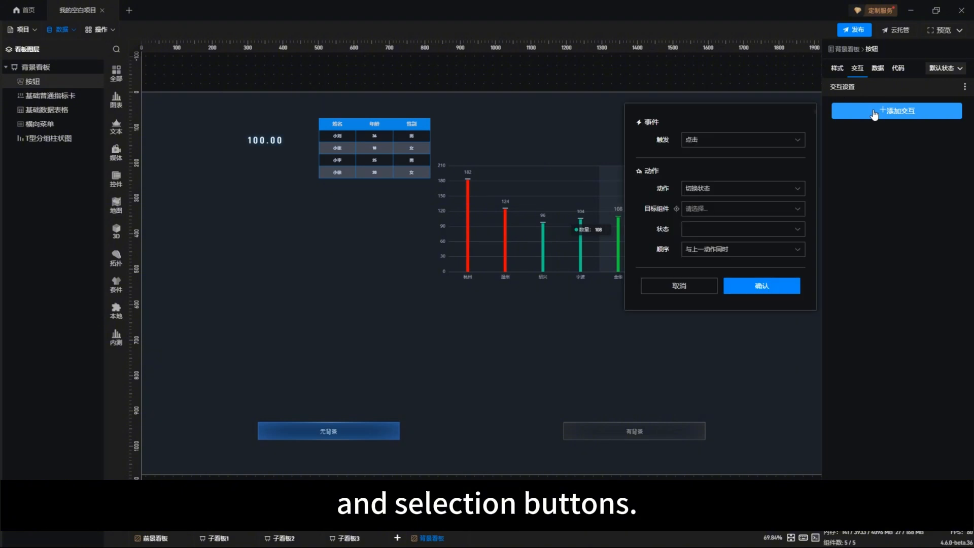
click(710, 140)
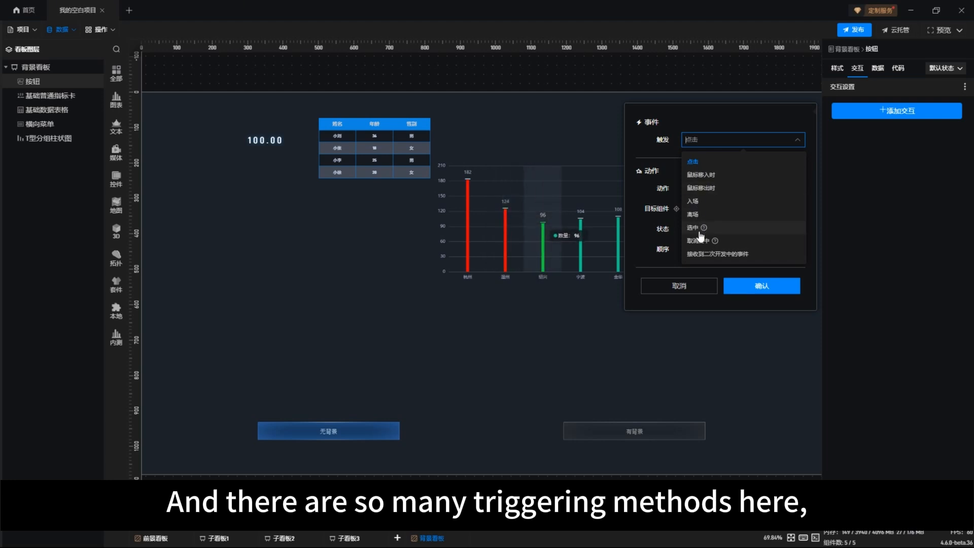
click(754, 290)
click(753, 292)
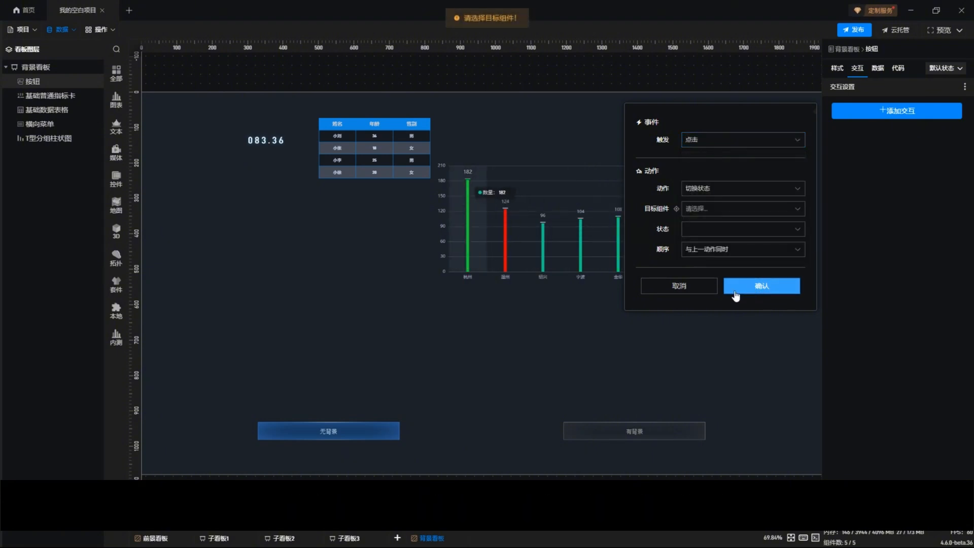
click(695, 290)
click(771, 223)
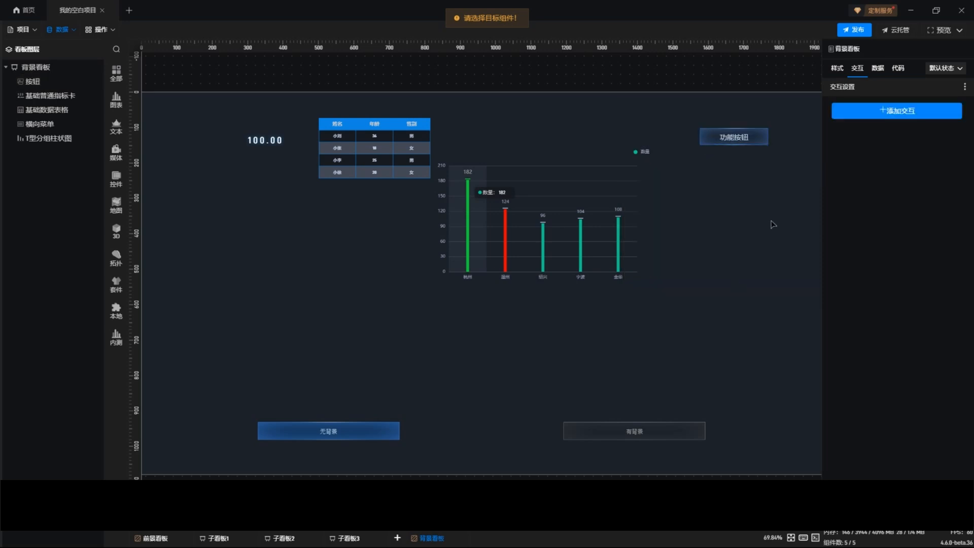
Add a 基础下拉菜单 control to the dashboard and place it directly below the button.
click(45, 81)
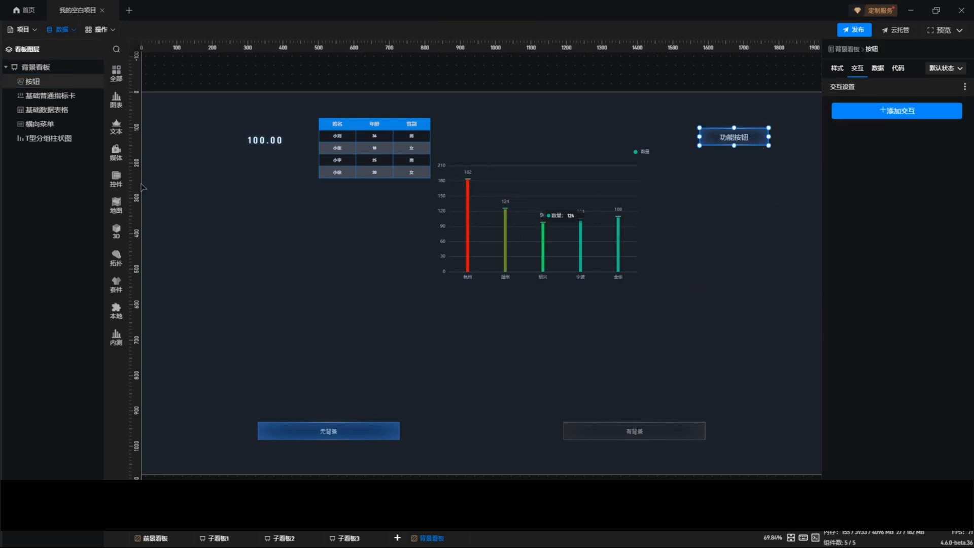
click(116, 150)
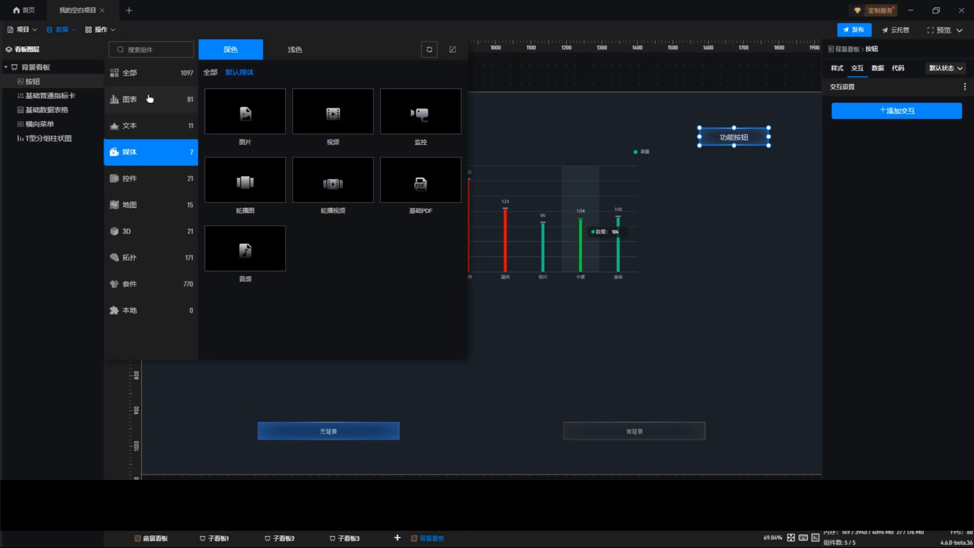
click(130, 180)
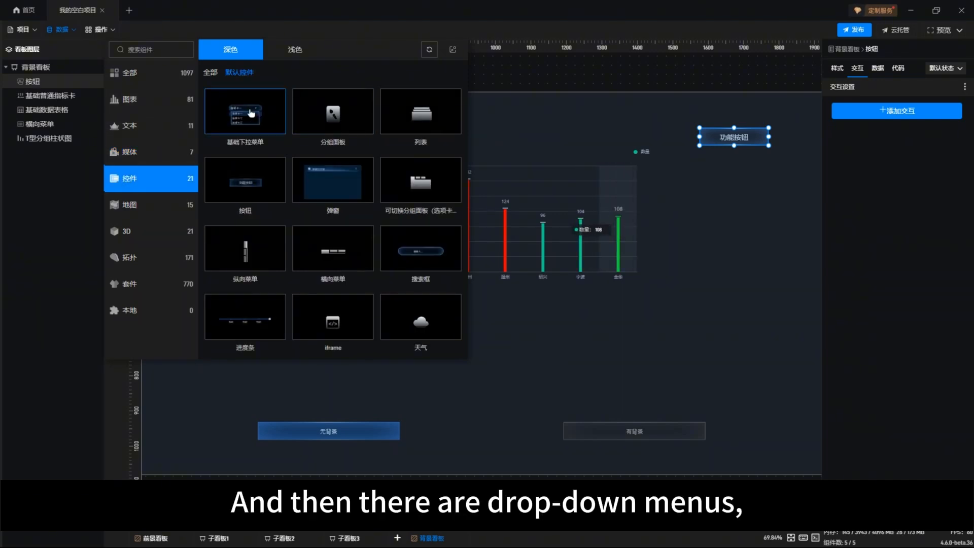
click(251, 113)
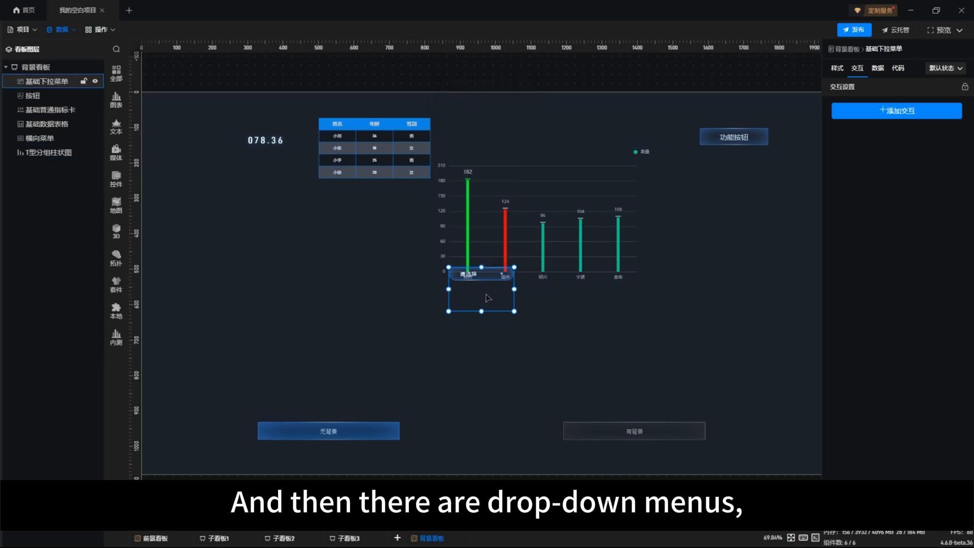
drag(480, 273, 739, 210)
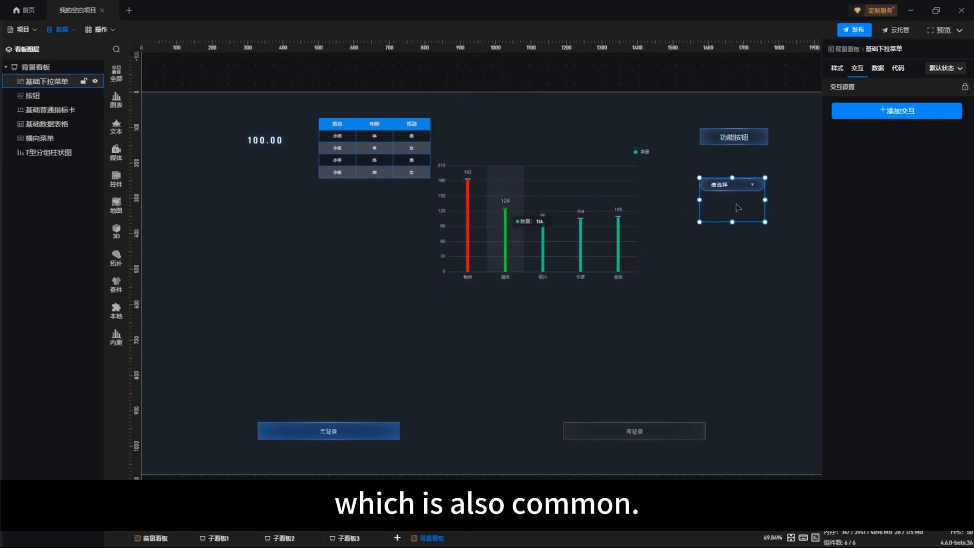
Set the drop-down menu's three custom option values to 10, 50 and 100.
drag(903, 196, 859, 196)
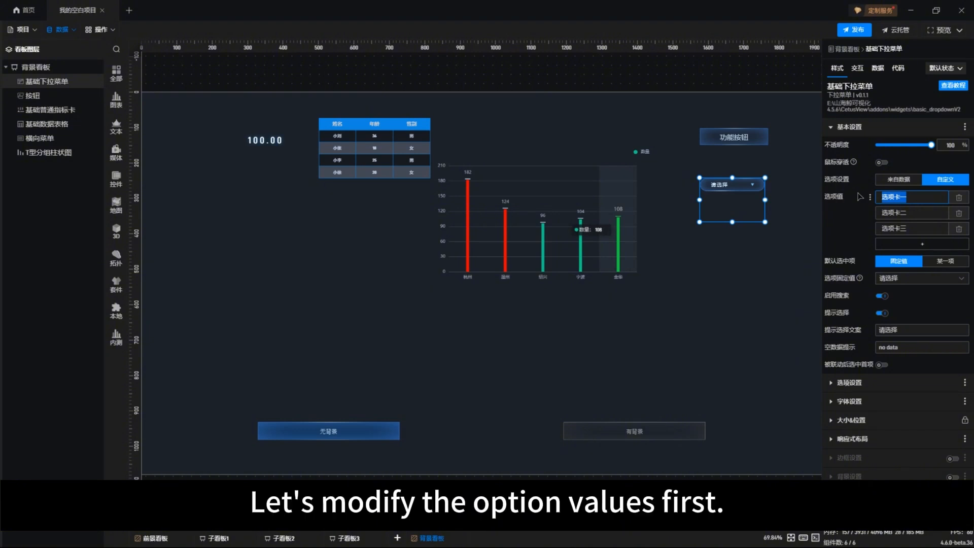
text(10)
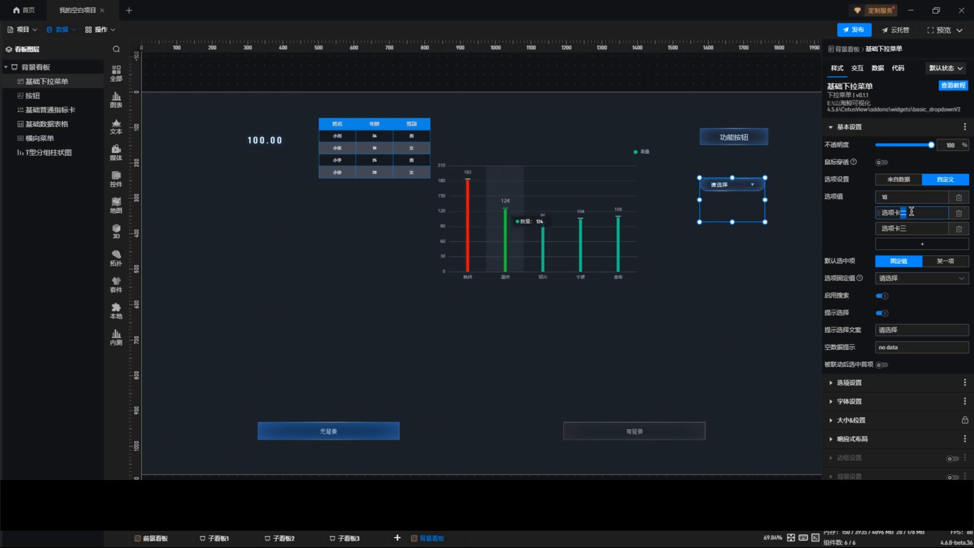
double_click(911, 211)
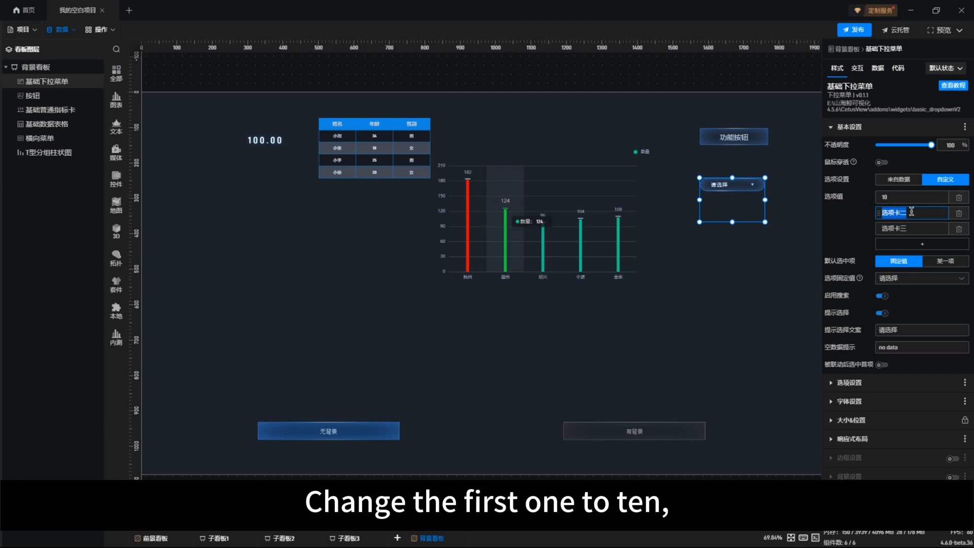
text(5)
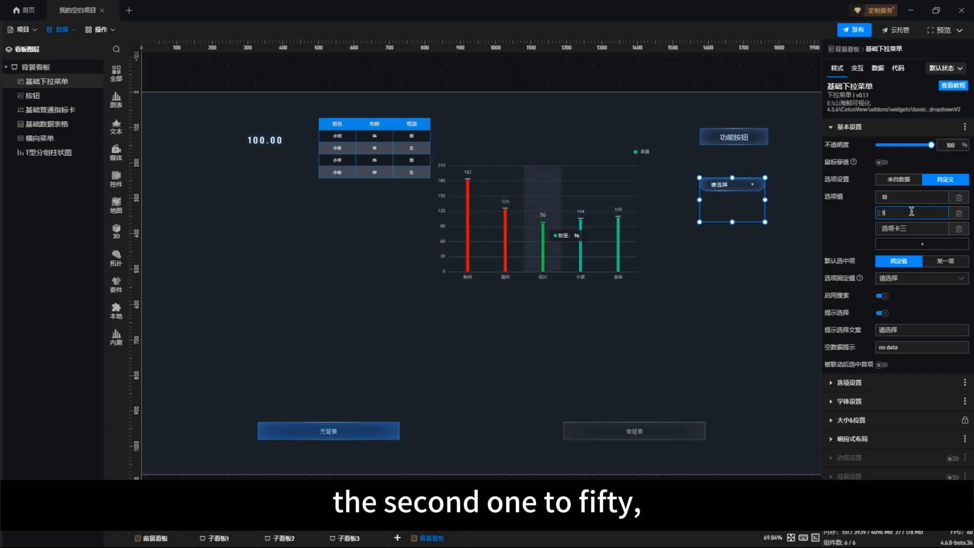
text(0)
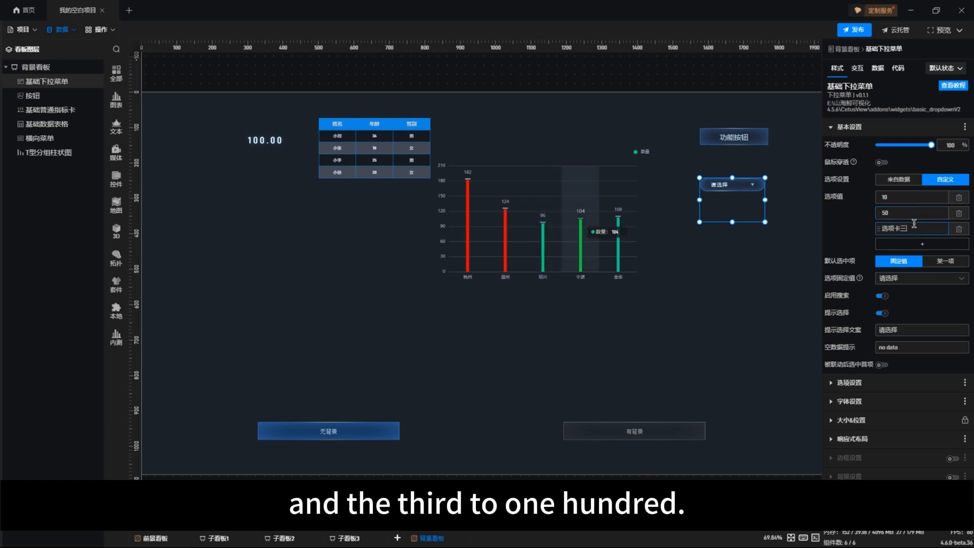
double_click(914, 225)
text(100)
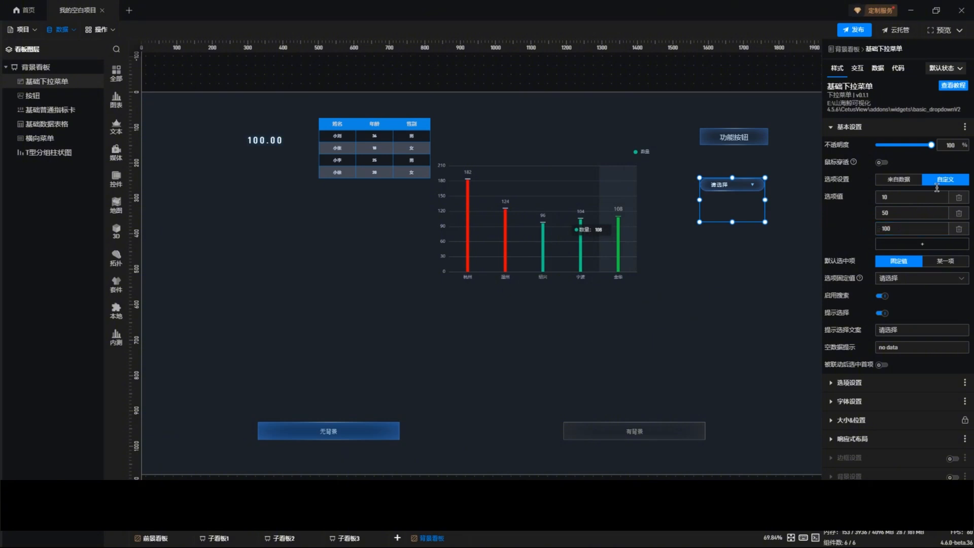
Check the choices offered by the drop-down menu on the canvas.
click(755, 184)
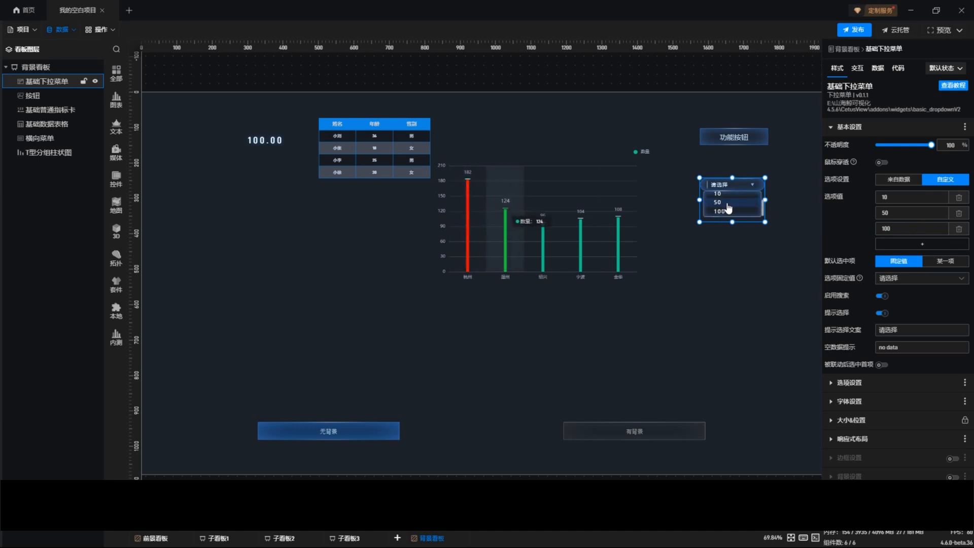
scroll(728, 203, down, 1)
click(793, 185)
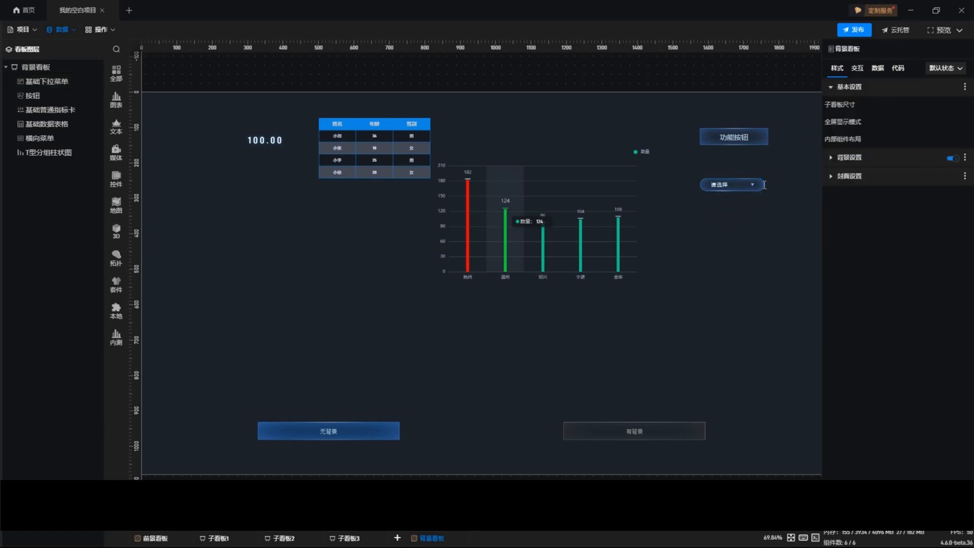
In the drop-down menu's 选中 interaction, set the action for option 10 to 修改设置.
click(736, 204)
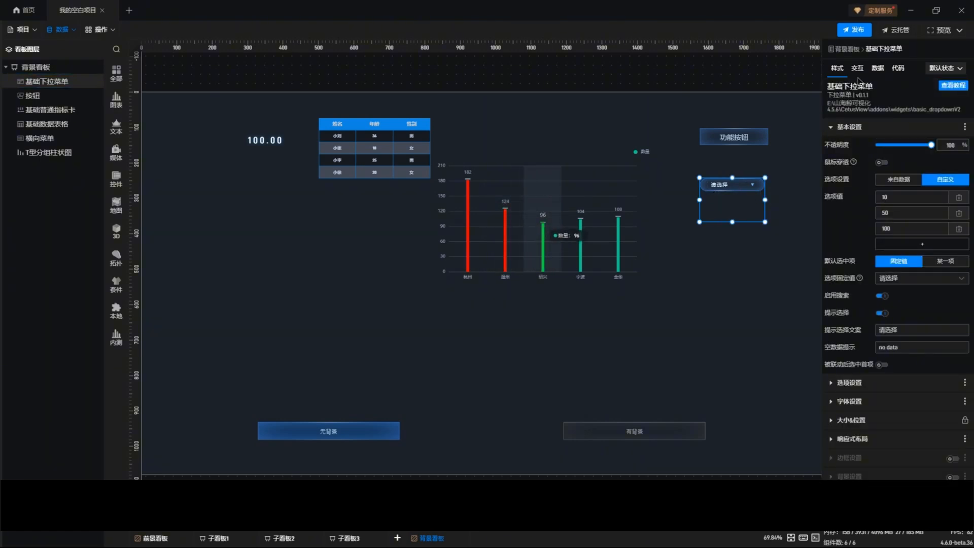
click(862, 71)
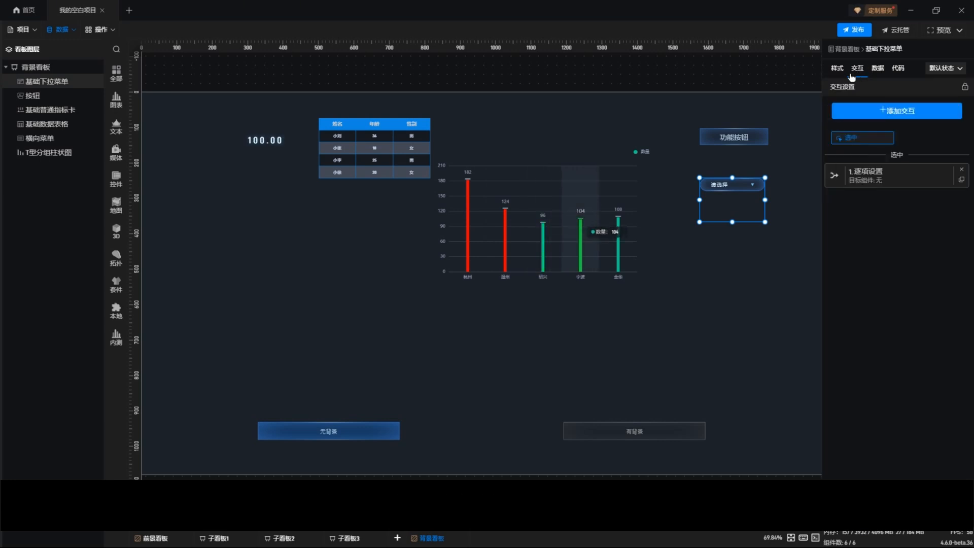
click(888, 180)
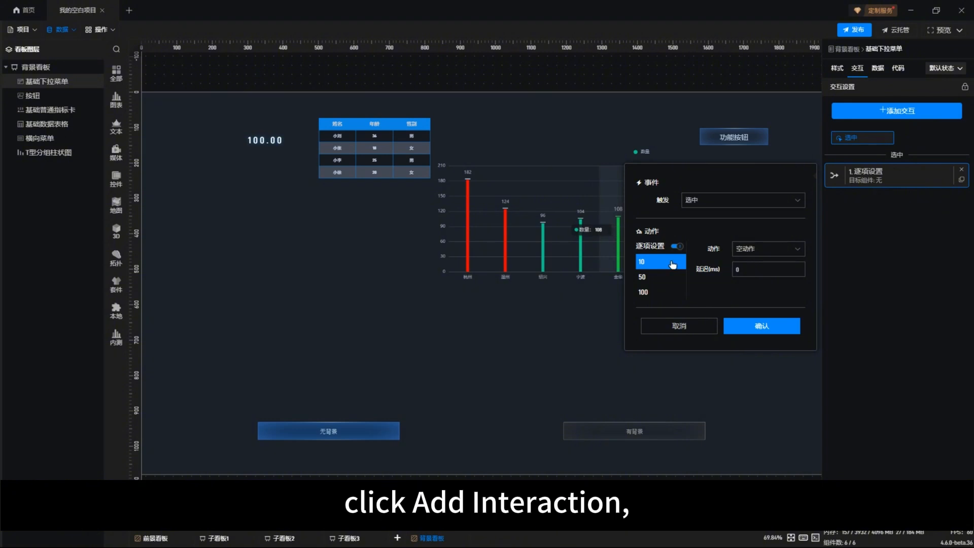
click(759, 249)
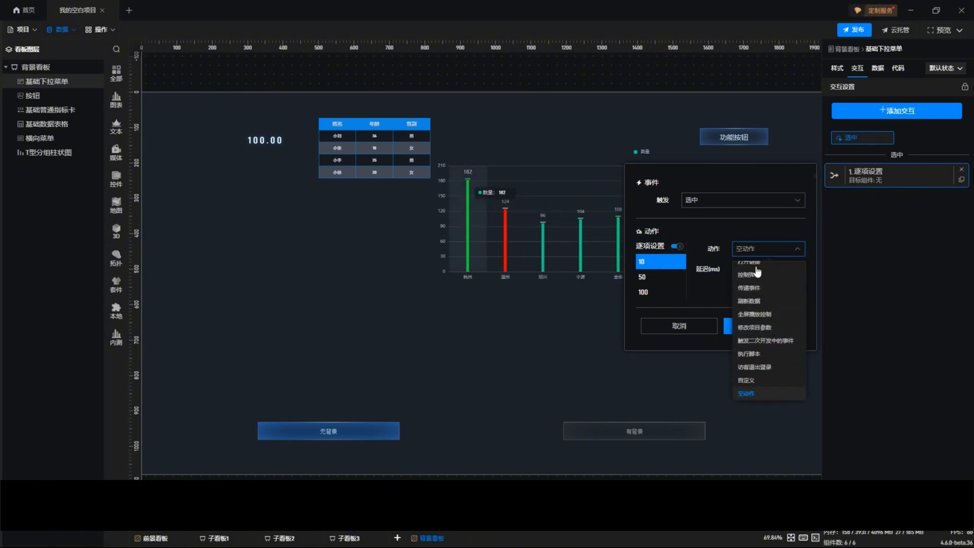
scroll(758, 278, up, 2)
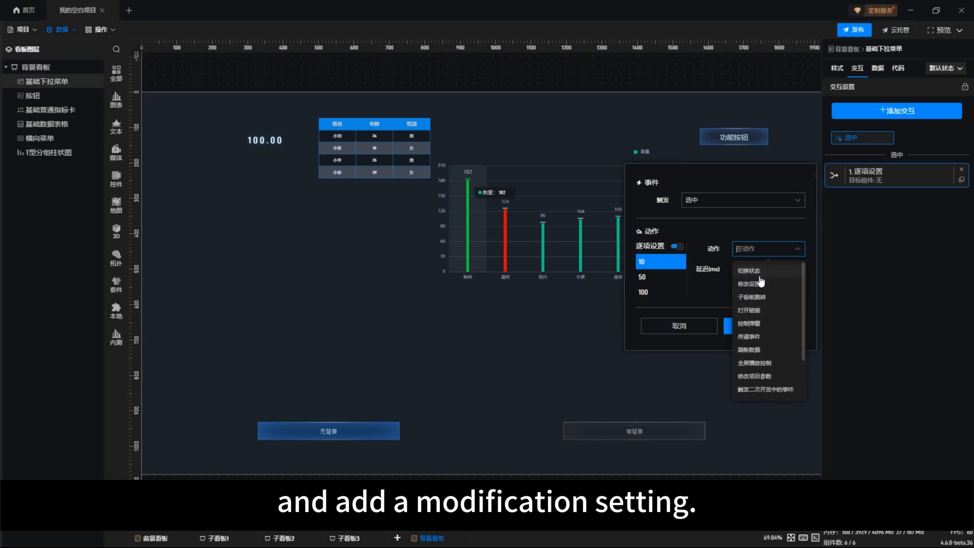
click(749, 284)
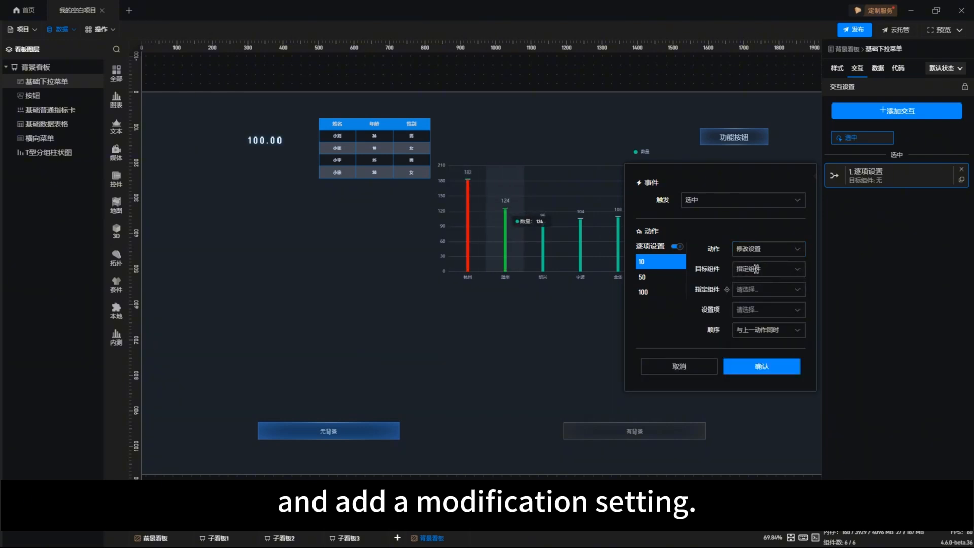
Choose T型分组柱状图 under 背景看板 as the specified component for option 10's action.
click(759, 288)
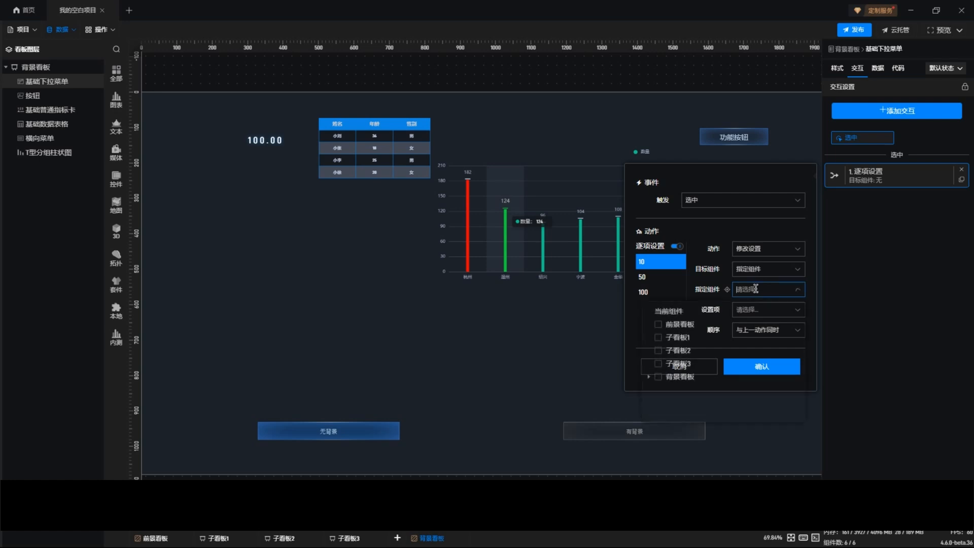
click(652, 379)
click(691, 391)
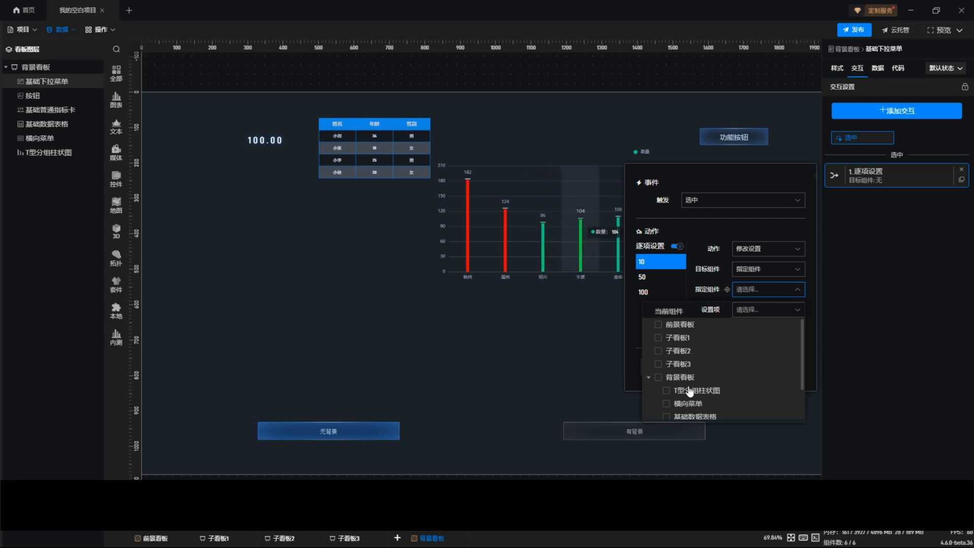
click(729, 232)
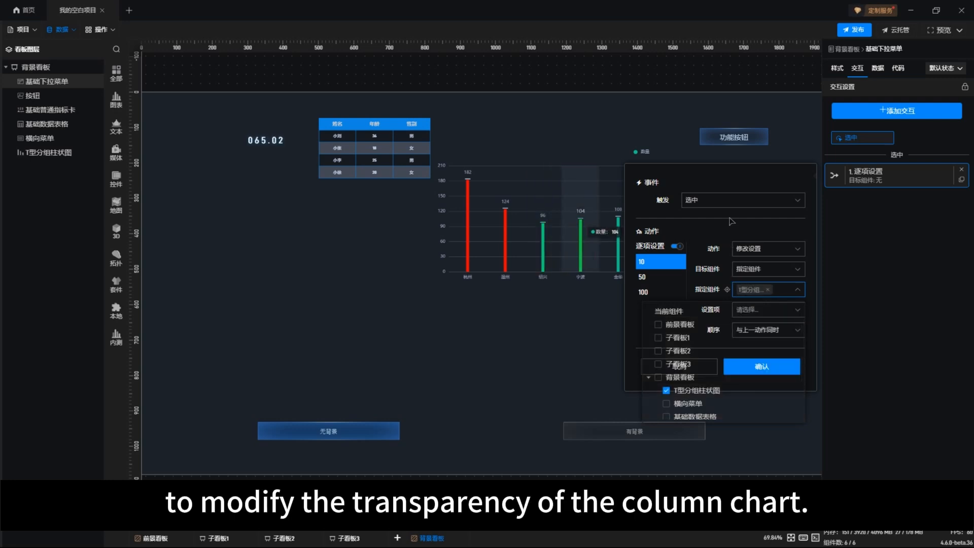
Make option 10 modify the chart's 不透明度 under 基本设置, with a value of 10%.
click(746, 309)
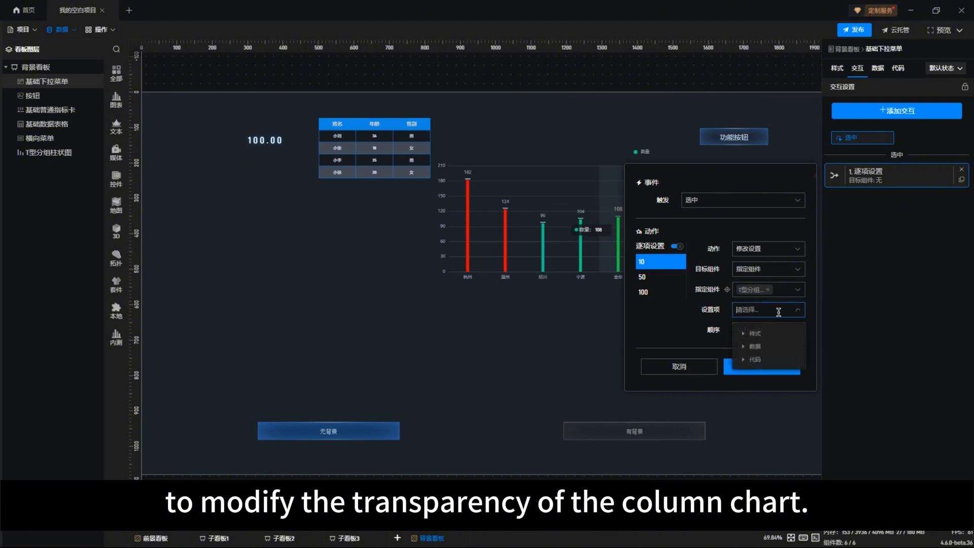
click(742, 334)
click(761, 348)
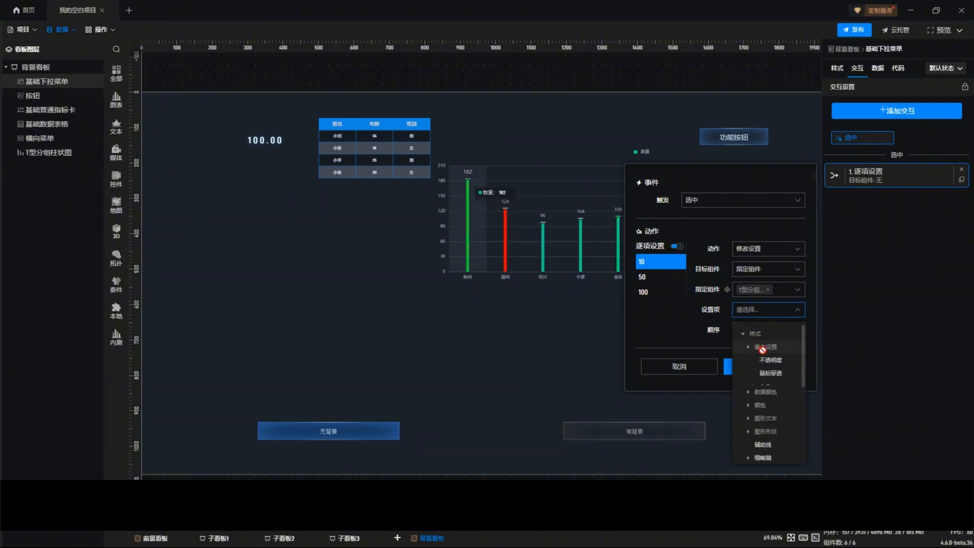
click(771, 360)
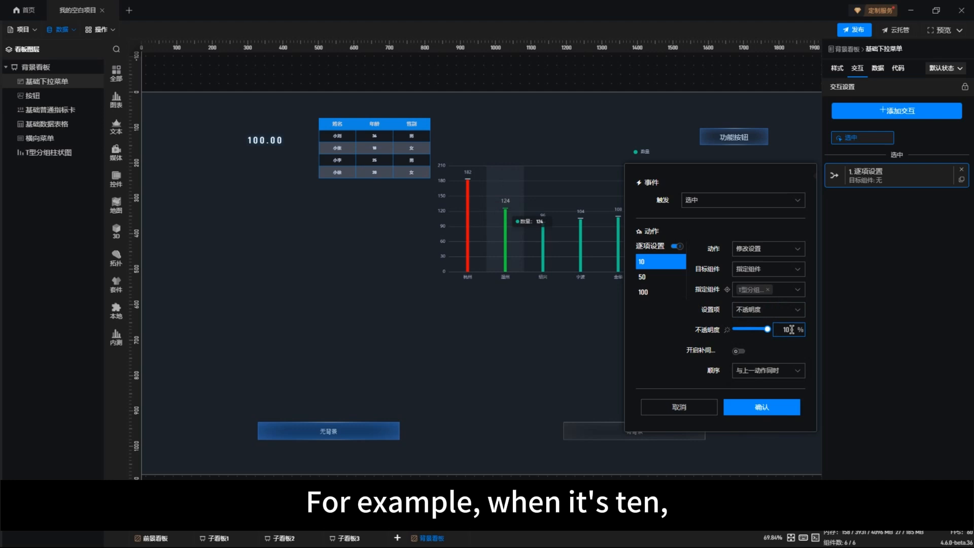
click(779, 221)
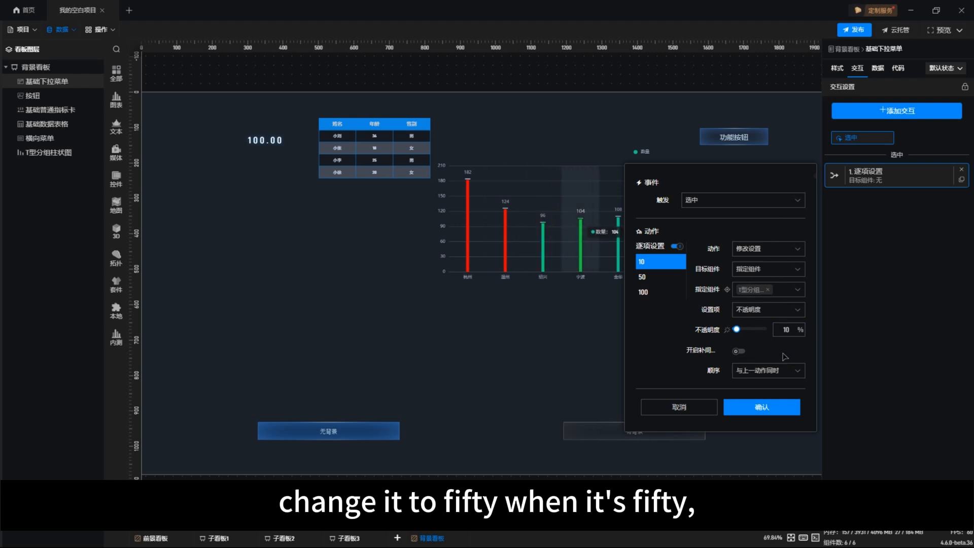
Copy the first item's interaction settings to options 50 and 100, with 不透明度 at 50% and 100% respectively, and apply the interaction.
click(658, 279)
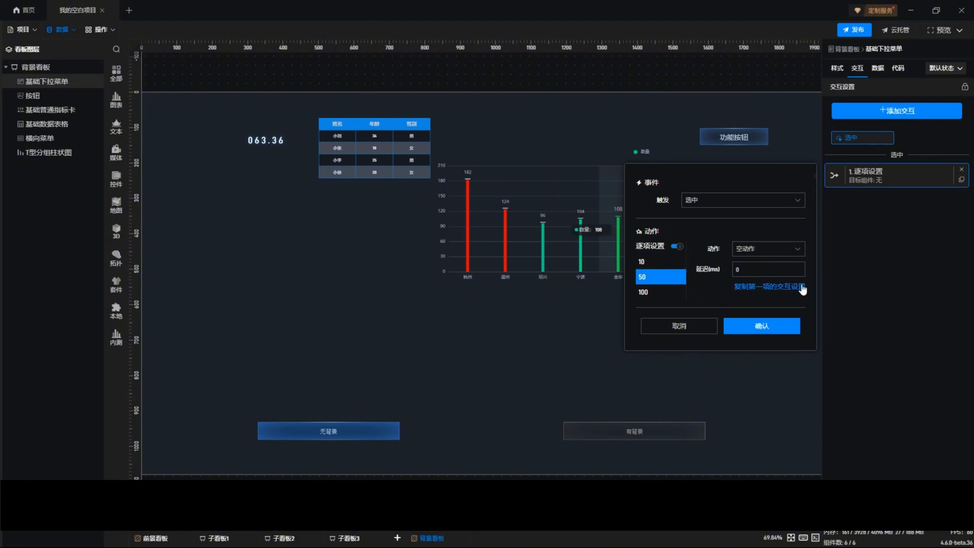
click(786, 287)
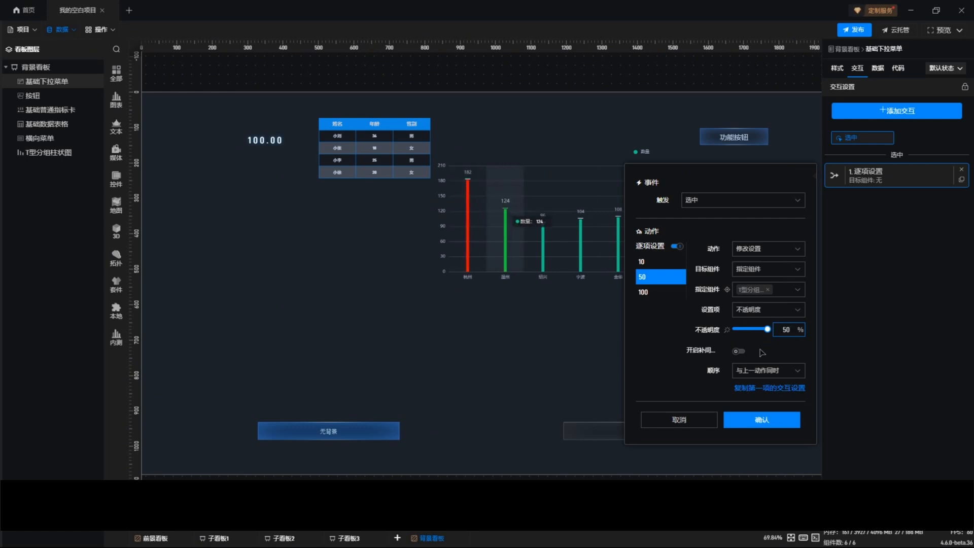
click(651, 293)
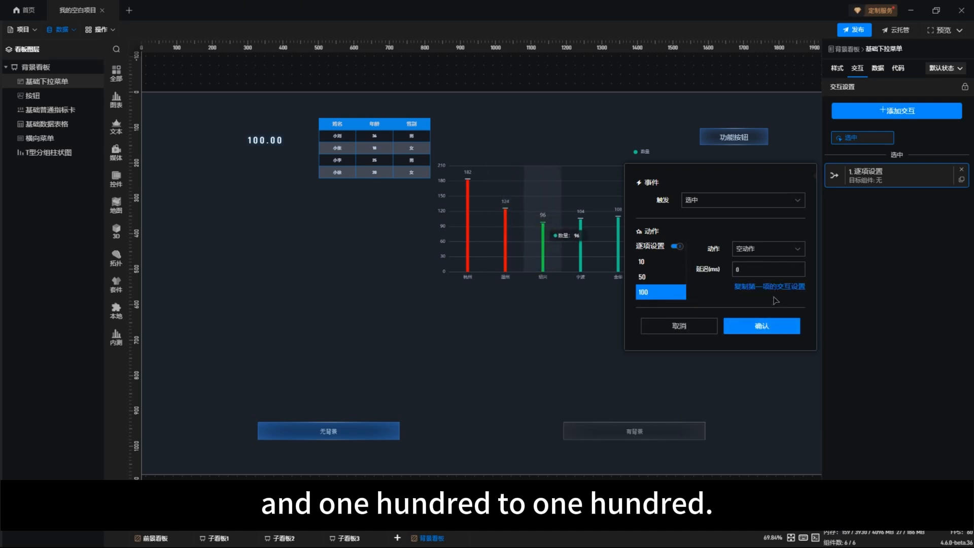
click(775, 286)
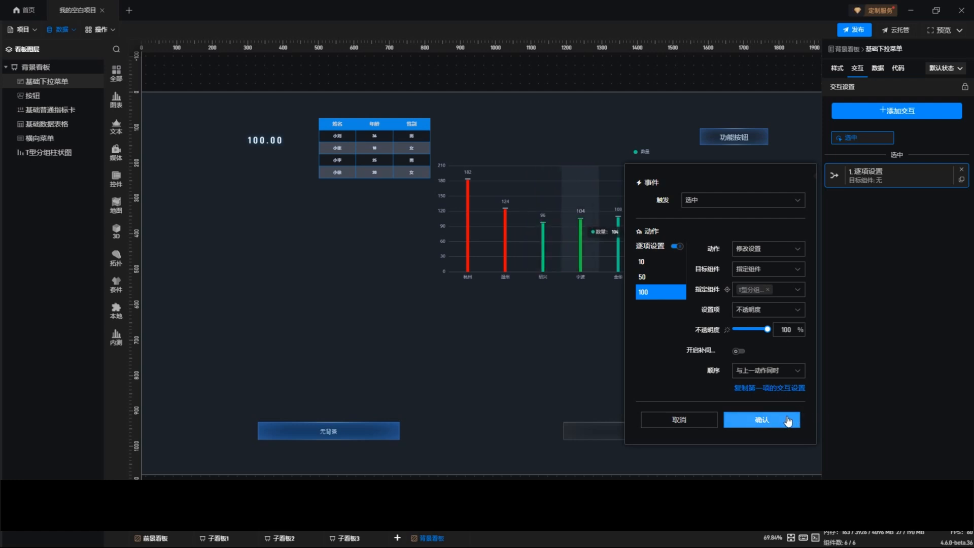
click(773, 422)
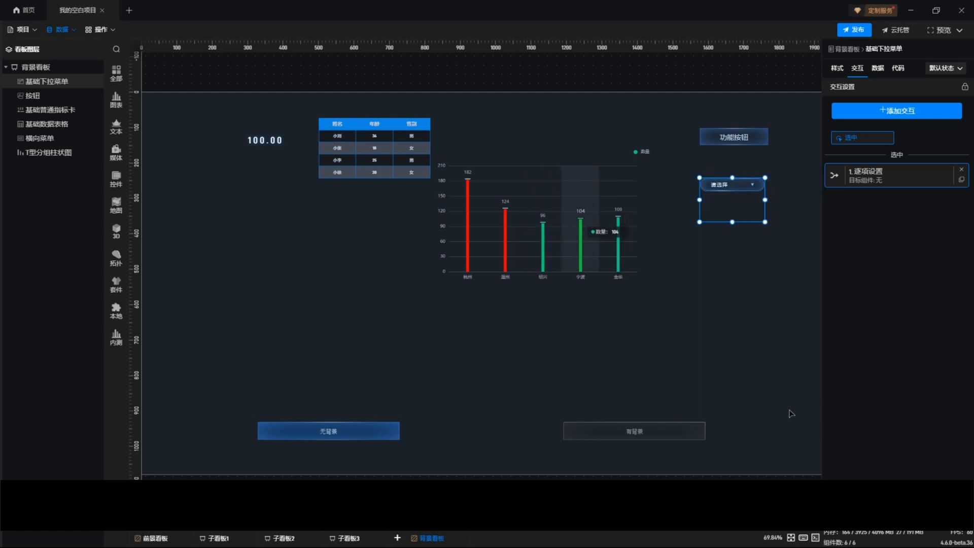
Test the drop-down menu on the canvas by choosing 10, 50 and 100 in turn and checking the chart's opacity.
click(754, 289)
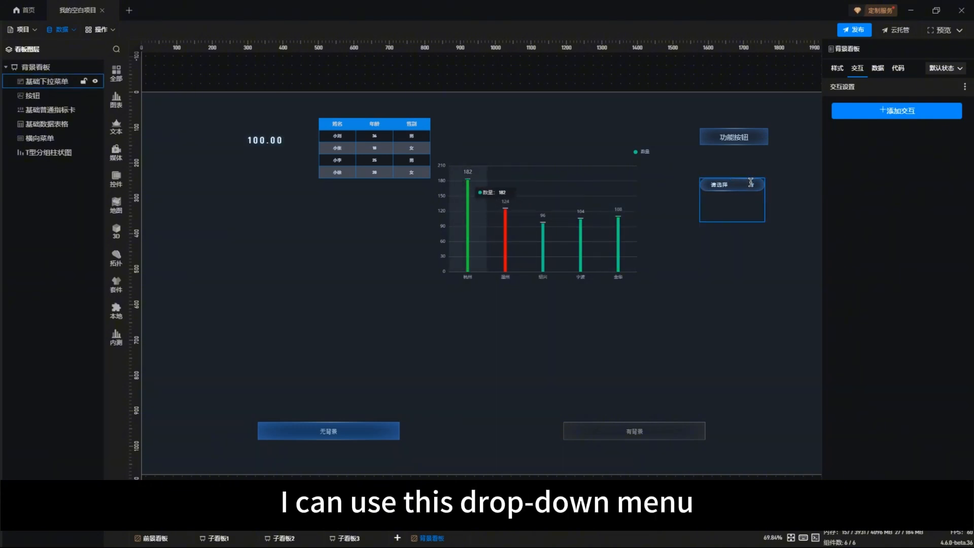
click(754, 185)
click(754, 185)
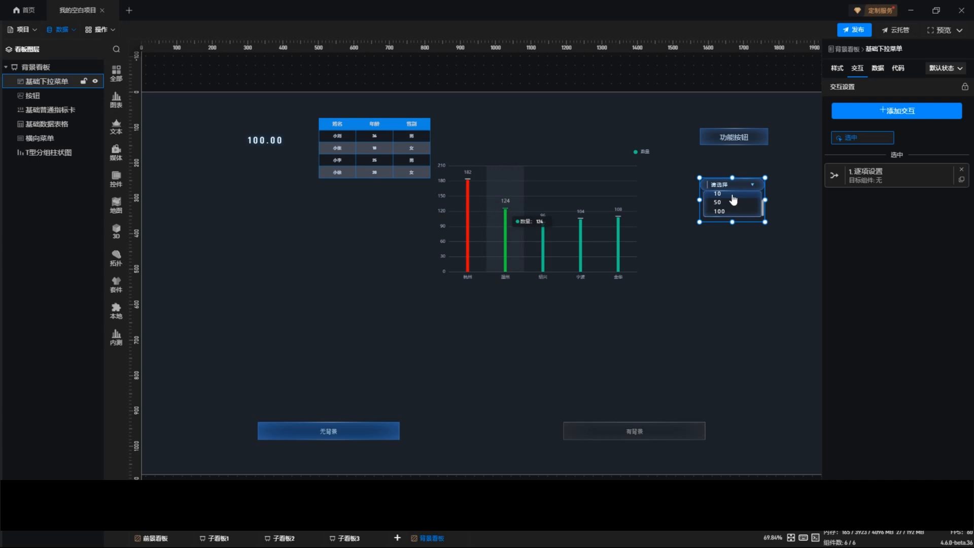
click(732, 197)
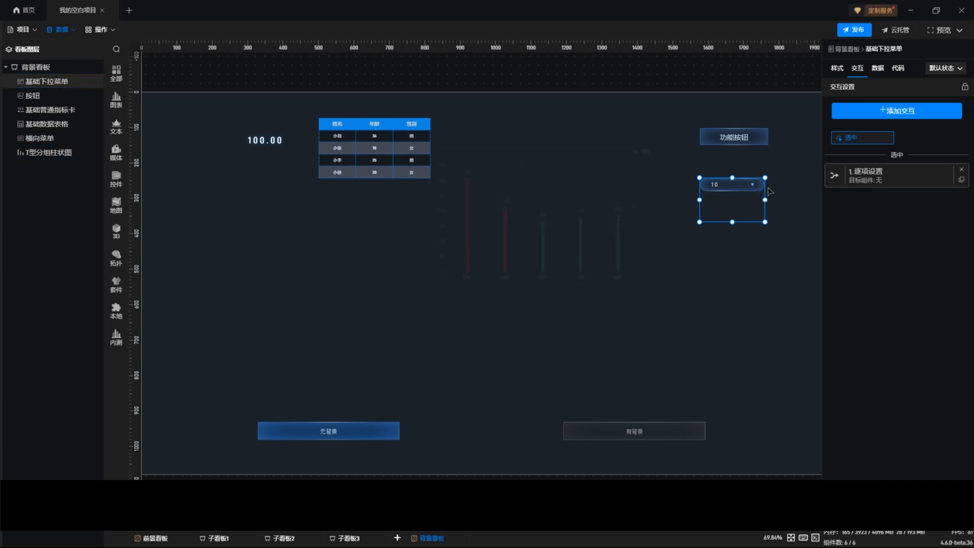
click(752, 185)
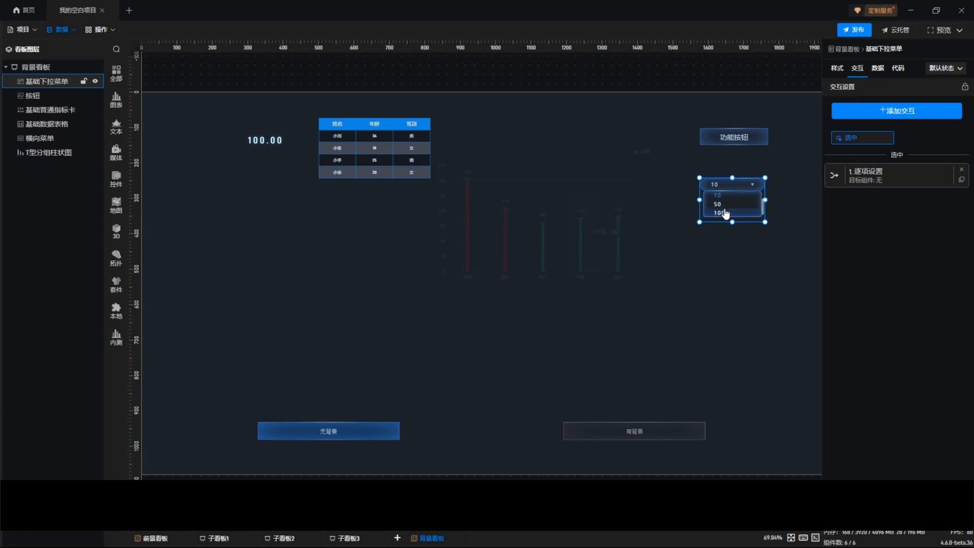
click(723, 206)
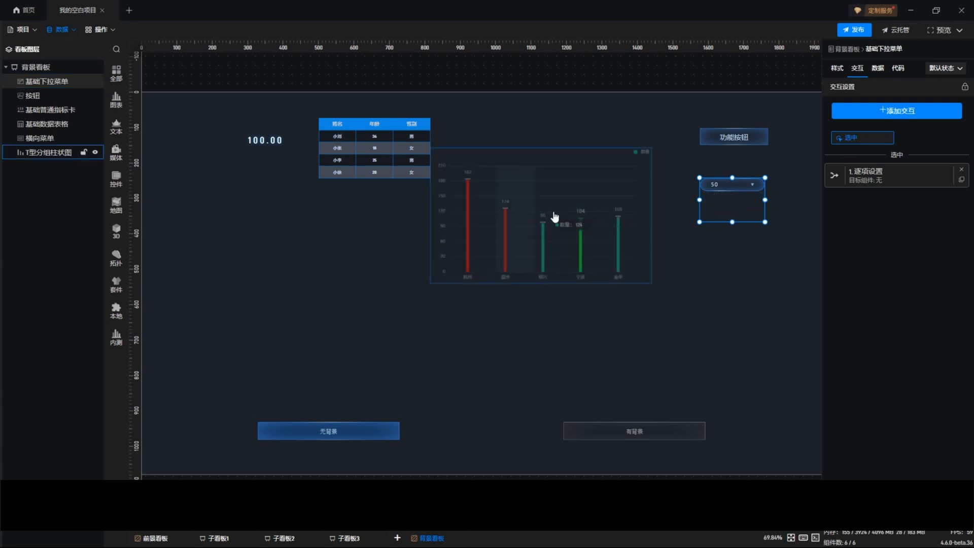
click(751, 185)
click(720, 213)
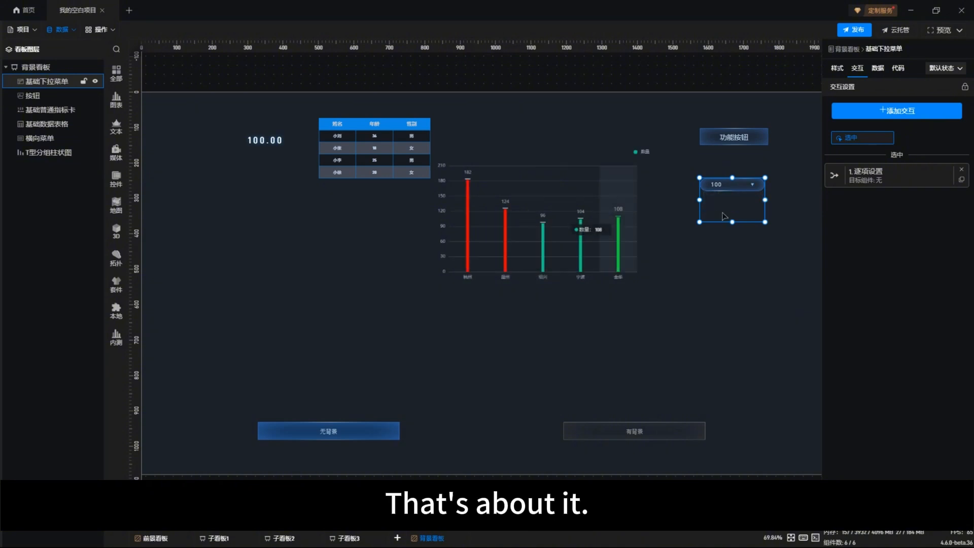
click(709, 164)
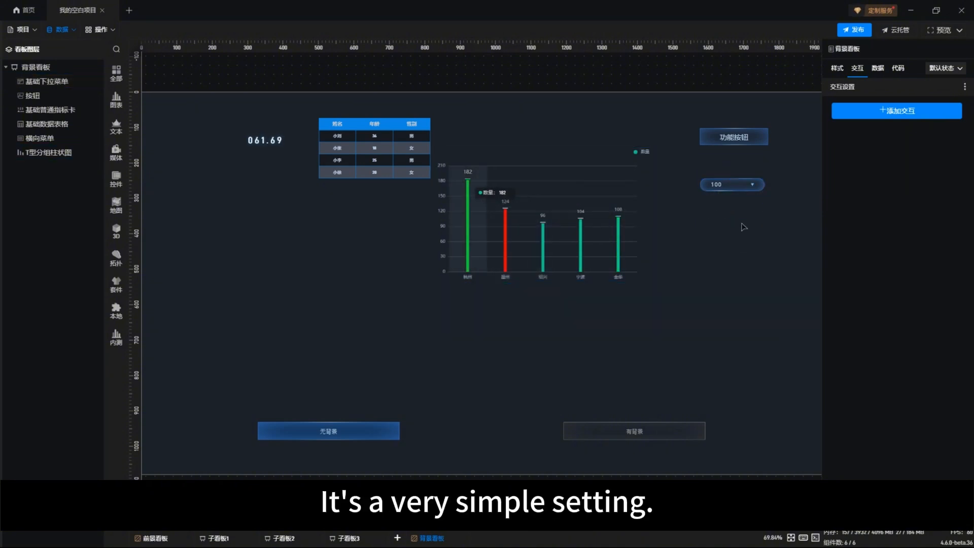
click(747, 205)
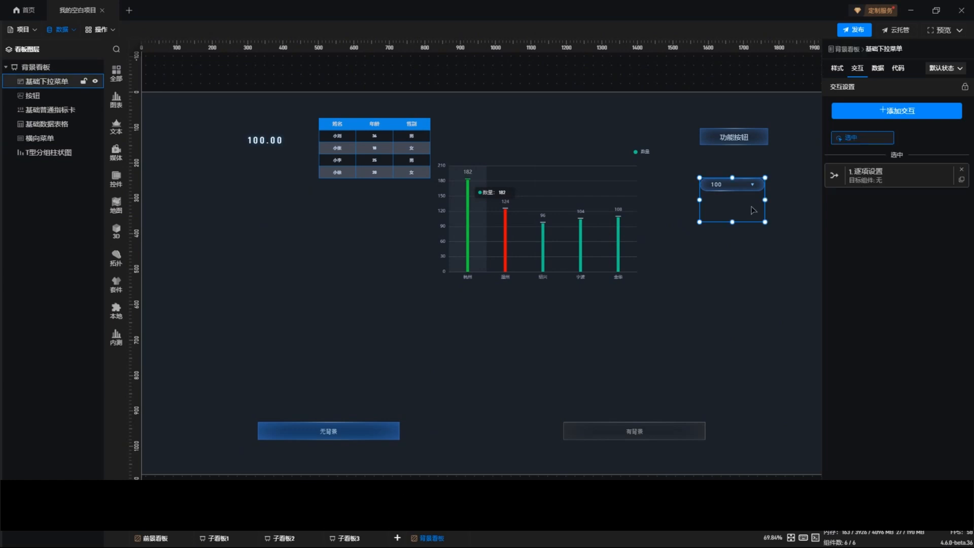
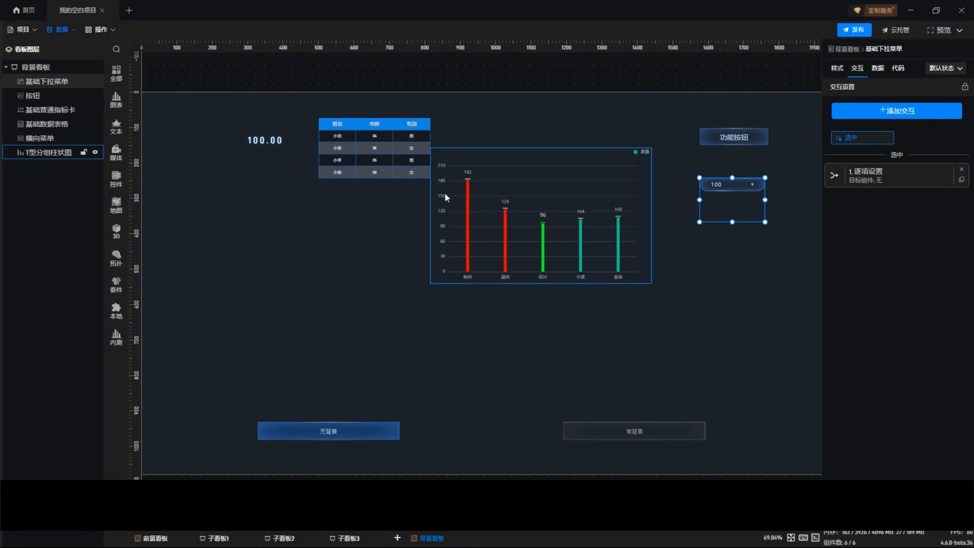
From the home page, open the video tutorials website and its 项目制作 series under 入门专题.
click(30, 10)
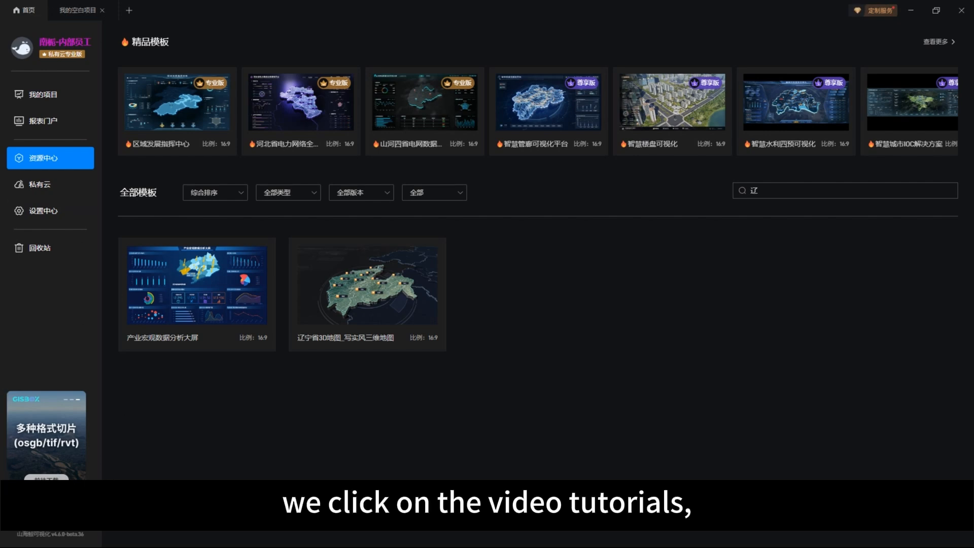
click(29, 511)
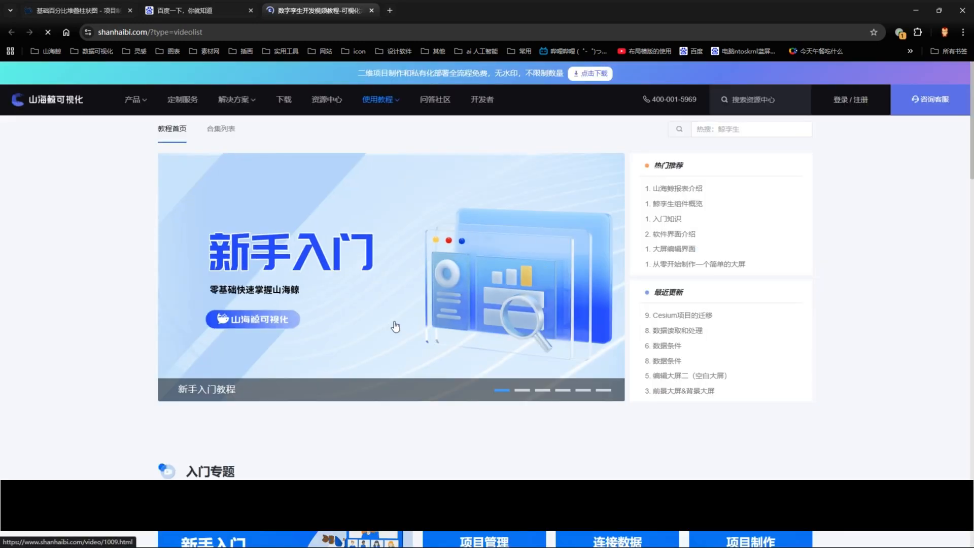
scroll(433, 278, down, 6)
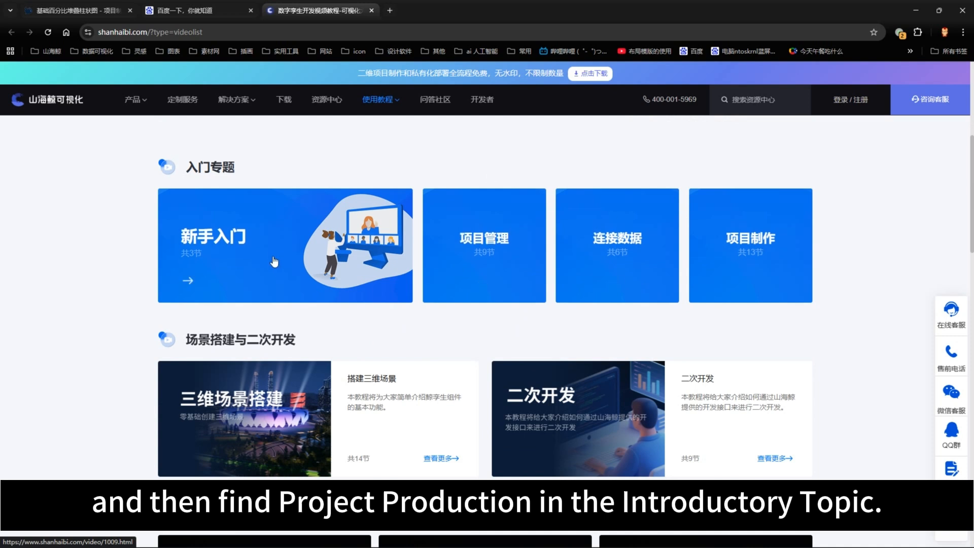
click(749, 238)
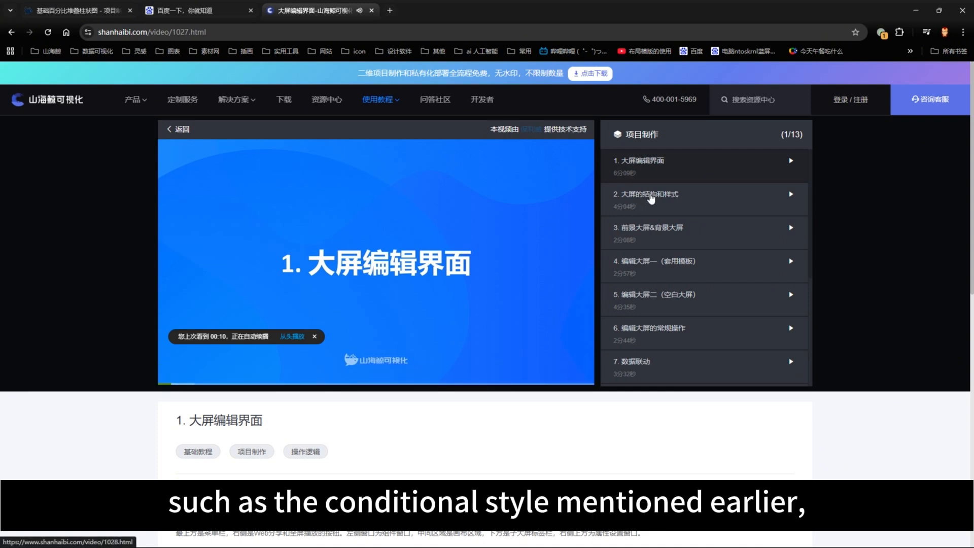
Look through the rest of the 项目制作 lesson list, pause the video and return to the 山海鲸可视化 home page.
scroll(652, 198, down, 3)
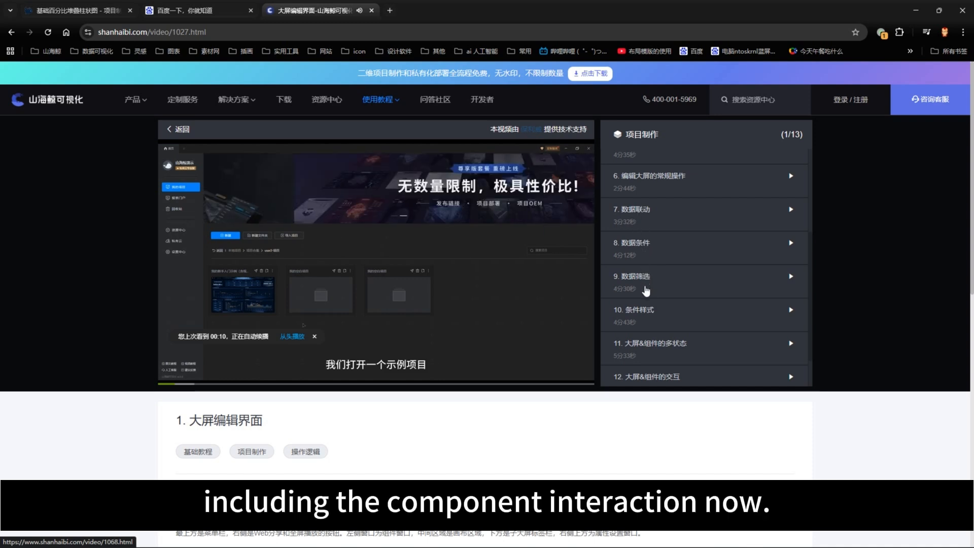
scroll(649, 314, down, 1)
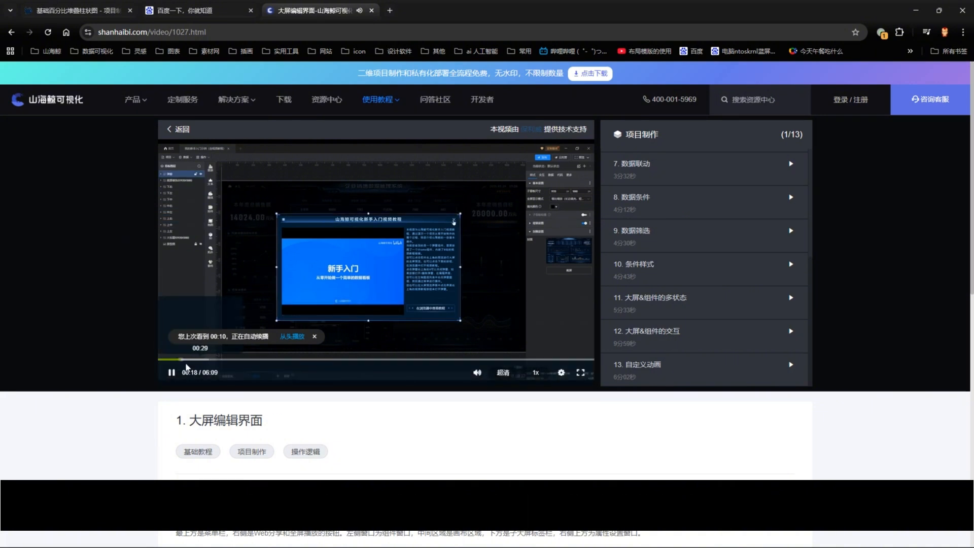
click(171, 375)
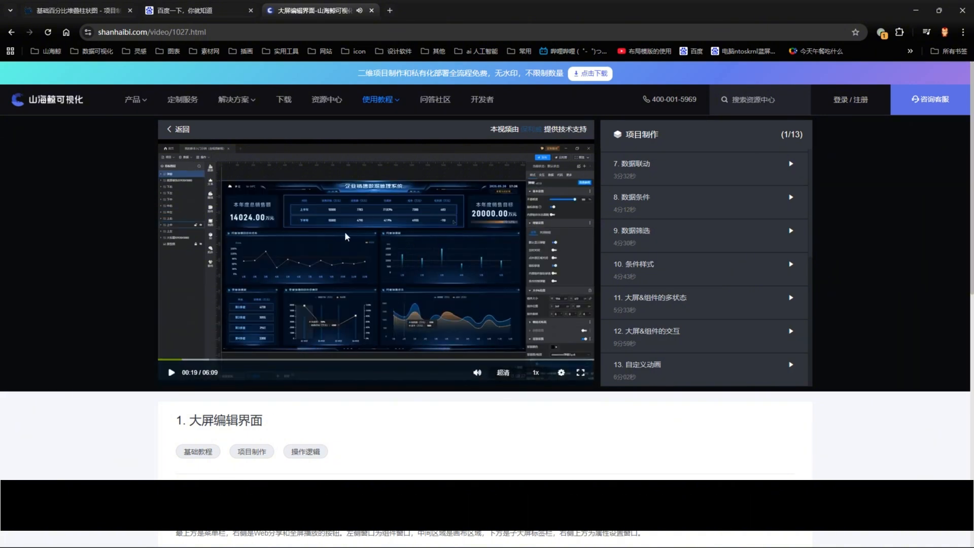
click(916, 11)
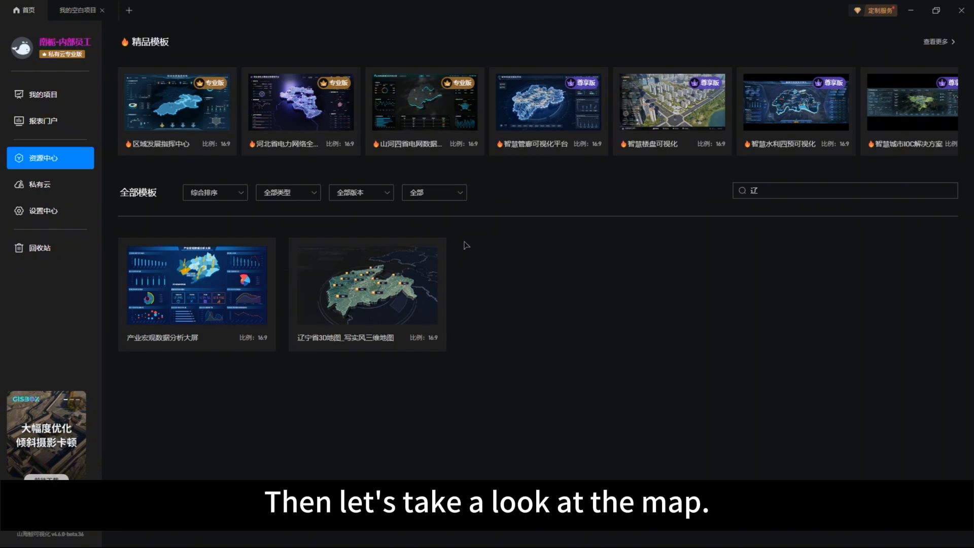
Switch to the 我的空白项目 project, add the 中国地图 map component to the background board and select Shaanxi (陕西) on it.
mouse_move(170, 107)
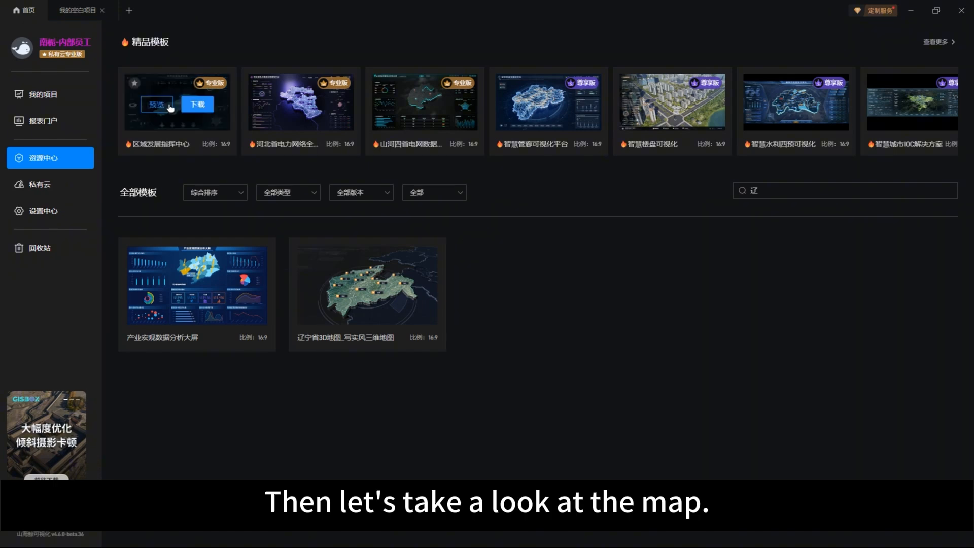
click(69, 11)
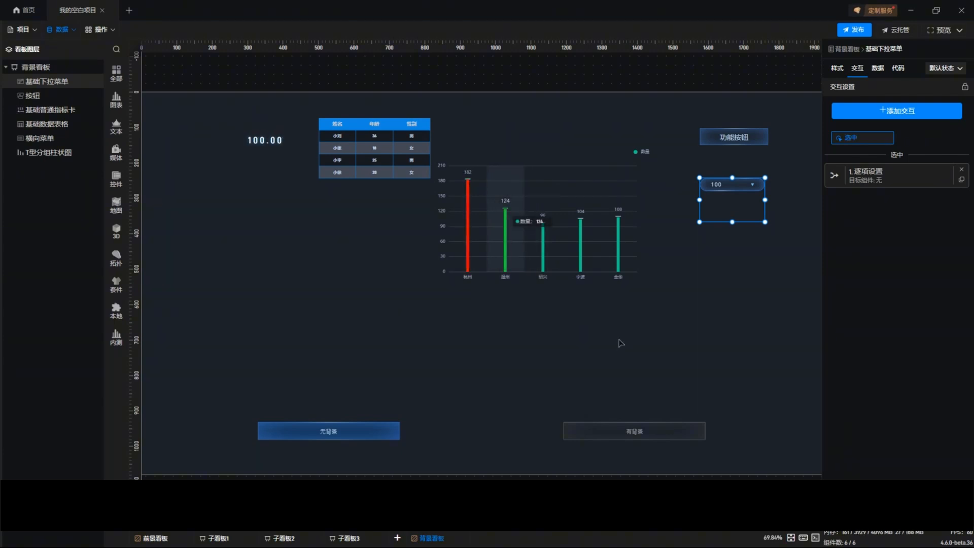
click(692, 337)
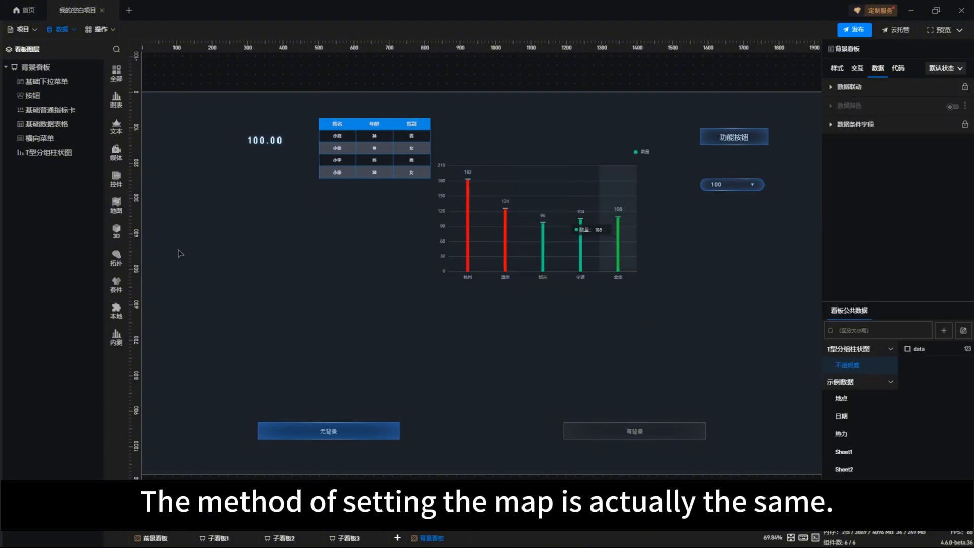
click(117, 203)
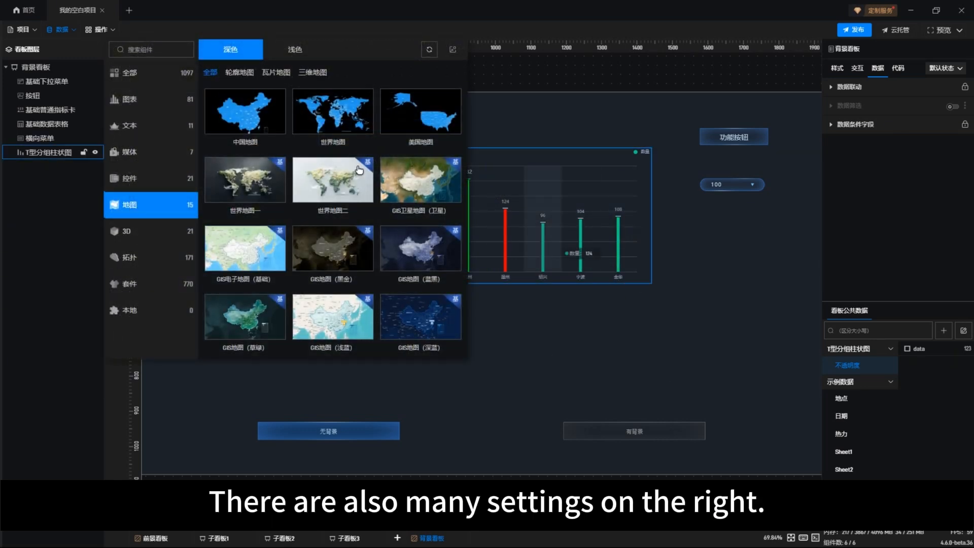
click(246, 103)
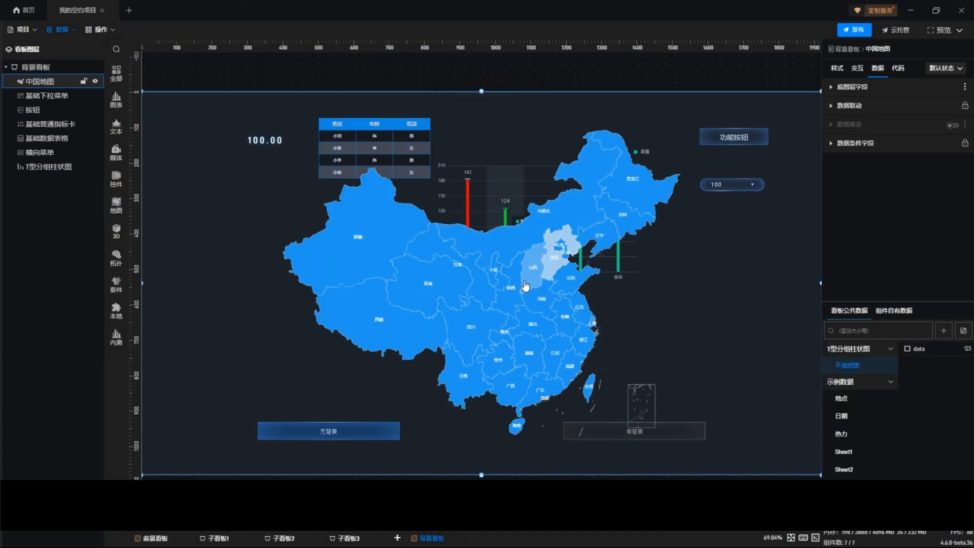
click(515, 308)
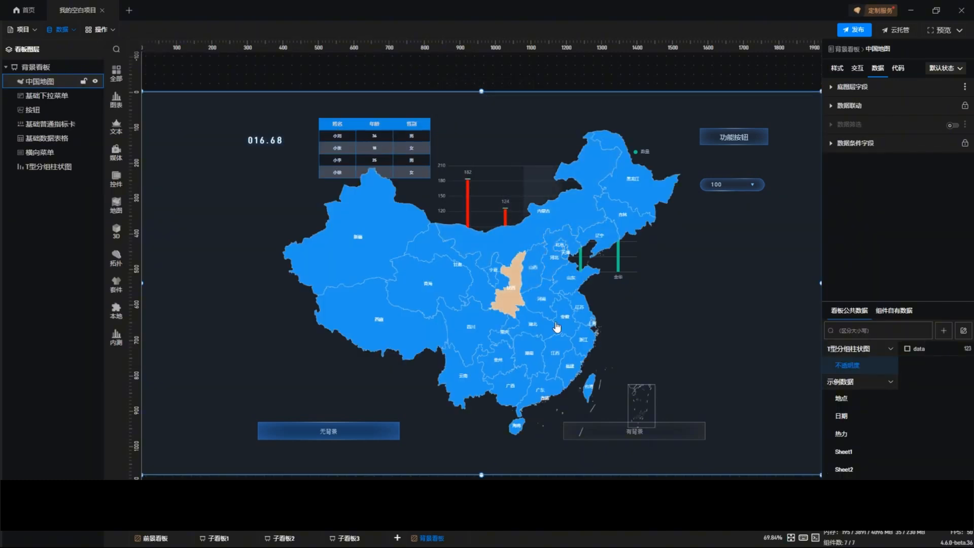
Turn on the marker layer (标记层) in the China map's style settings and expand the basic settings of 标记层1.
click(837, 68)
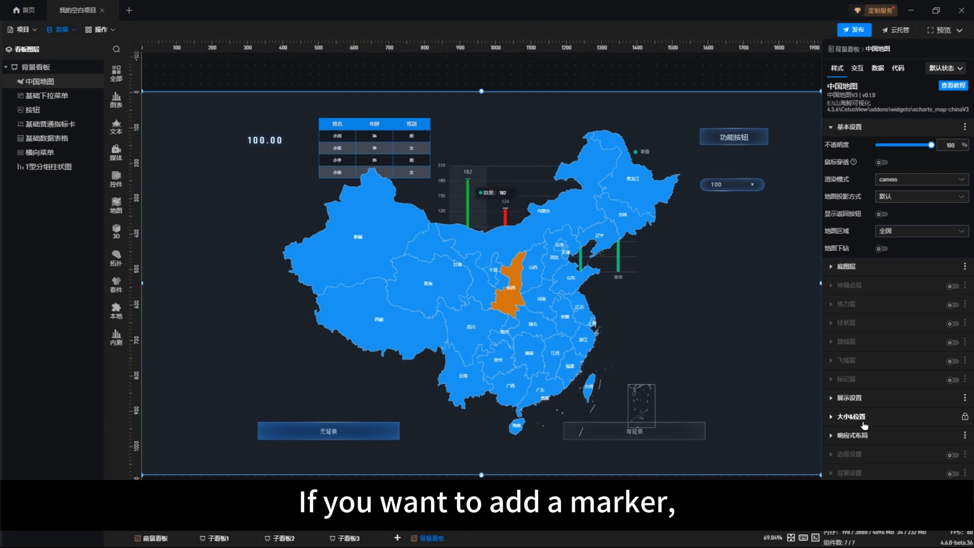
click(952, 381)
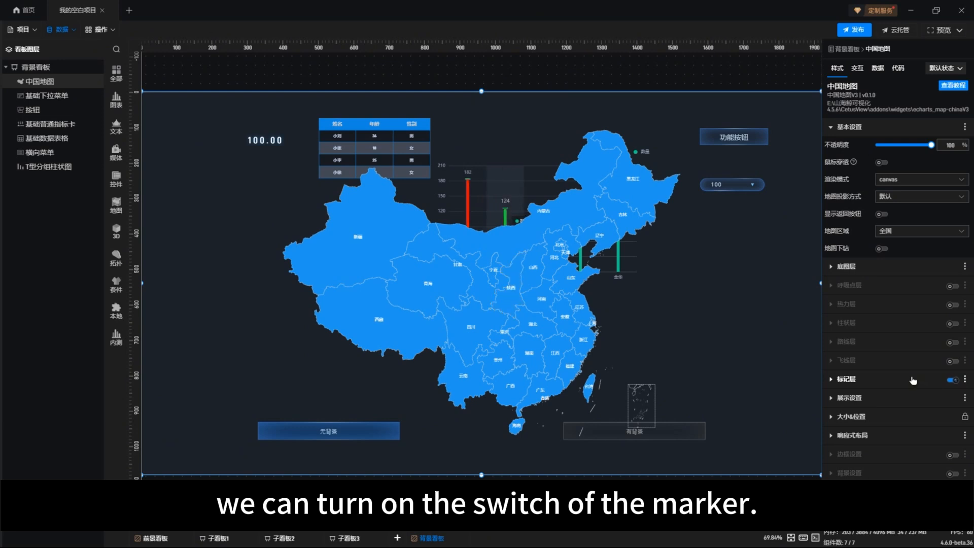
click(910, 379)
scroll(885, 378, down, 1)
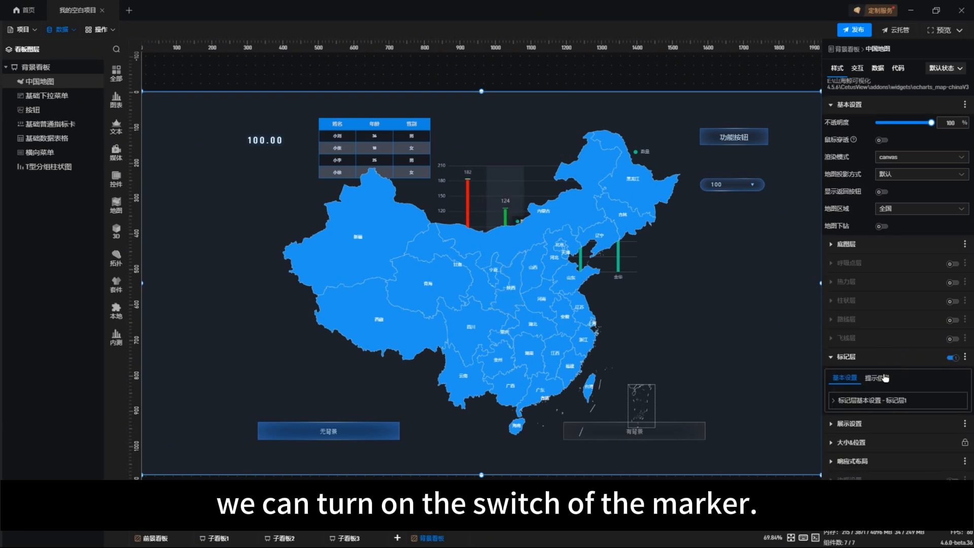
click(856, 400)
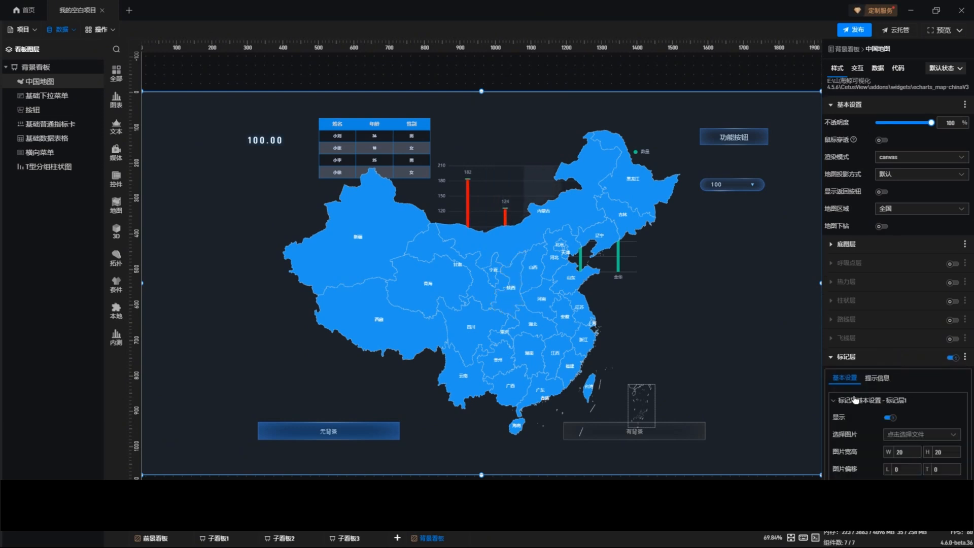
scroll(868, 417, down, 5)
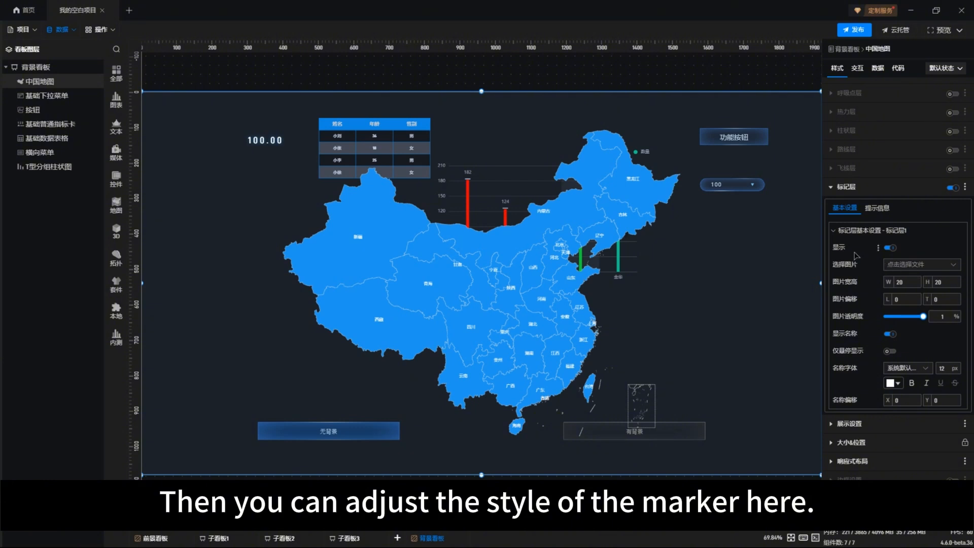
Set the marker layer's picture to 大门标记.png from the 临时素材 > 标记点 folder.
click(921, 264)
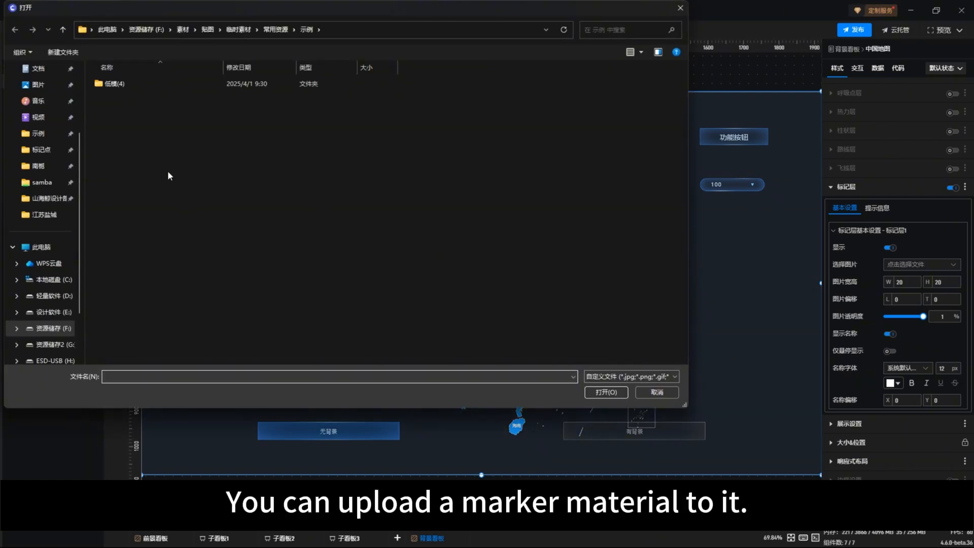
click(237, 29)
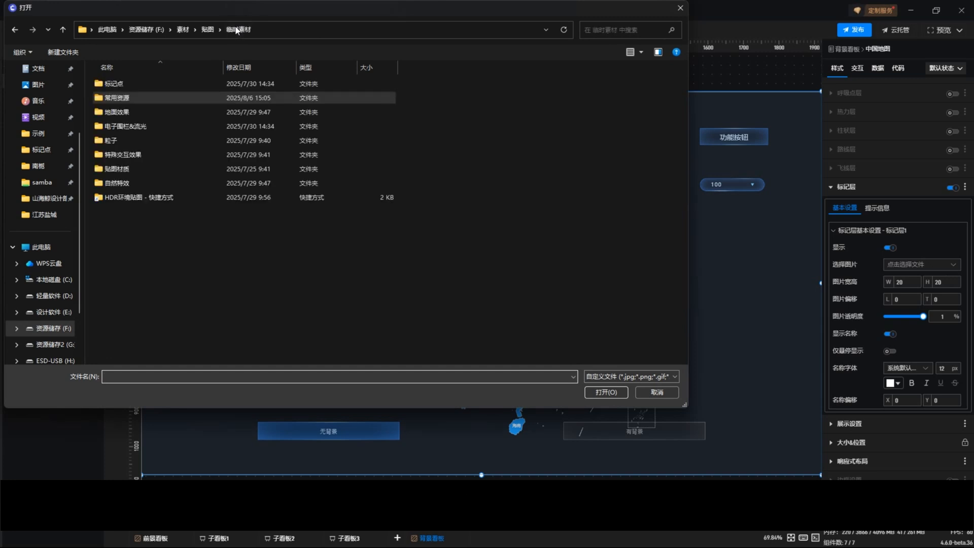
click(122, 81)
double_click(123, 82)
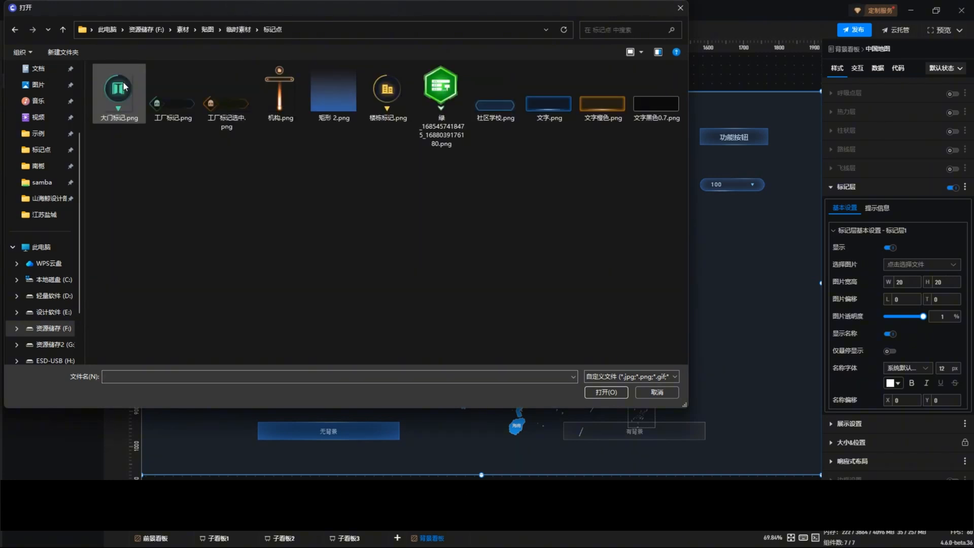
click(121, 89)
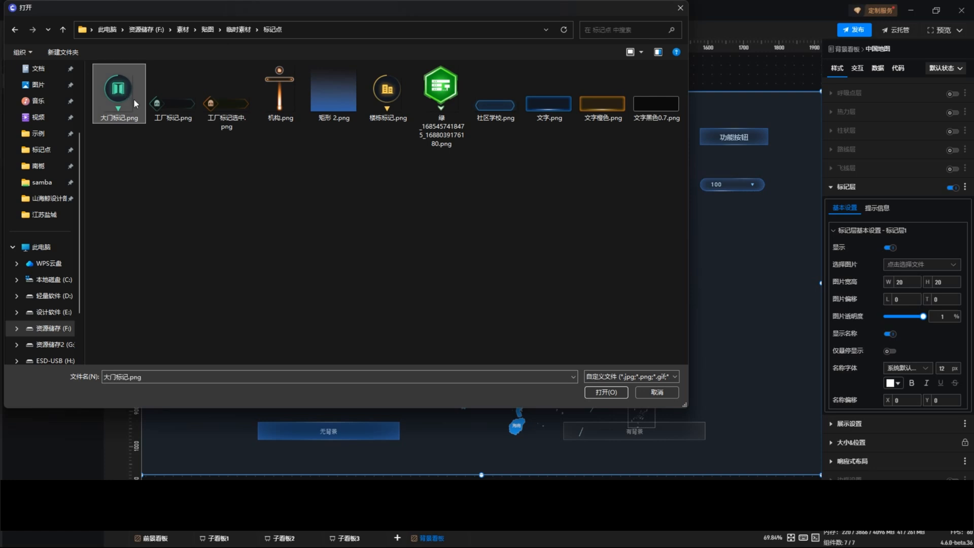
click(607, 392)
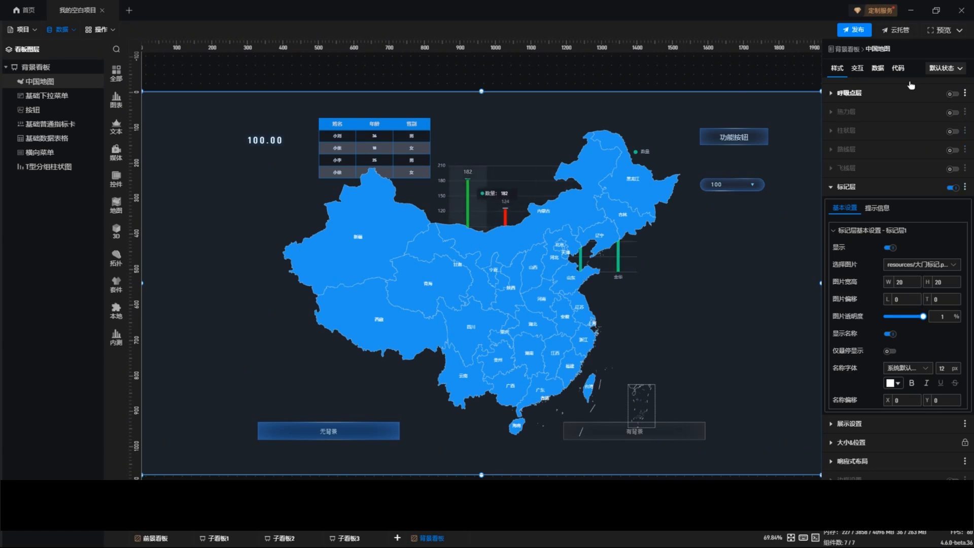
Bind the 省份 field from the map's own data to the marker layer's province location field (省级地点字段).
click(878, 68)
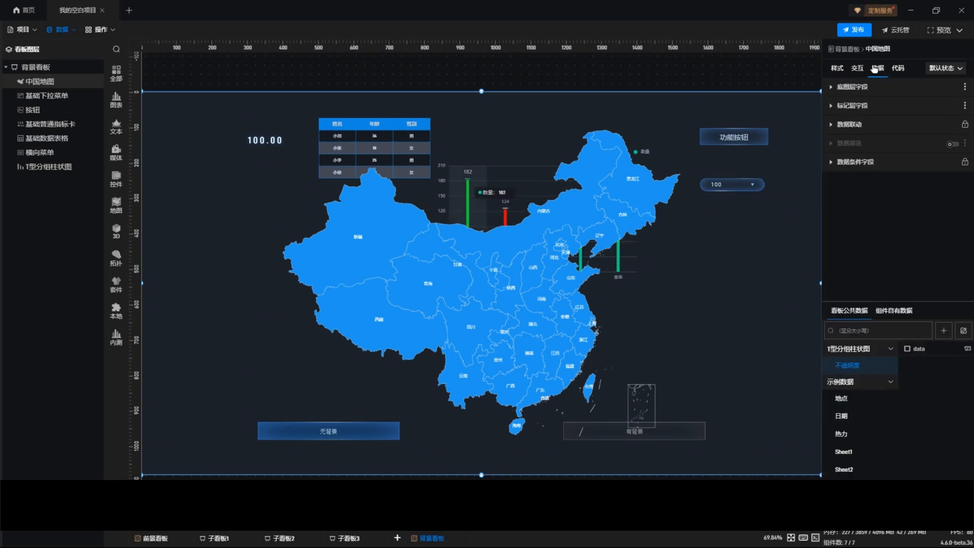
click(853, 105)
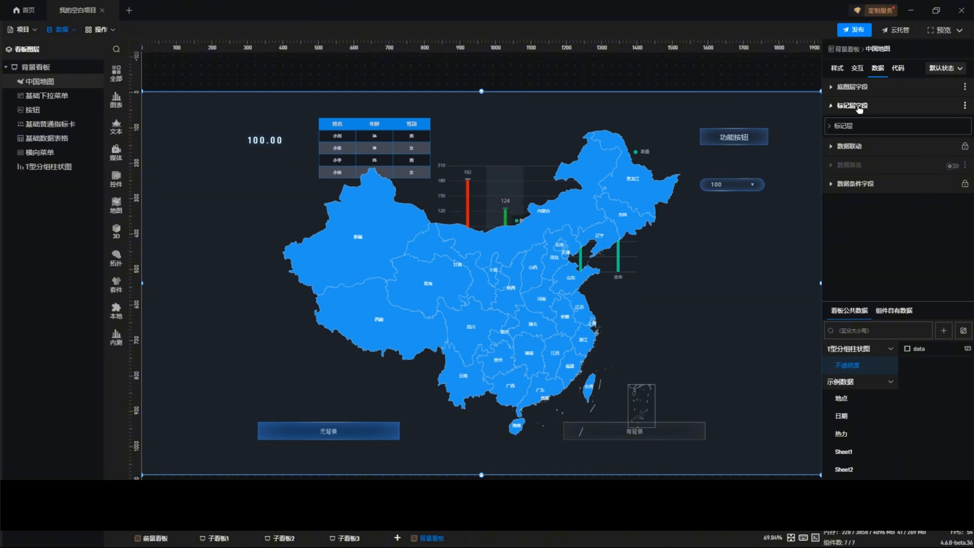
click(845, 126)
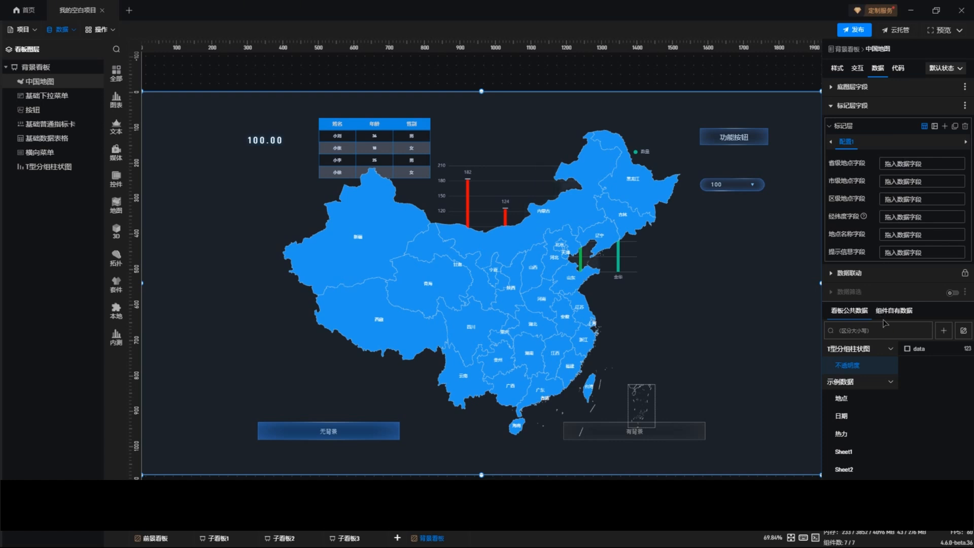
click(895, 311)
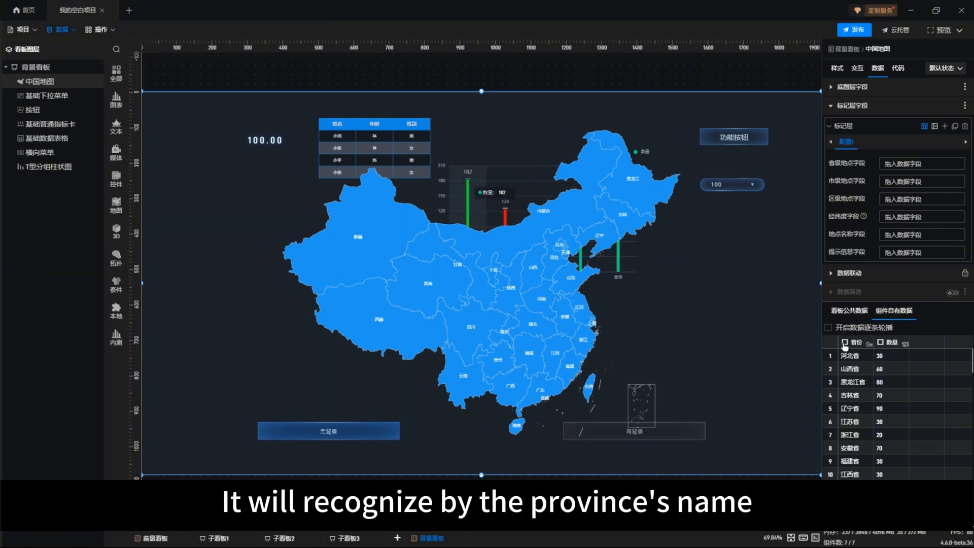
drag(845, 344, 884, 278)
drag(936, 206, 919, 166)
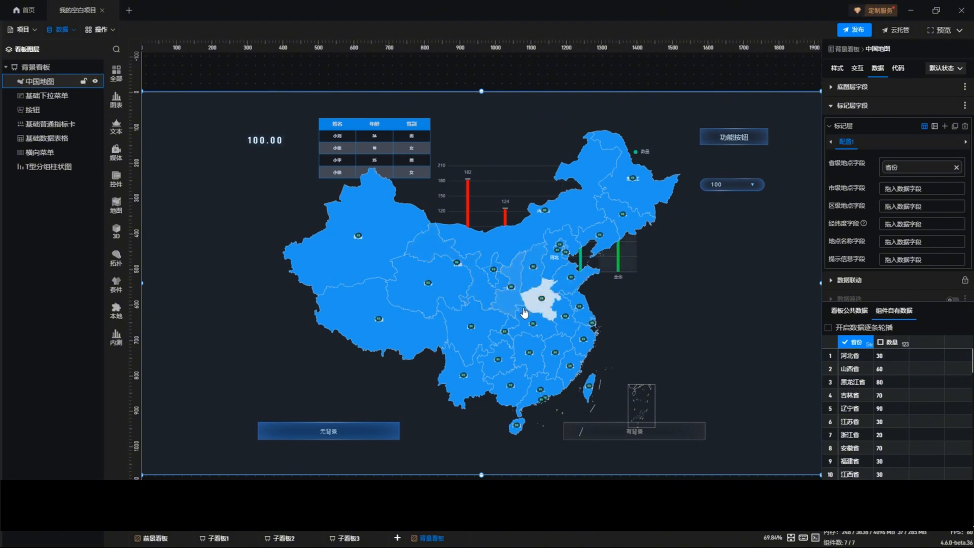
Examine the province markers on the map up close and check the marker layer's longitude/latitude field (经纬度字段).
scroll(513, 319, up, 5)
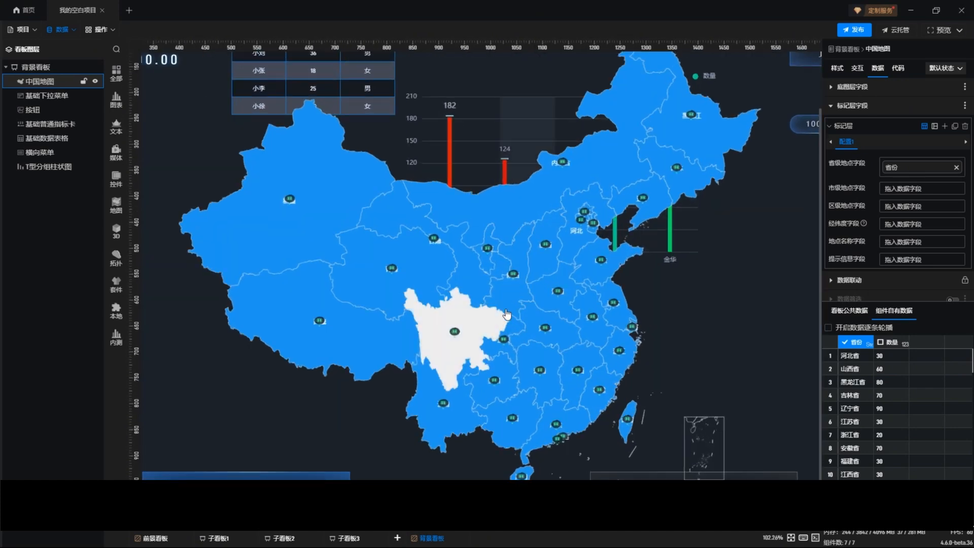
scroll(516, 282, up, 2)
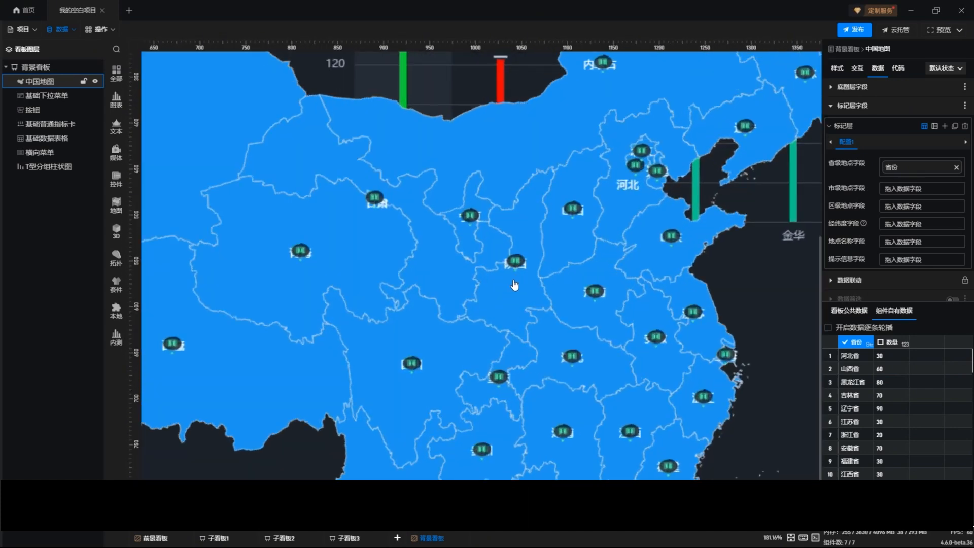
scroll(522, 264, up, 2)
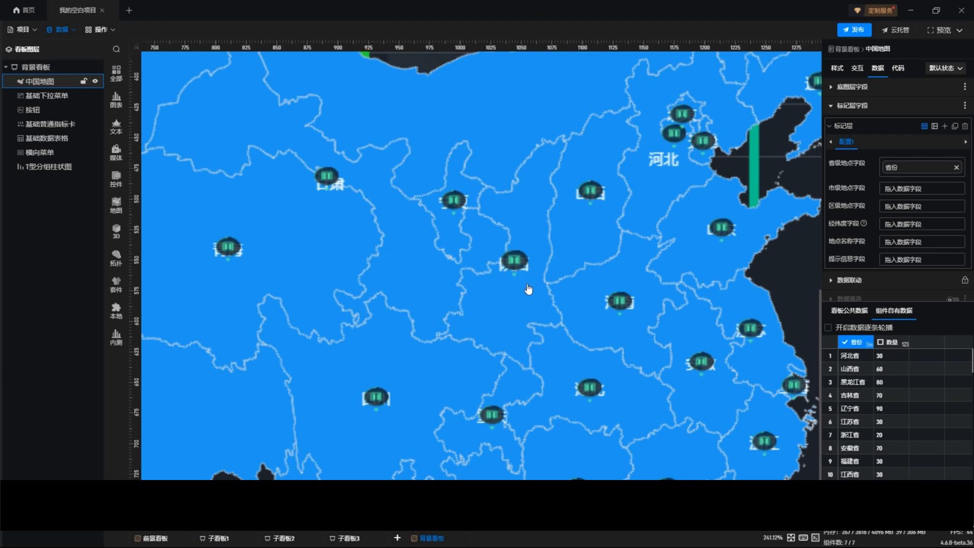
scroll(522, 284, down, 5)
scroll(585, 327, down, 4)
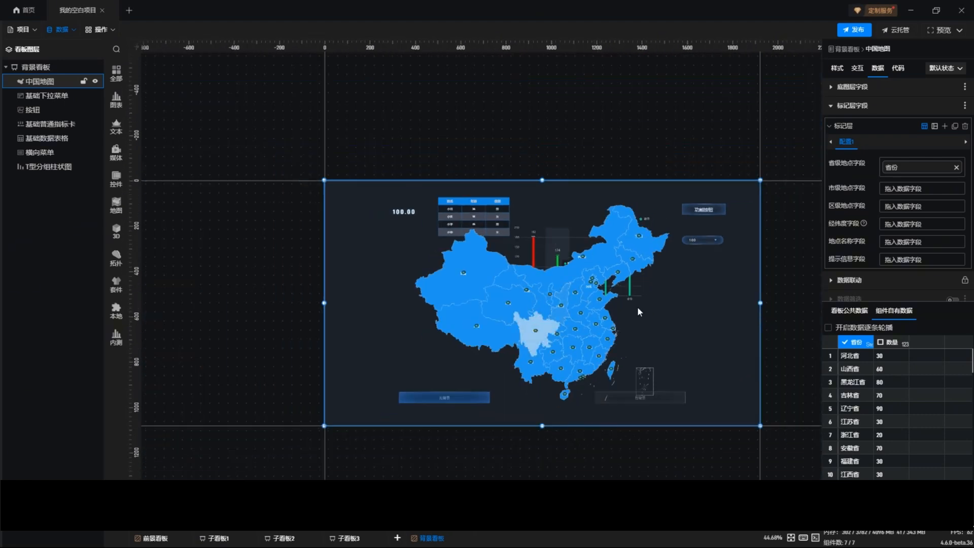
scroll(596, 277, up, 1)
scroll(596, 275, up, 1)
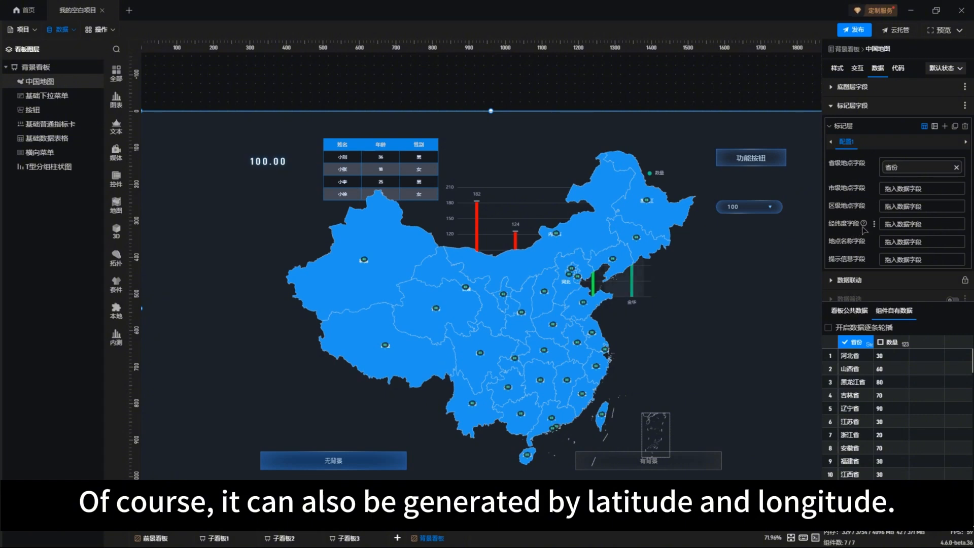
mouse_move(864, 224)
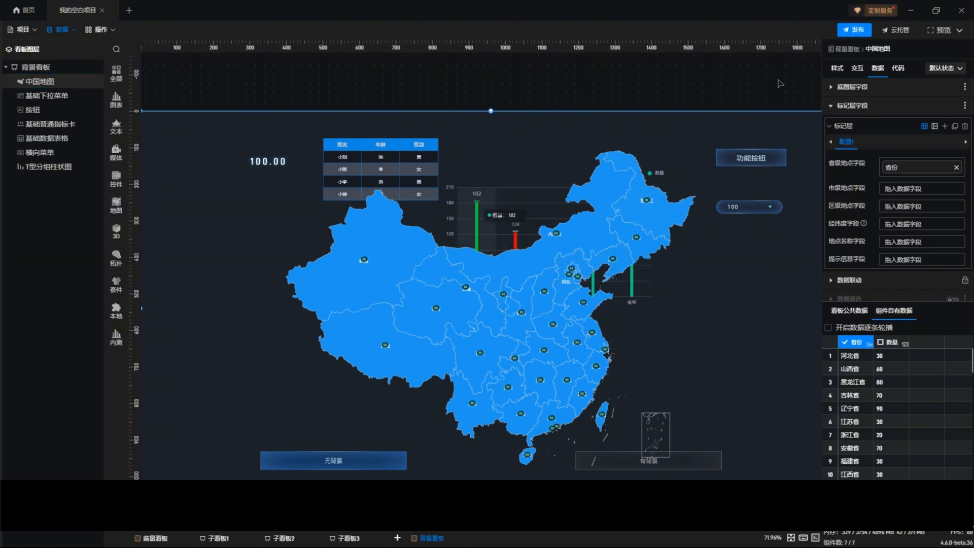
View the base layer (底图层) colour settings of the map and accept its default colour without altering it.
click(837, 69)
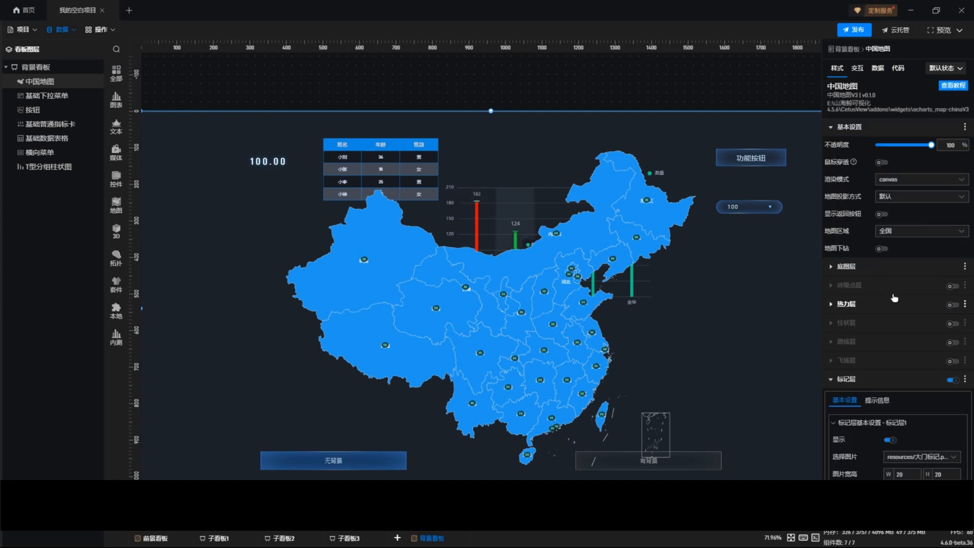
click(877, 268)
scroll(908, 279, down, 3)
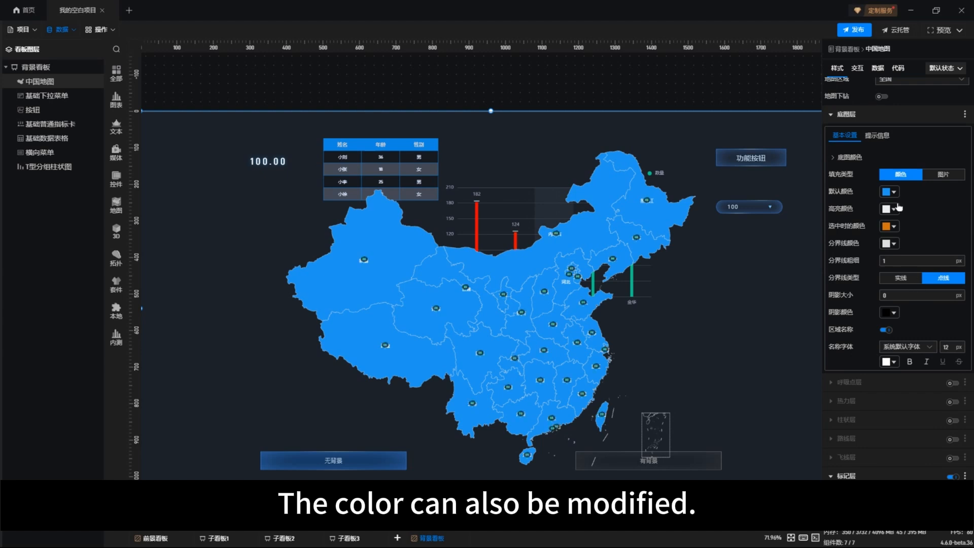
click(887, 192)
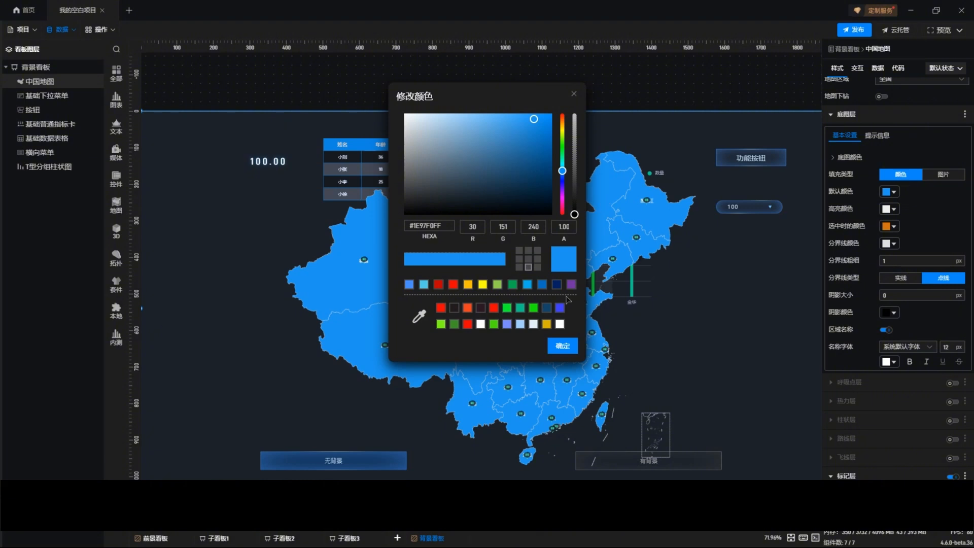
click(562, 345)
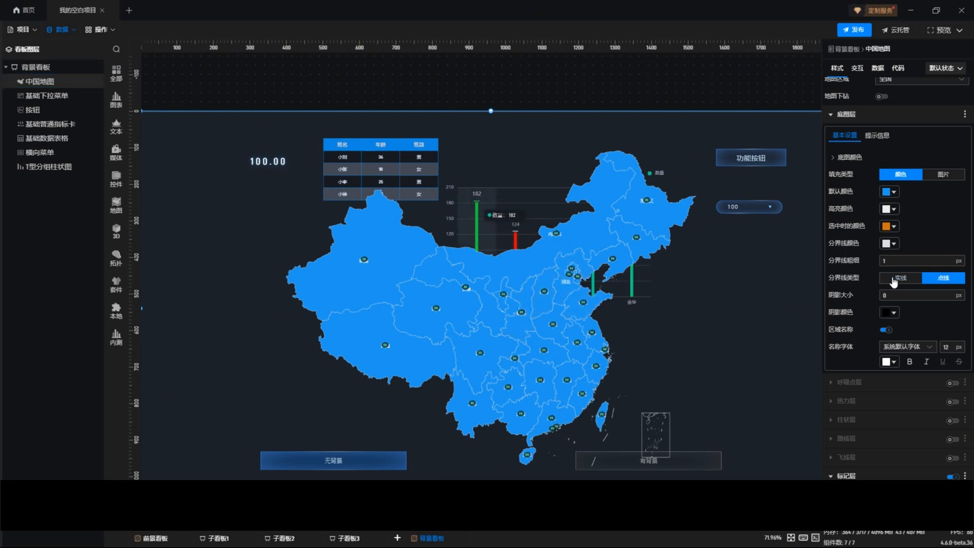
Set the China map's displayed region (地图区域) to 北京市.
scroll(913, 334, up, 3)
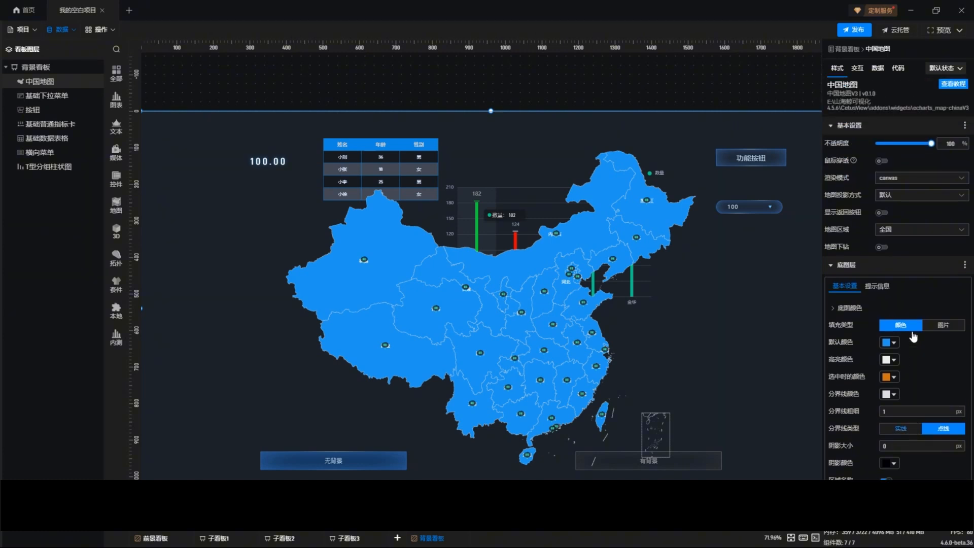
scroll(913, 336, down, 3)
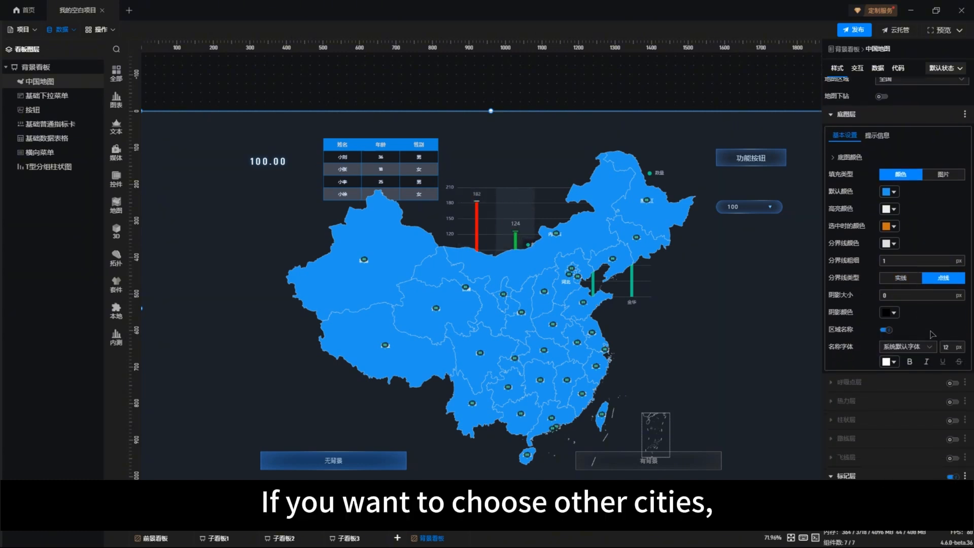
scroll(918, 307, up, 3)
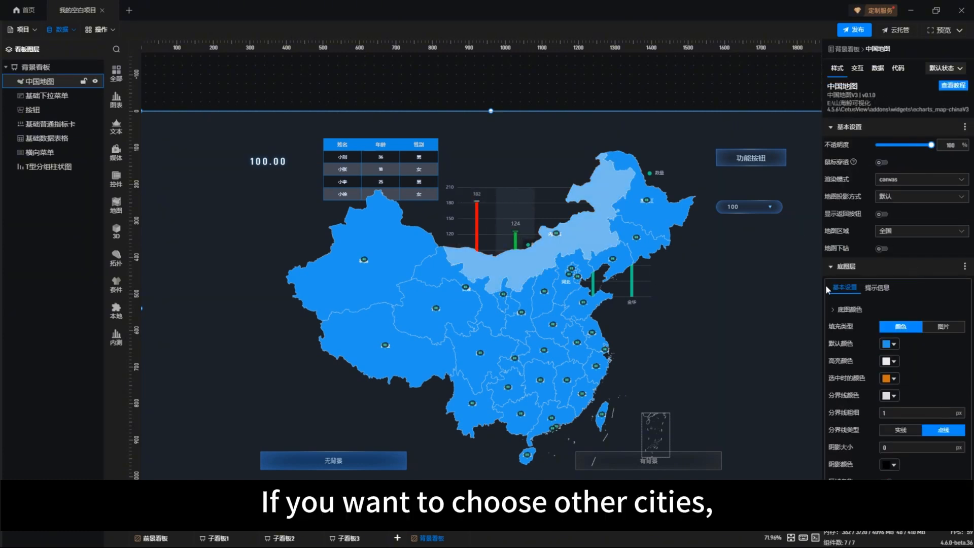
click(900, 229)
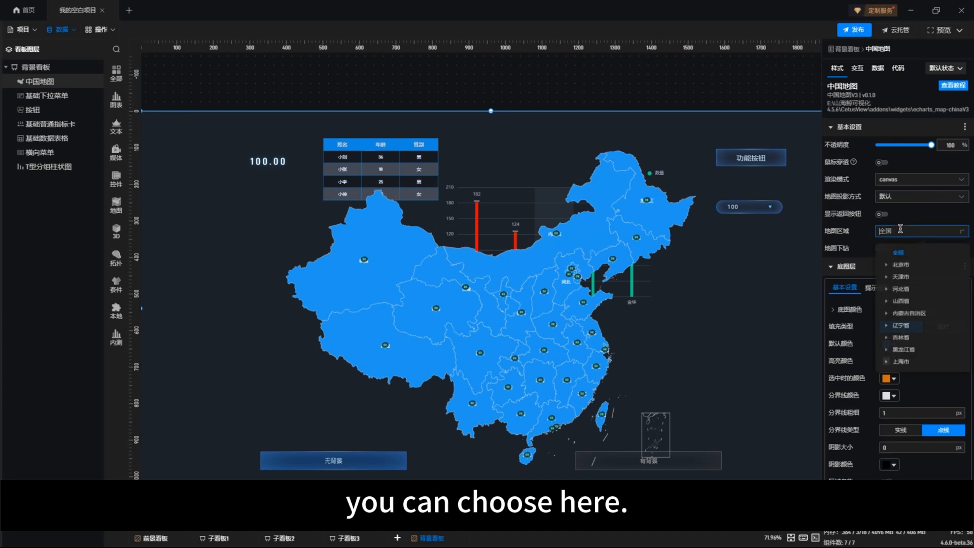
click(898, 267)
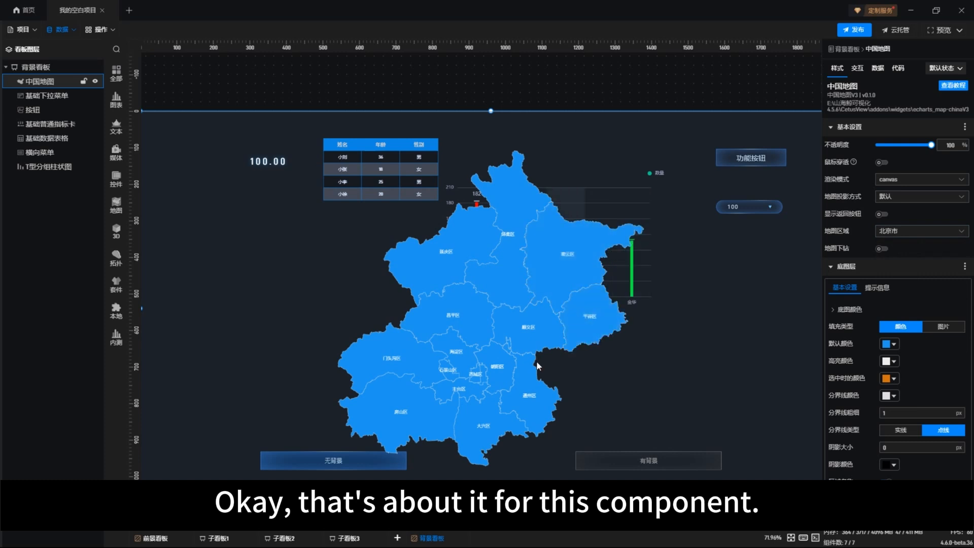
drag(536, 362, 527, 353)
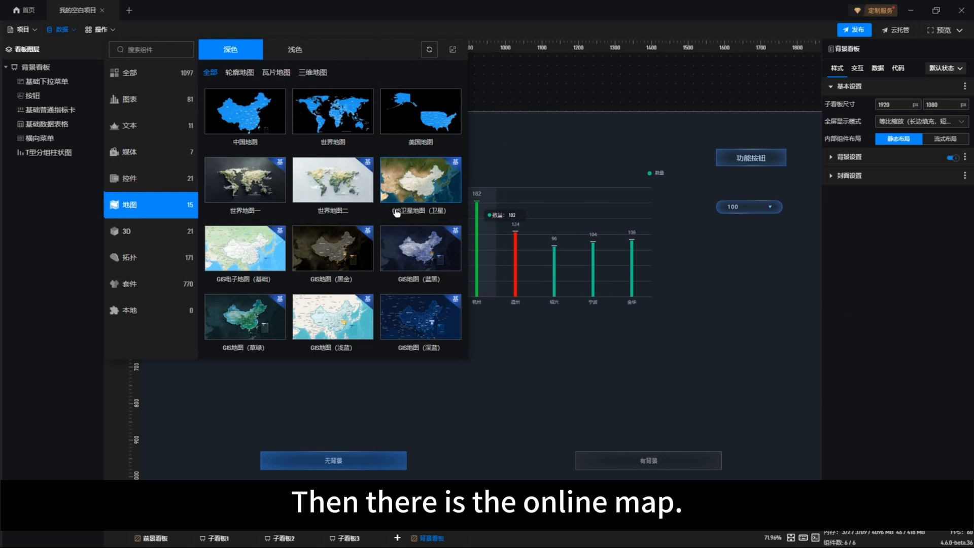
Add the GIS卫星地图（卫星） satellite map component to the dashboard and enter its editing state.
click(411, 193)
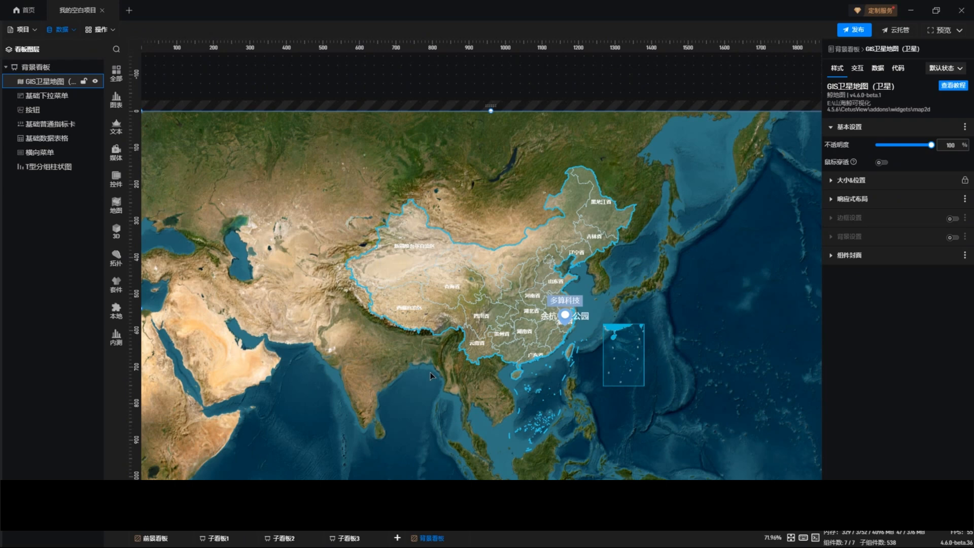
double_click(431, 376)
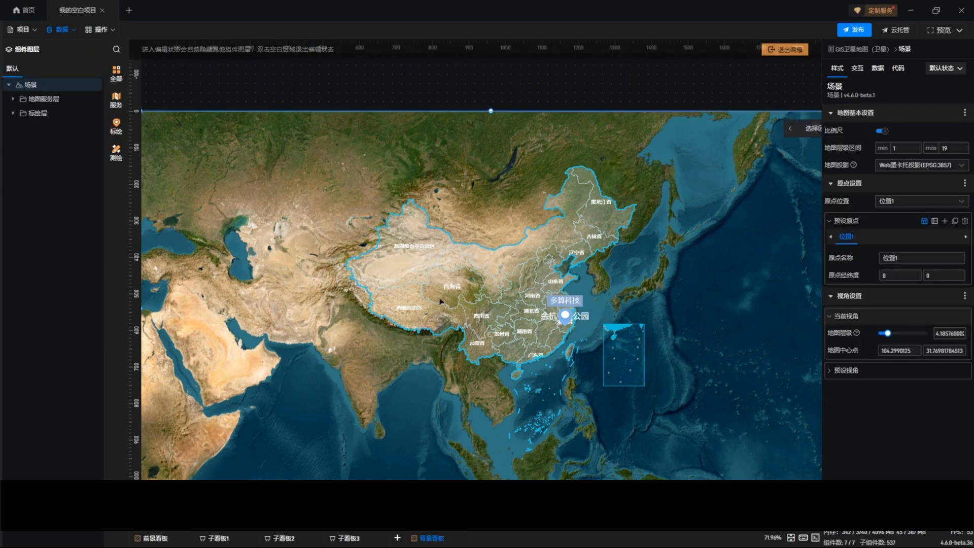
scroll(436, 302, up, 3)
scroll(436, 300, down, 3)
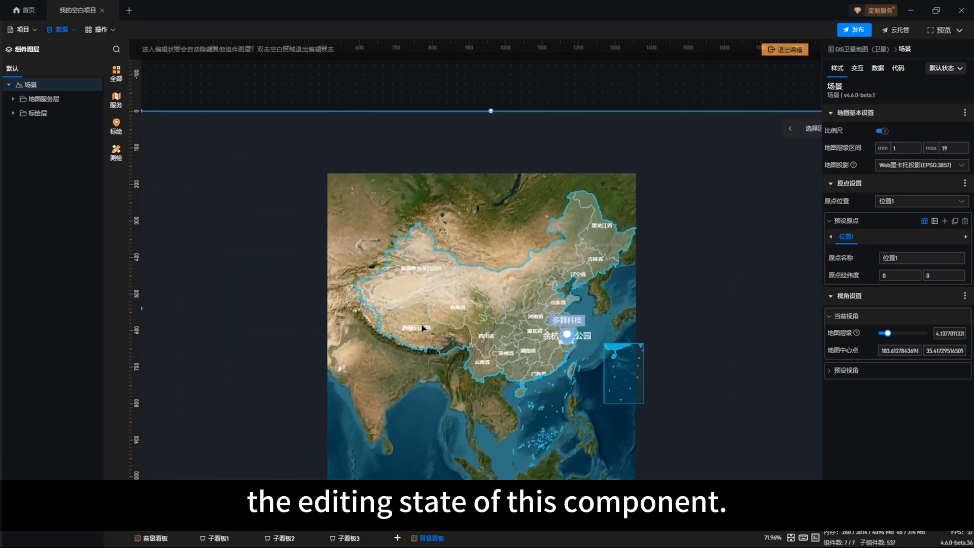
scroll(421, 328, up, 2)
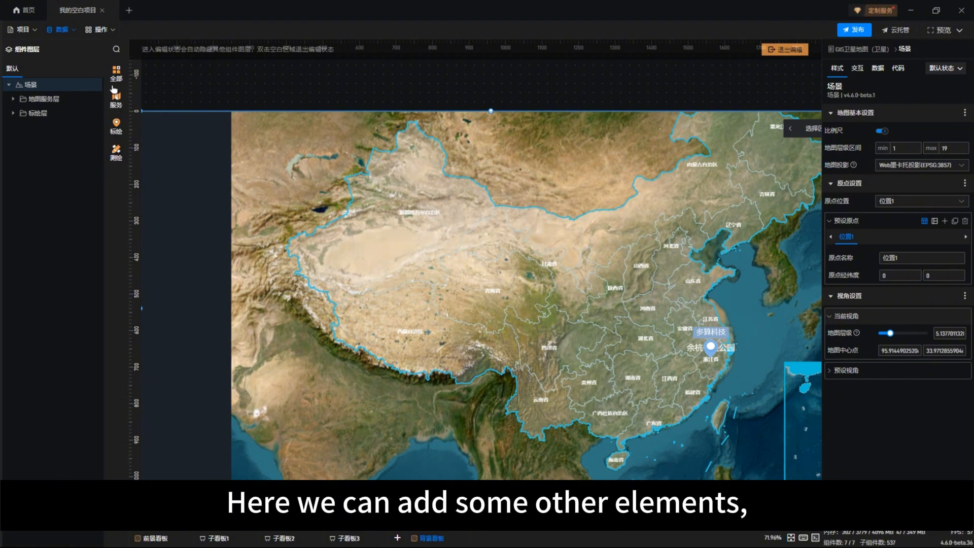
Add the 电影院 marker from the map's plotting (标绘) elements and place it at four spots, in 新疆, 西藏, 四川 and 甘肃.
click(116, 74)
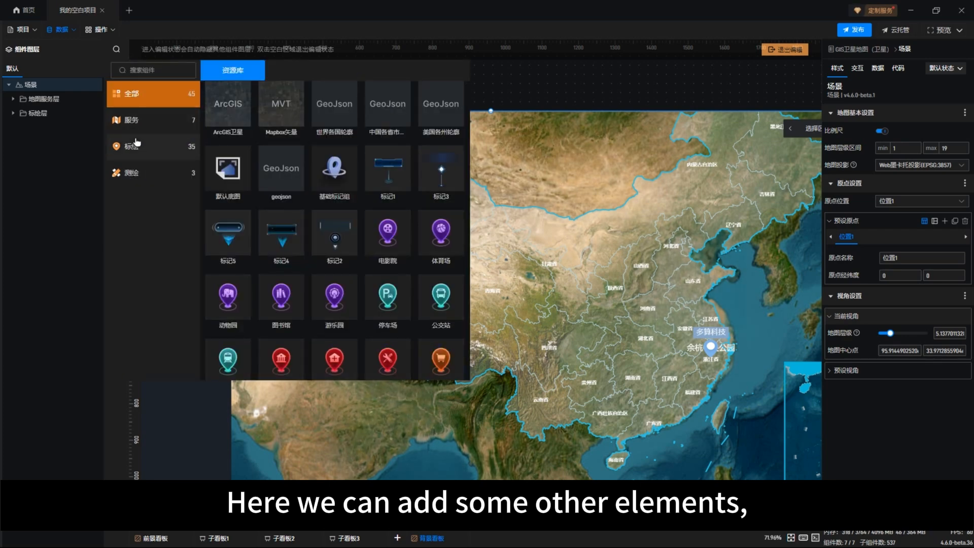
click(131, 121)
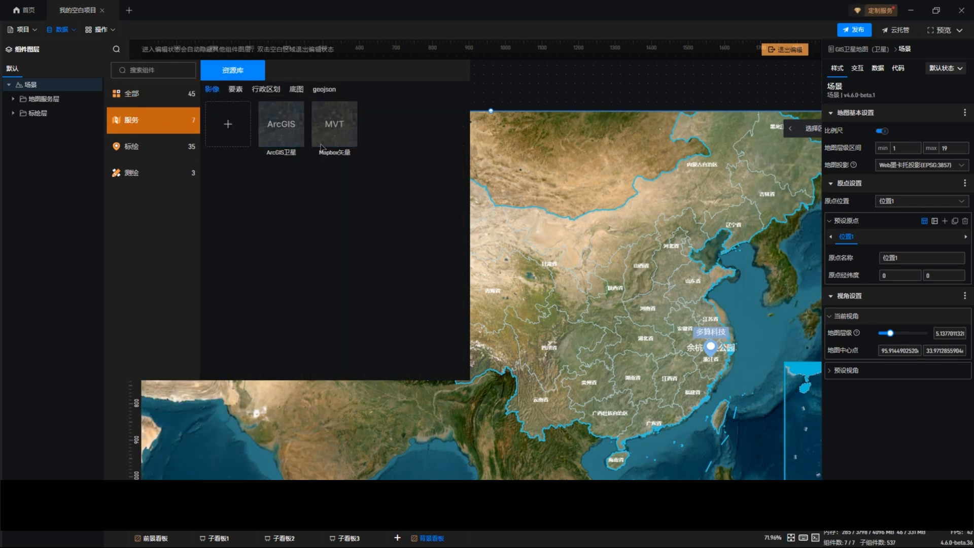
click(146, 146)
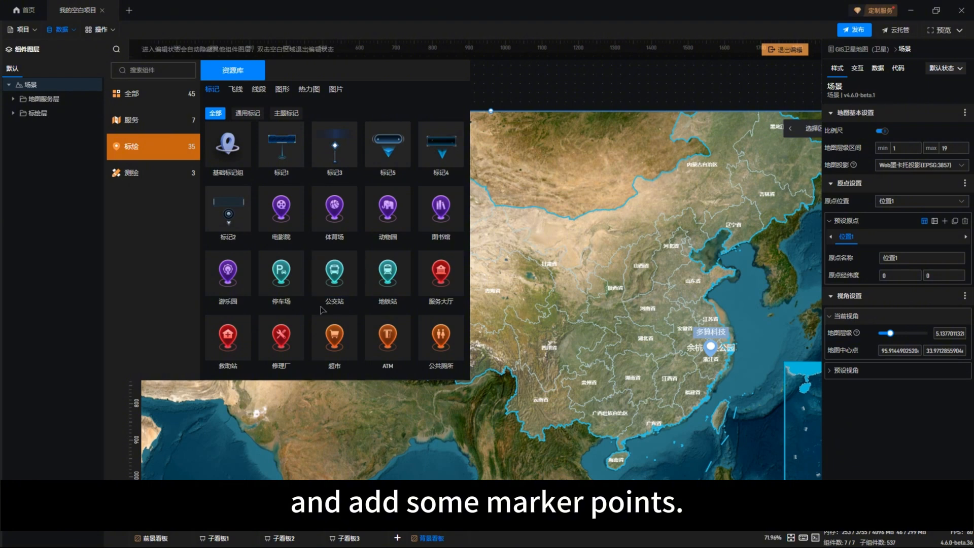
click(282, 208)
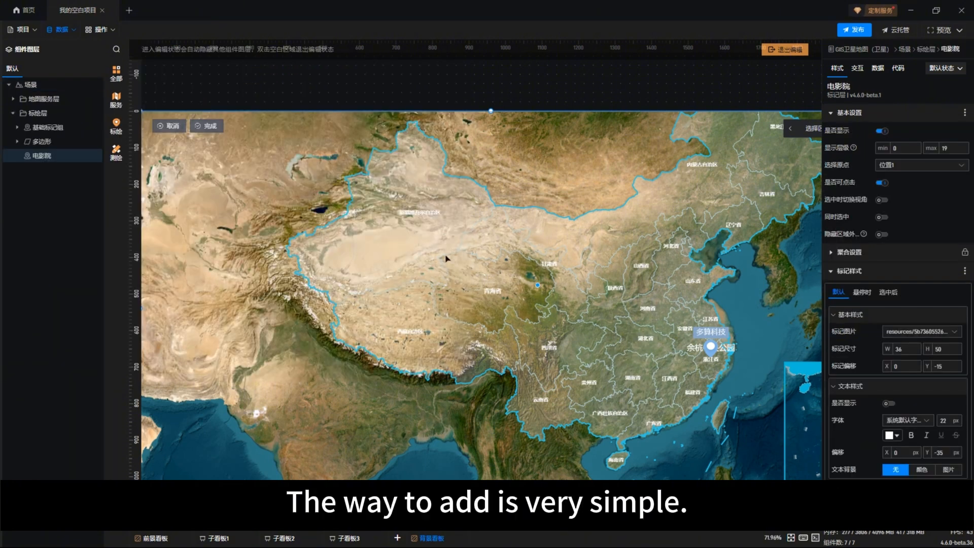
click(414, 240)
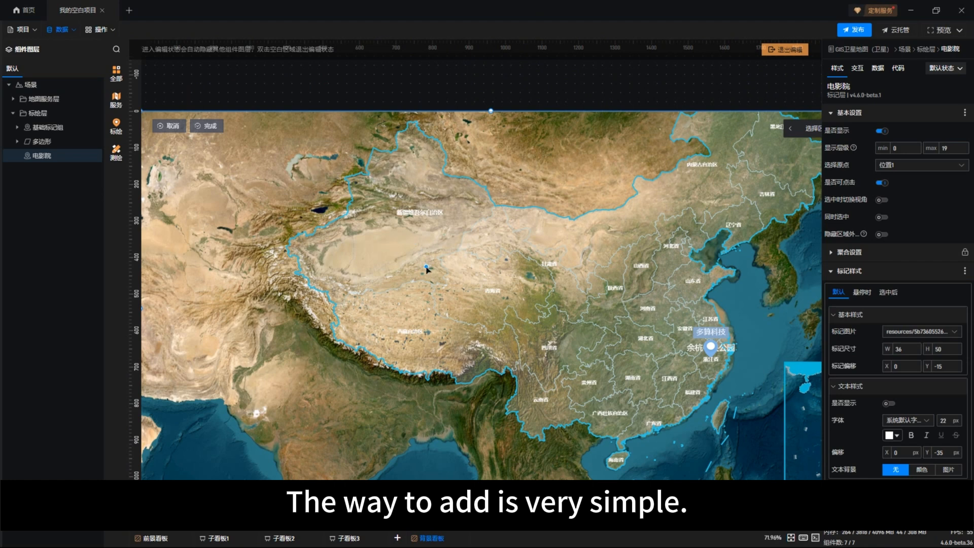
click(426, 267)
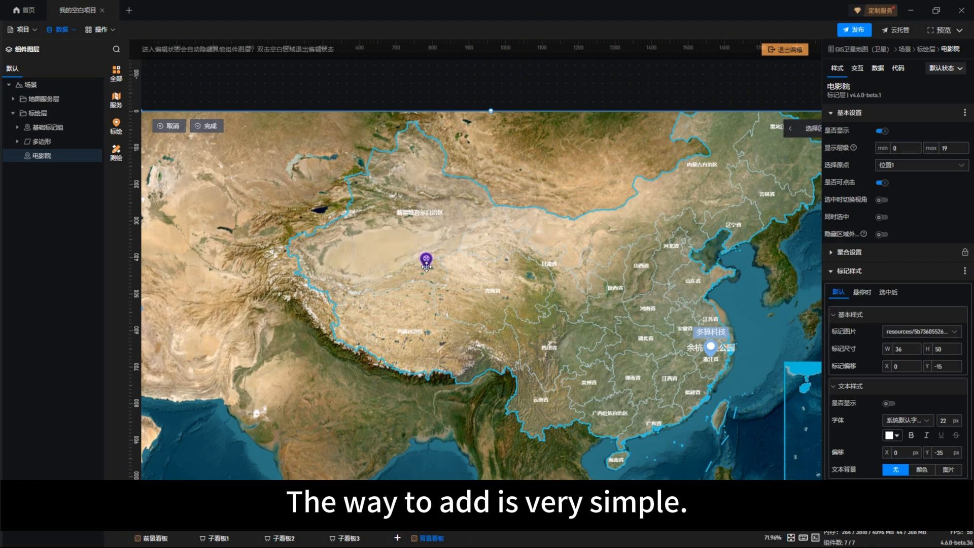
click(440, 325)
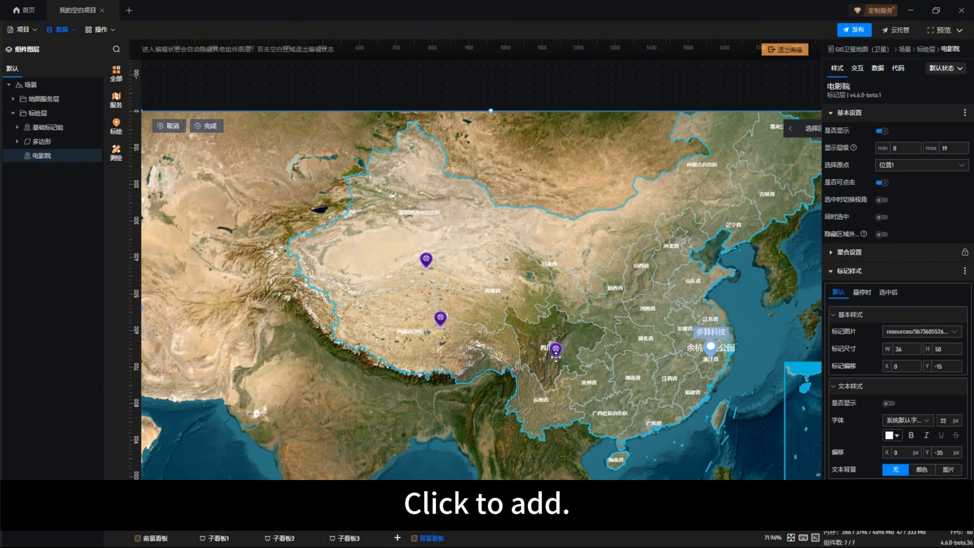
click(566, 281)
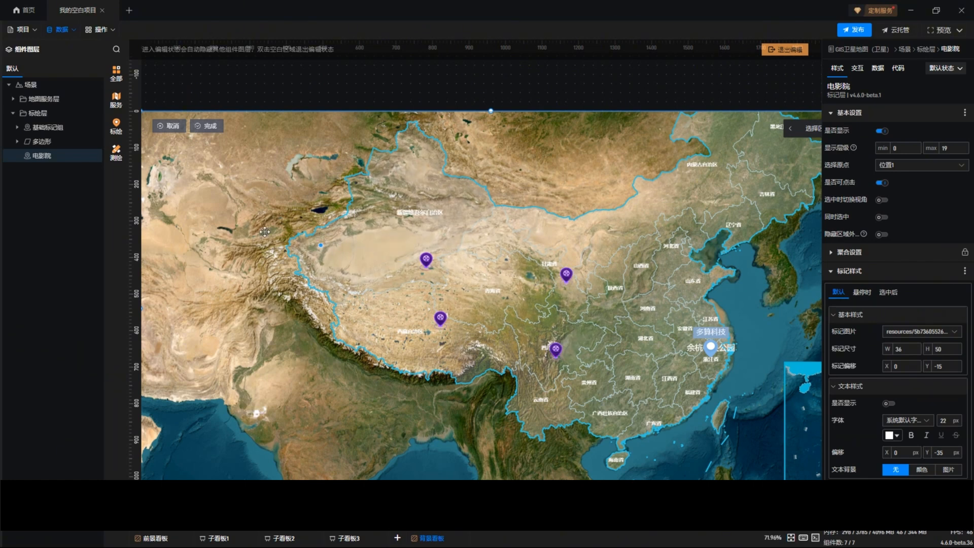
Draw a 距离 measurement on the satellite map from the sea beside 海南 to Taiwan's west coast, and leave the map's editing state.
click(116, 152)
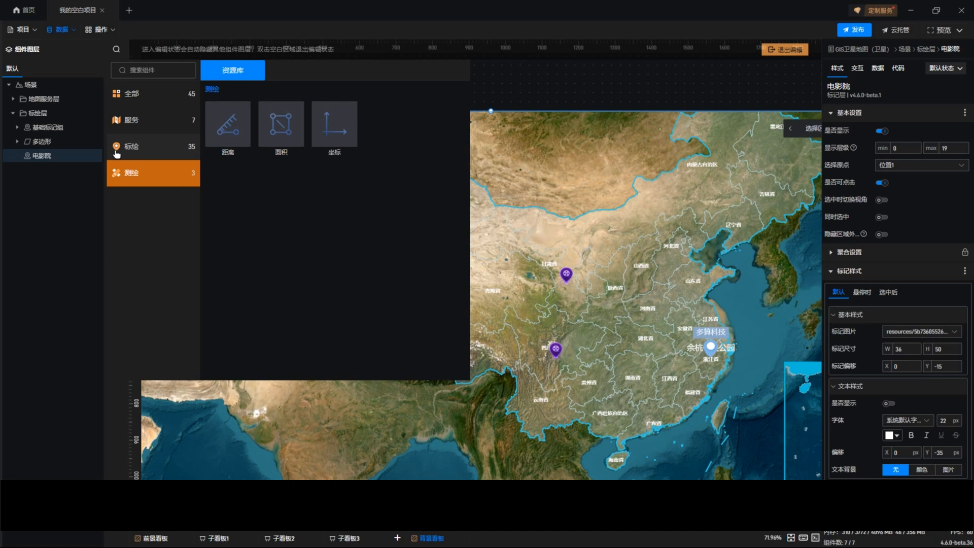
click(229, 135)
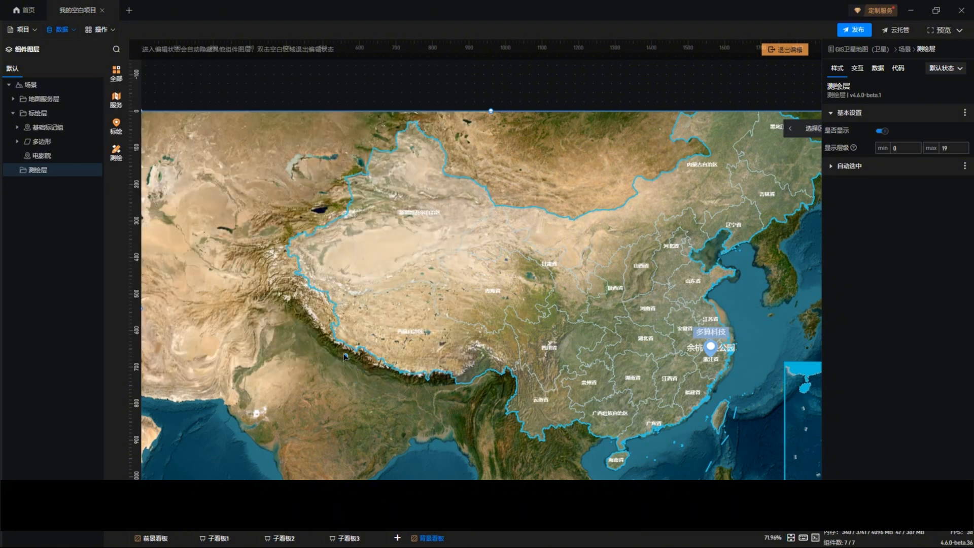
click(632, 455)
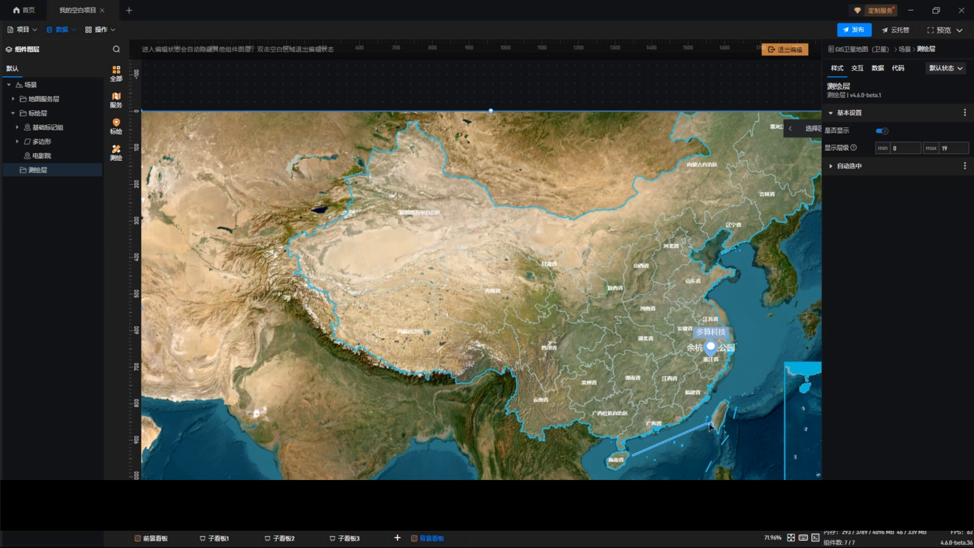
double_click(708, 425)
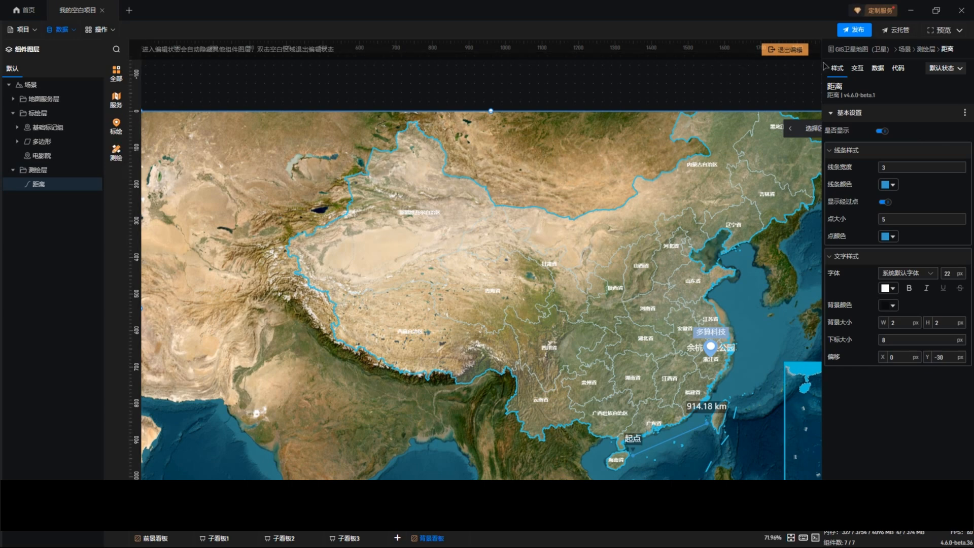
click(785, 51)
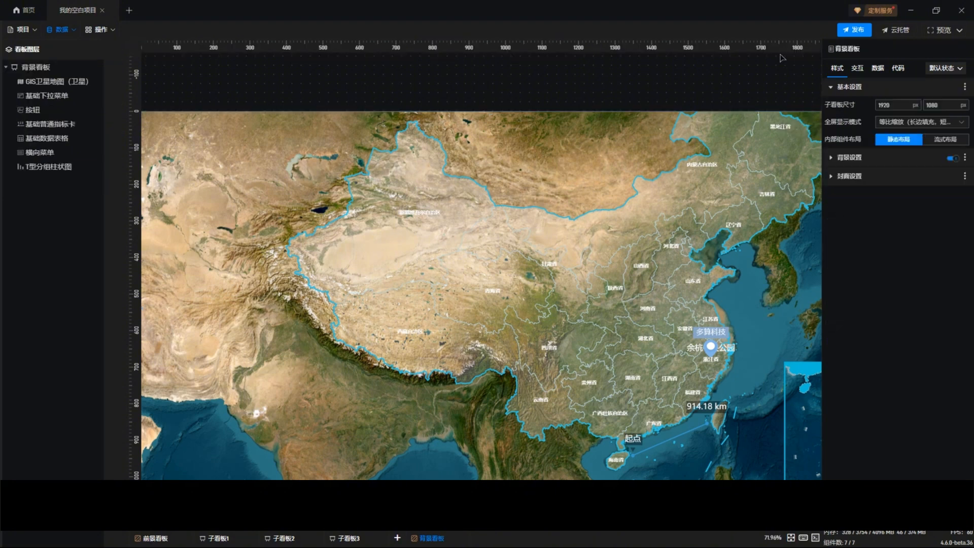
Switch to the 山海鲸 video tutorial site in the browser and open the 瓦片地图 course under 地图专题.
scroll(562, 254, down, 2)
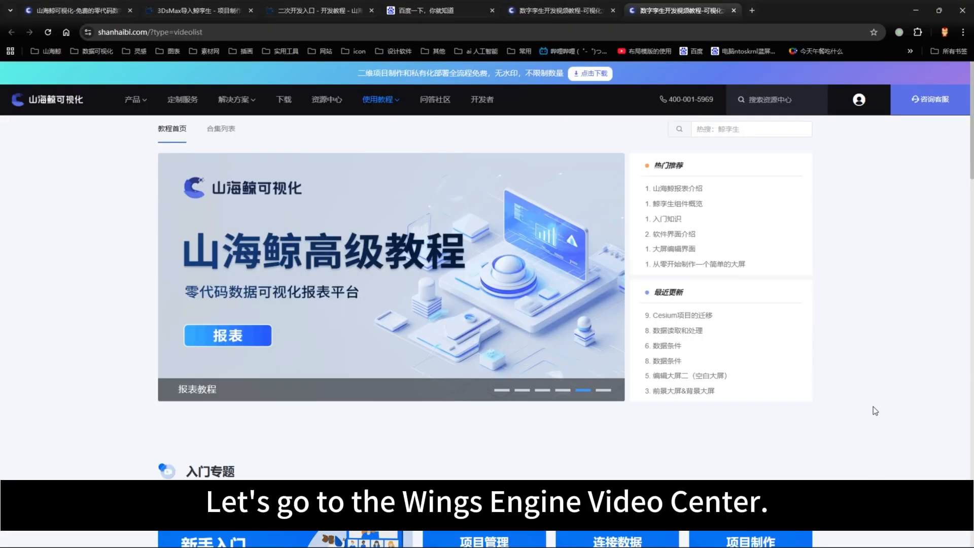
scroll(786, 432, down, 4)
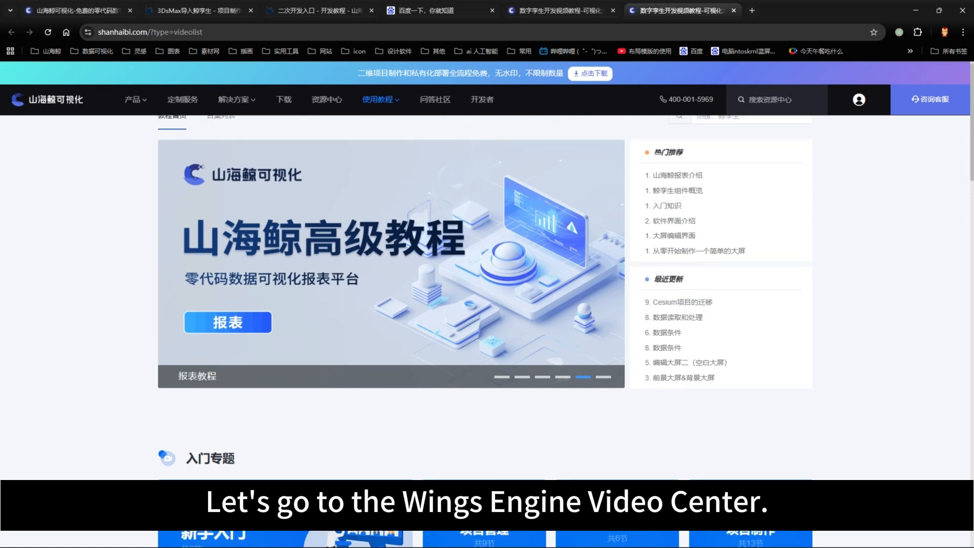
scroll(554, 477, down, 3)
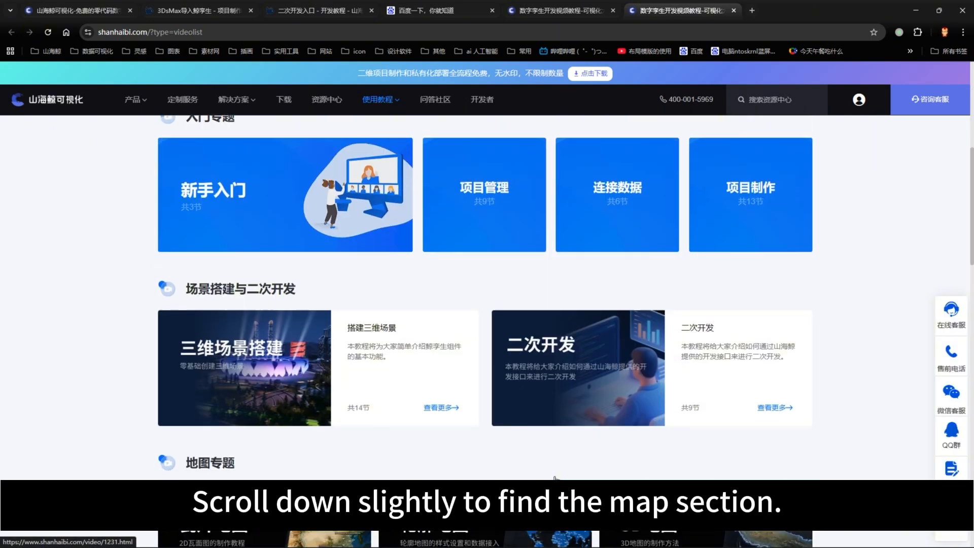
scroll(554, 478, down, 3)
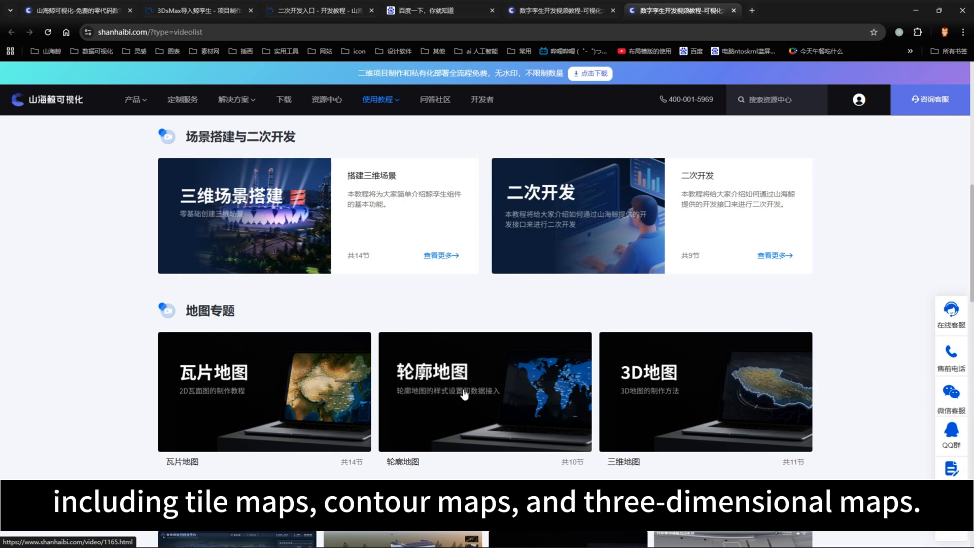
click(232, 380)
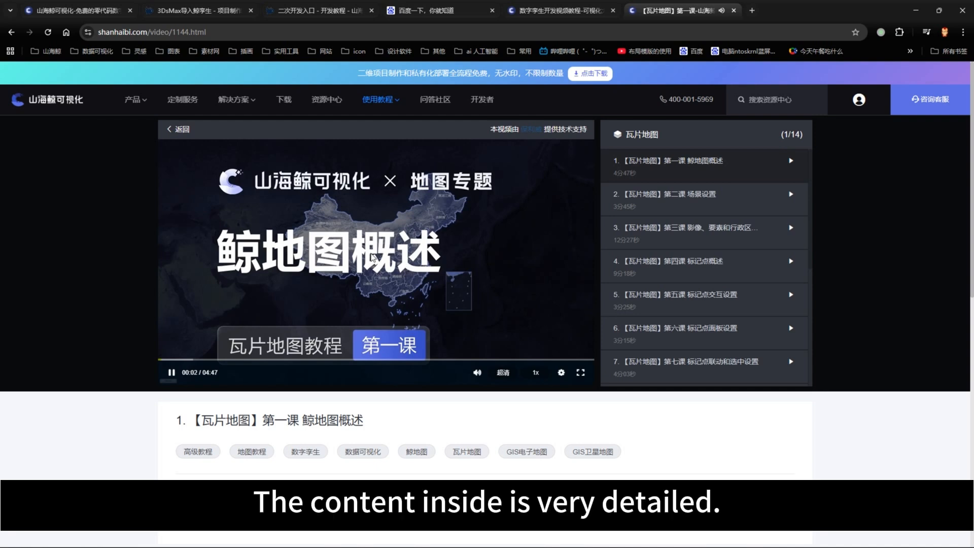
Look through the 瓦片地图 course's lesson list for the topics beyond marker points.
scroll(666, 209, down, 1)
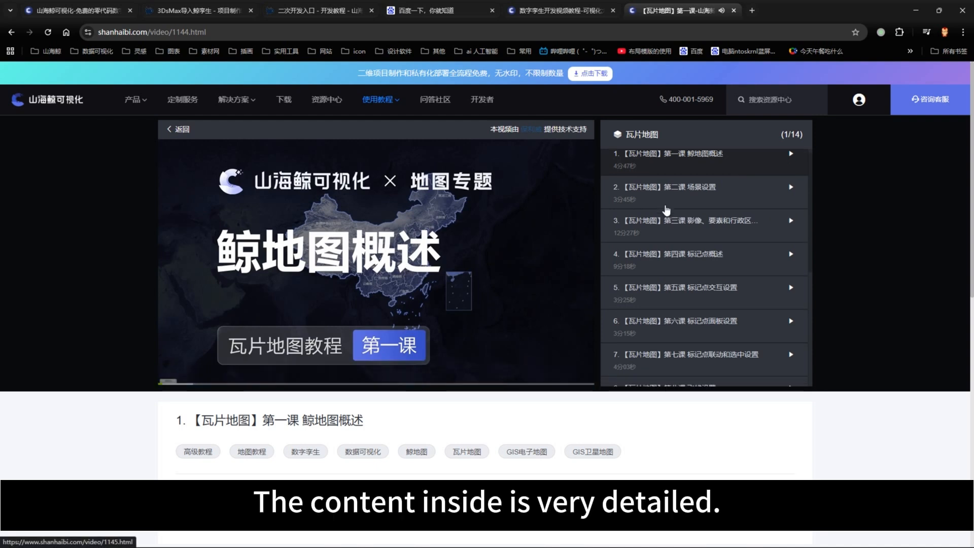
scroll(666, 210, down, 1)
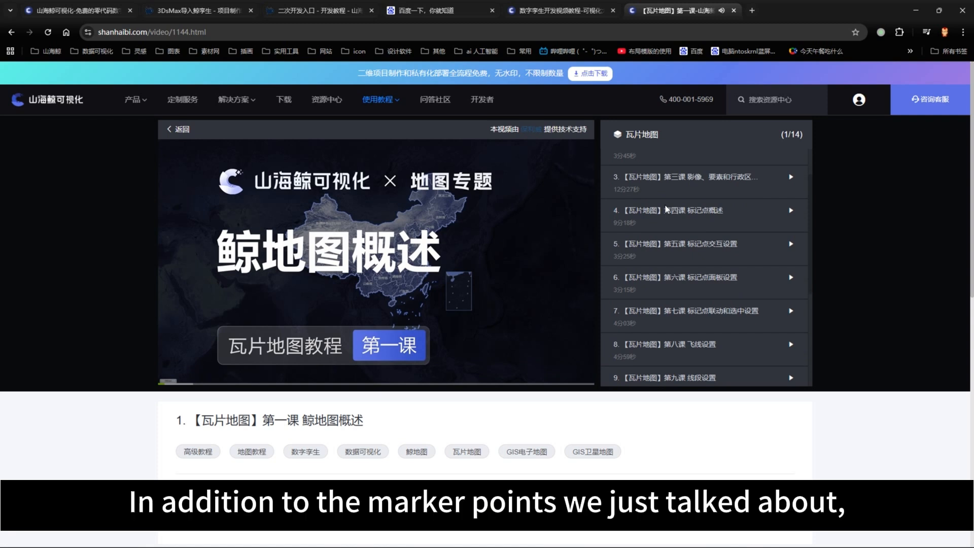
scroll(666, 210, down, 1)
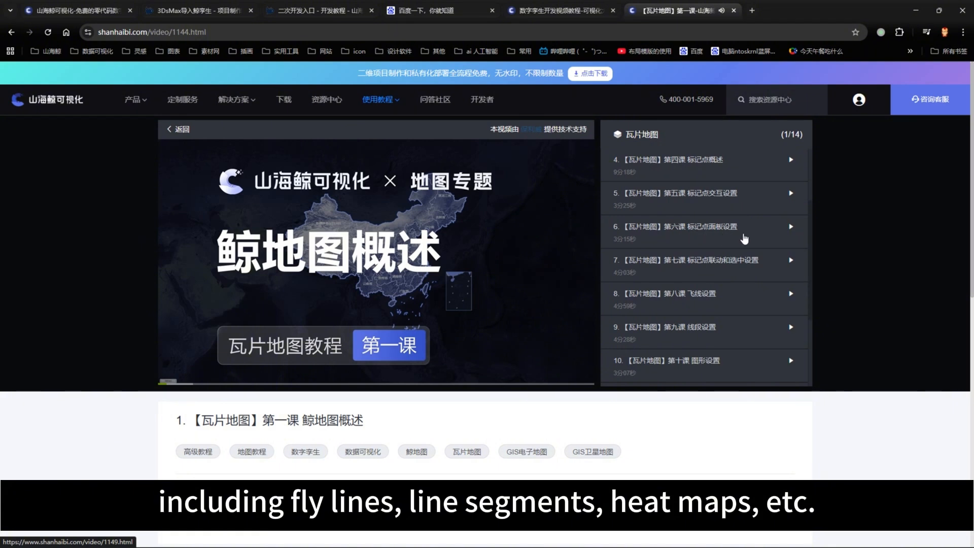
scroll(707, 268, down, 1)
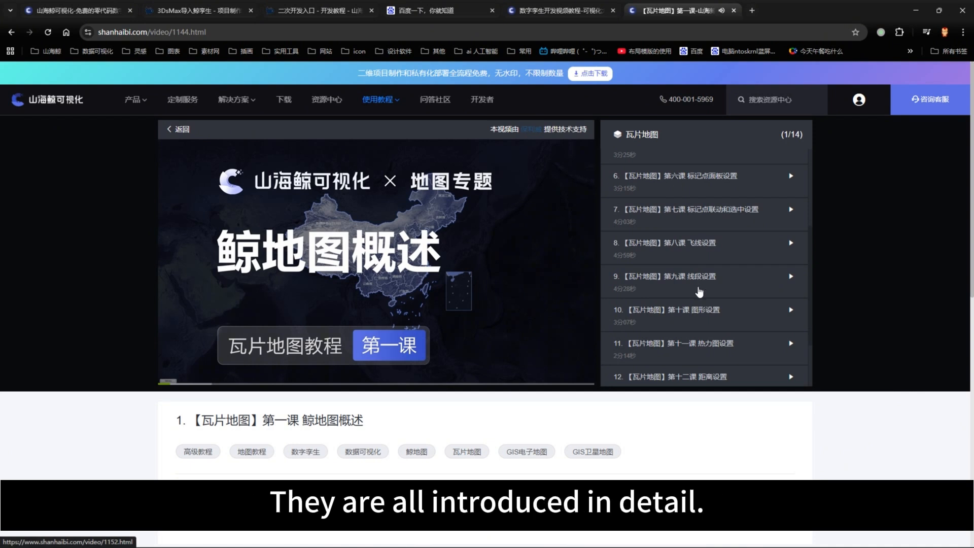
scroll(698, 290, down, 2)
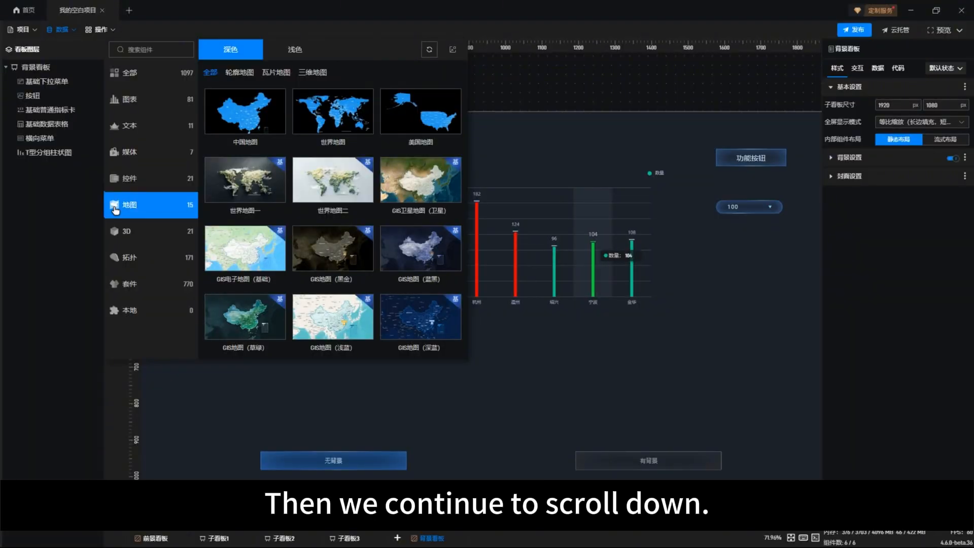
Look through the 3D and 拓扑 components, including the 钢铁制造 set and its 示例 category.
click(126, 231)
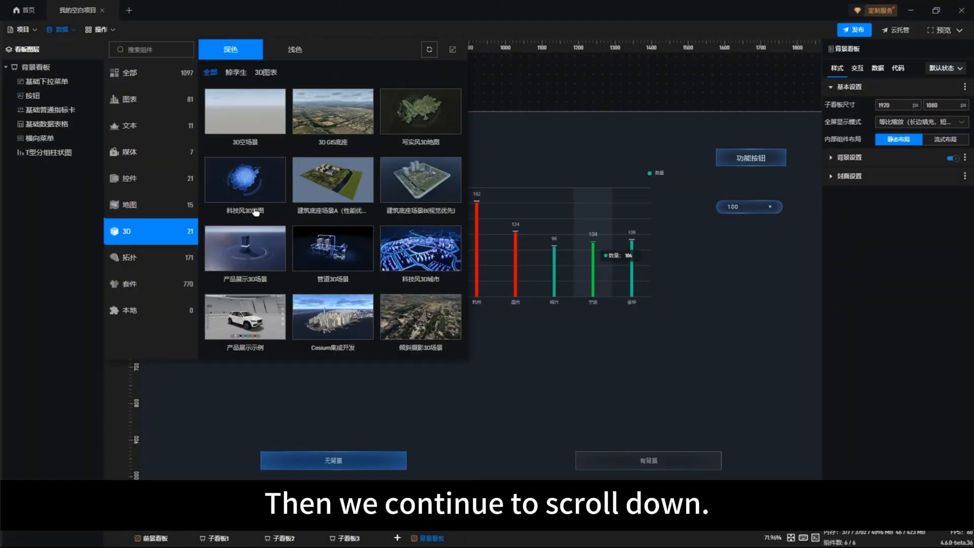
click(138, 256)
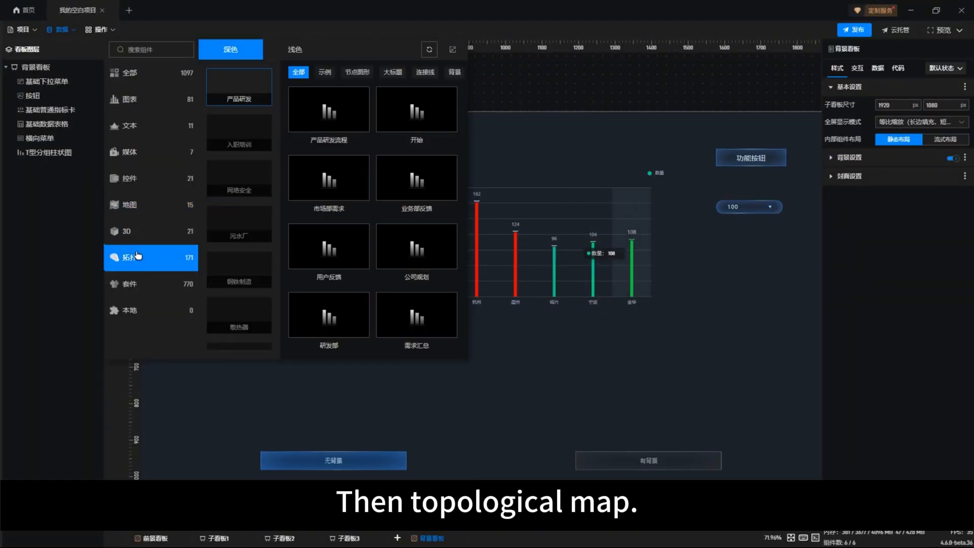
scroll(357, 211, down, 5)
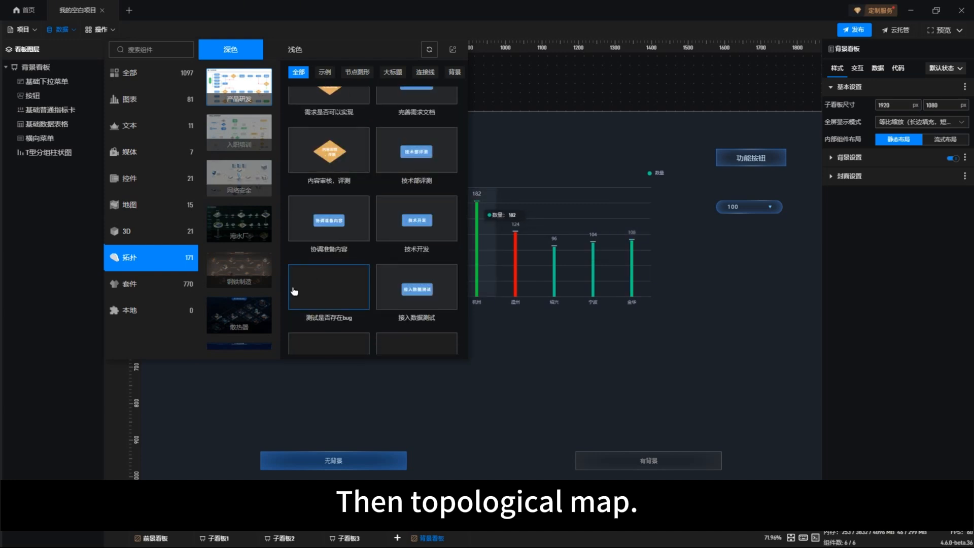
scroll(295, 290, up, 4)
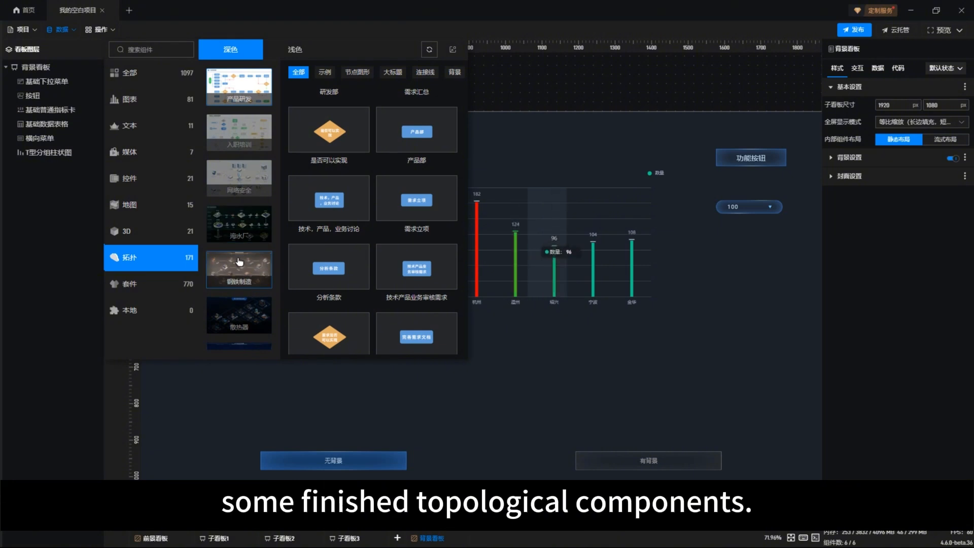
click(240, 261)
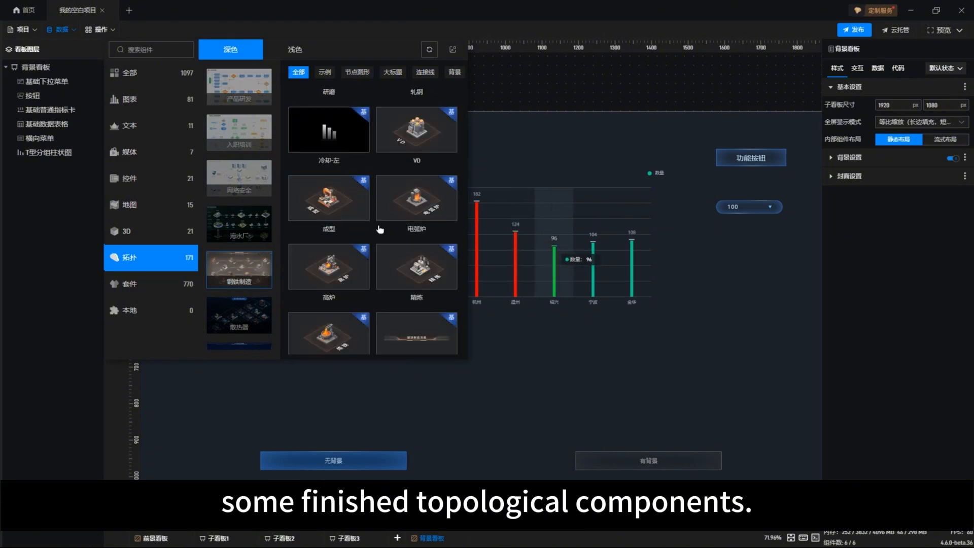
scroll(379, 231, down, 2)
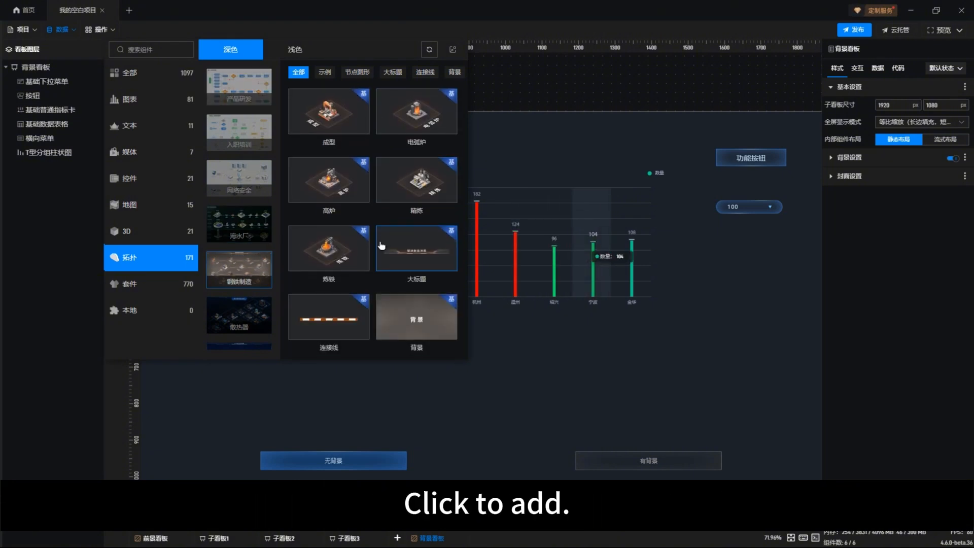
scroll(378, 279, down, 5)
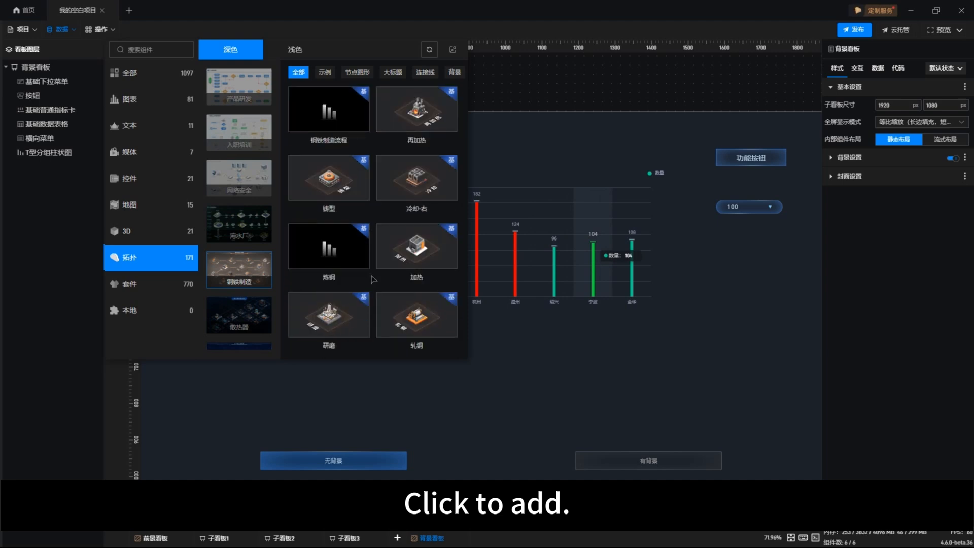
click(323, 71)
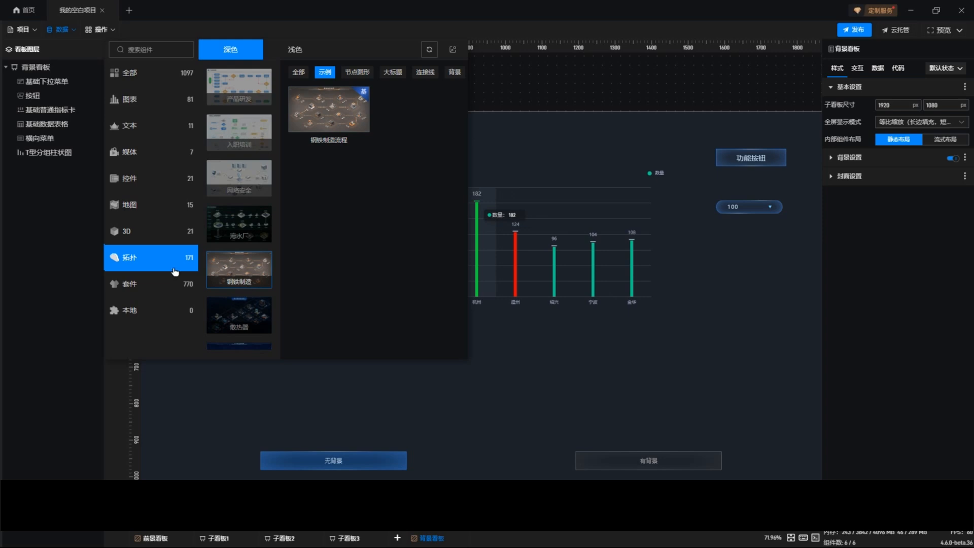
Add the 大标题(1920X1080) decoration from the 免费套件 kit and move it up toward the board's upper edge.
click(128, 287)
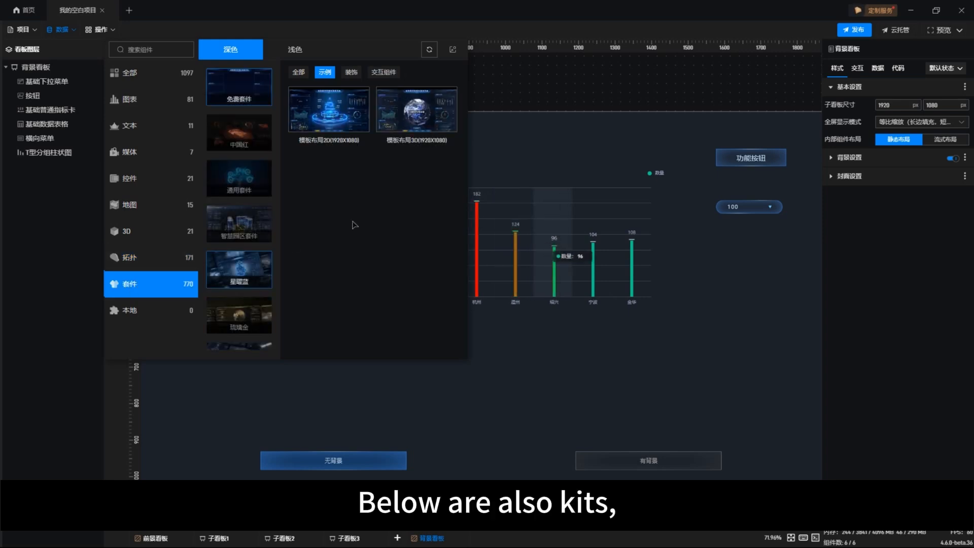
scroll(256, 175, down, 4)
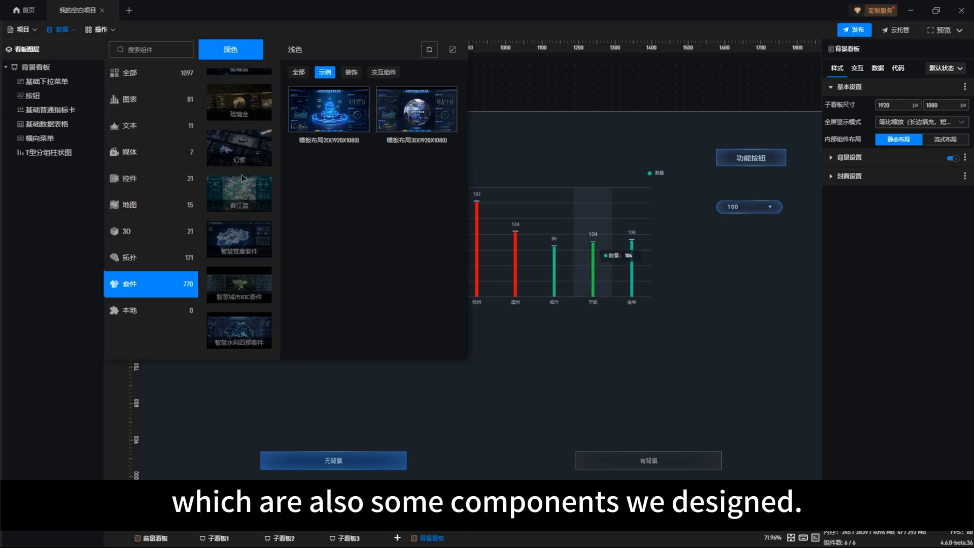
scroll(246, 238, up, 5)
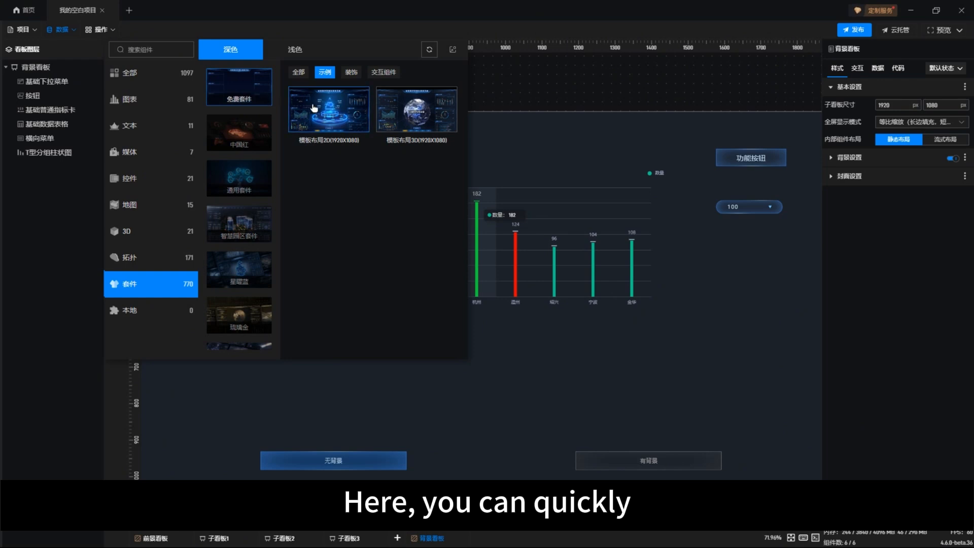
click(351, 71)
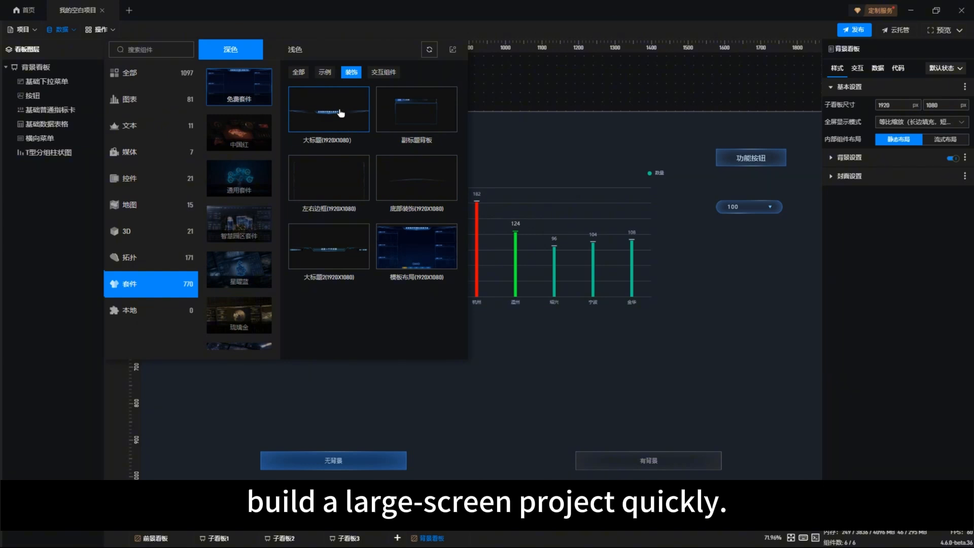
click(339, 112)
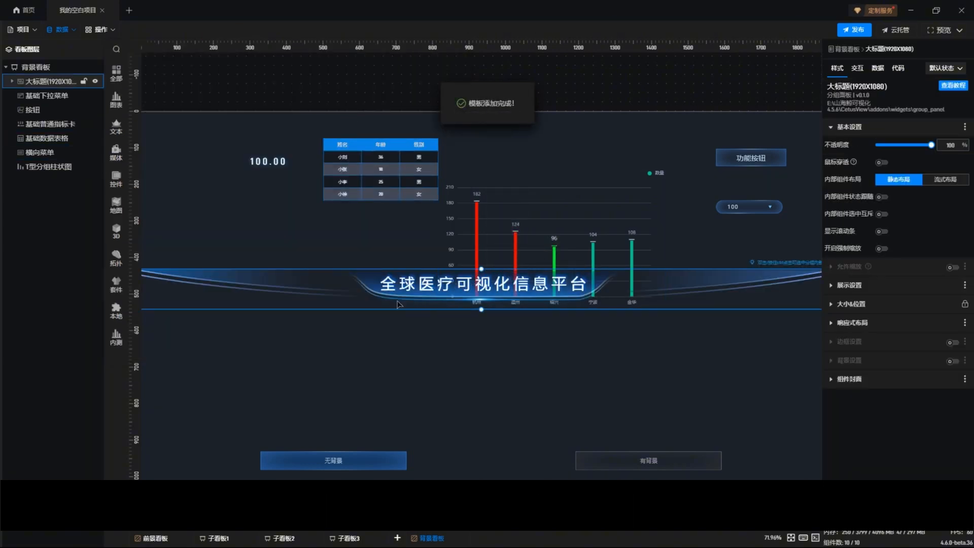
drag(374, 272, 372, 145)
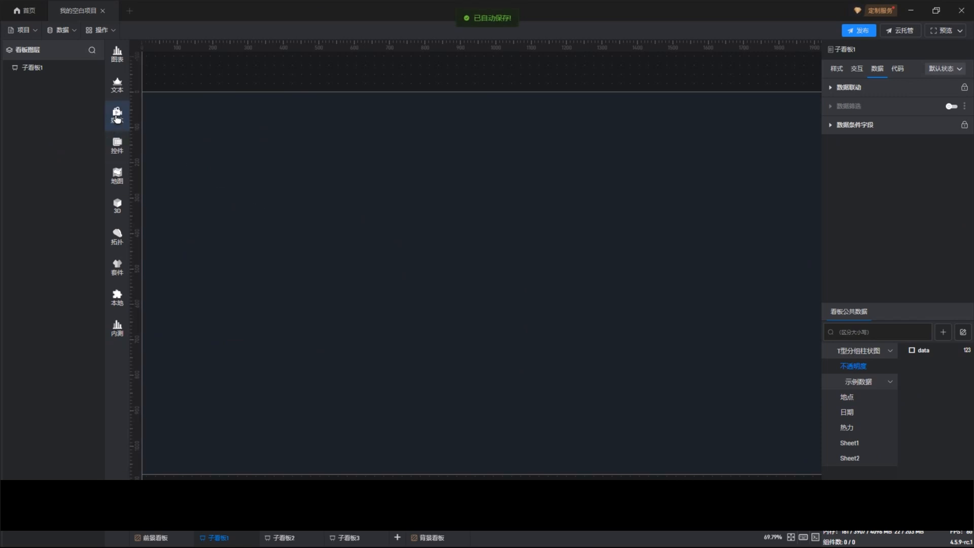
Add a 基础数据表格 text component to 子看板1, move it toward the upper left and enlarge it from its lower-right corner.
click(117, 84)
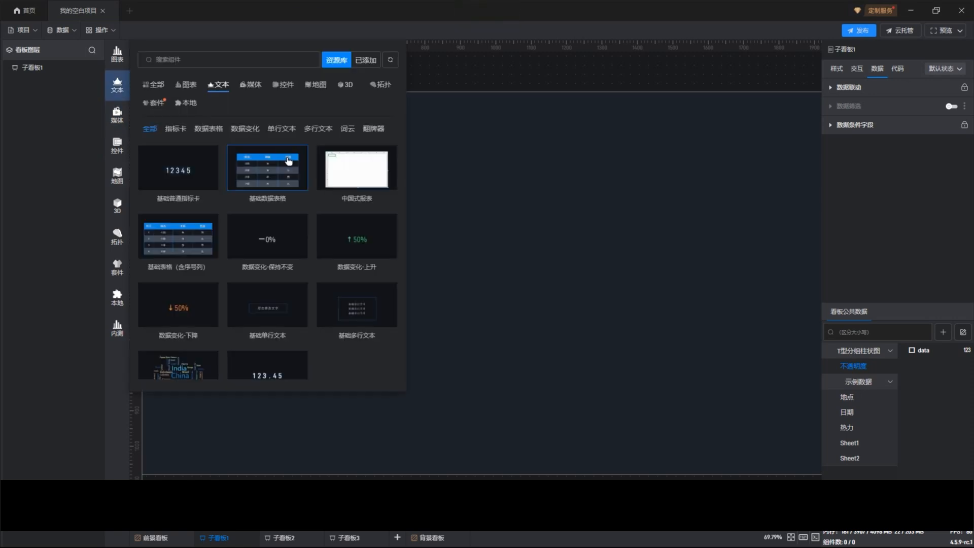
click(260, 153)
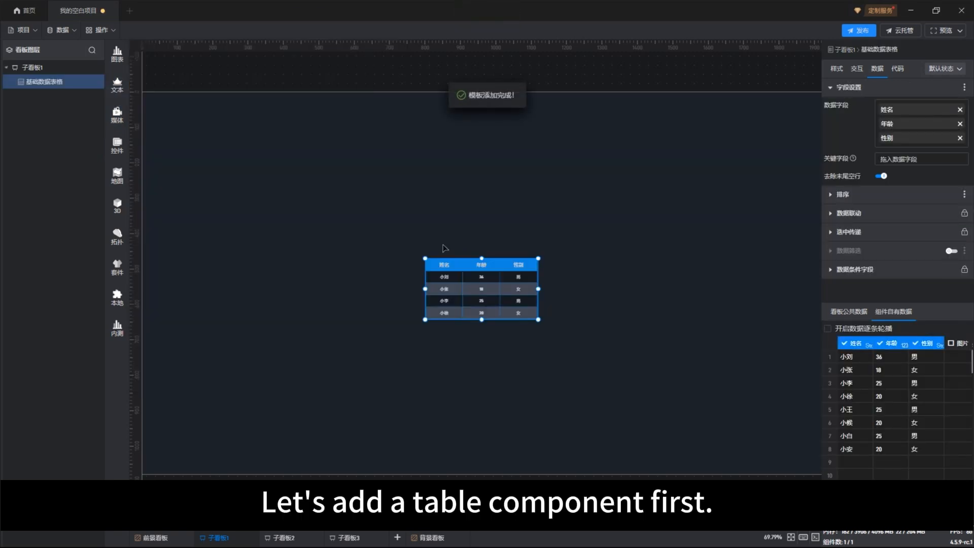
drag(484, 278, 432, 196)
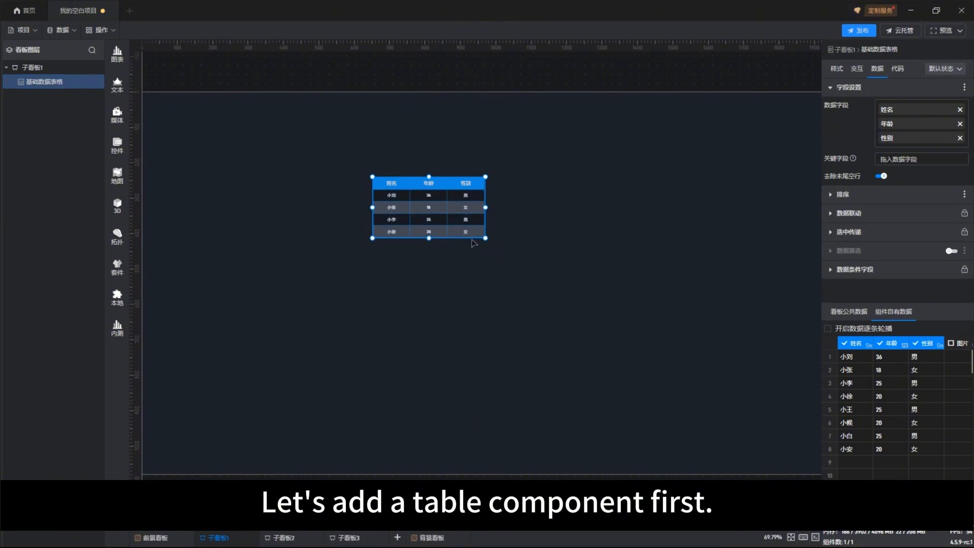
drag(487, 238, 678, 352)
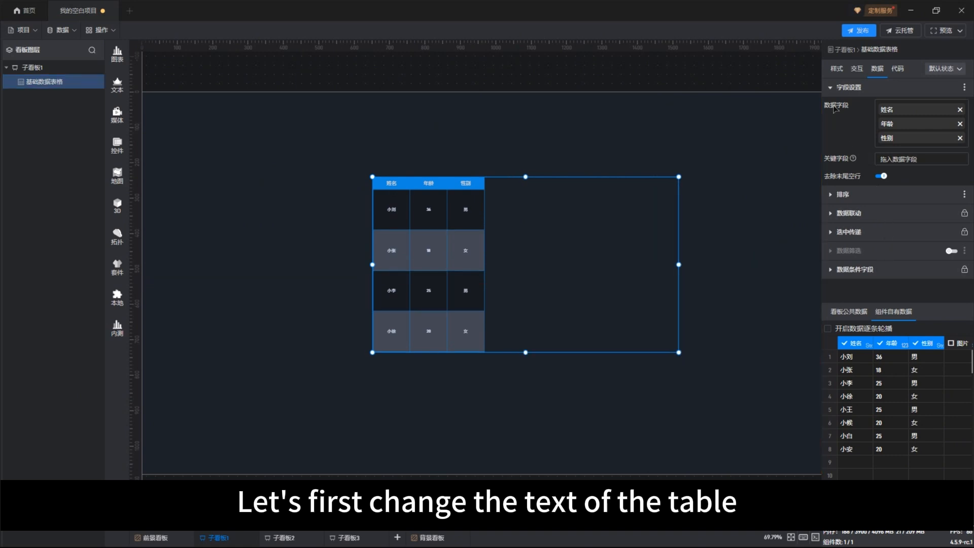
Set the column width of the table's 姓名, 年龄 and 性别 content columns to 300 px each.
click(837, 68)
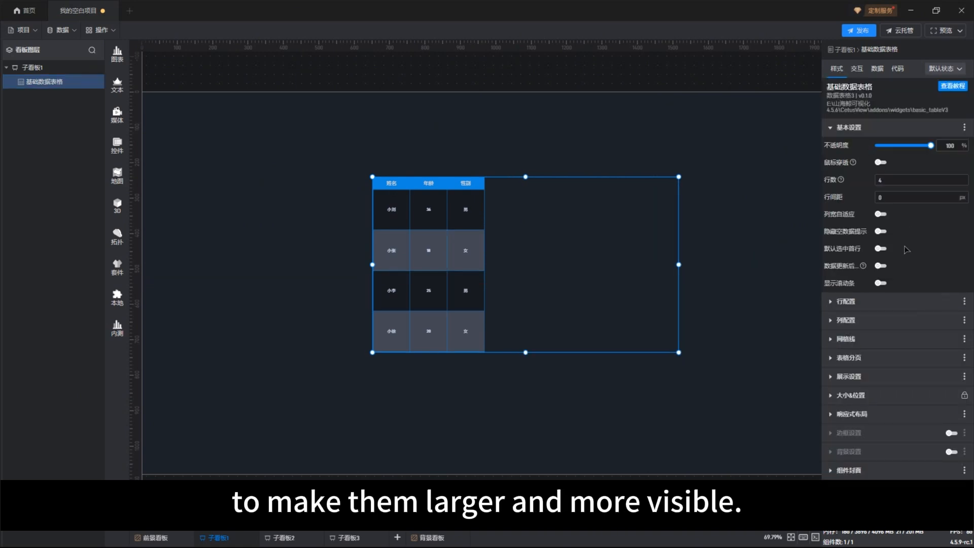
click(860, 321)
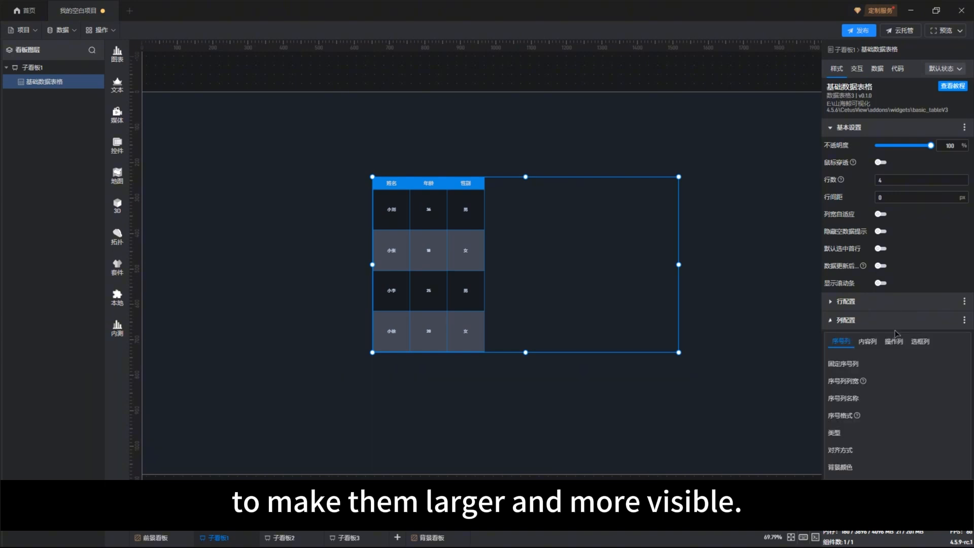
scroll(882, 324, down, 1)
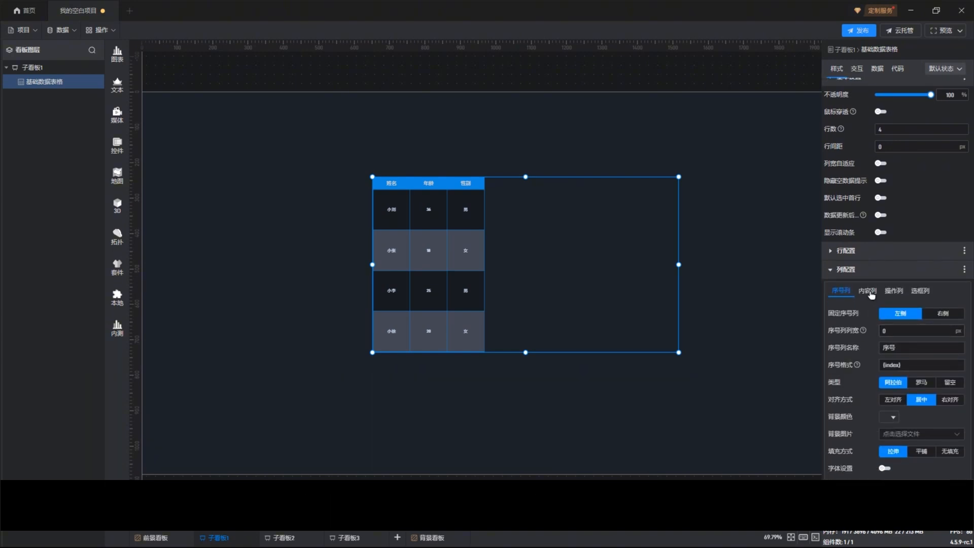
click(867, 291)
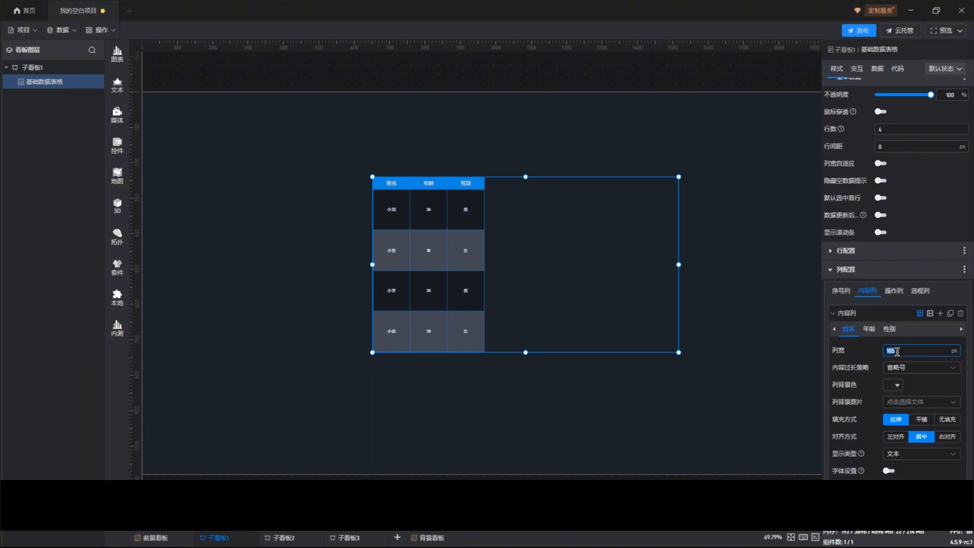
text(300)
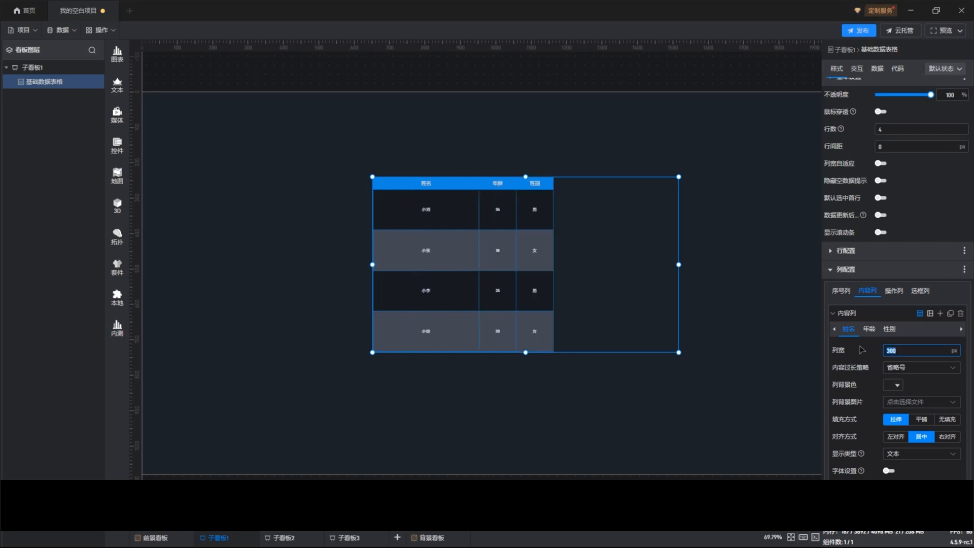
click(868, 329)
click(890, 330)
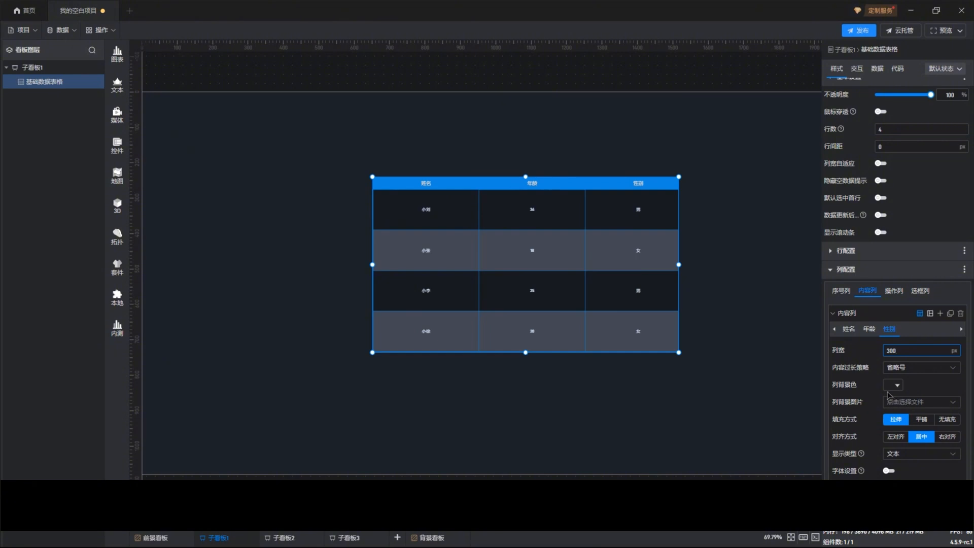
Enable 字体设置 for the 性别, 年龄 and 姓名 columns, and shift the table slightly up and to the left.
click(888, 471)
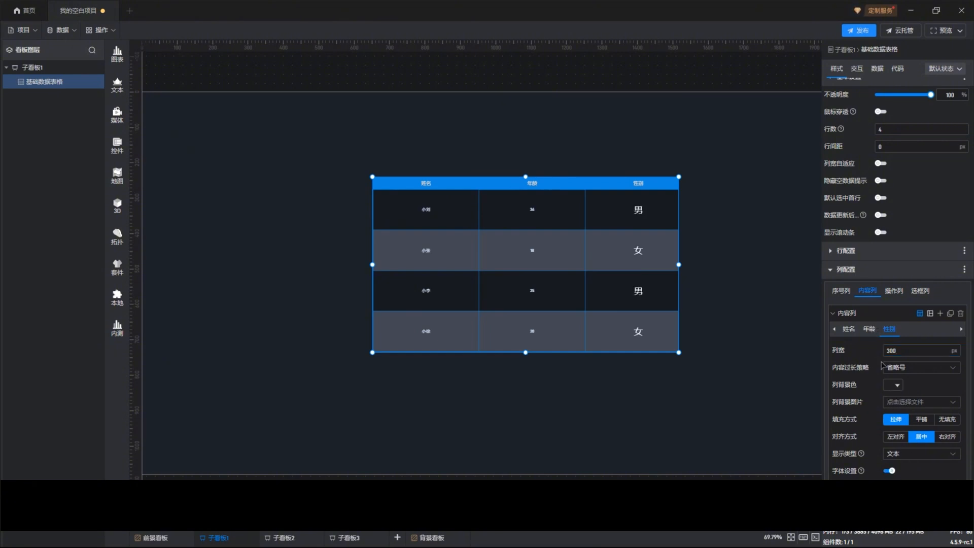
click(869, 329)
click(897, 472)
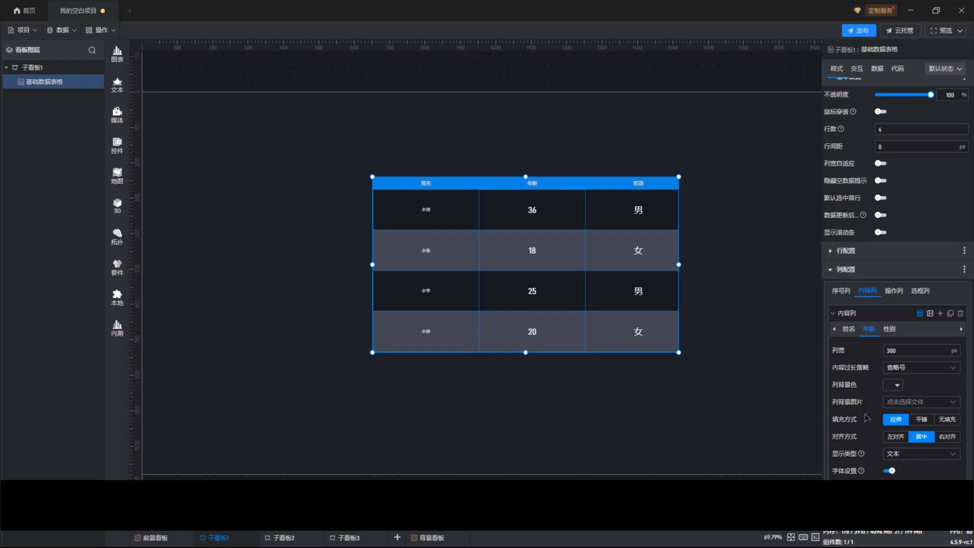
click(849, 329)
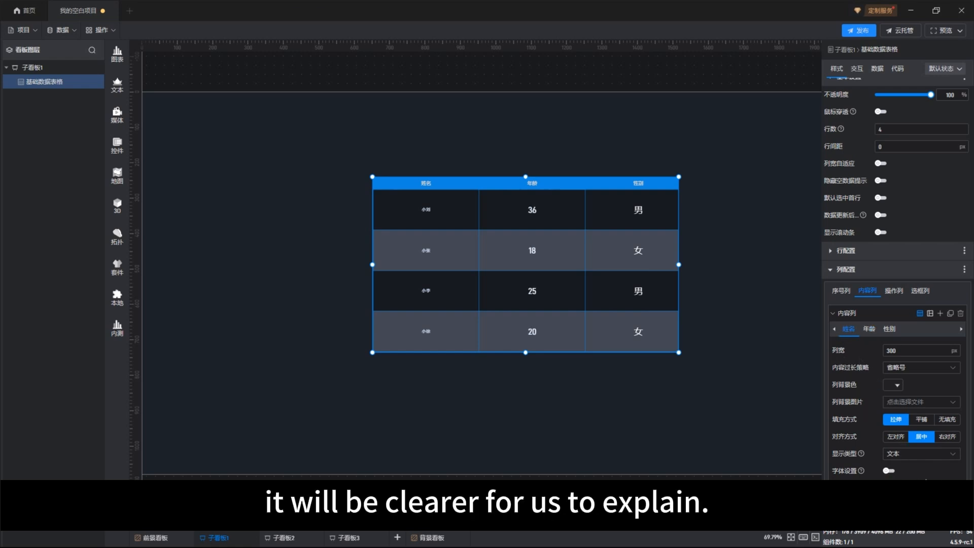
click(887, 471)
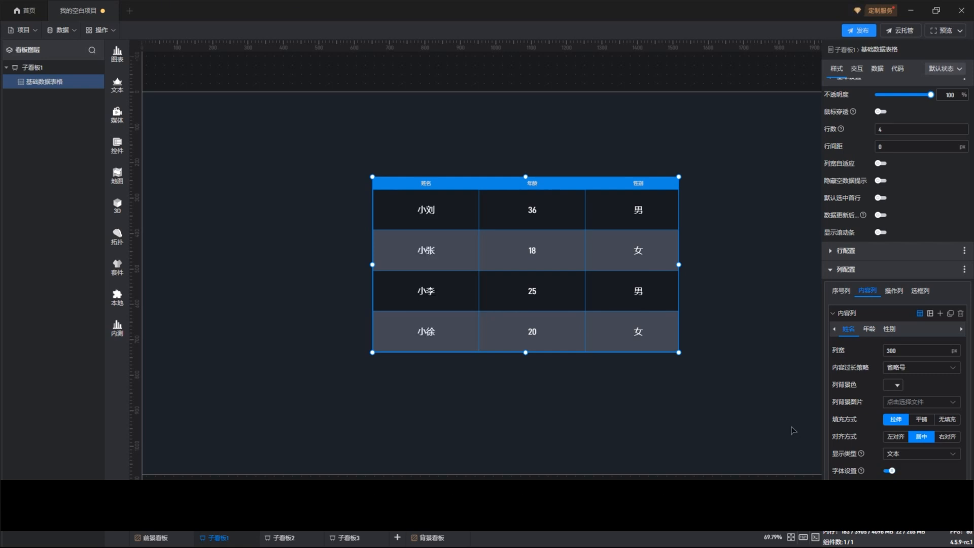
click(704, 324)
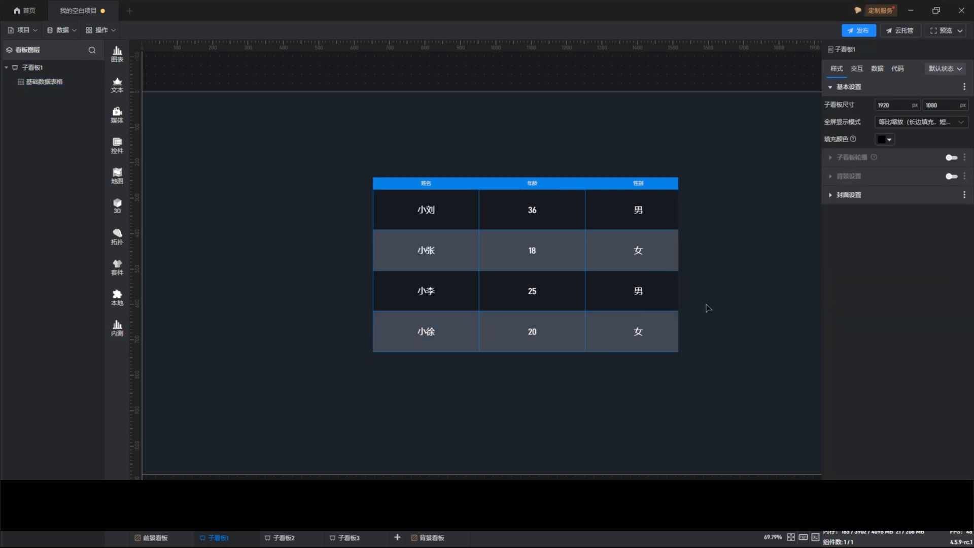
drag(667, 303, 658, 292)
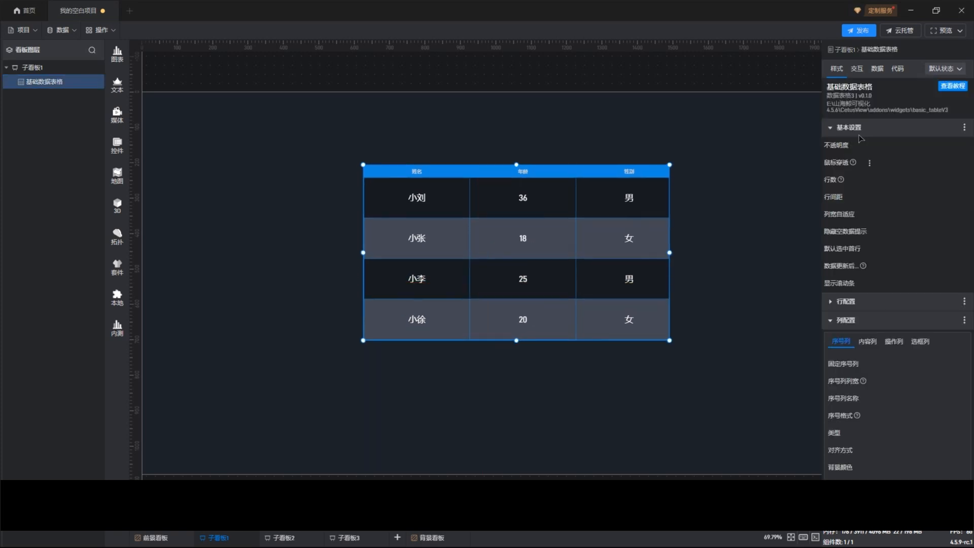
Open the table's data settings and select the 地点 sheet of 示例数据 in the board's public data.
click(881, 69)
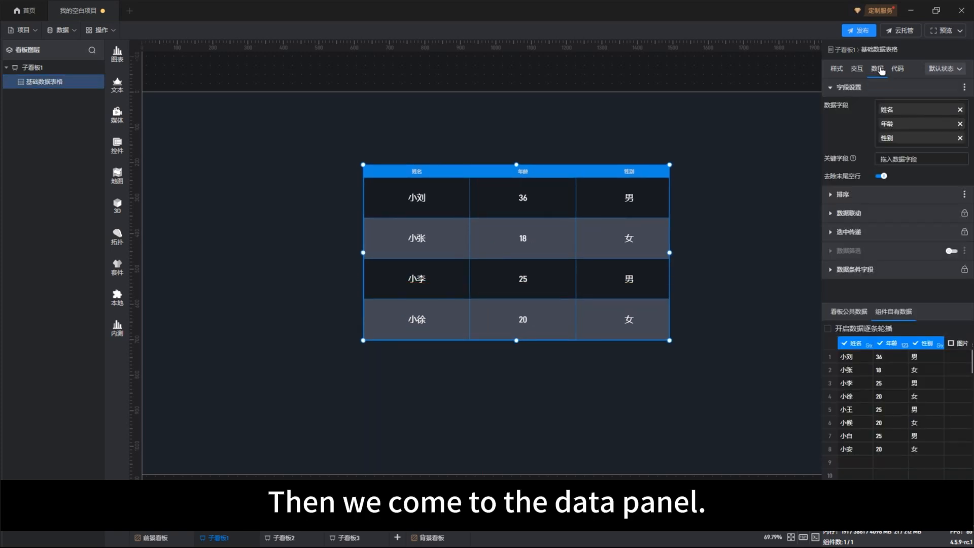
click(847, 88)
click(846, 88)
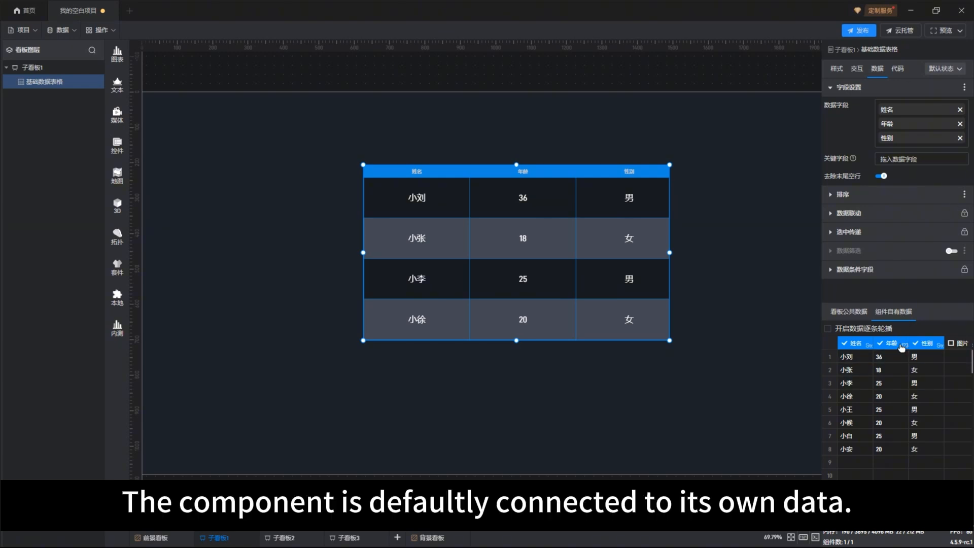
click(852, 314)
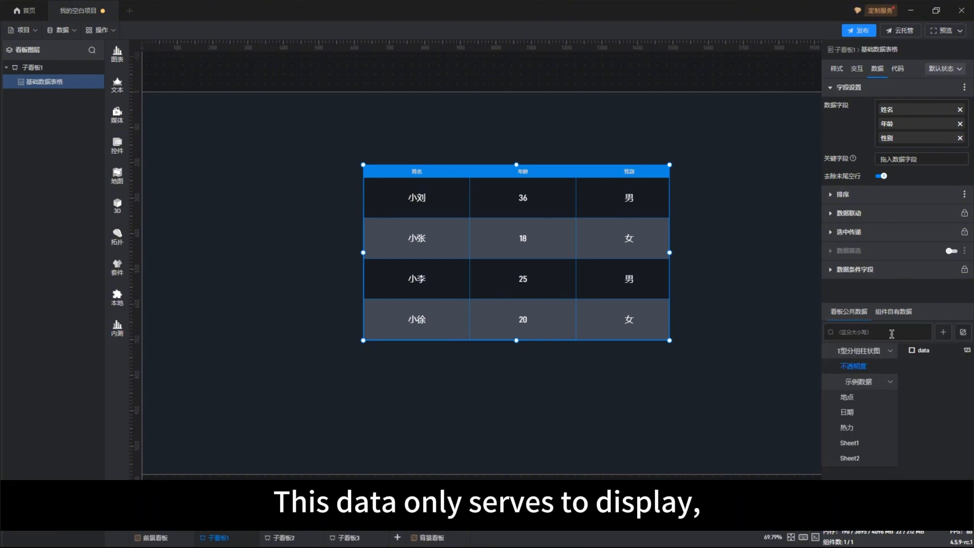
click(853, 399)
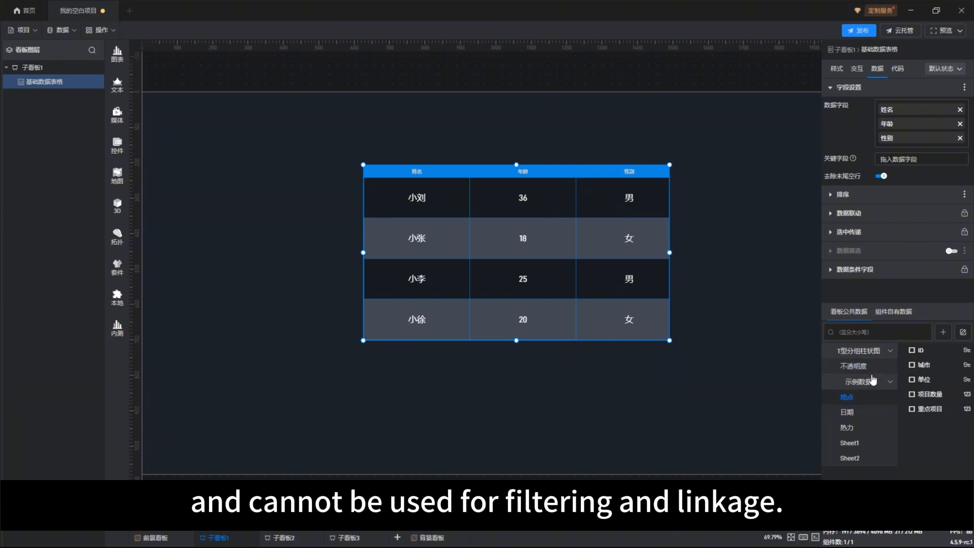
Remove the 姓名, 年龄 and 性别 fields from the table's data fields.
click(959, 122)
click(959, 110)
click(960, 110)
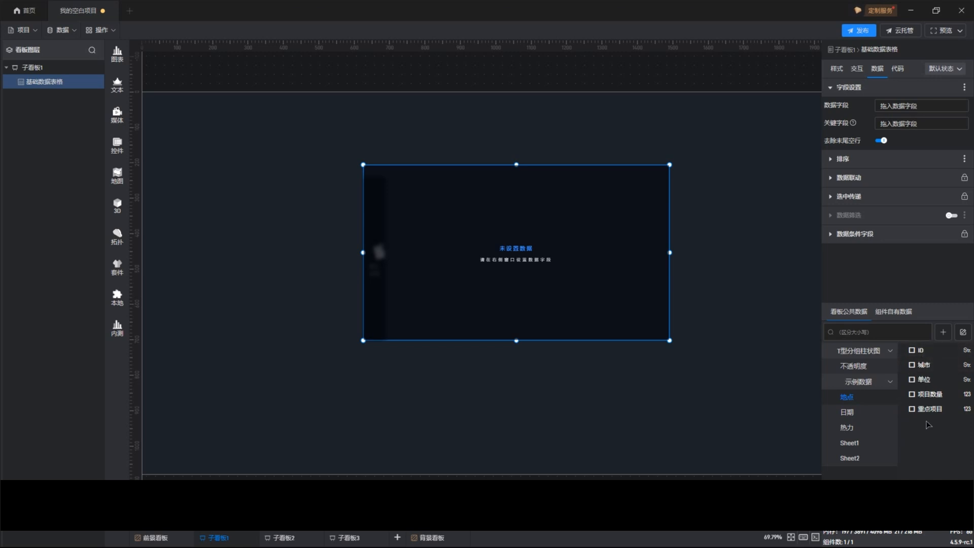
Add the 城市, 单位, 项目数量 and 重点项目 fields to the table's data fields and widen the table to fit the extra column.
click(926, 365)
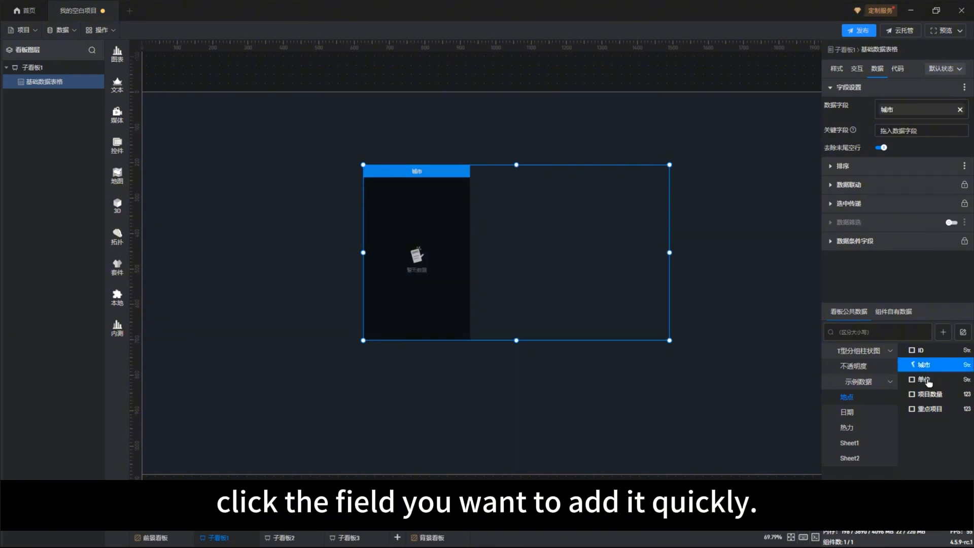
click(926, 379)
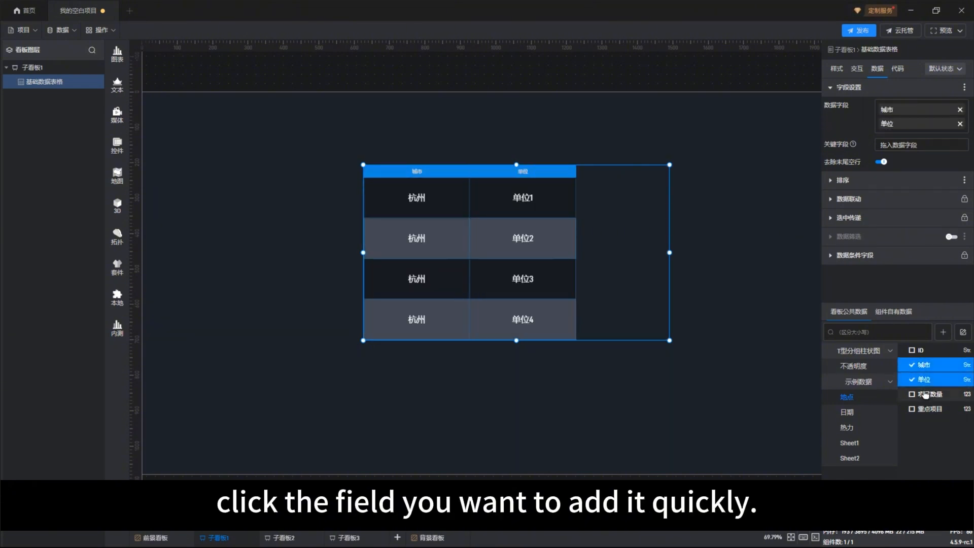
click(924, 394)
click(926, 408)
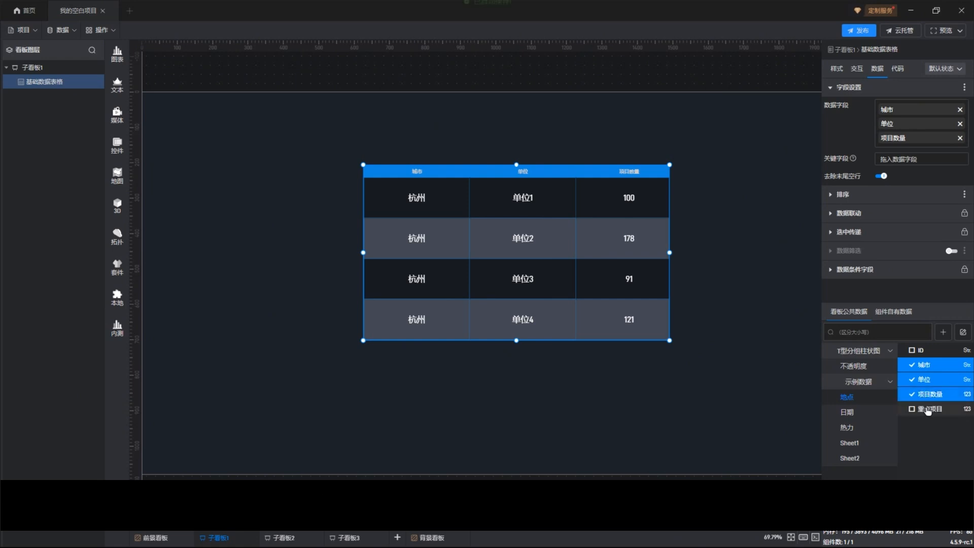
drag(668, 252, 716, 266)
Set the 重点项目 content column's width to 300 px and enable its 字体设置.
click(836, 68)
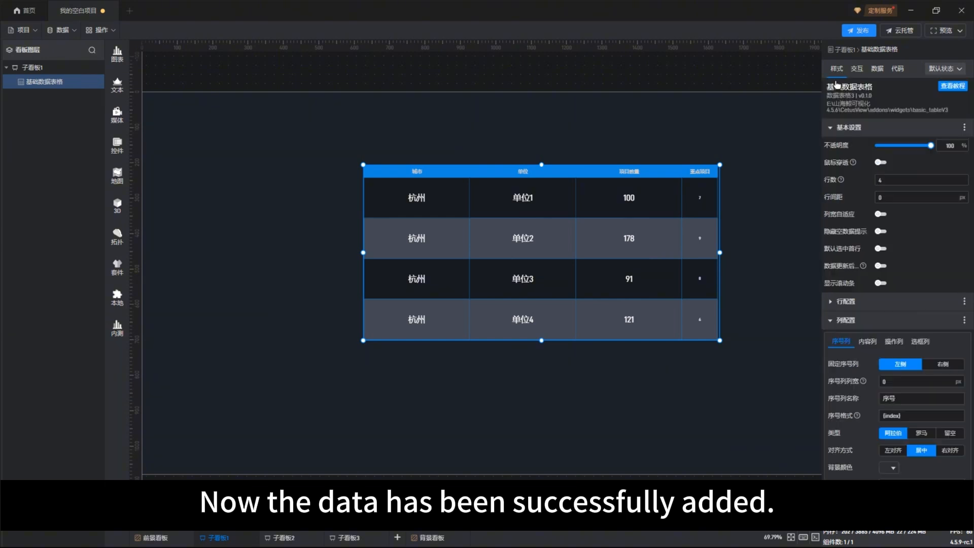
click(868, 344)
scroll(925, 378, down, 1)
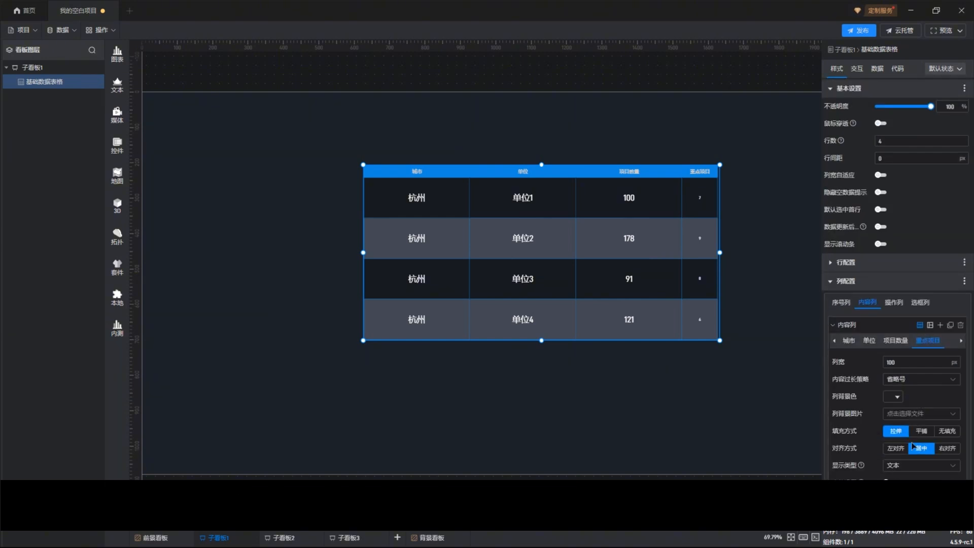
double_click(897, 350)
text(300)
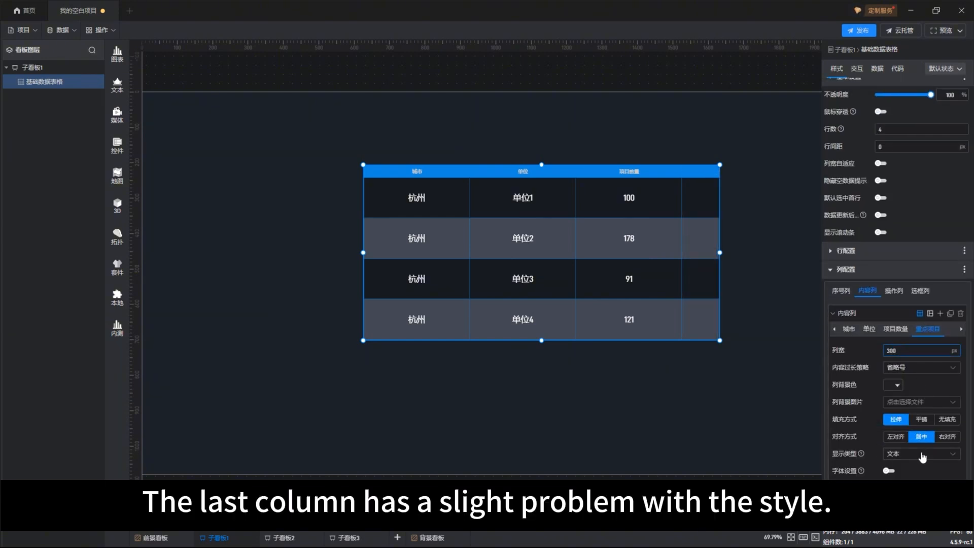
click(887, 470)
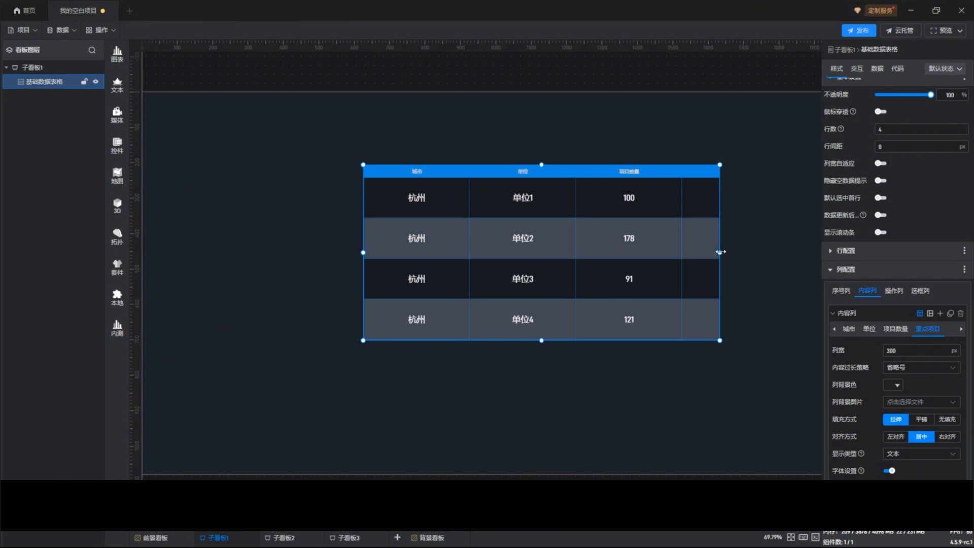
Widen the table until all four columns fit, move it toward the board's upper left and deselect it.
drag(720, 252, 632, 217)
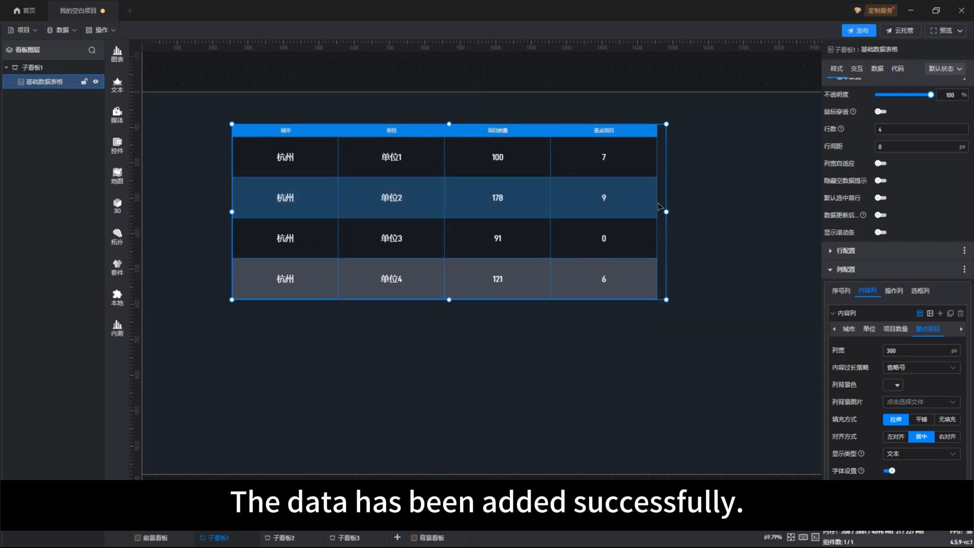
click(696, 172)
Assign the ID field as the table's 关键字段 in its data settings.
click(663, 188)
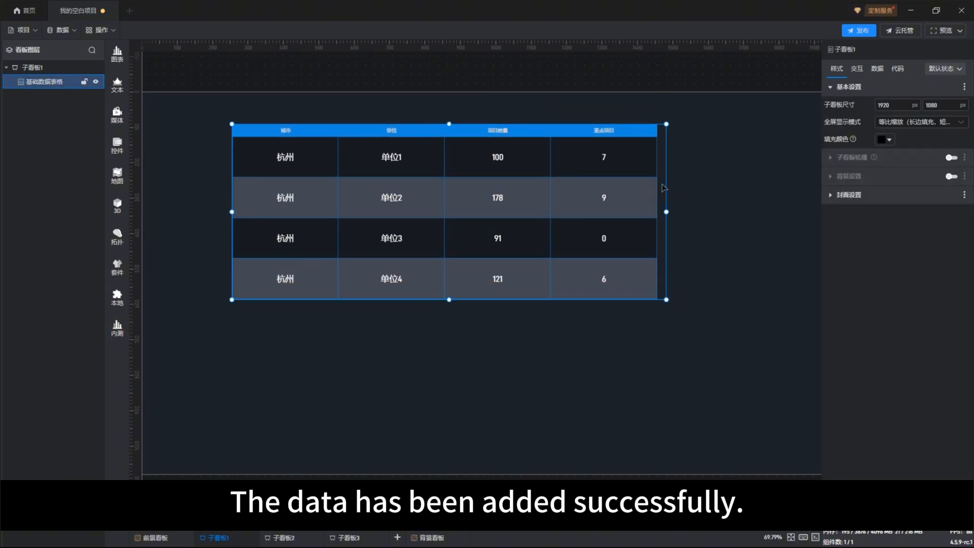
click(879, 70)
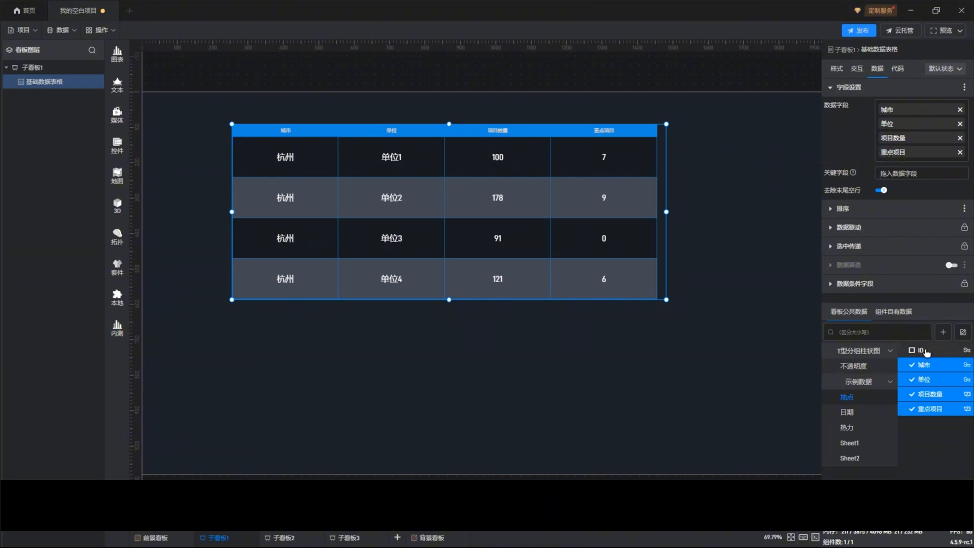
drag(924, 353, 926, 179)
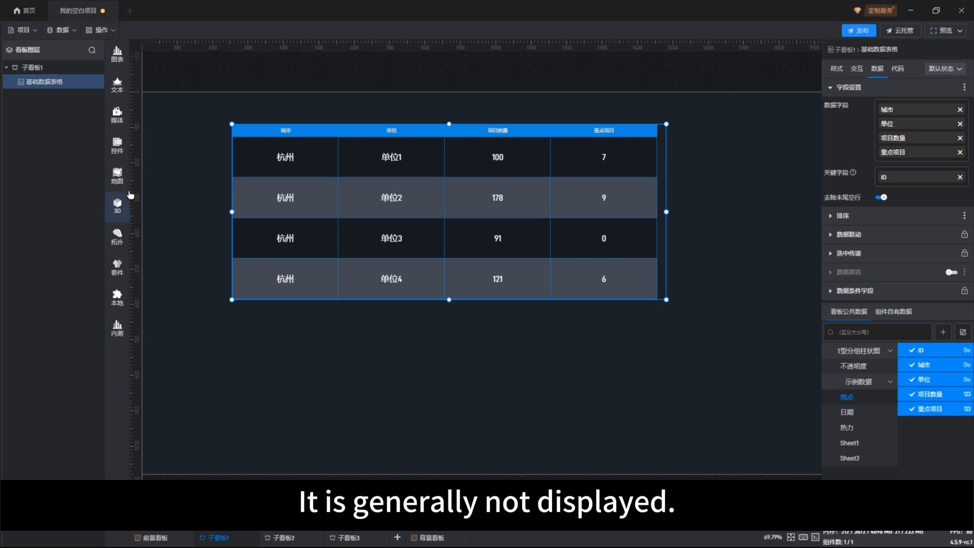
Open the project's data editor to manage its connected data sources.
click(69, 31)
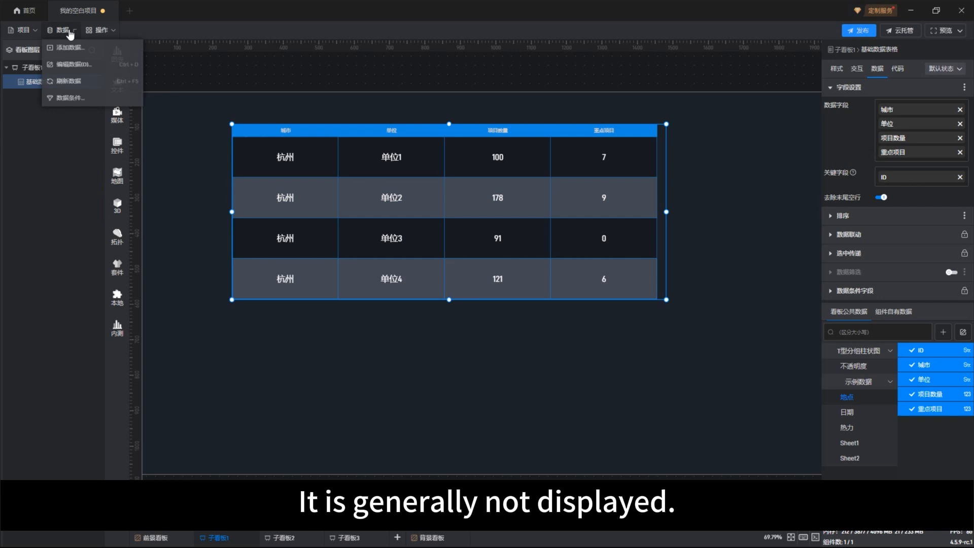
click(70, 67)
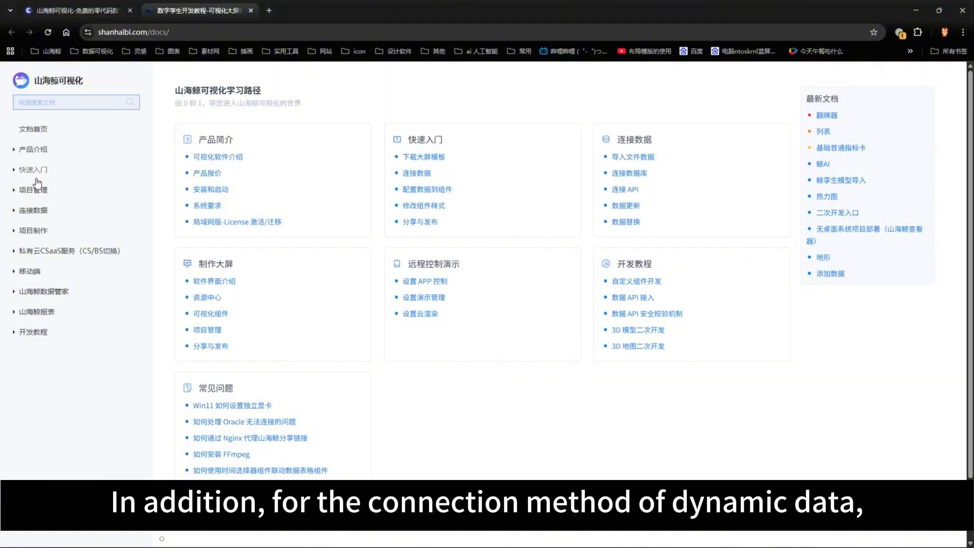
In the browser's 山海鲸可视化 documentation, look through the 数据整理 and 数据类型概述 pages under 连接数据.
click(17, 212)
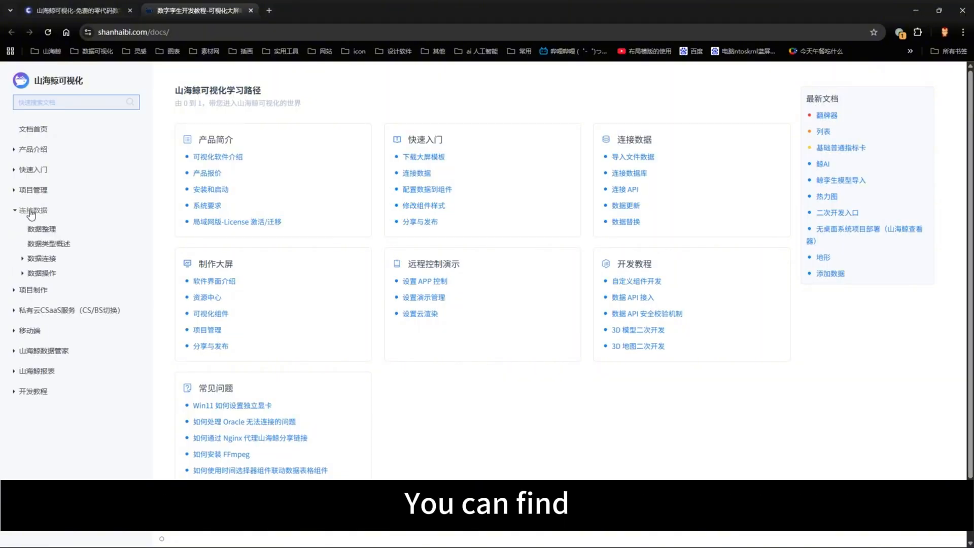
click(47, 231)
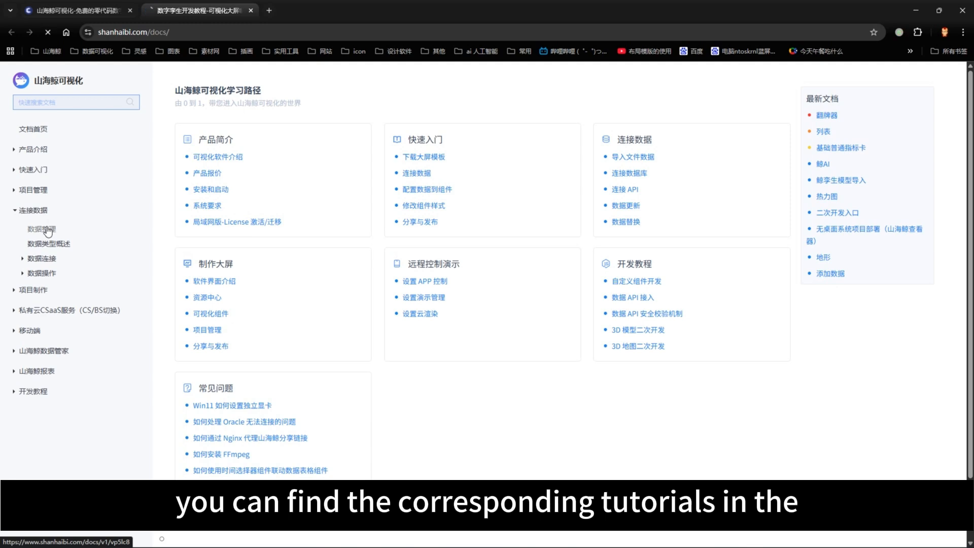
scroll(446, 384, down, 7)
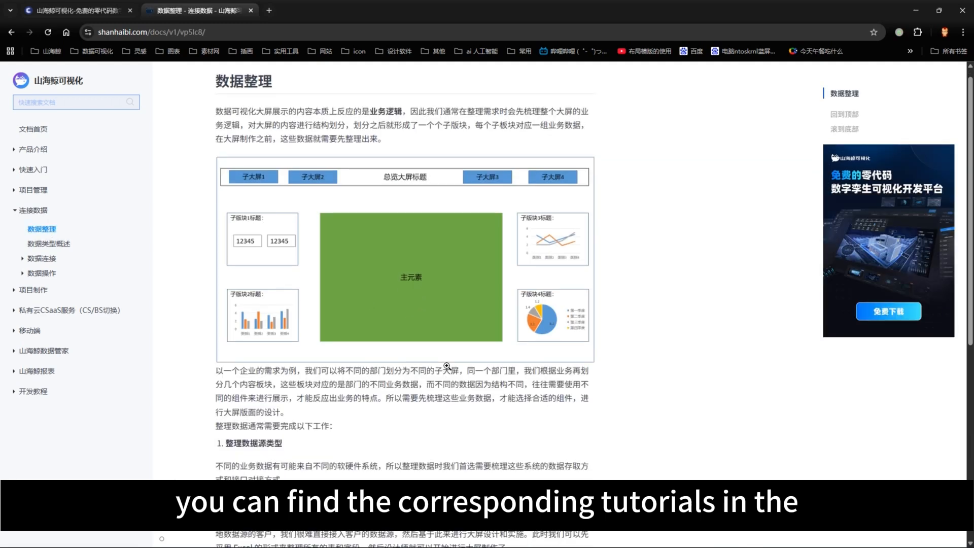
click(49, 244)
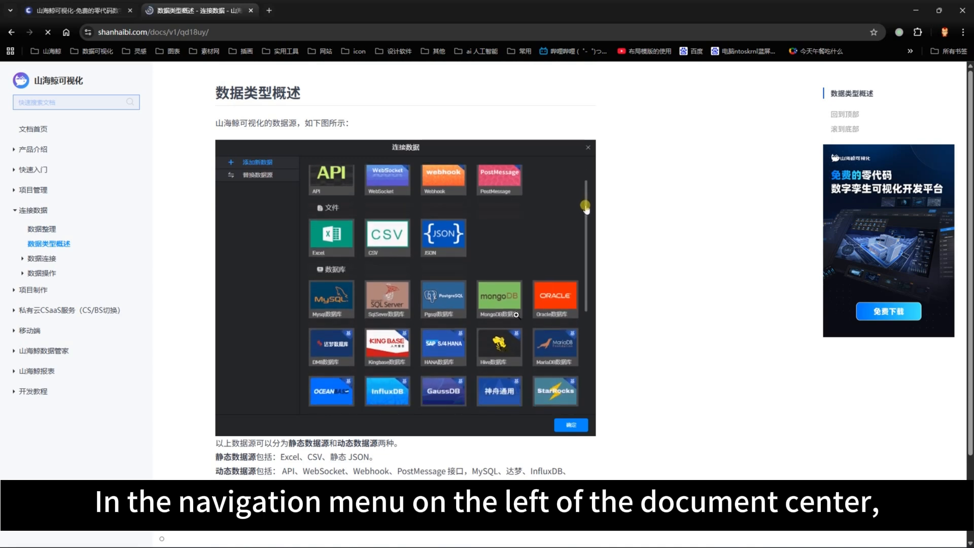
scroll(443, 284, down, 3)
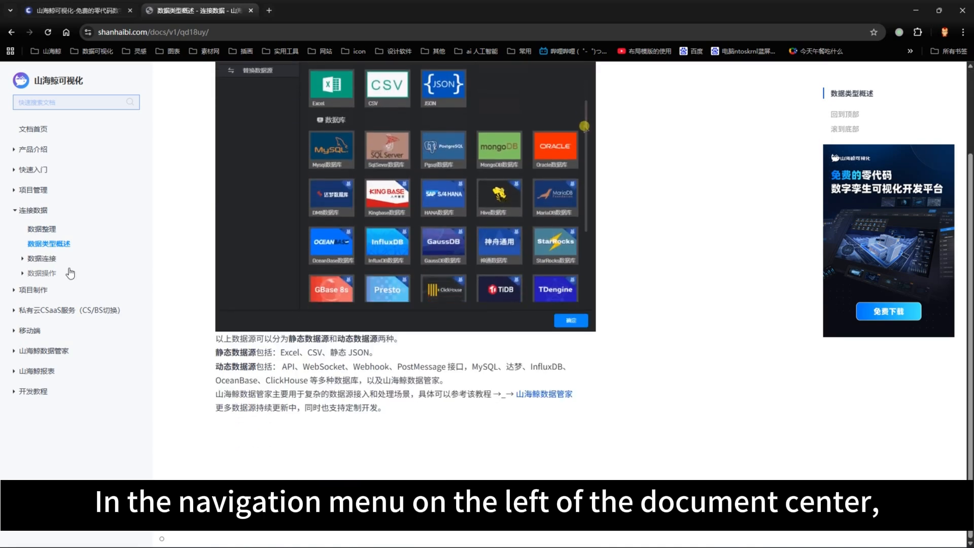
Look through the 导入文件数据 and 连接API tutorials in the documentation's 数据连接 section.
click(45, 259)
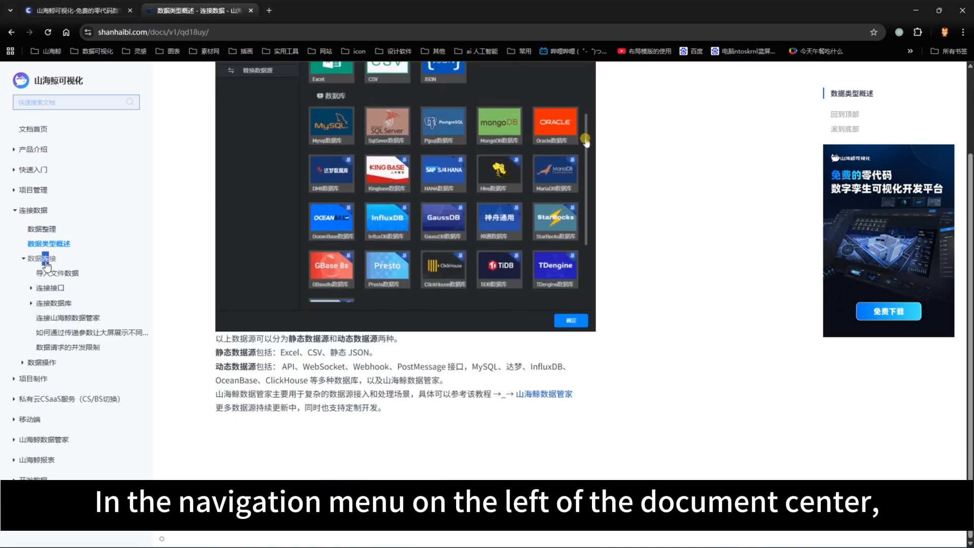
click(73, 275)
click(57, 293)
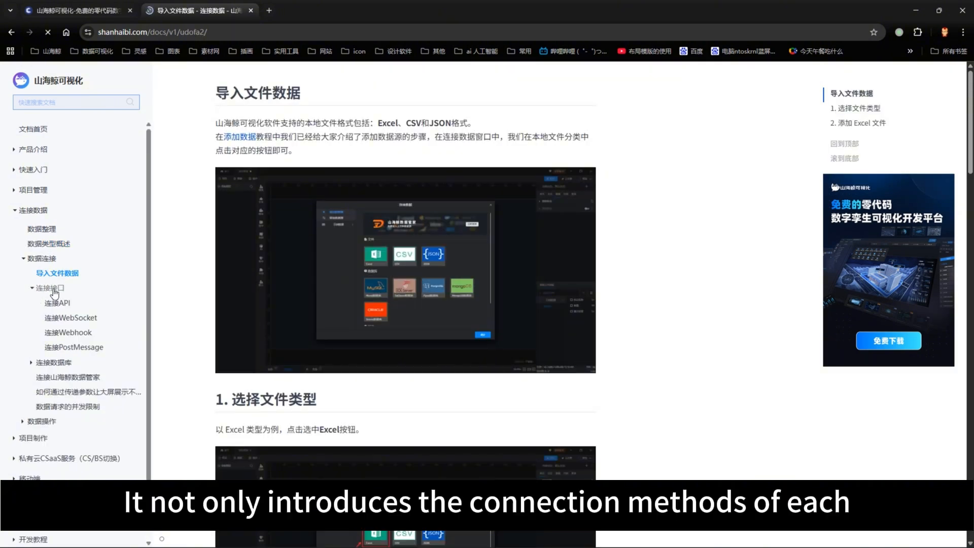
click(56, 303)
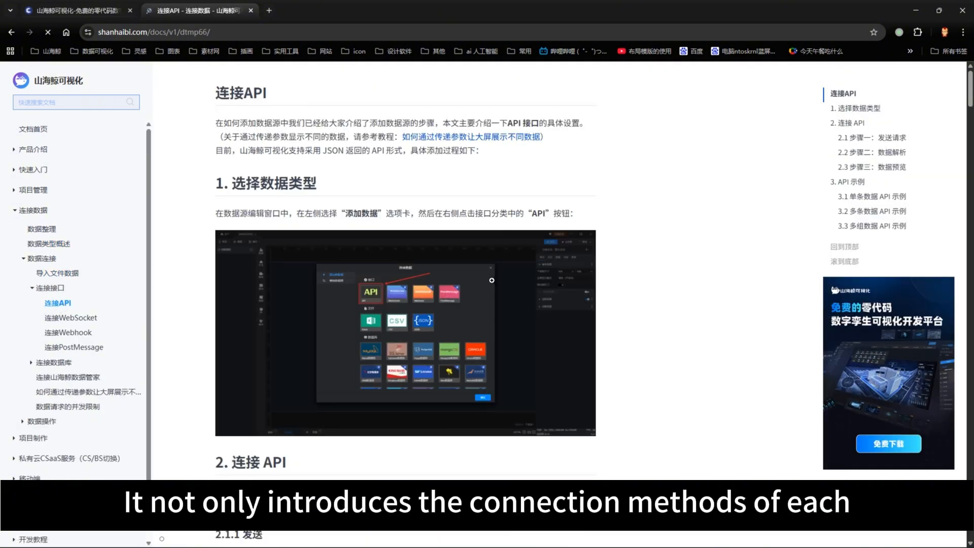
scroll(481, 285, down, 10)
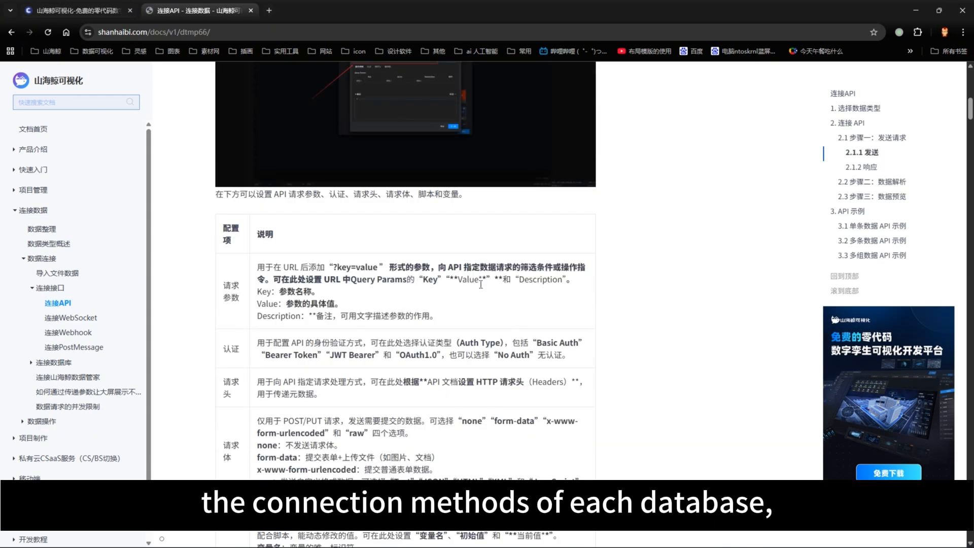
scroll(481, 285, down, 2)
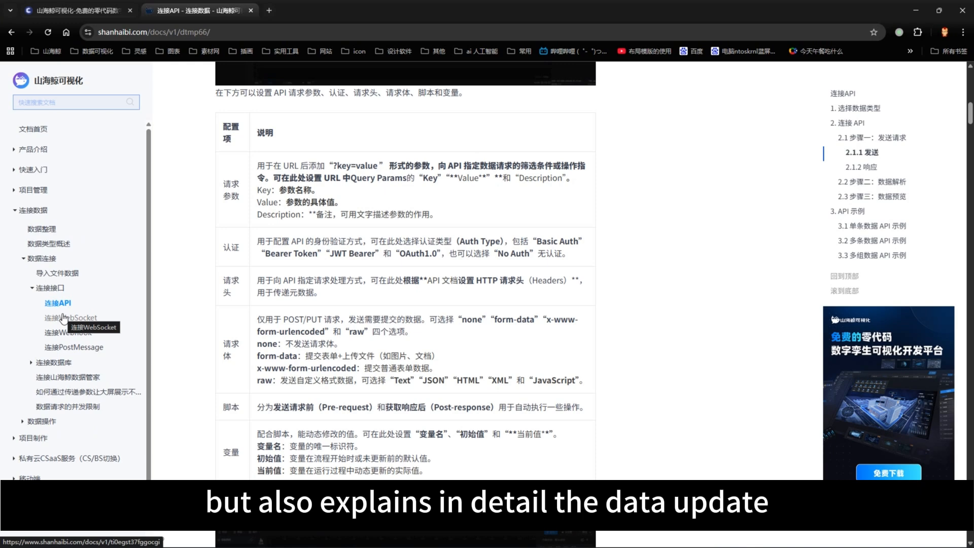
Read through the 连接WebSocket tutorial and open the 连接Webhook page.
click(63, 318)
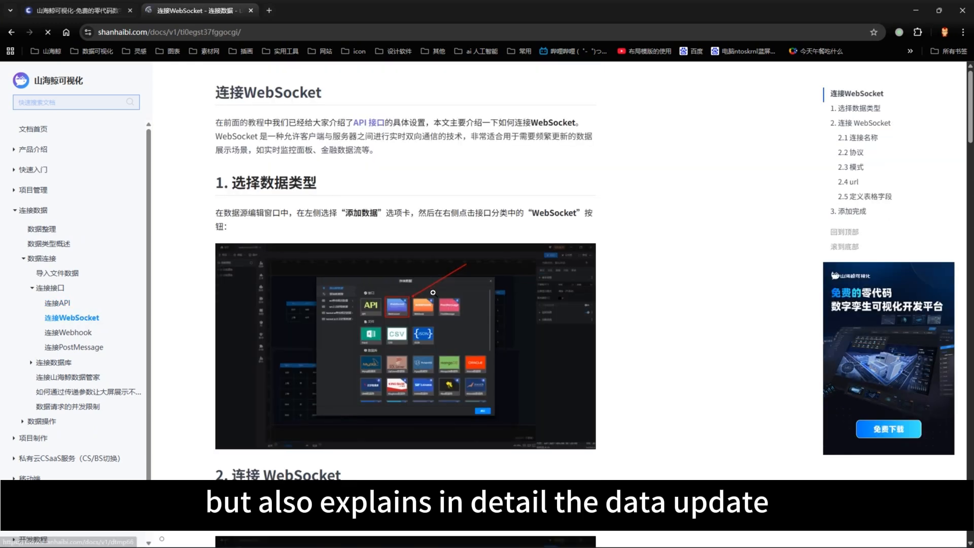
scroll(181, 298, down, 20)
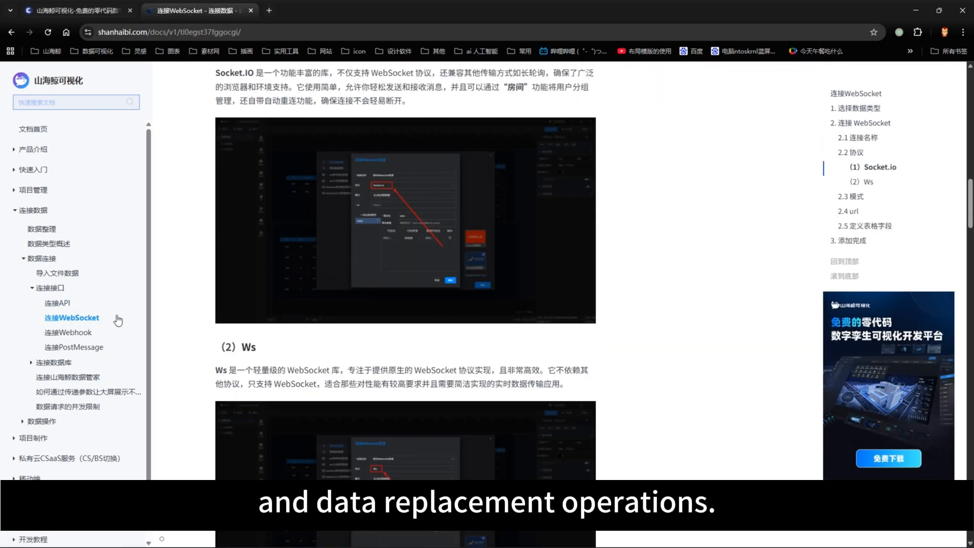
click(79, 331)
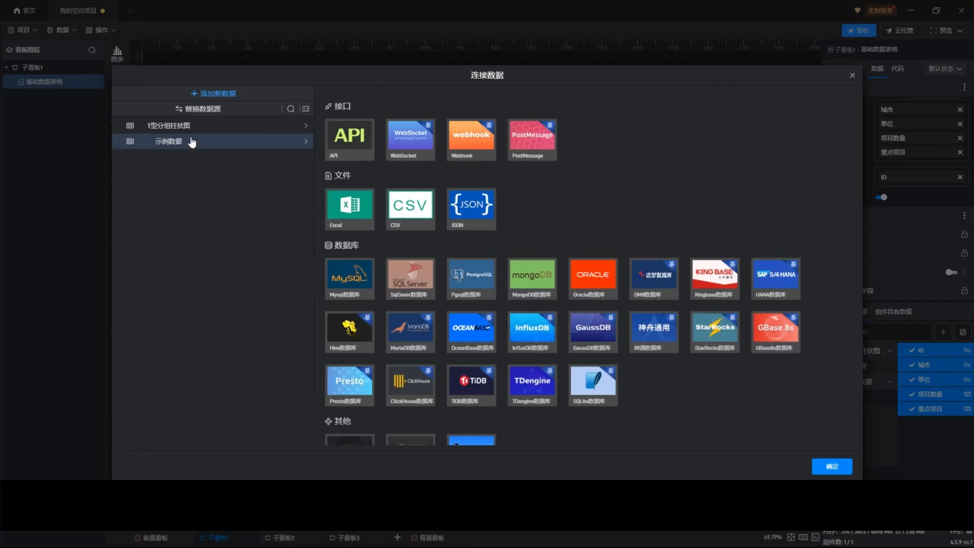
Back in the dashboard's data connection window, open the folder of the 示例数据 source and open 示例数据.xls in WPS Office.
click(191, 143)
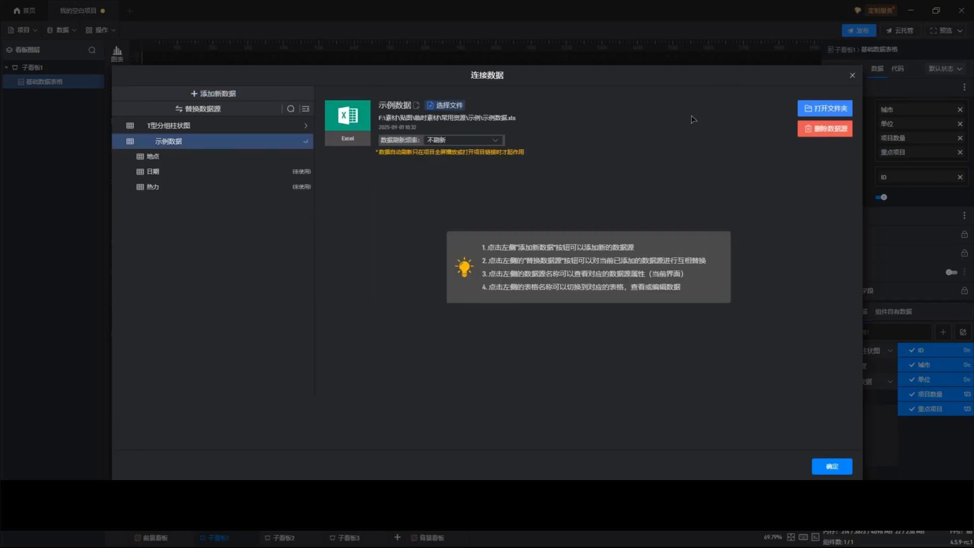
click(824, 109)
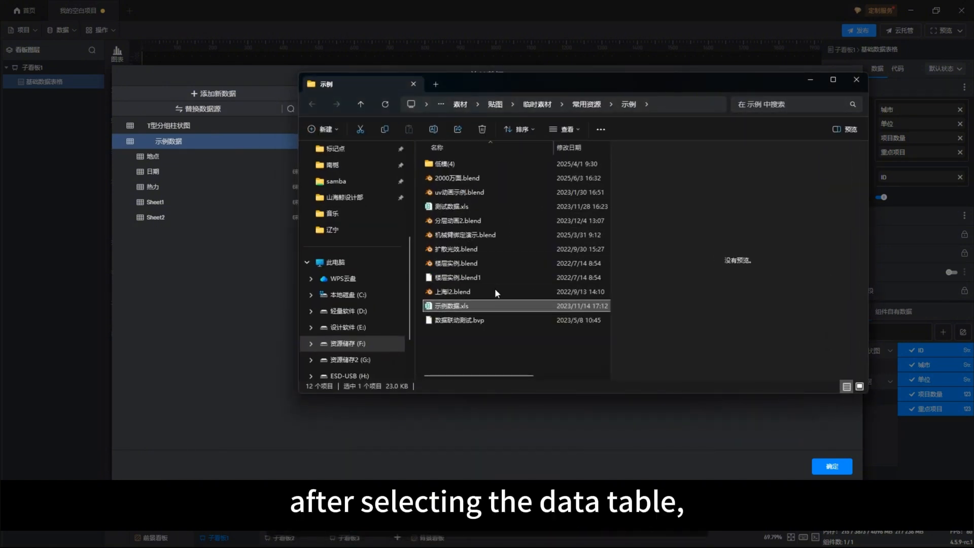
double_click(472, 305)
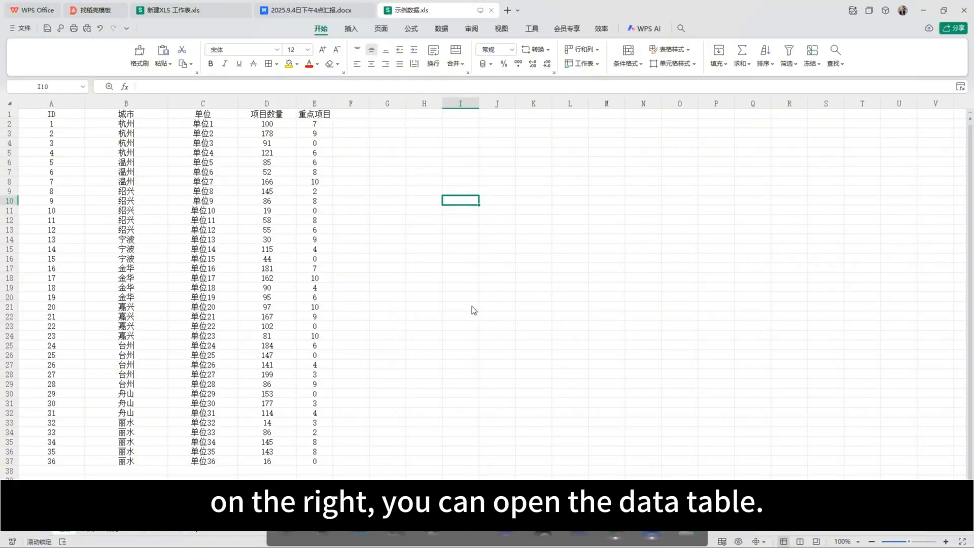
Examine the ID column's values from A2 to A37 in the 示例数据.xls worksheet.
click(486, 183)
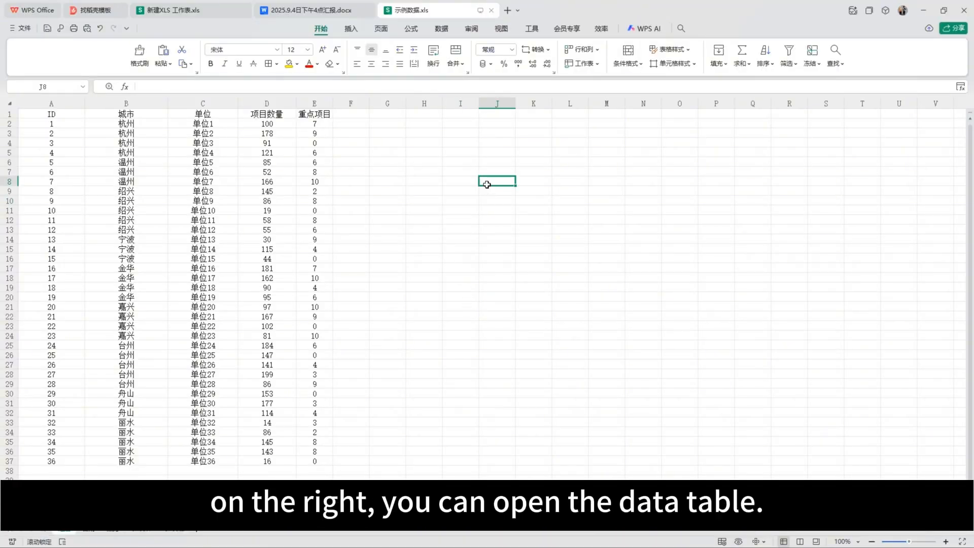
click(64, 131)
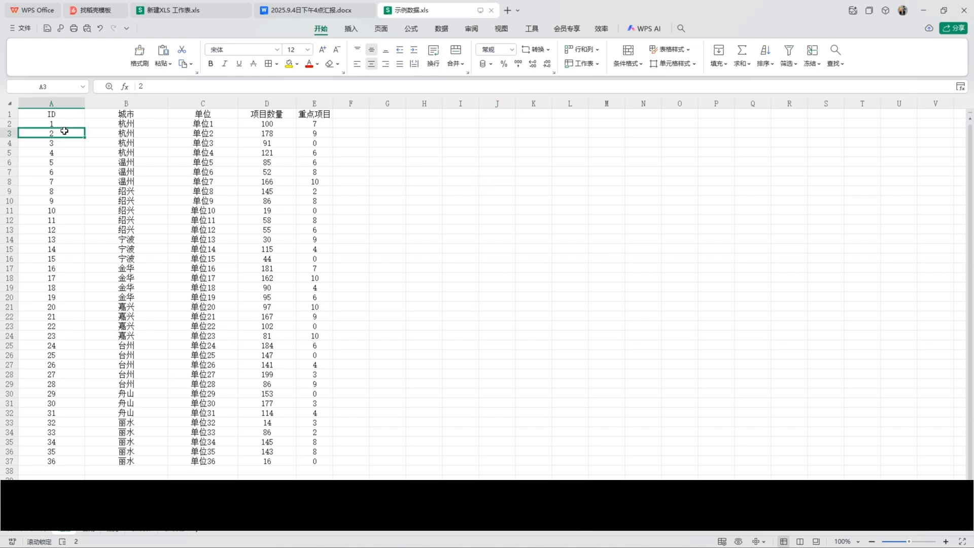
drag(65, 124, 82, 462)
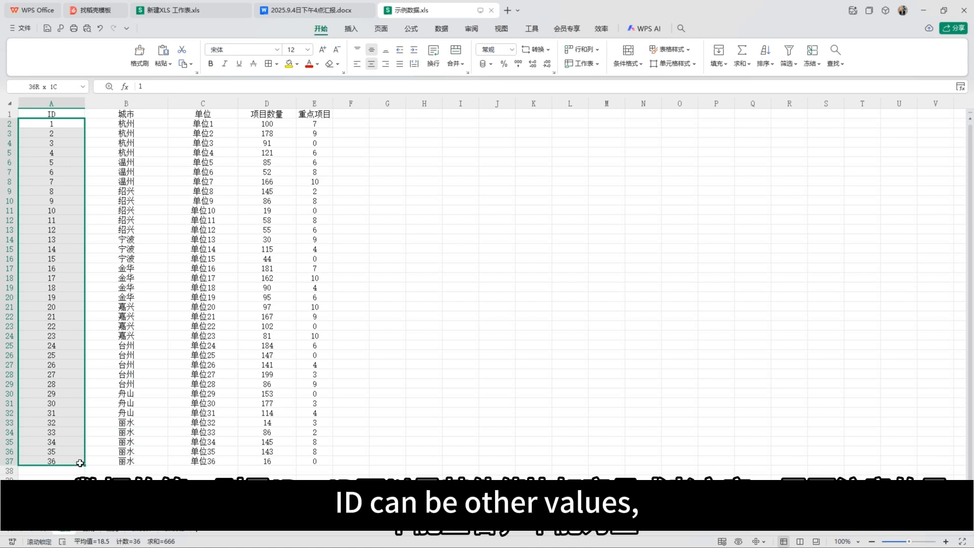
drag(80, 461, 80, 459)
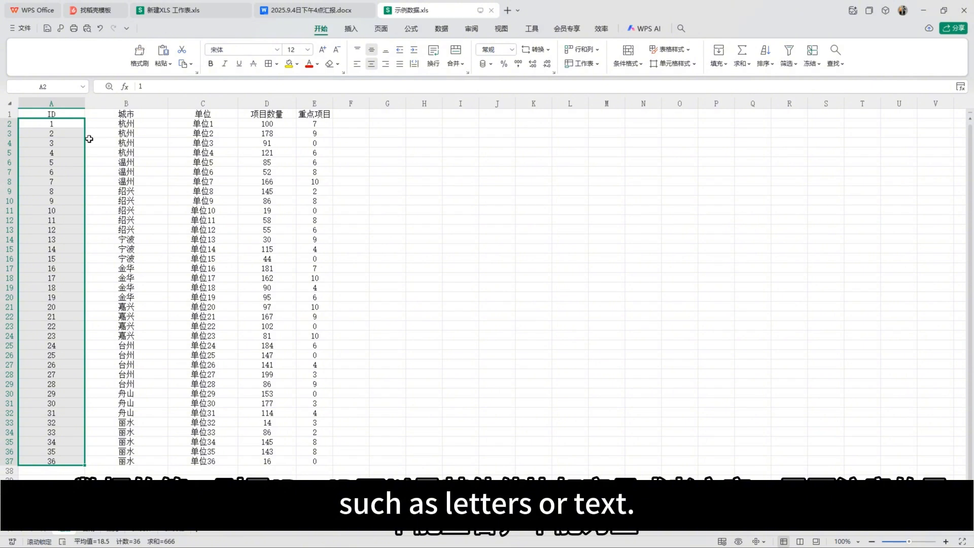
click(71, 128)
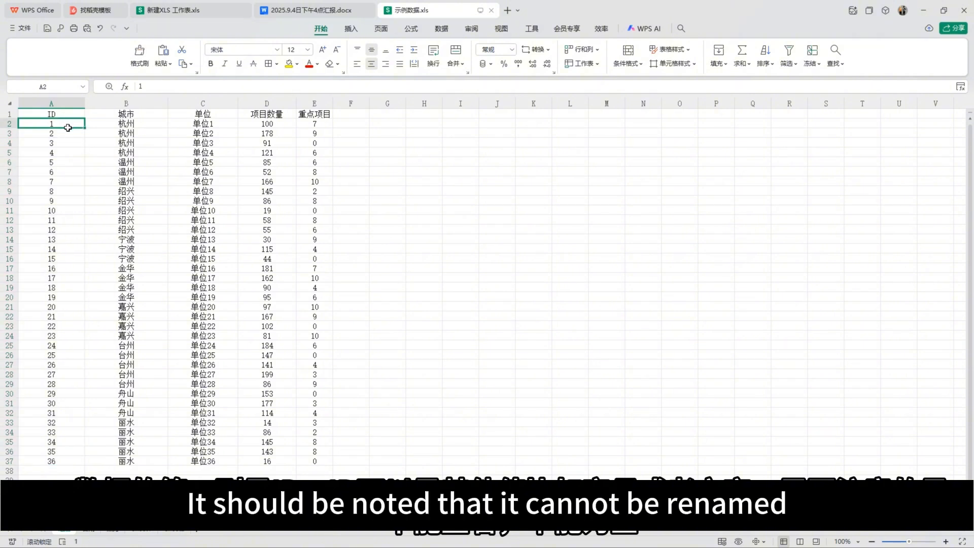
drag(68, 128, 227, 146)
click(67, 172)
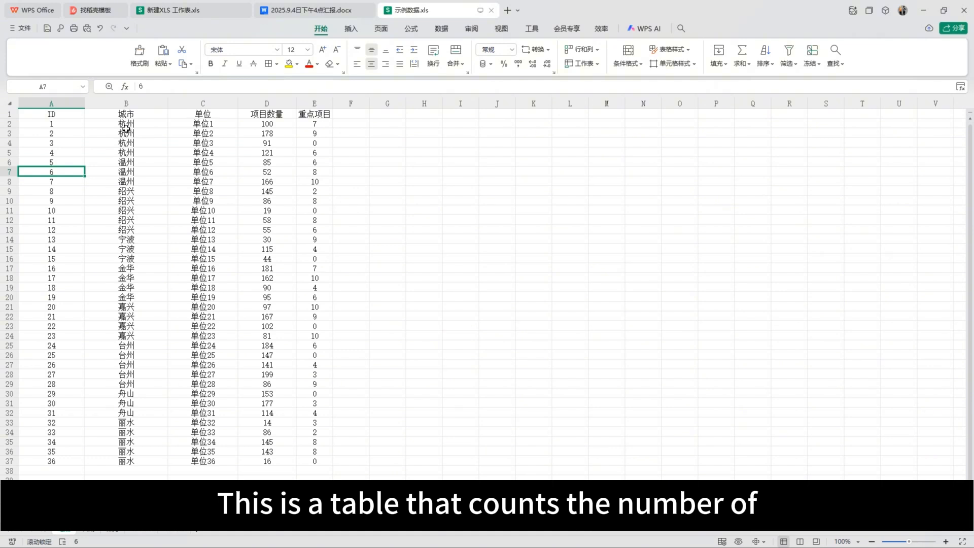
Examine the 城市 and 单位 columns alongside the ID values in the 示例数据.xls worksheet.
drag(131, 121, 137, 192)
drag(131, 260, 132, 267)
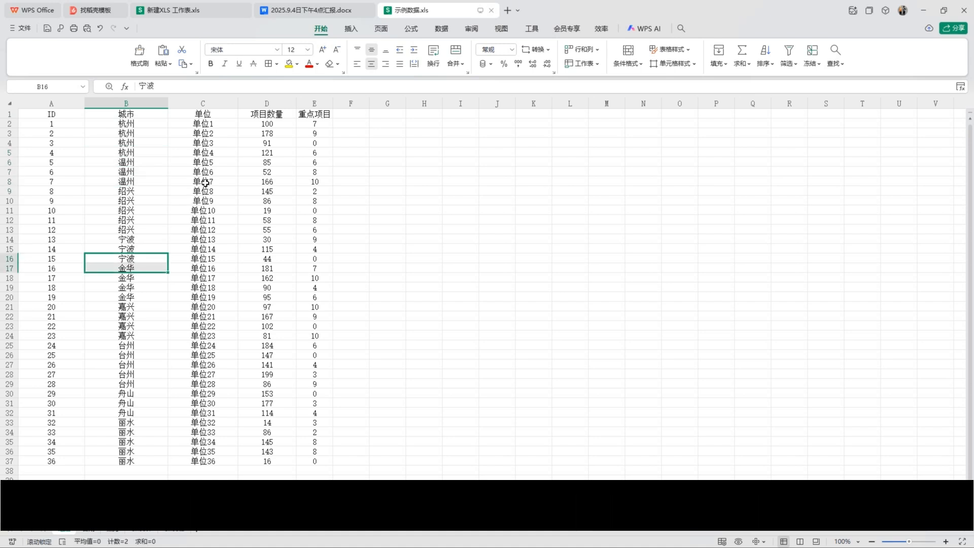
click(212, 134)
drag(211, 143, 212, 165)
click(200, 230)
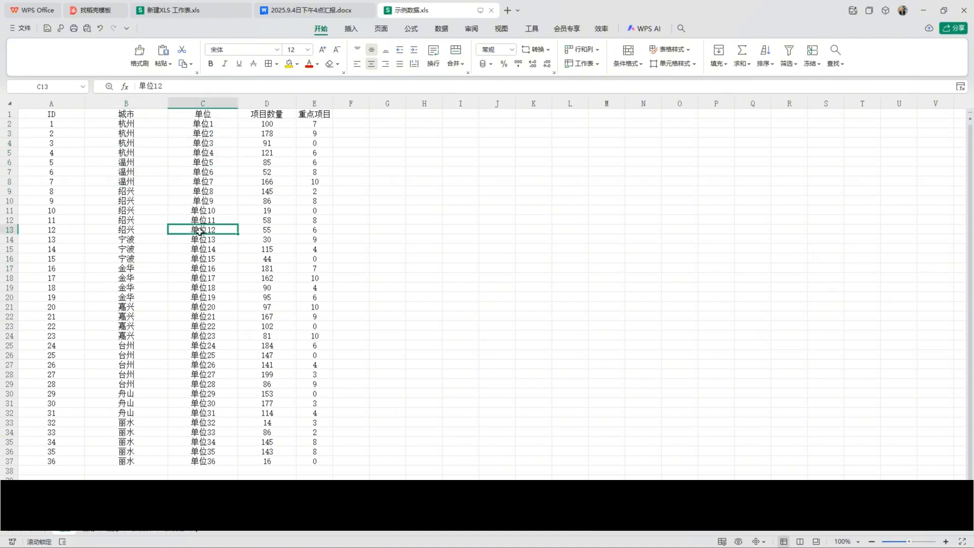
drag(72, 175, 66, 182)
click(531, 209)
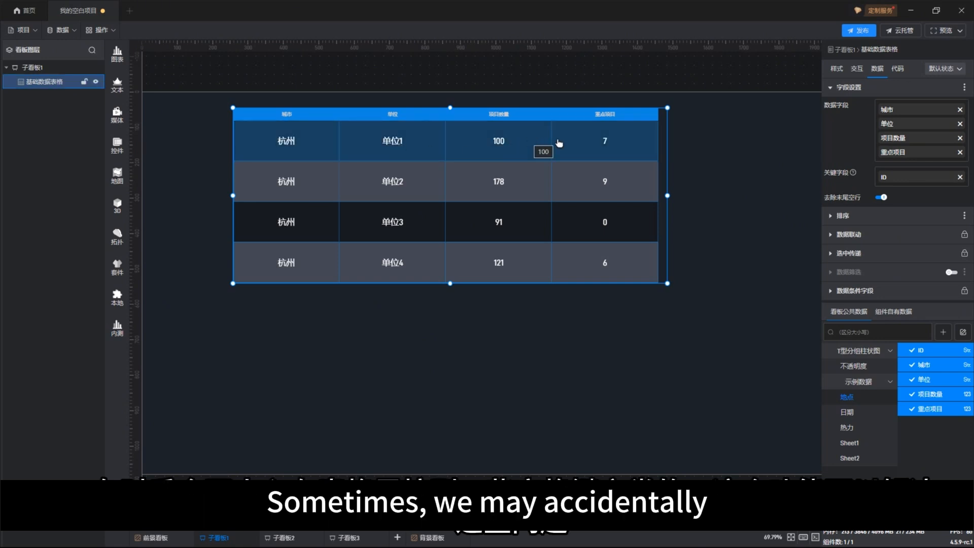
Back in the dashboard editor, stretch the data table downward, set its 行数 to 10 and shift it slightly left on the canvas.
click(862, 216)
drag(450, 283, 456, 343)
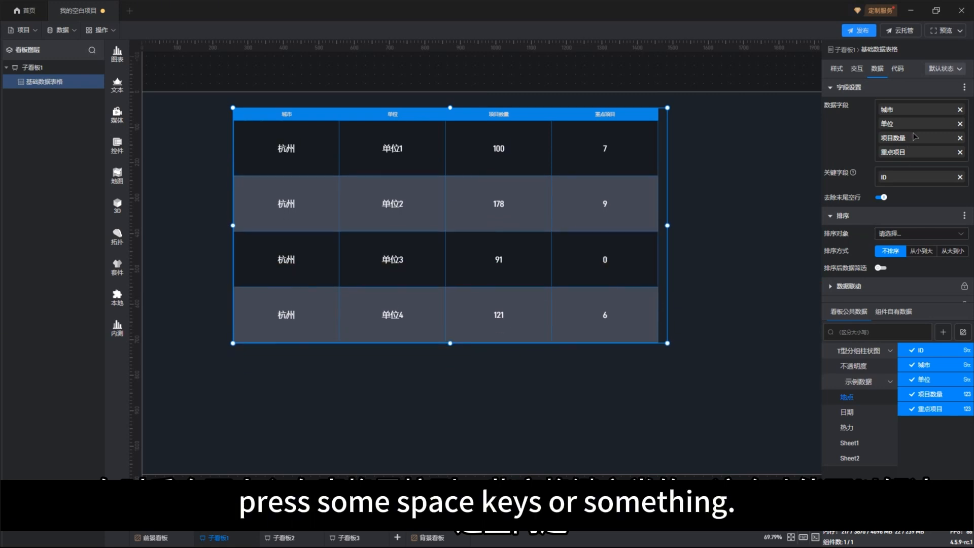
click(835, 69)
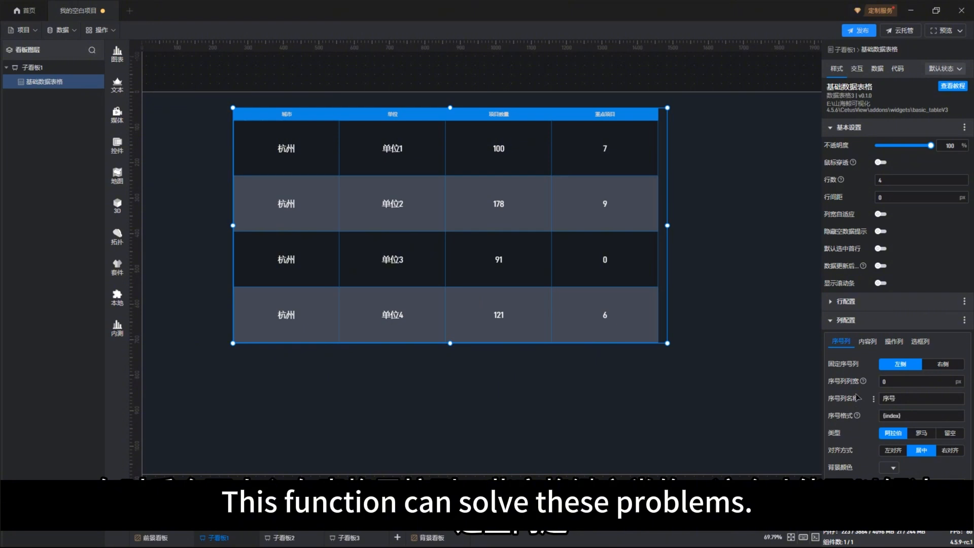
click(856, 302)
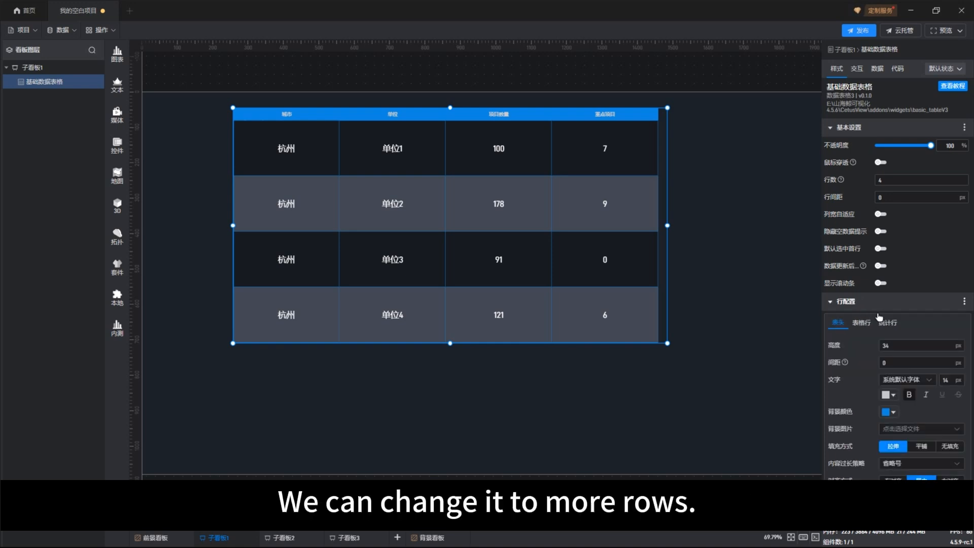
click(881, 345)
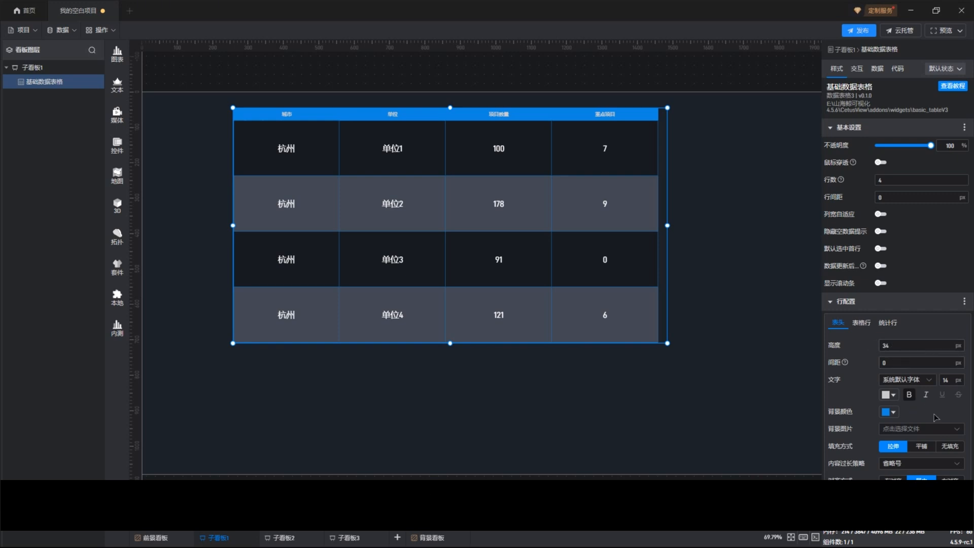
scroll(935, 417, down, 2)
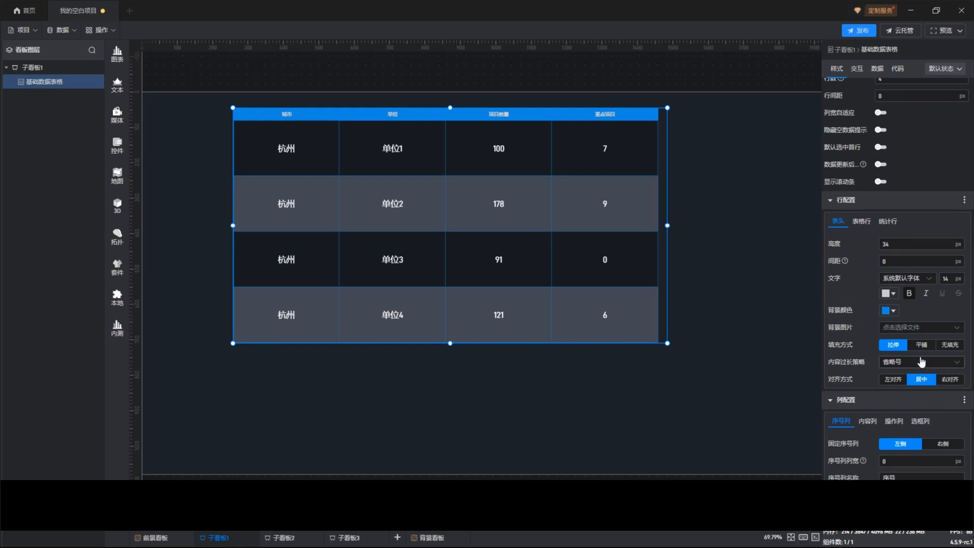
scroll(921, 361, up, 3)
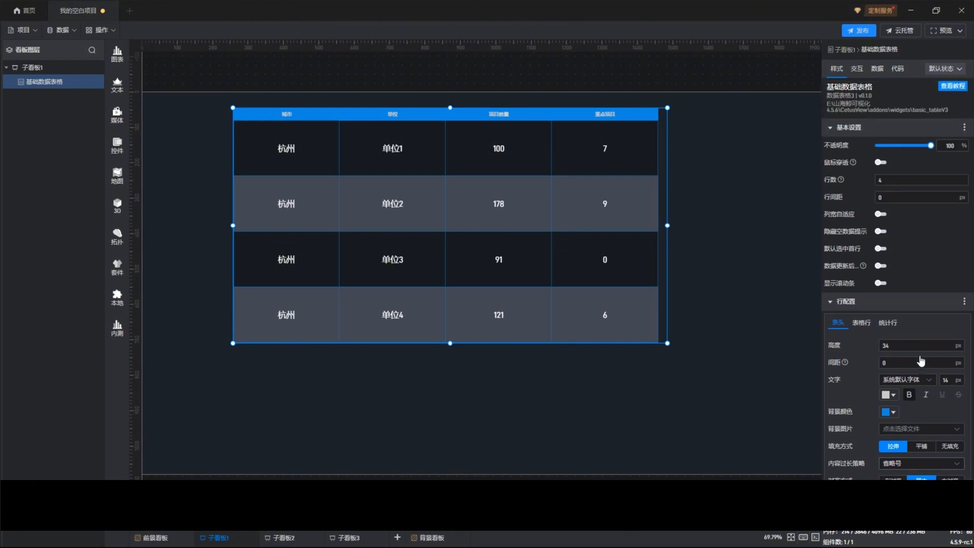
double_click(887, 180)
text(10)
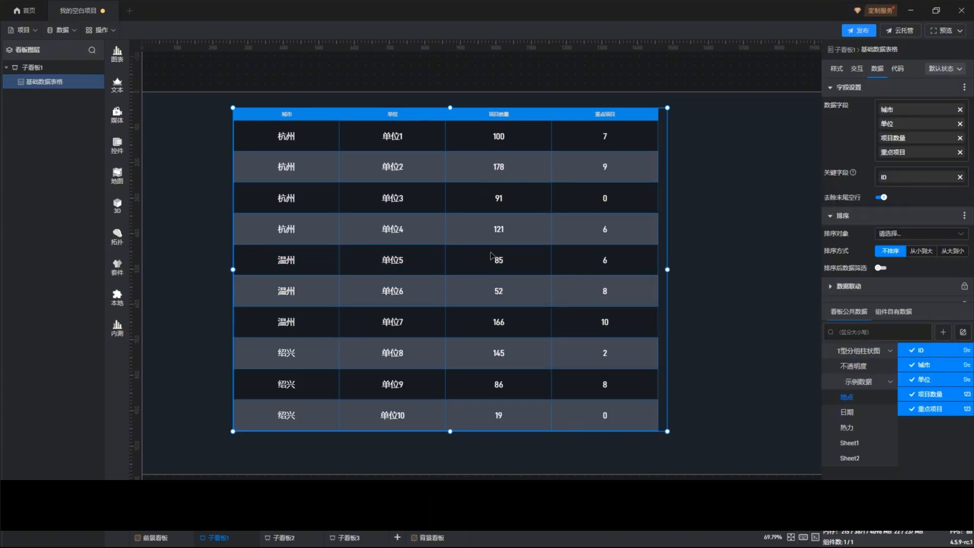
mouse_move(483, 258)
mouse_down()
mouse_move(509, 254)
mouse_move(461, 260)
mouse_move(473, 258)
mouse_up()
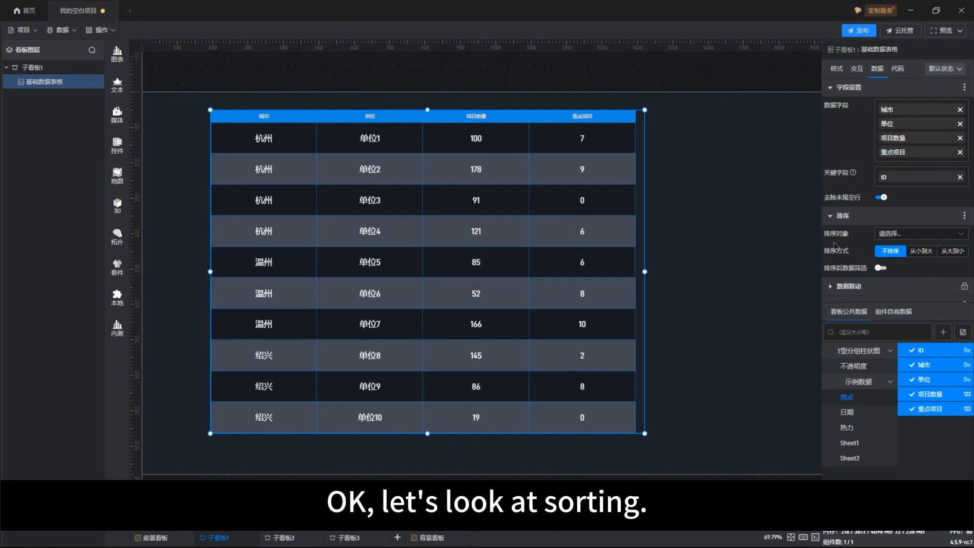
Sort the table's data by 项目数量 with the order 从大到小.
click(913, 234)
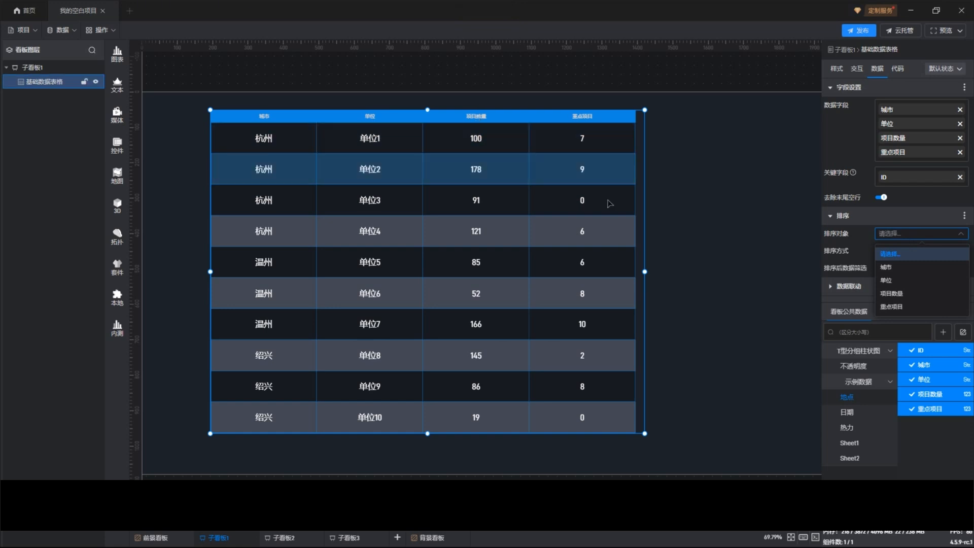
click(901, 296)
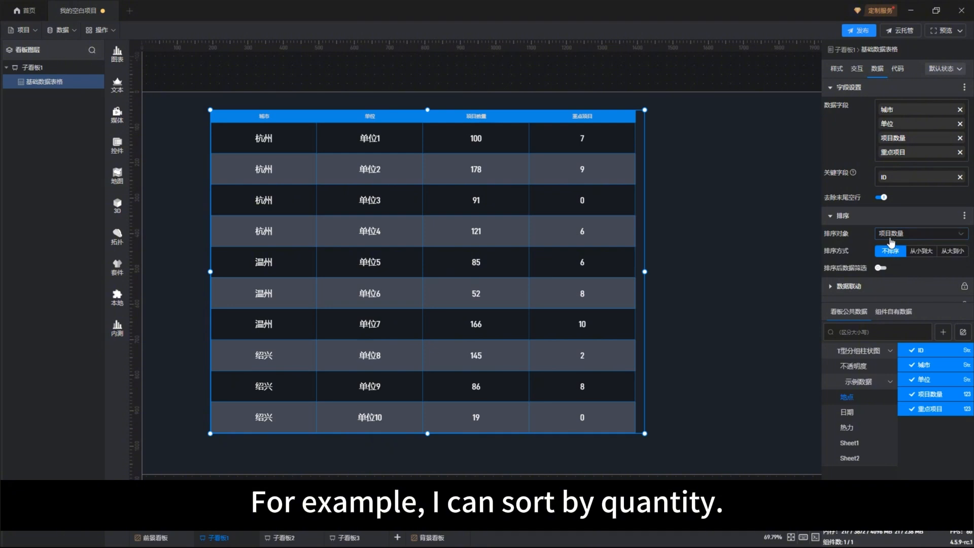
click(952, 253)
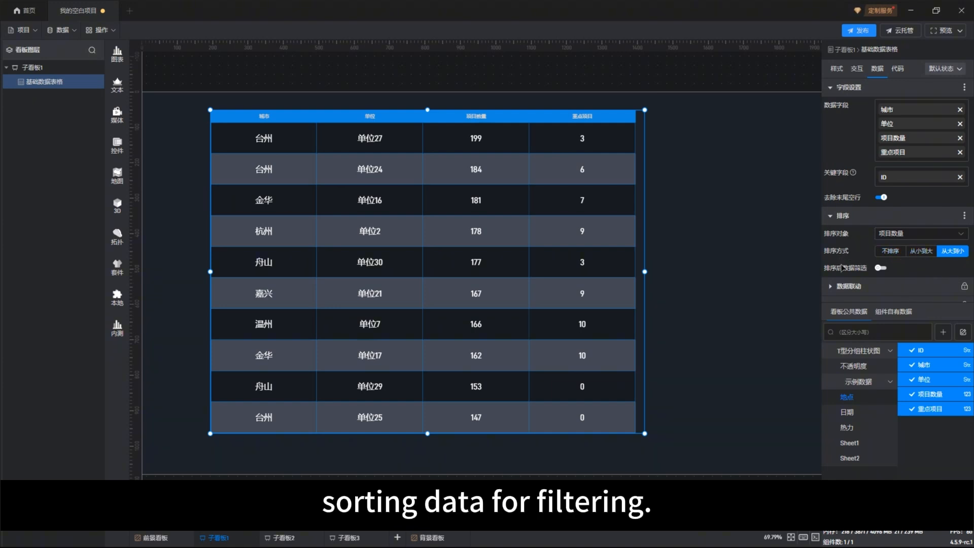
Enable 排序后数据筛选 and set its filter condition to 筛选数据源指定行 with row number 1.
click(883, 268)
scroll(913, 275, down, 2)
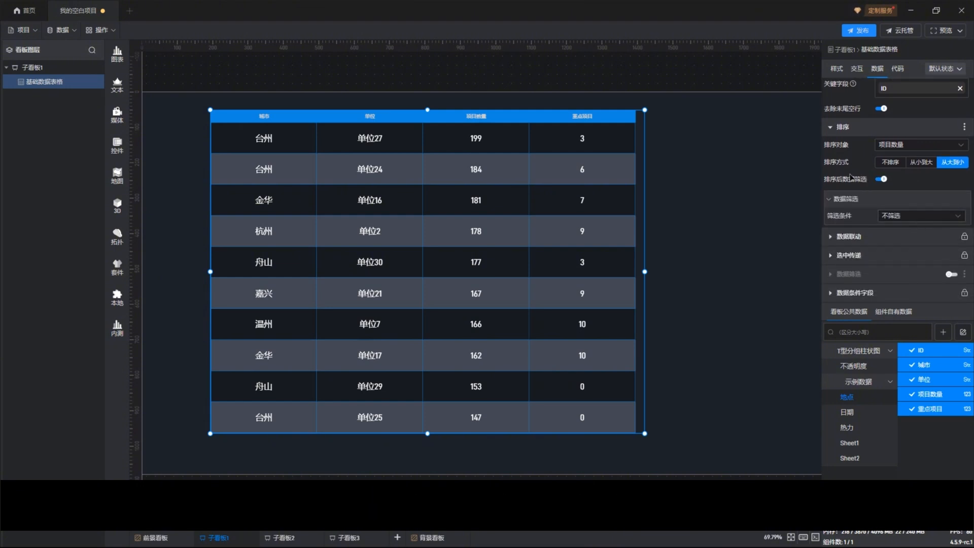
click(911, 222)
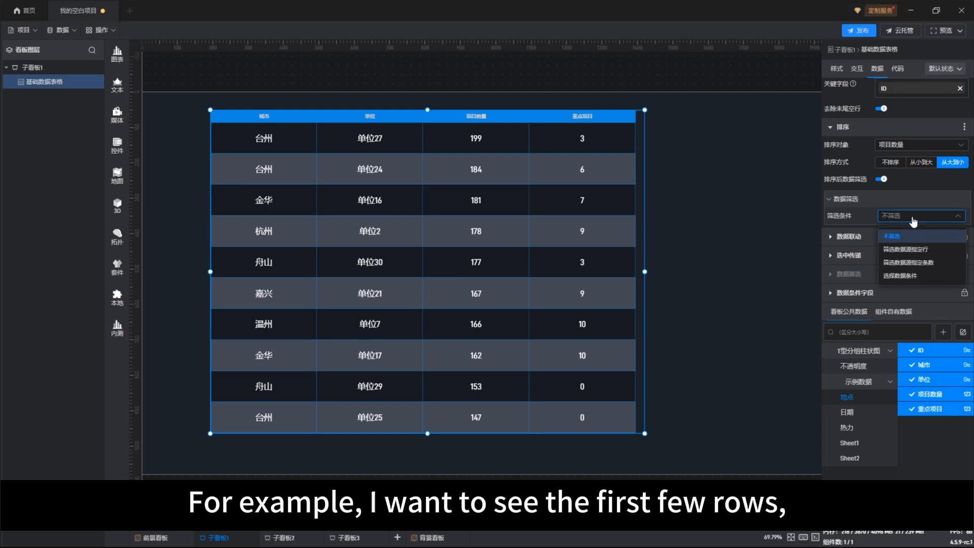
click(915, 250)
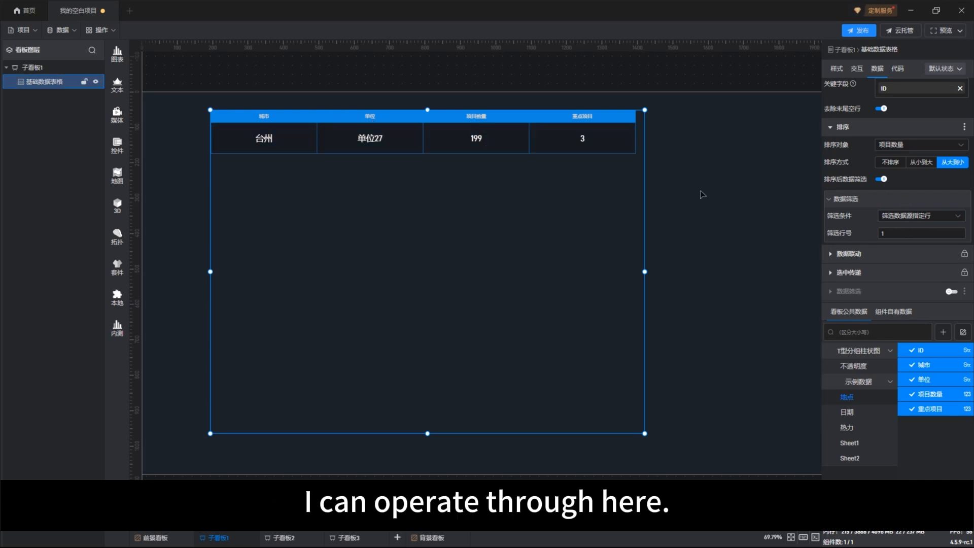
click(896, 233)
click(908, 218)
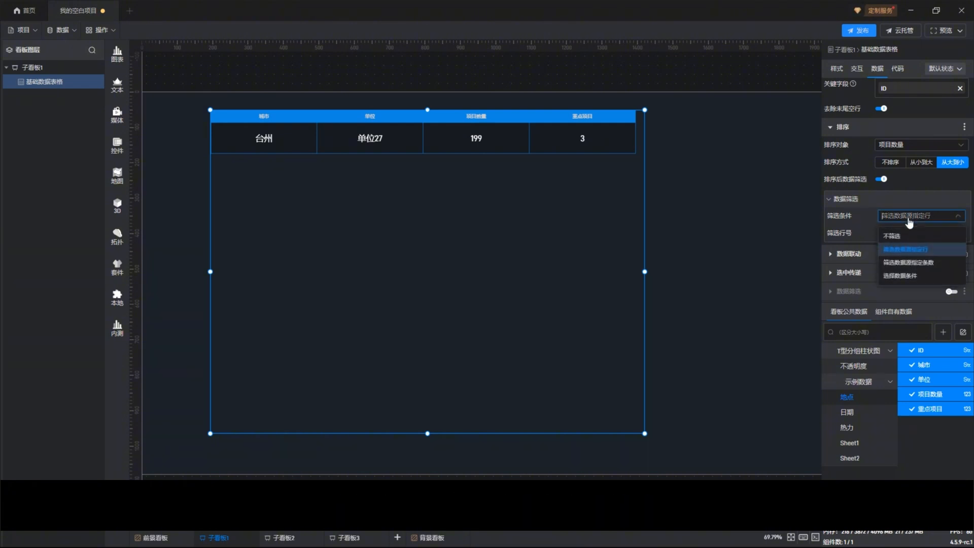
click(907, 250)
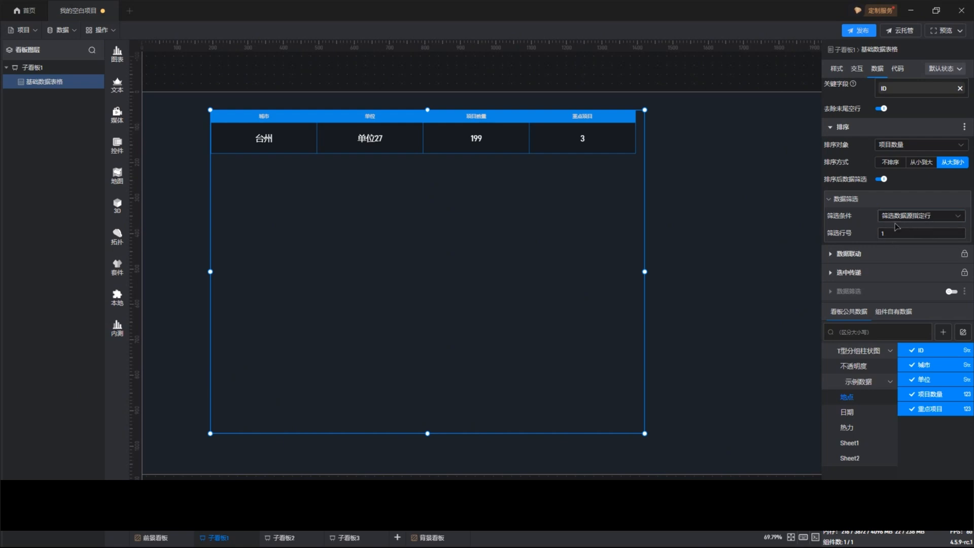
Try the 筛选数据源指定条数 filter with 5 records from row 1, and reset the filter to 不筛选 and sorting to 不排序.
click(897, 216)
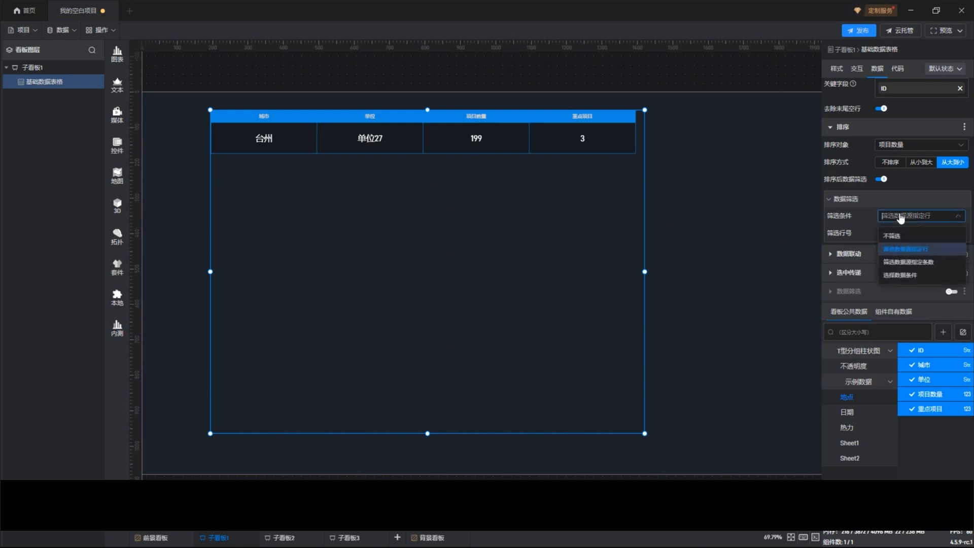
click(904, 262)
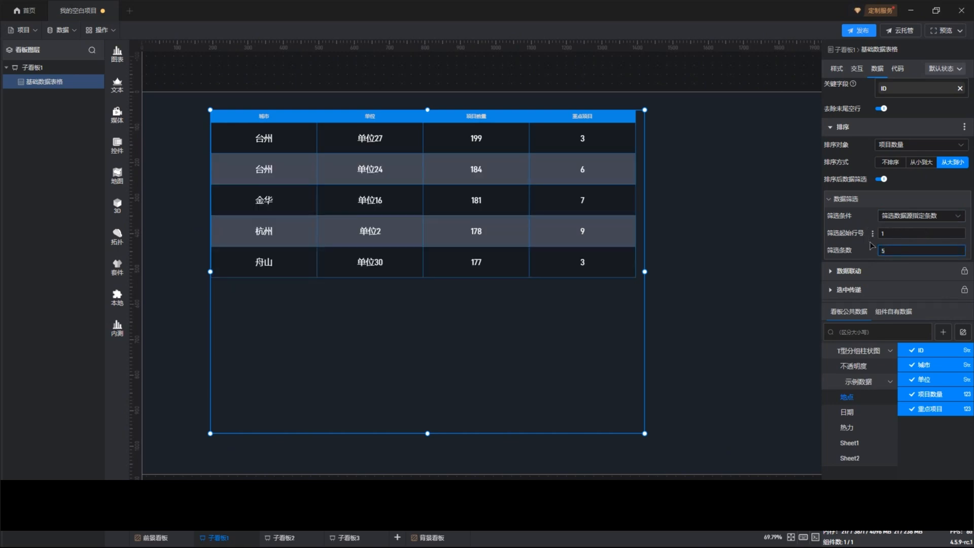
click(910, 219)
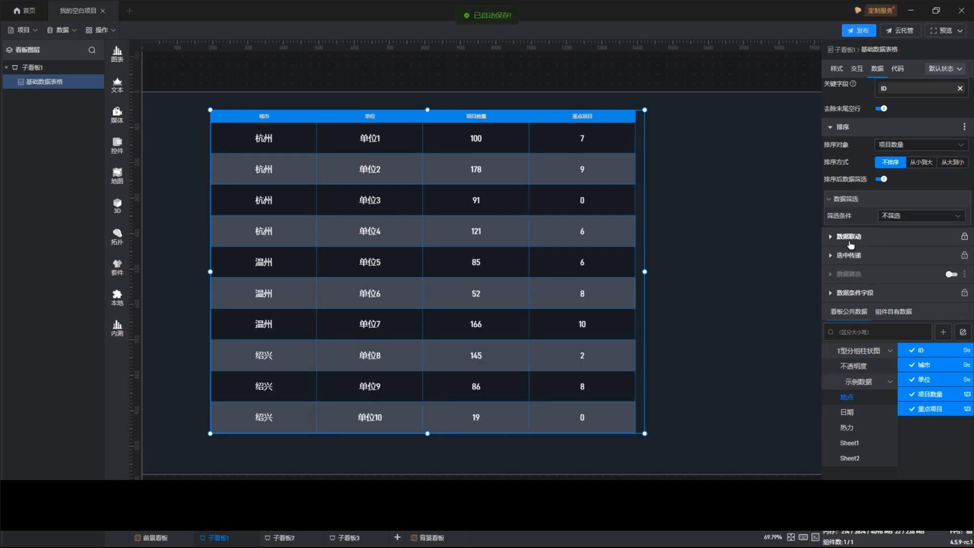
Enable 受其他组件联动 and its 高级设置 in the table's 数据联动 settings.
click(836, 238)
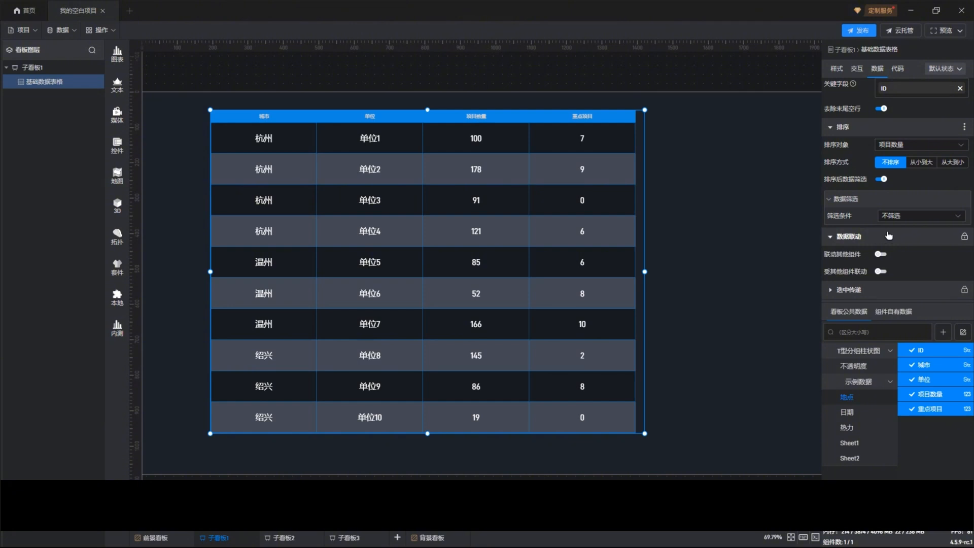
scroll(888, 235, down, 1)
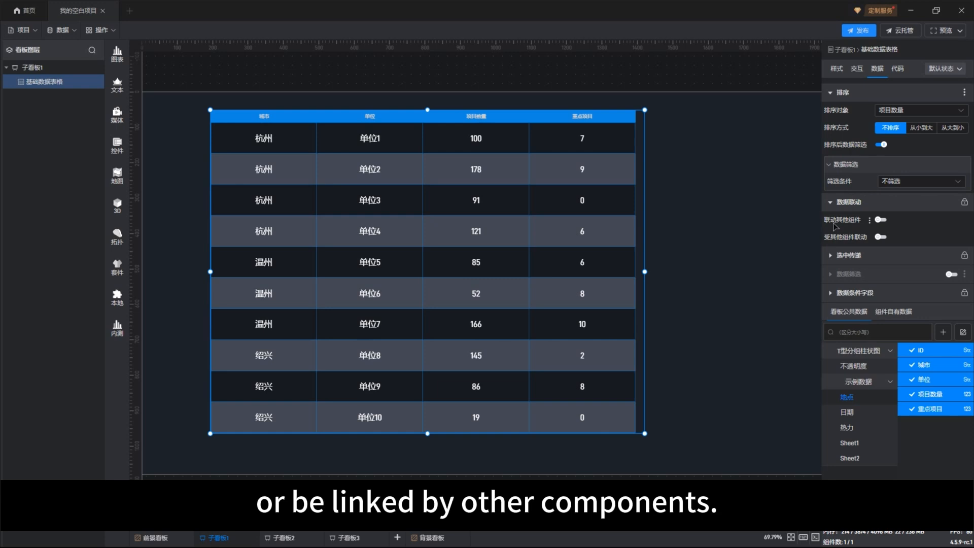
click(883, 237)
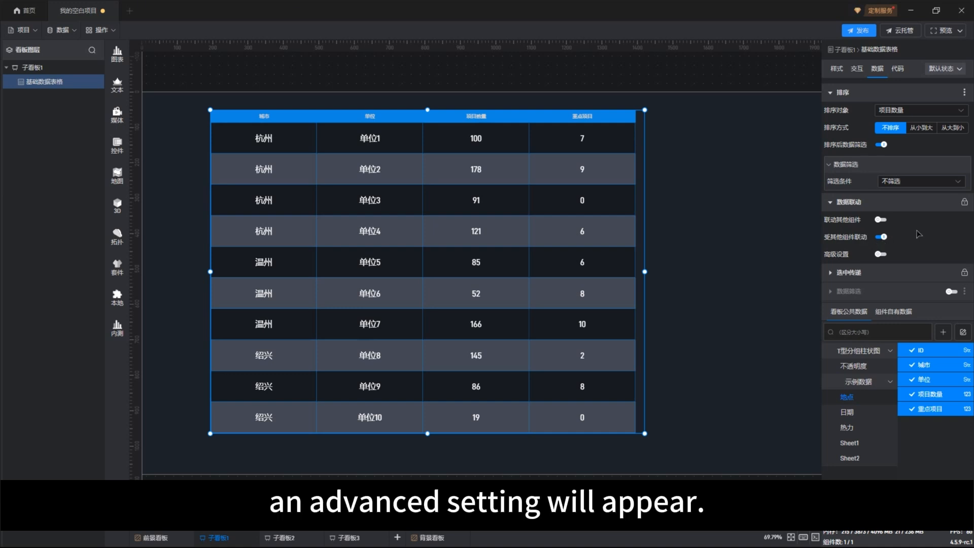
click(882, 253)
scroll(897, 256, down, 3)
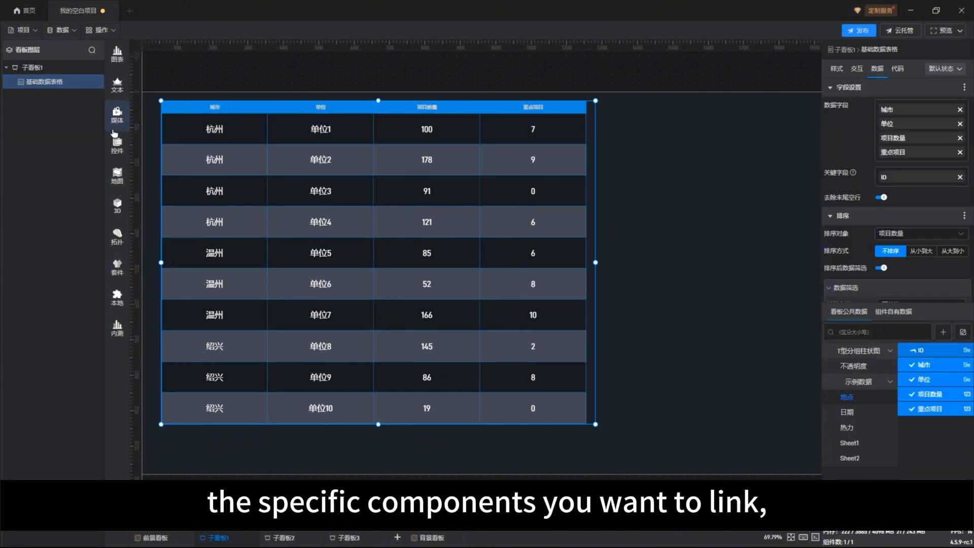
Add a 横向菜单 control from the component library and place it directly below the data table.
click(118, 146)
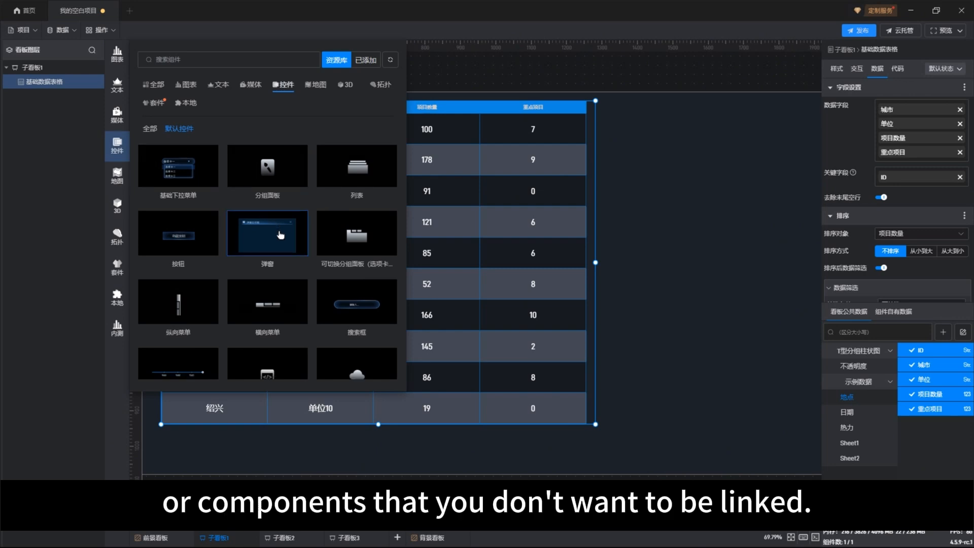
scroll(281, 234, down, 2)
scroll(280, 235, down, 3)
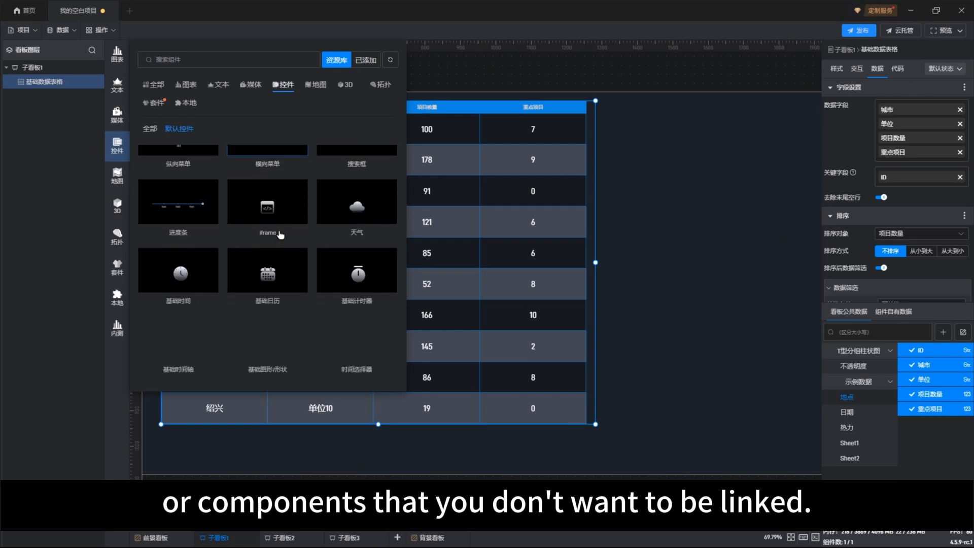
scroll(277, 236, up, 2)
scroll(277, 236, up, 1)
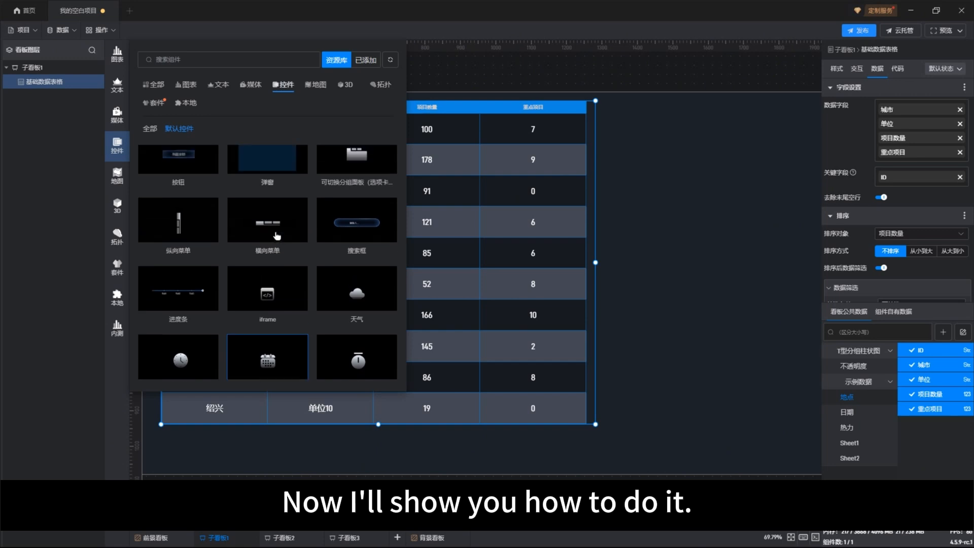
click(268, 230)
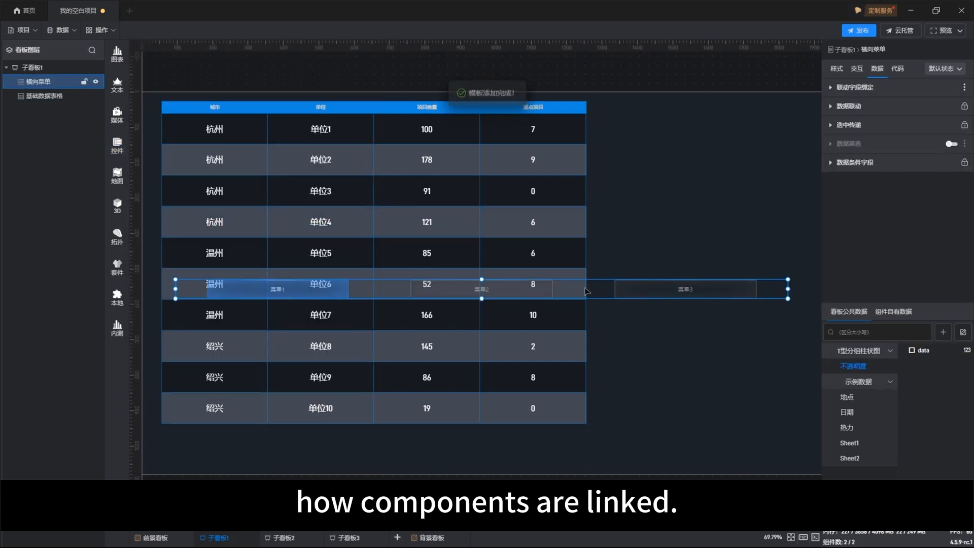
drag(601, 290, 577, 451)
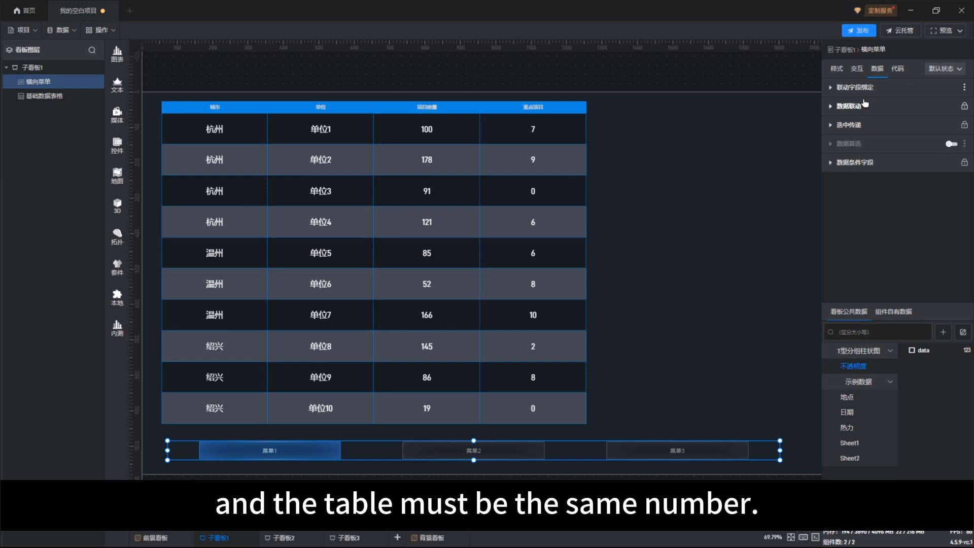
Set the 横向菜单's 选项设置 to 来自数据 and bind the 城市 field of 地点 as its 数据字段.
click(836, 70)
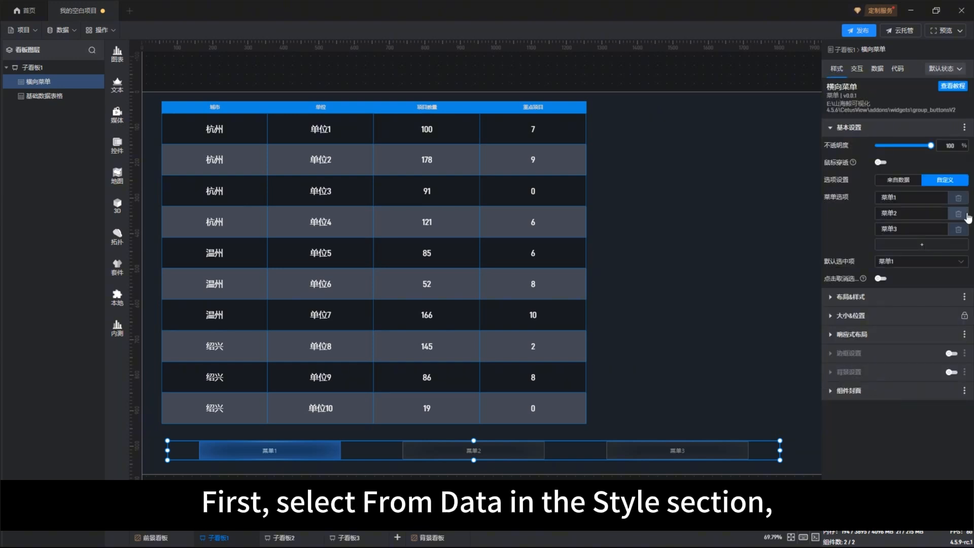
click(904, 182)
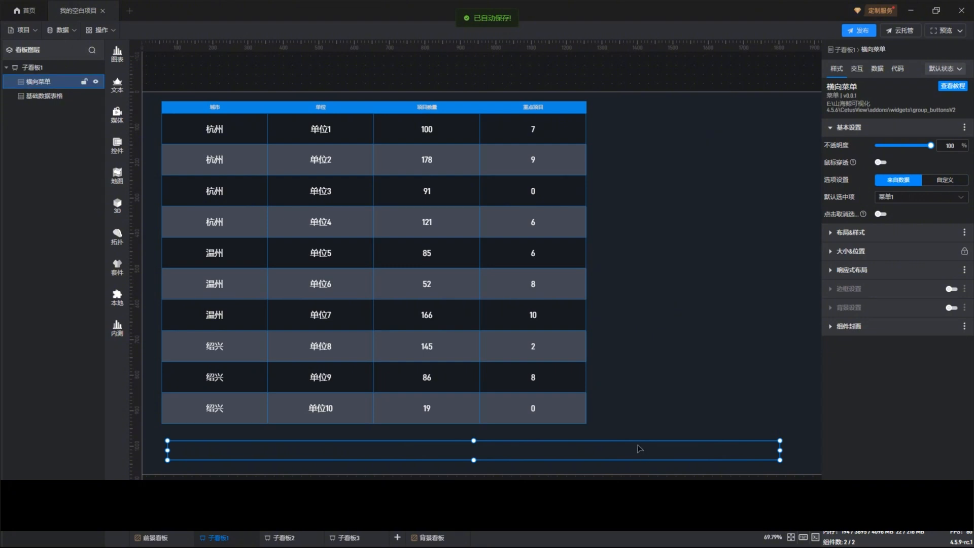
click(878, 69)
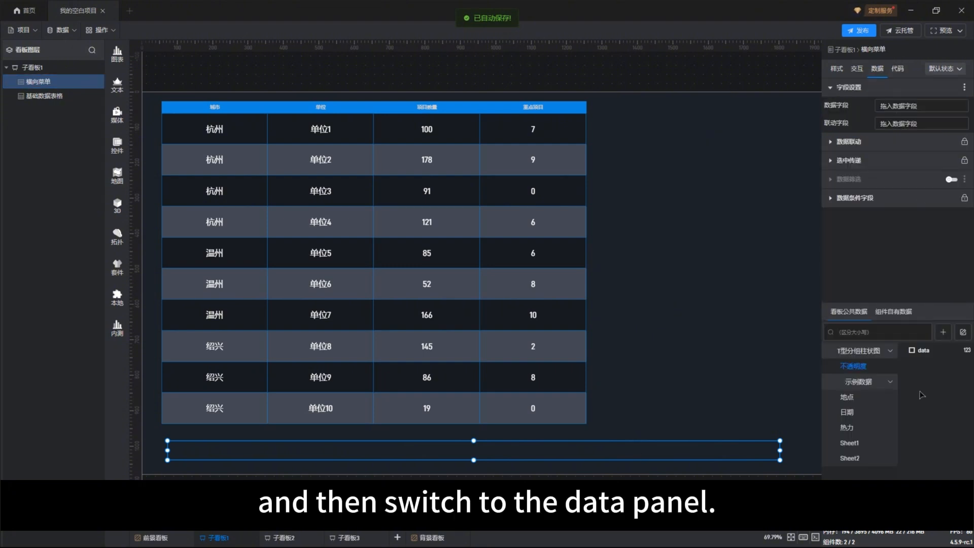
click(846, 400)
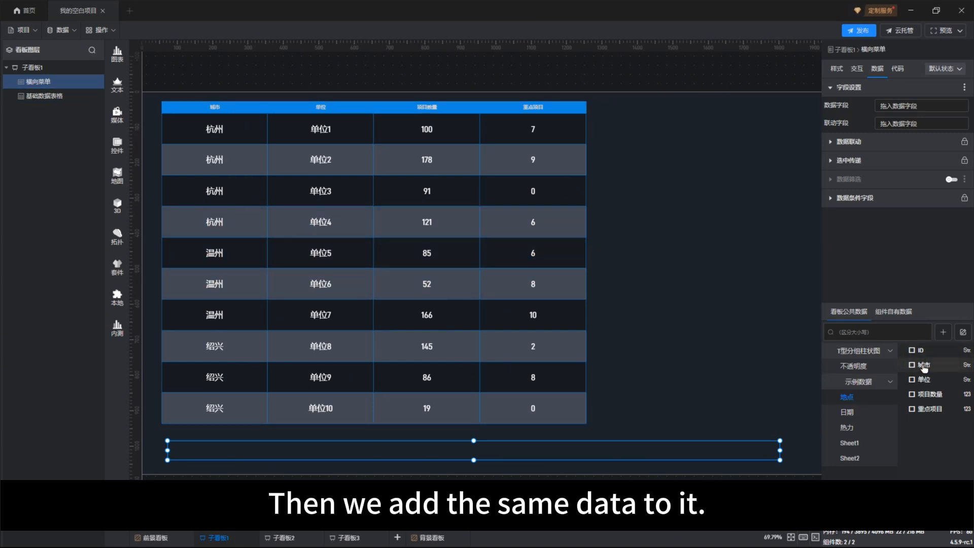
drag(924, 367, 919, 112)
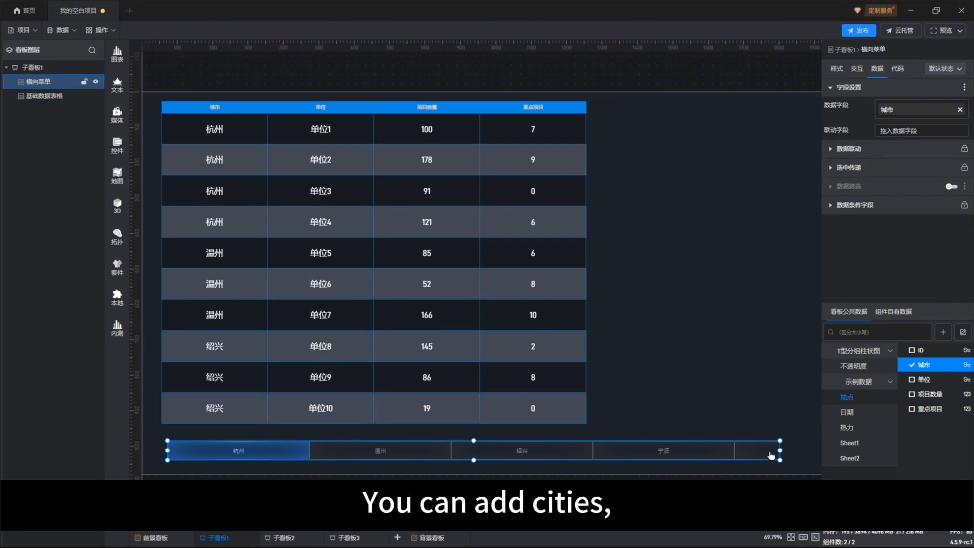
Widen the 横向菜单 to about 1779 px and set its menu item width to 200 px.
mouse_move(780, 450)
mouse_down()
mouse_move(820, 446)
mouse_move(768, 450)
mouse_move(798, 451)
mouse_up()
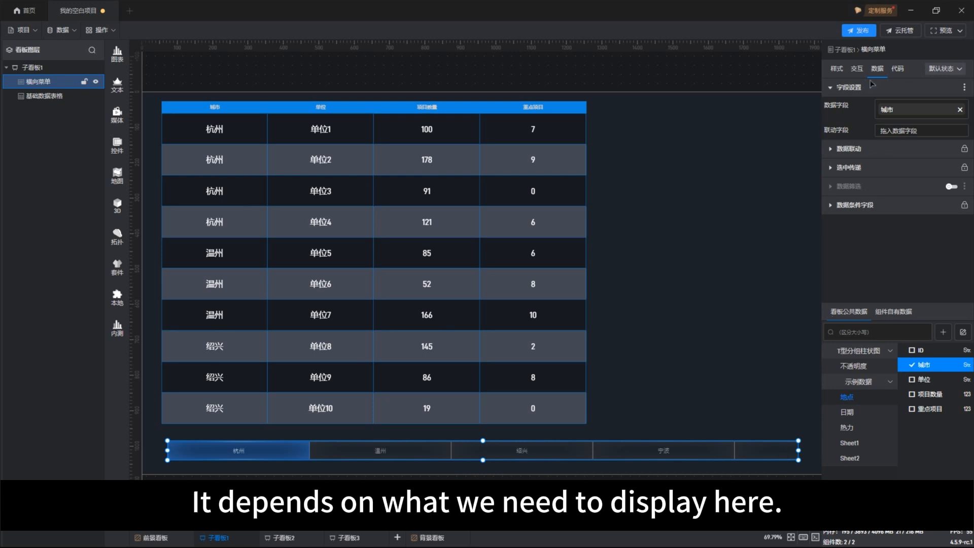
click(836, 69)
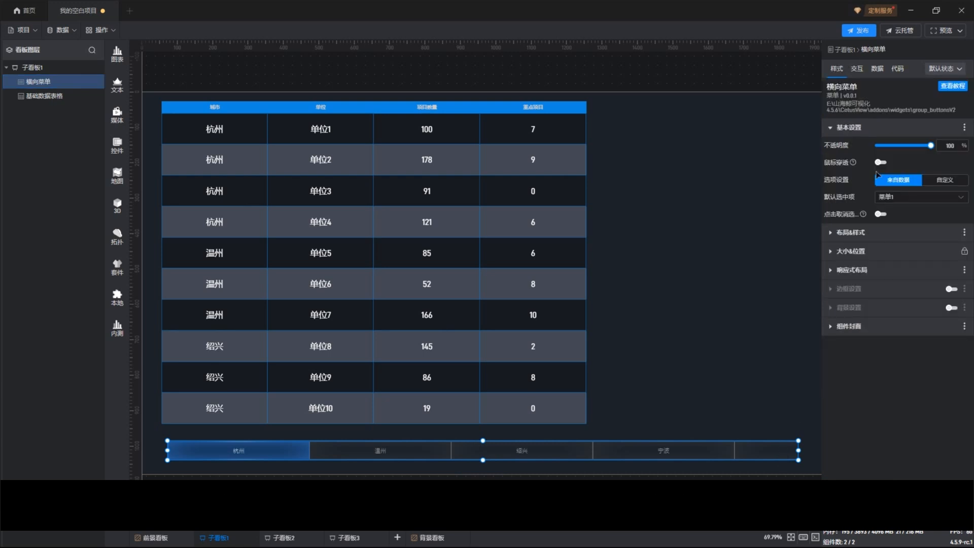
click(864, 252)
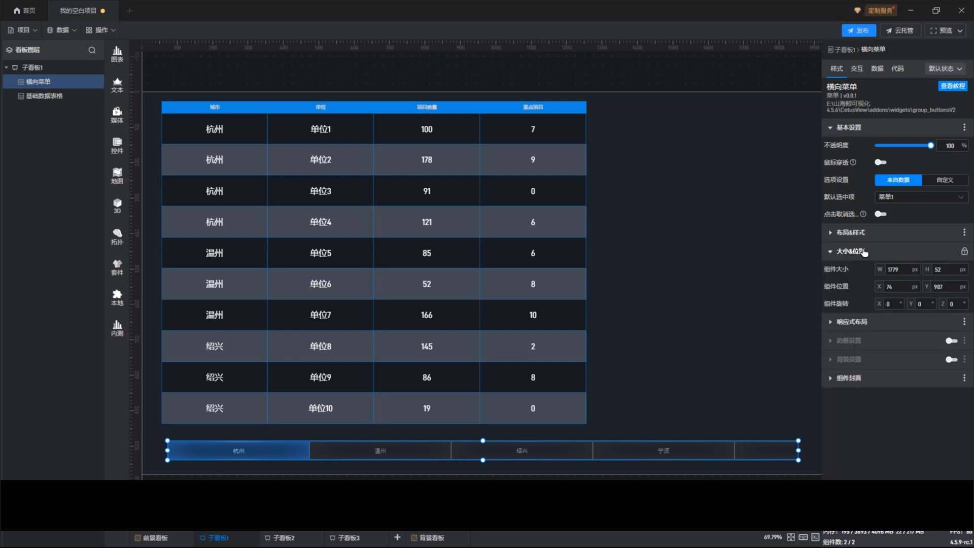
click(866, 231)
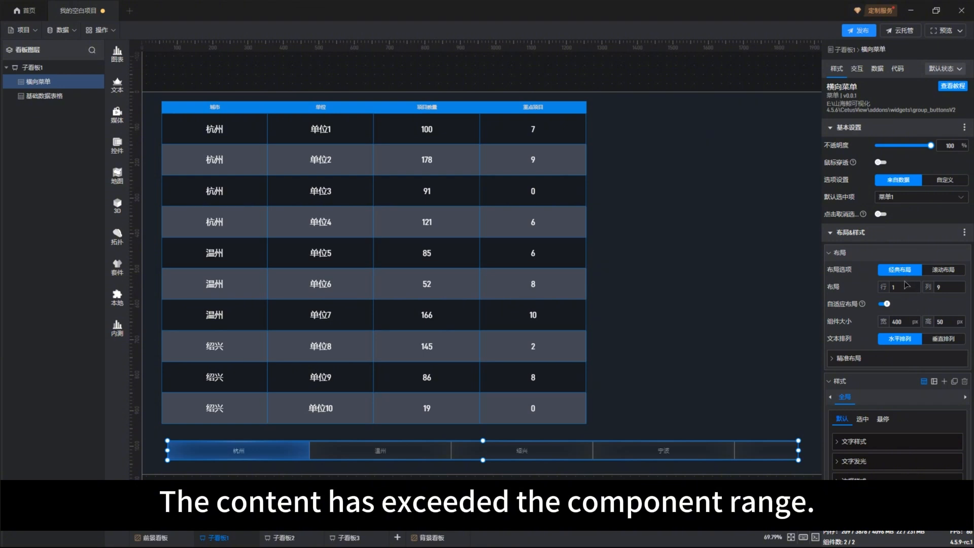
double_click(905, 321)
text(200)
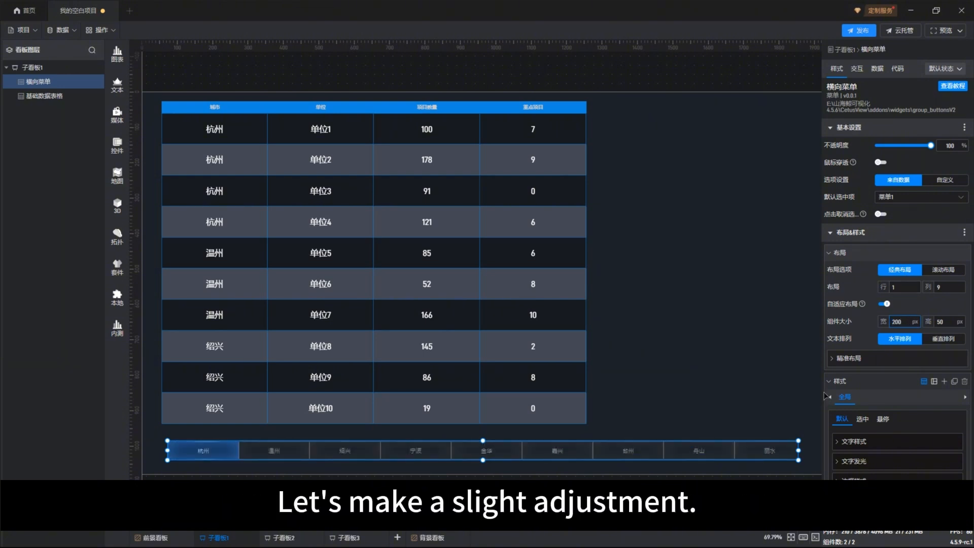
Set the menu item width to 100 px and narrow the 横向菜单 to about 1322 px.
drag(798, 451, 803, 451)
double_click(900, 321)
text(100)
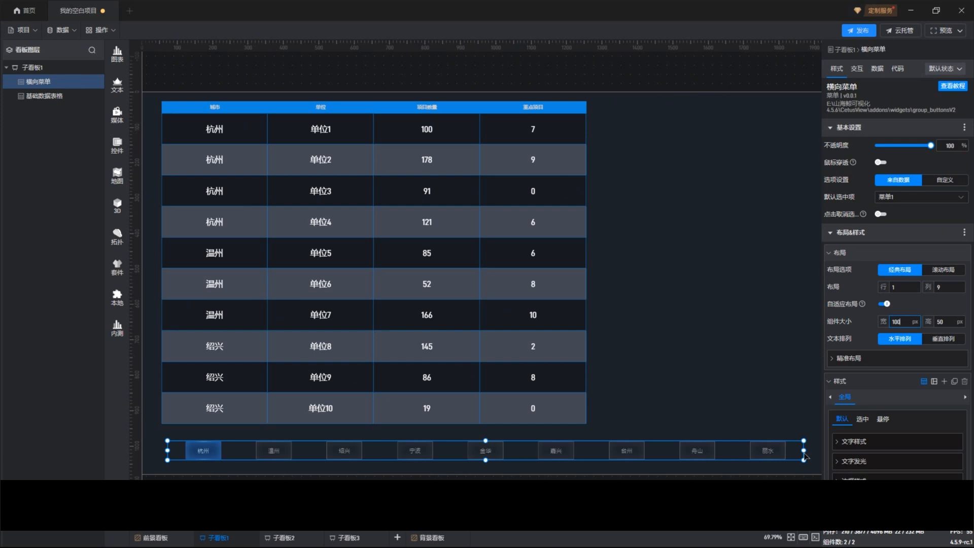
drag(803, 451, 615, 457)
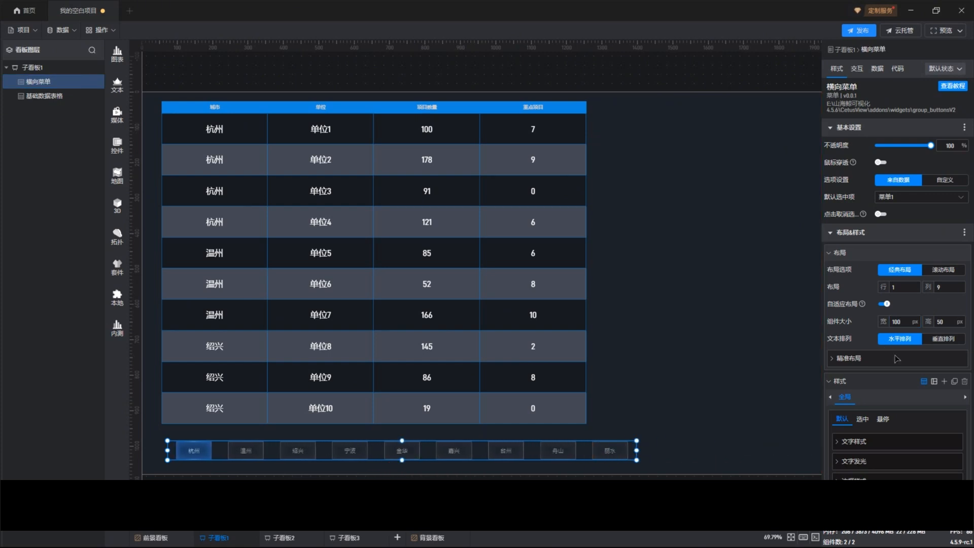
Set the menu's default text size to 24 px and move the menu to about X 120, Y 989.
scroll(865, 328, down, 3)
click(854, 304)
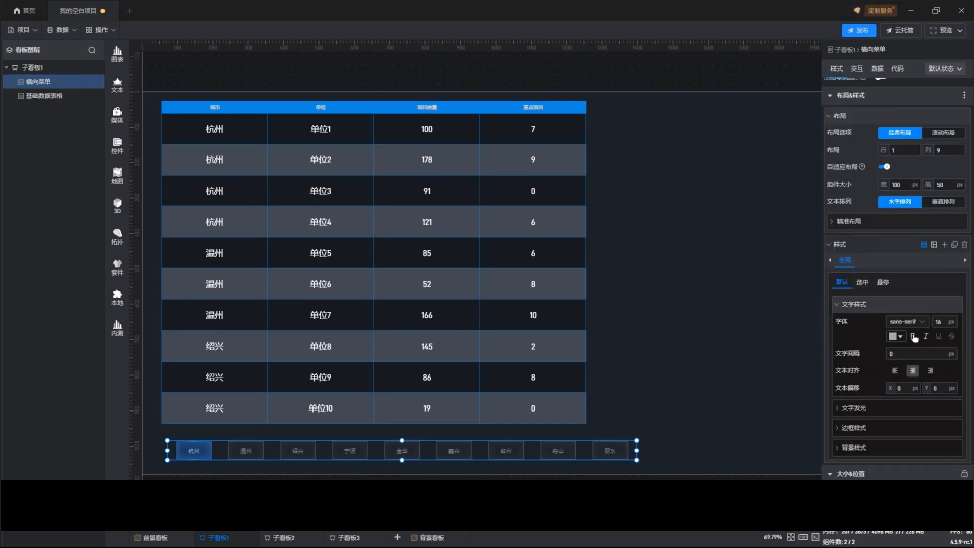
double_click(940, 321)
text(24)
click(687, 400)
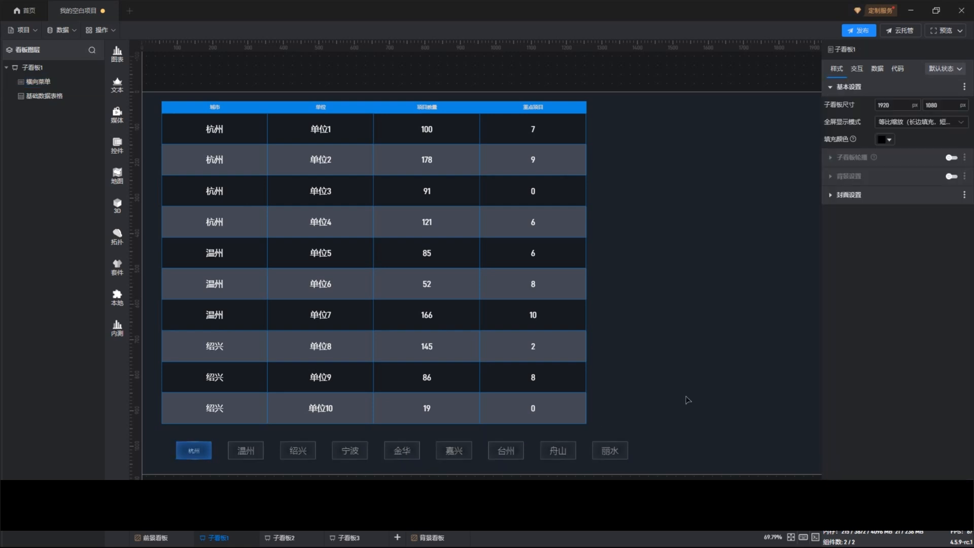
drag(586, 451, 602, 452)
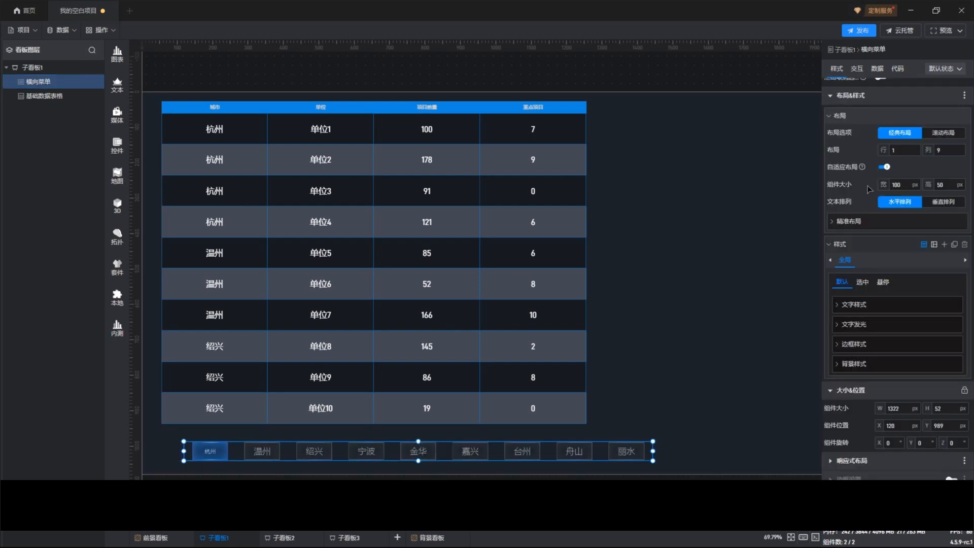
Enable 联动其他组件 in the 横向菜单's 数据联动 settings.
click(877, 69)
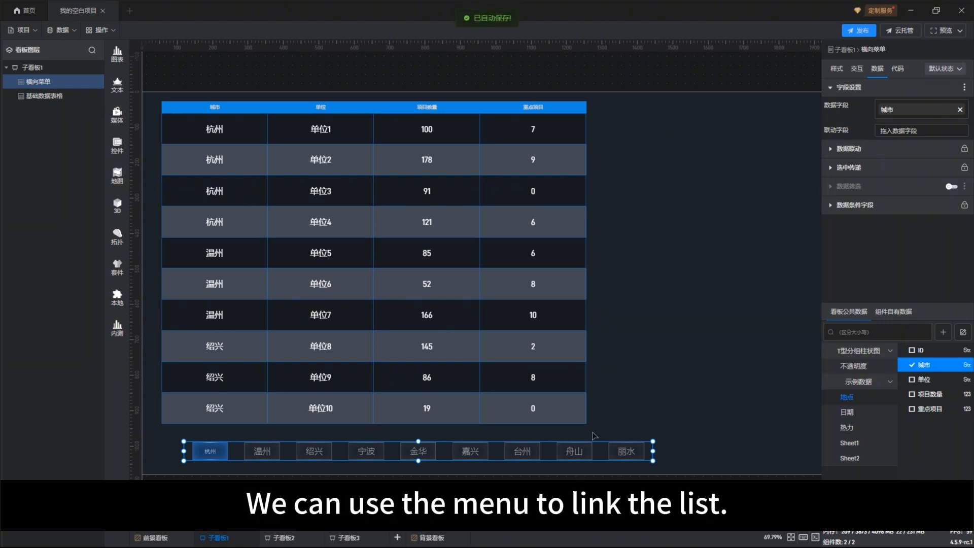
click(876, 149)
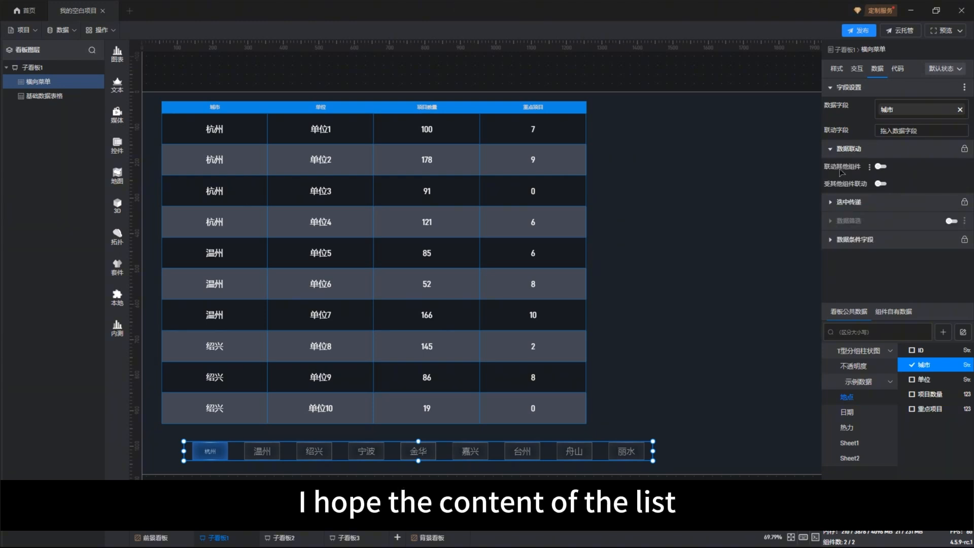
click(881, 166)
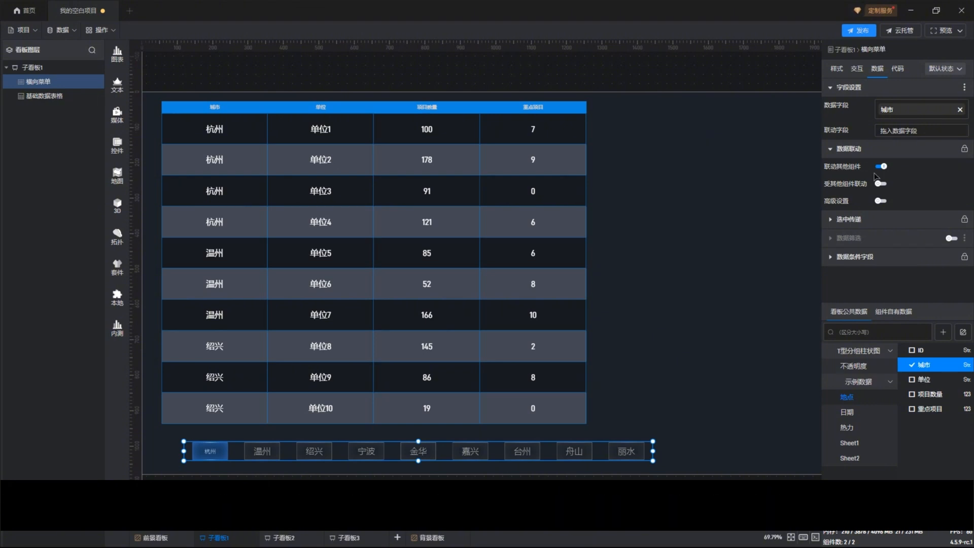
Turn off 高级设置 in the data table's 数据联动 settings, with 受其他组件联动 left enabled.
click(592, 163)
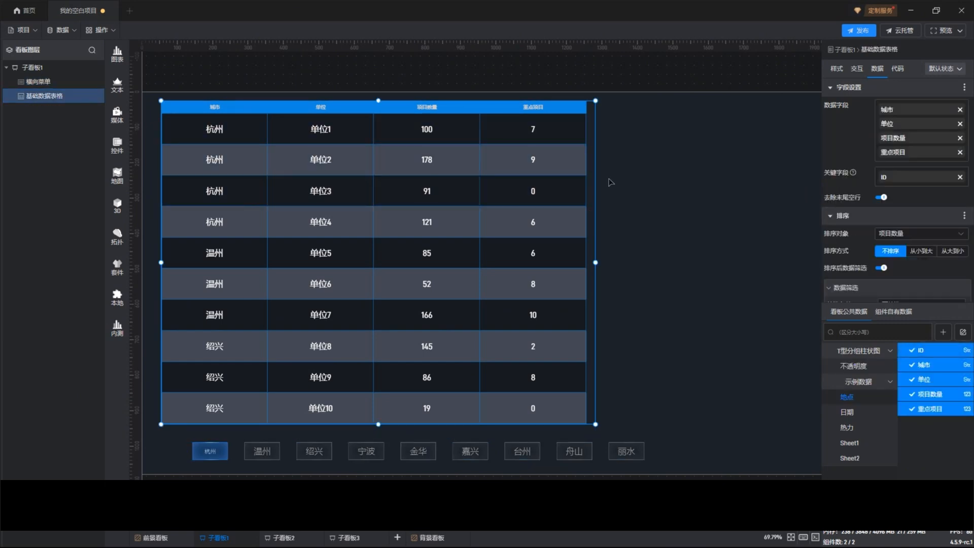
scroll(887, 223, down, 2)
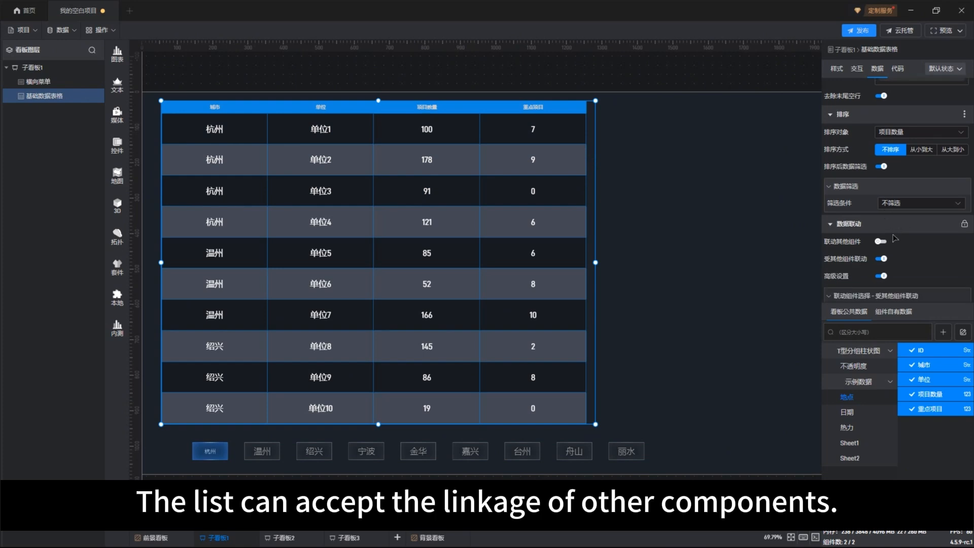
scroll(894, 238, down, 1)
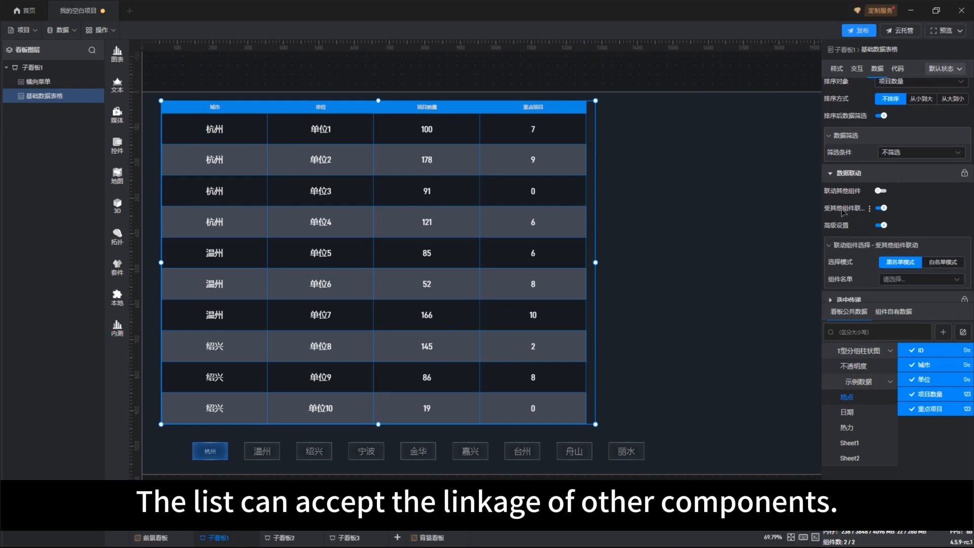
click(881, 224)
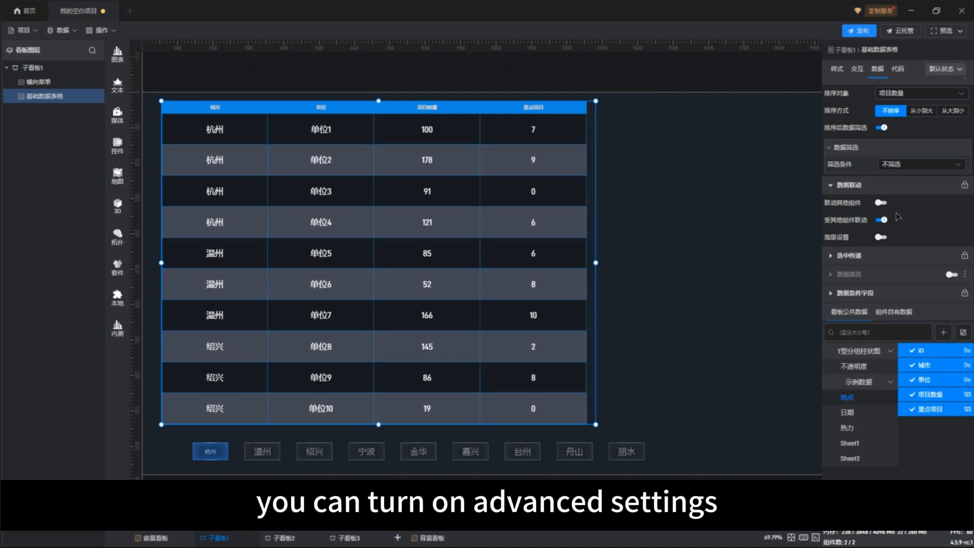
click(708, 210)
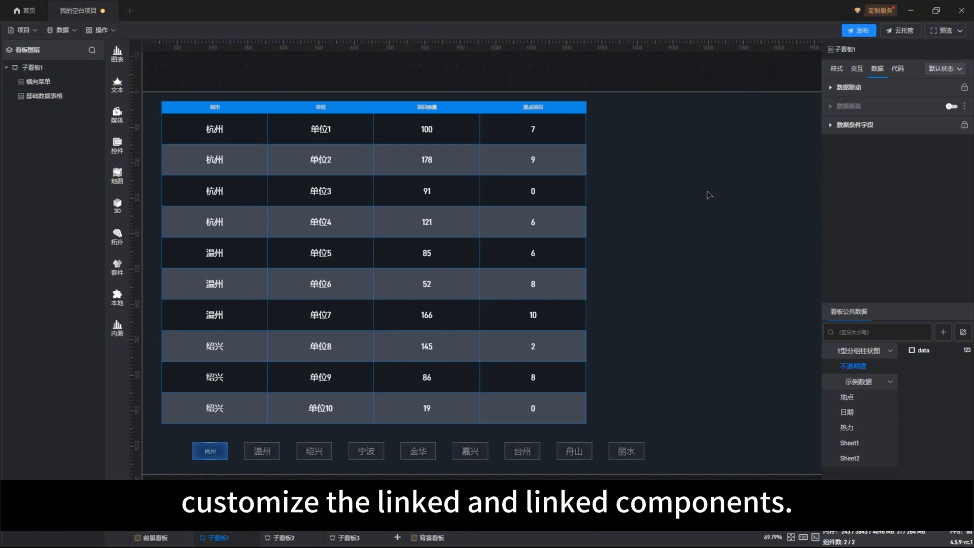
Test the linkage by choosing 温州, 绍兴, 宁波, 金华 and 嘉兴 in the menu and checking the table's rows.
click(269, 452)
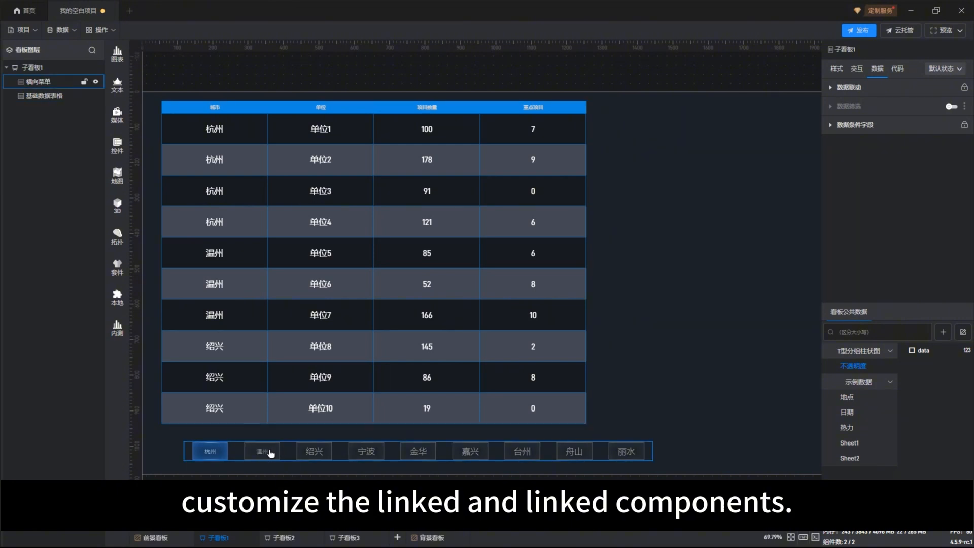
click(269, 451)
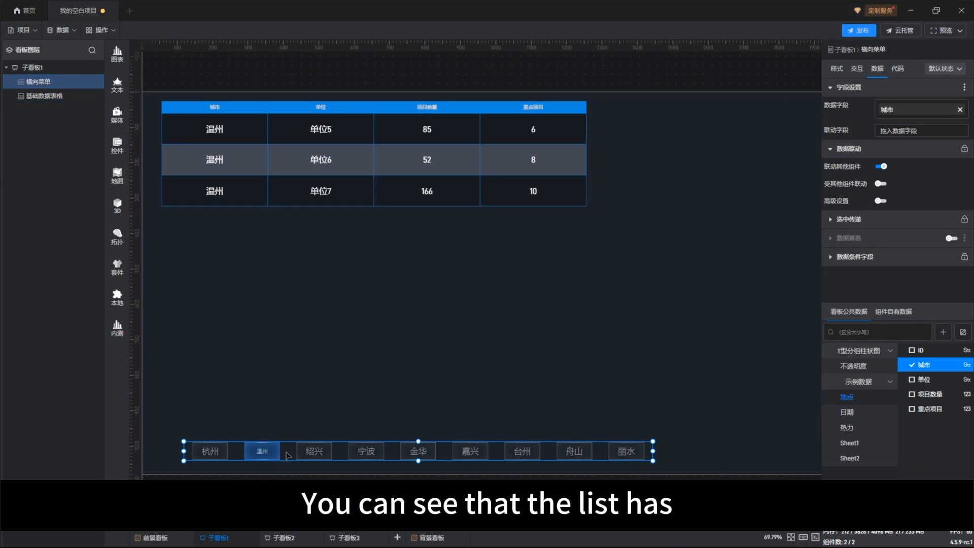
click(313, 451)
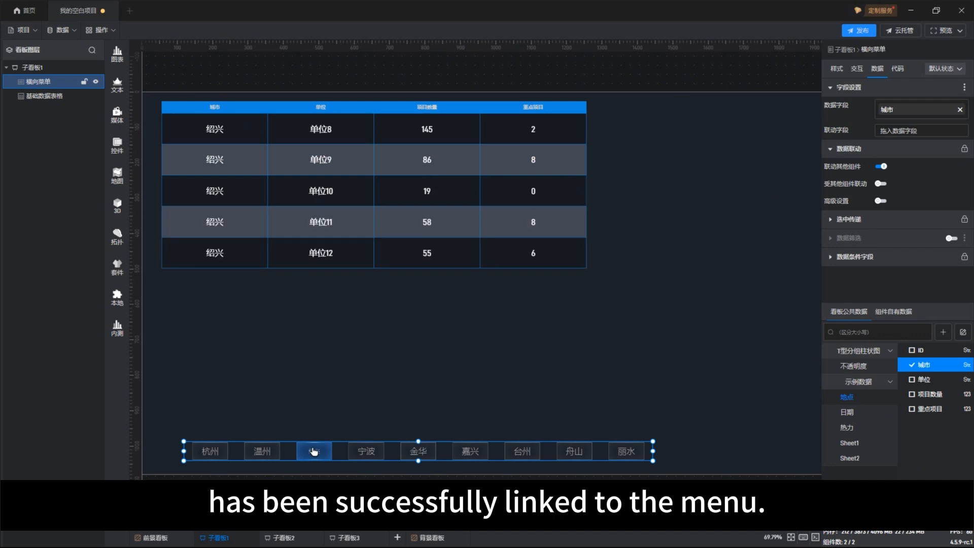
click(367, 450)
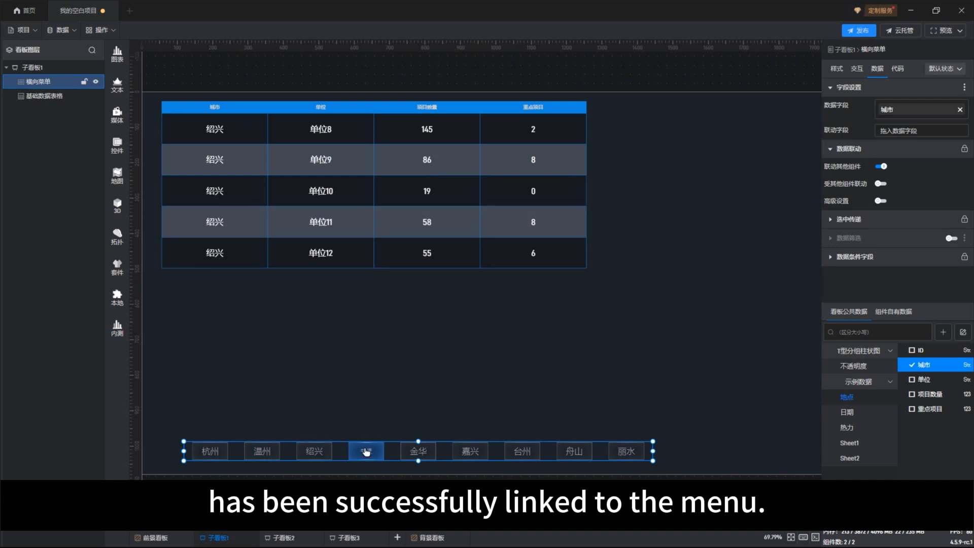
click(419, 452)
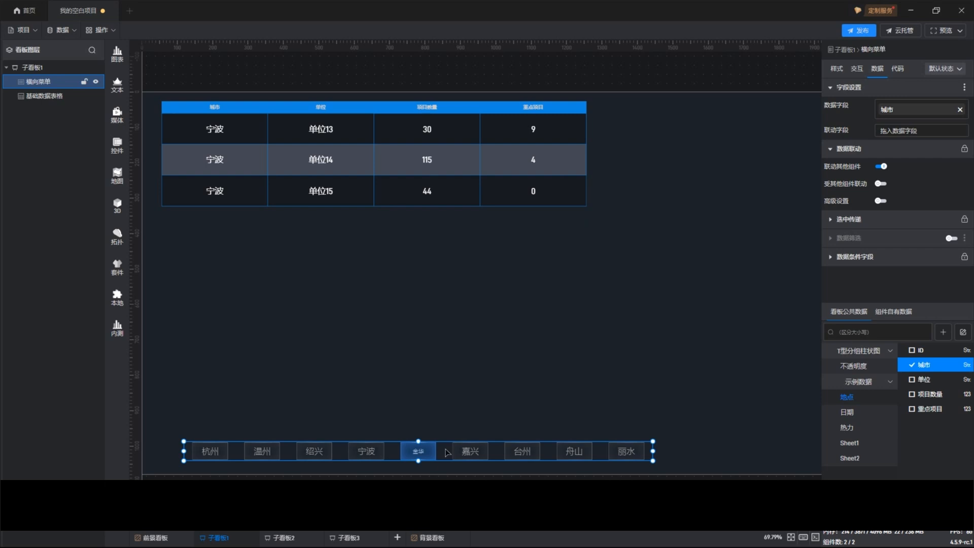
click(476, 452)
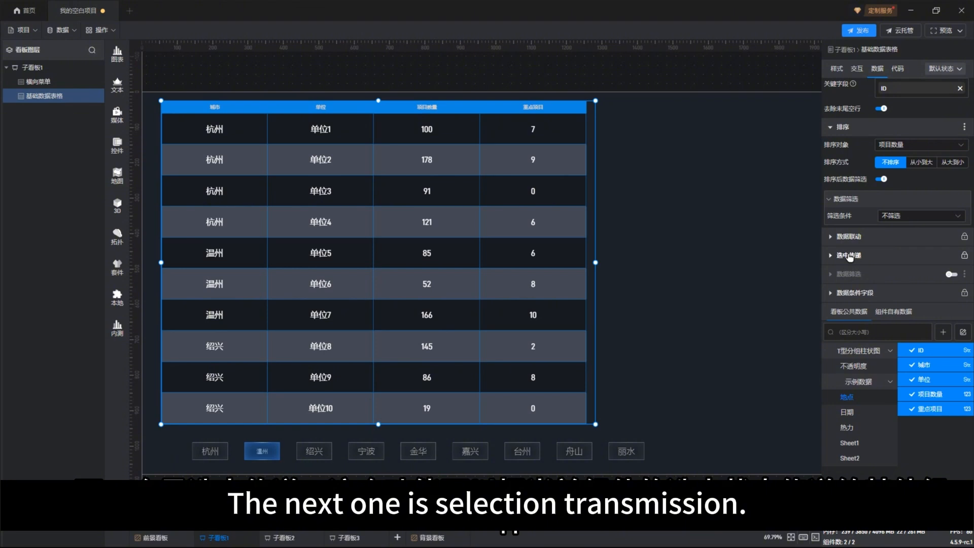
Show the data table's 选中传递 settings and turn off 联动其他组件 in its 数据联动 settings.
click(850, 236)
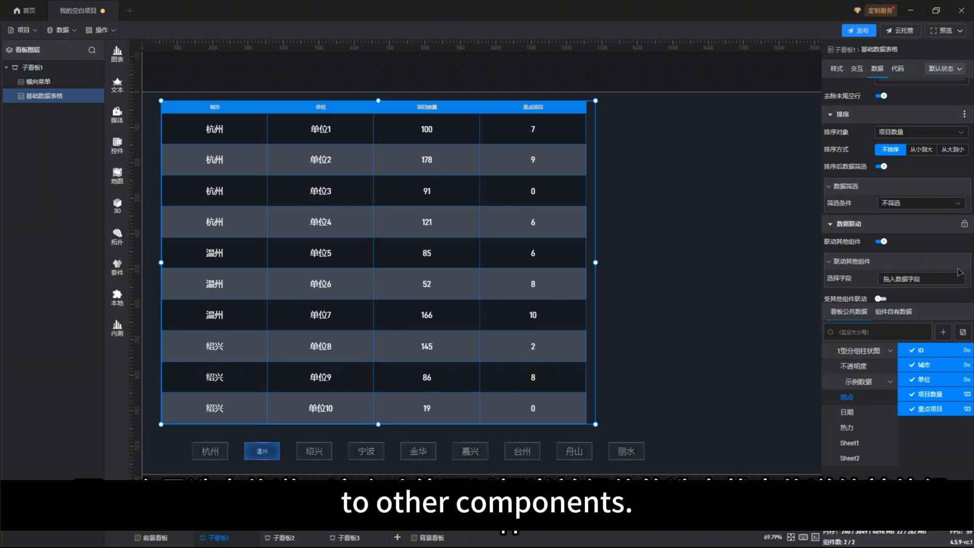
click(862, 228)
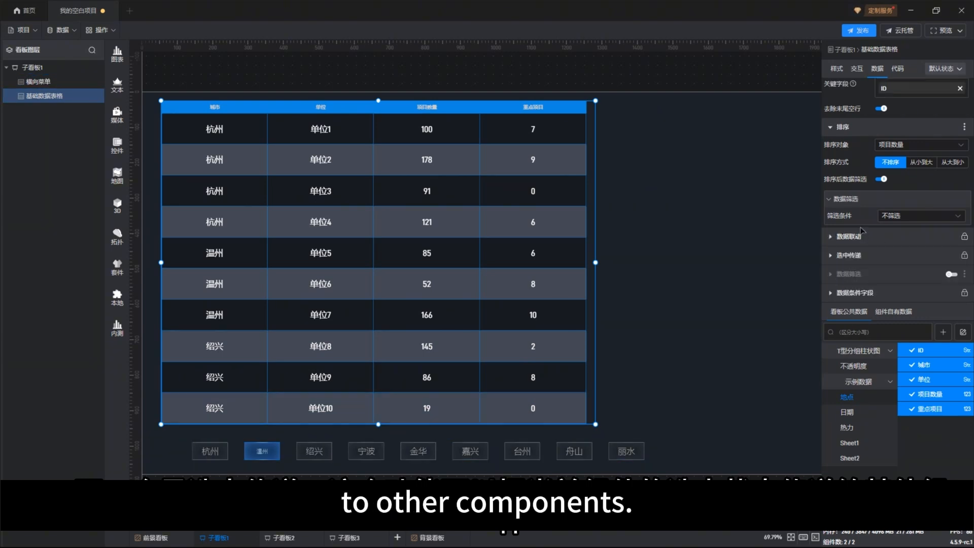
click(852, 255)
scroll(886, 246, down, 1)
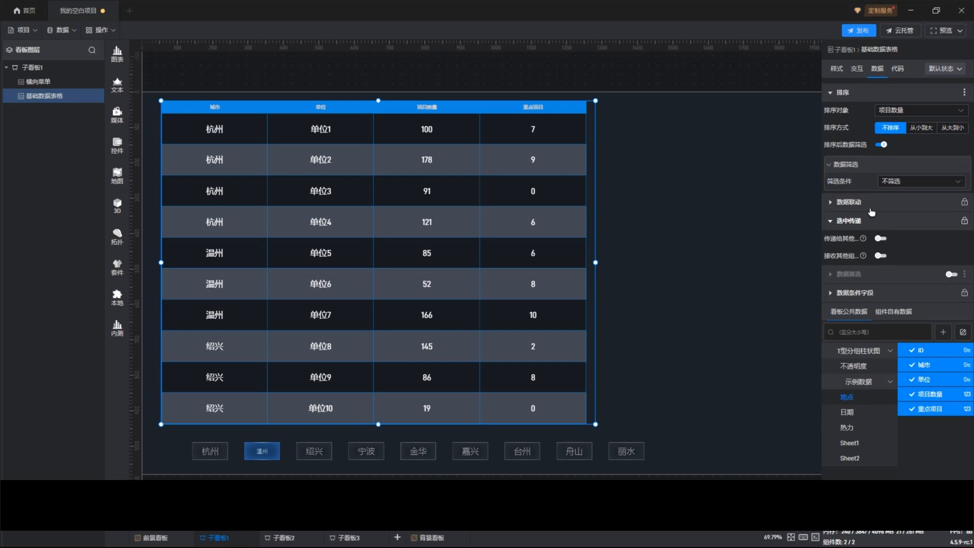
click(867, 205)
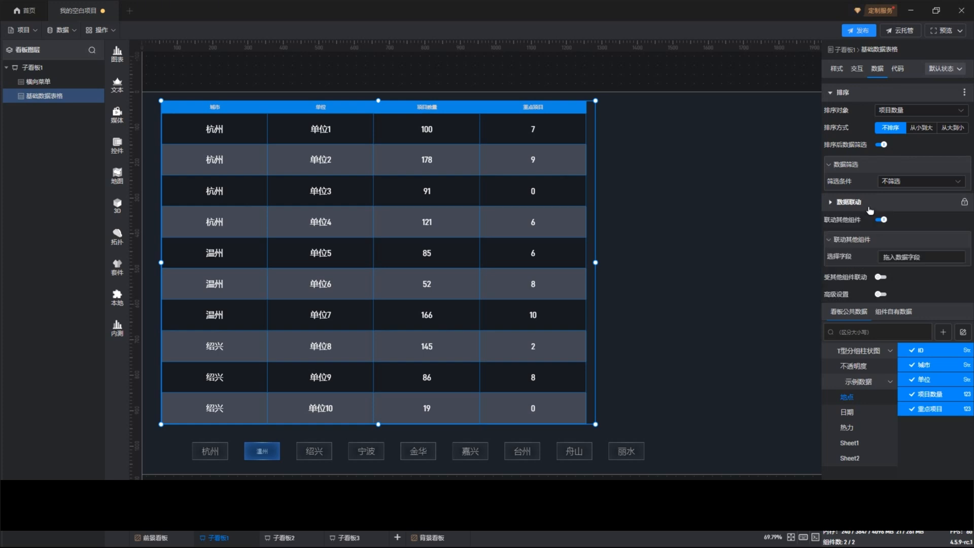
click(881, 220)
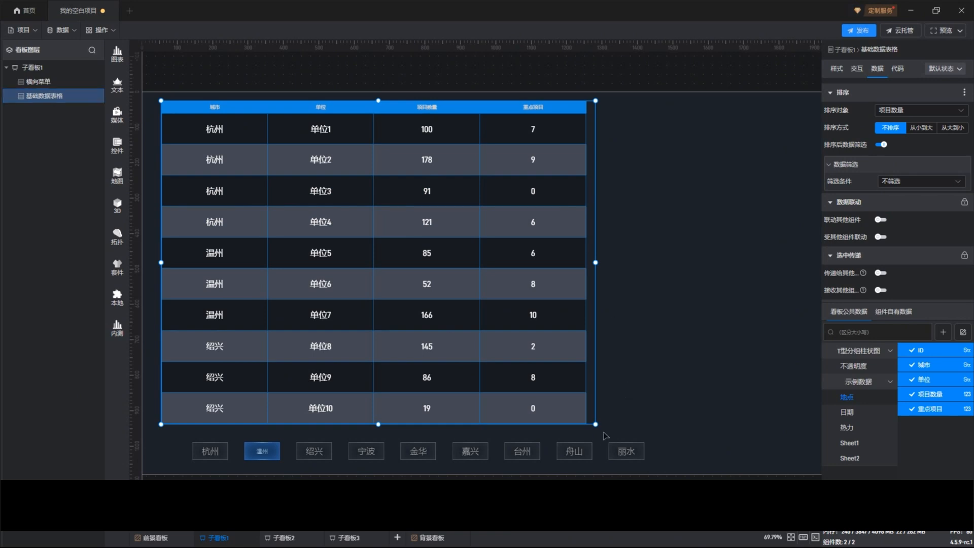
Turn off 受其他组件联动 in the 横向菜单's 数据联动 settings.
click(598, 449)
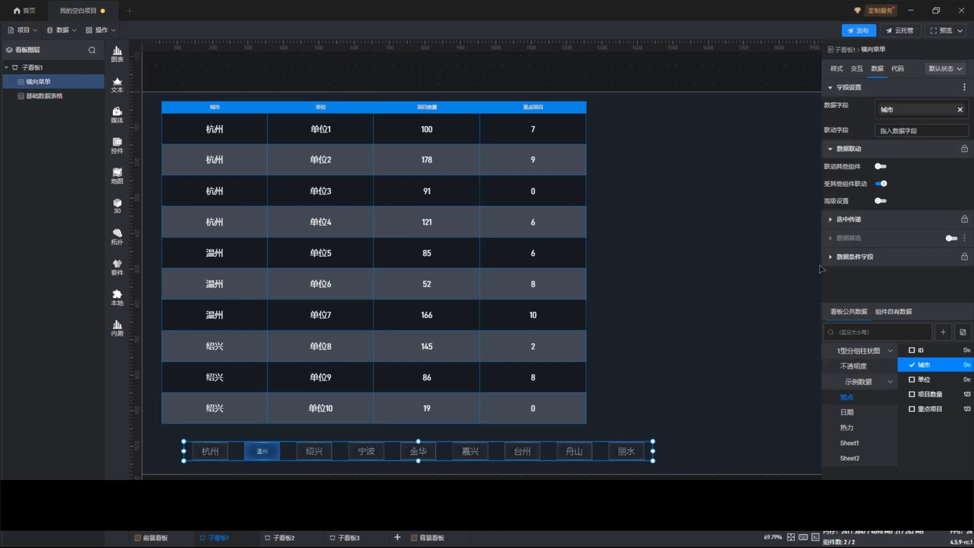
click(883, 184)
click(883, 183)
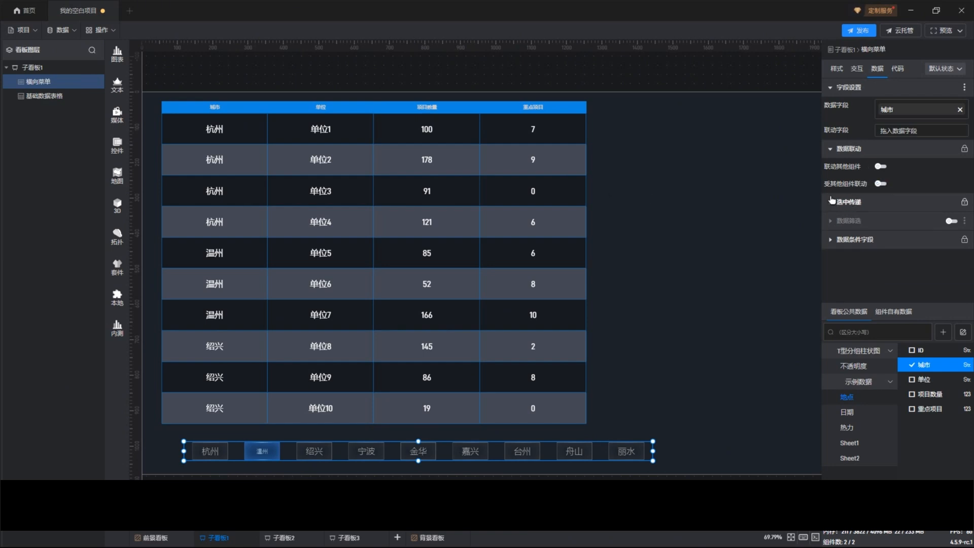
Enable 传递给其他组件 in the data table's 选中传递 settings.
click(590, 192)
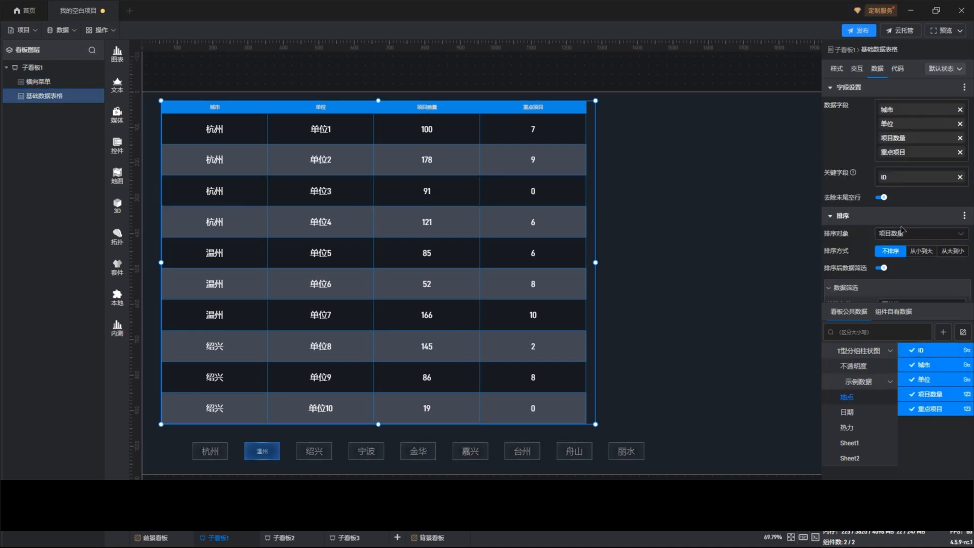
scroll(898, 228, down, 3)
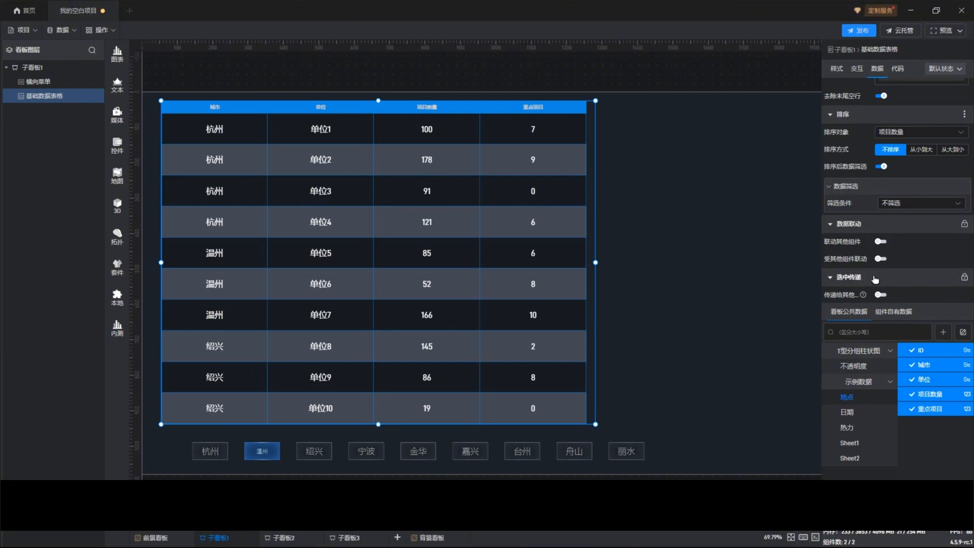
scroll(876, 274, down, 2)
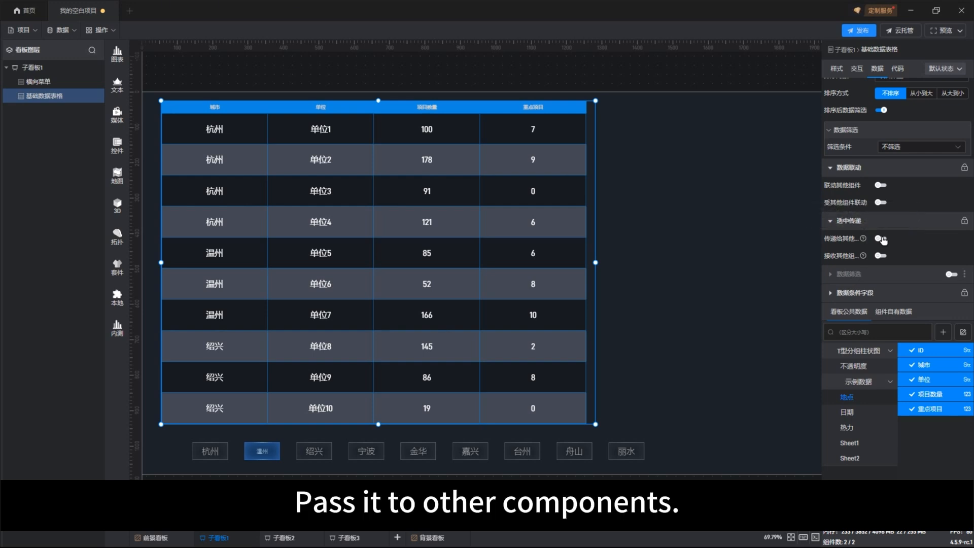
click(881, 239)
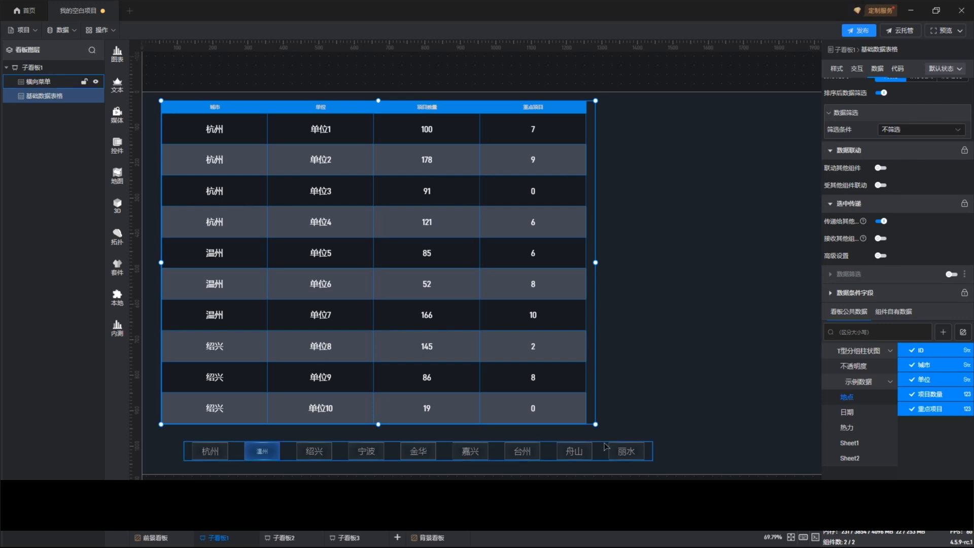
Enable 接收其他组件传递 in the 横向菜单's 选中传递 settings.
click(618, 445)
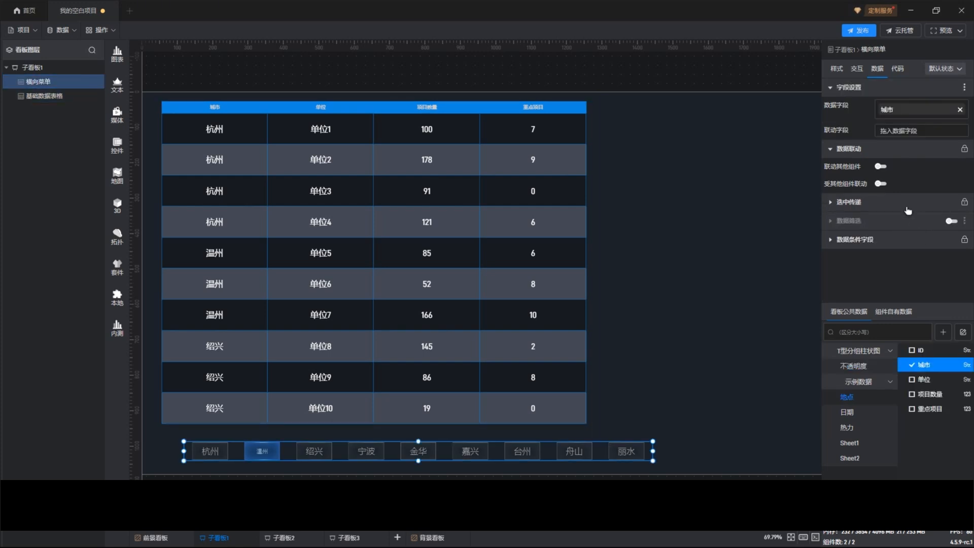
click(873, 202)
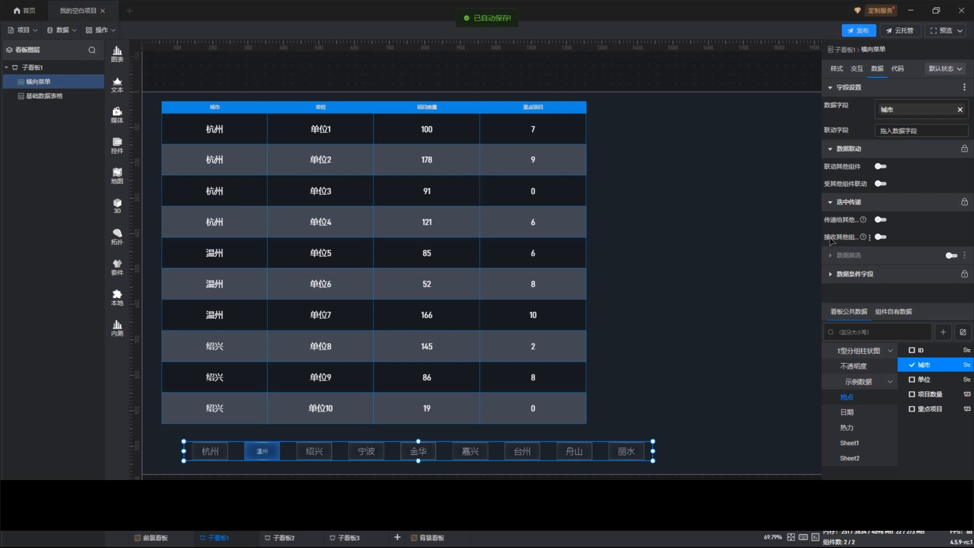
click(883, 237)
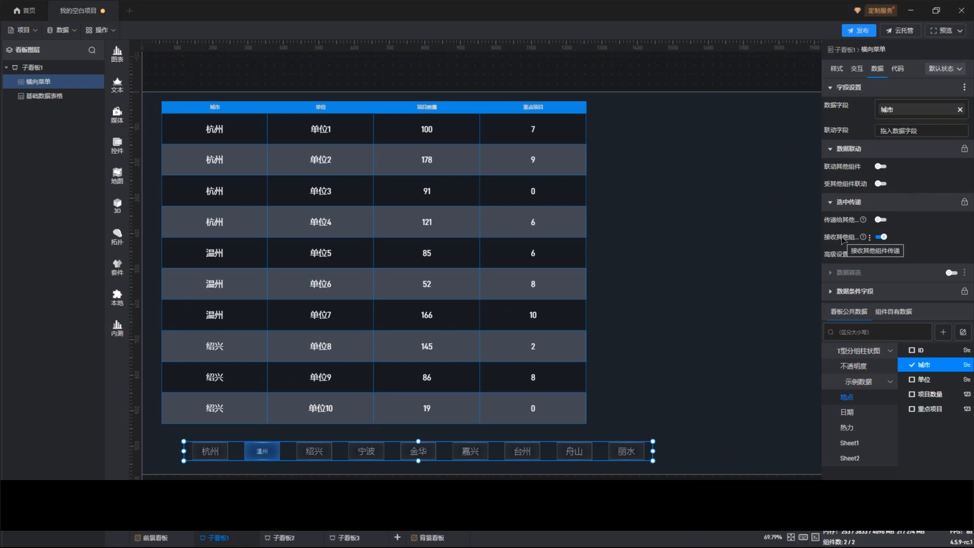
click(704, 250)
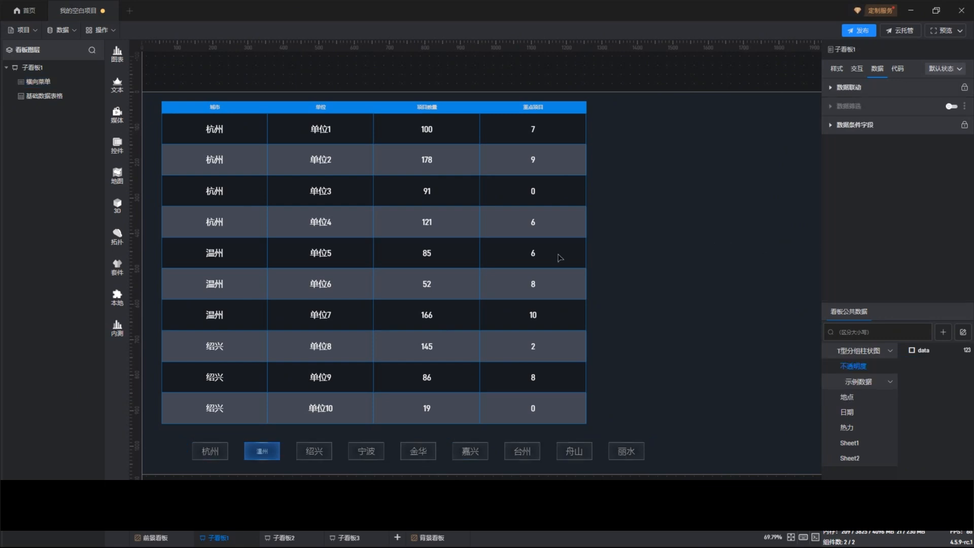
Test the selection passing by selecting table rows for 杭州, 温州 and 绍兴 and checking the menu's highlighted city.
click(323, 226)
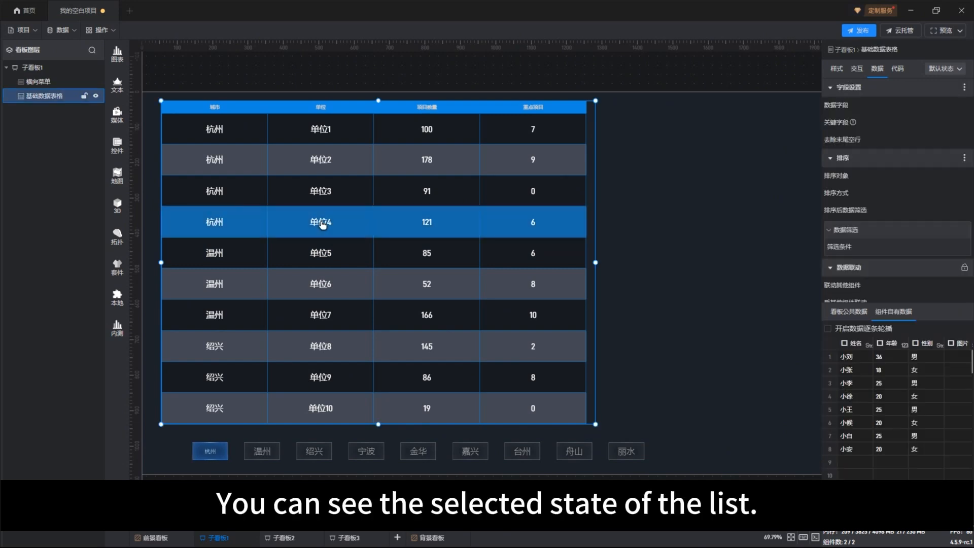
click(315, 287)
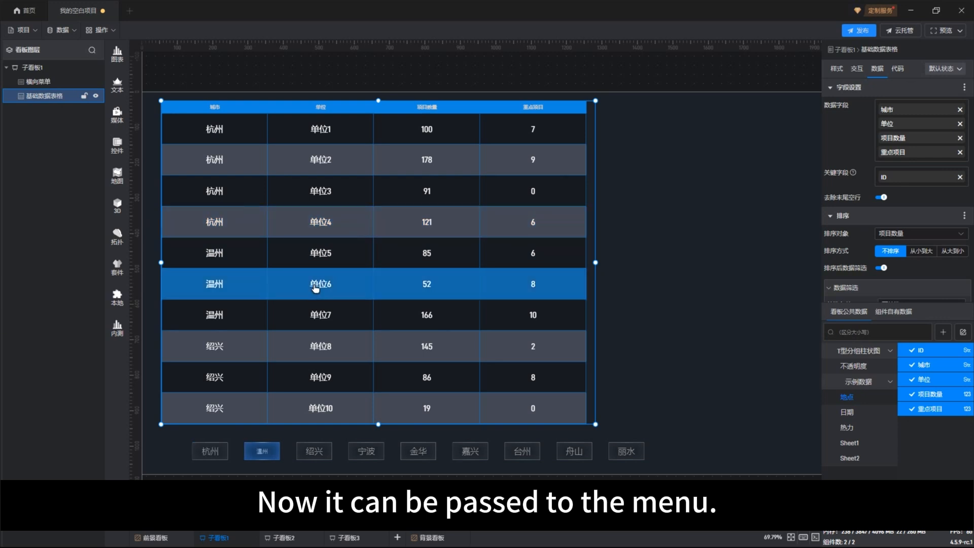
click(324, 261)
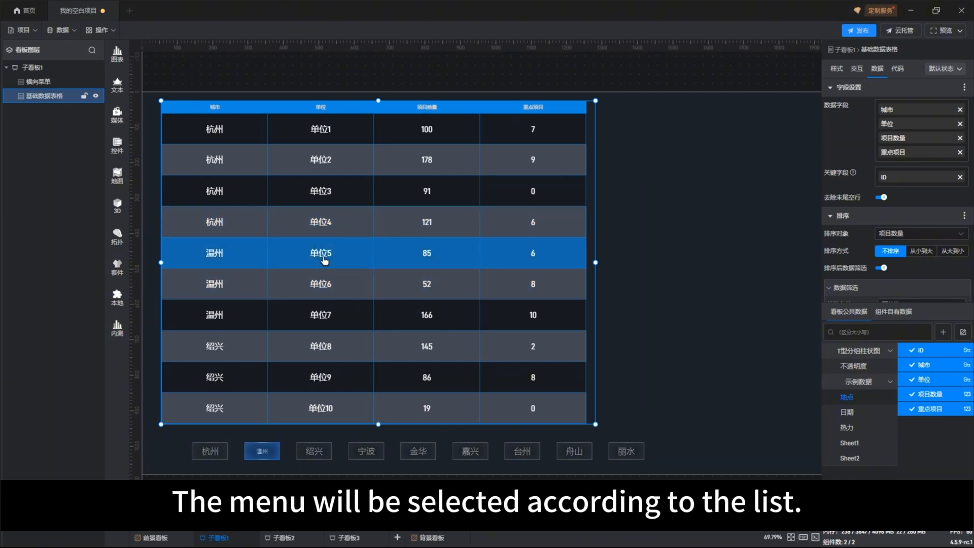
click(348, 198)
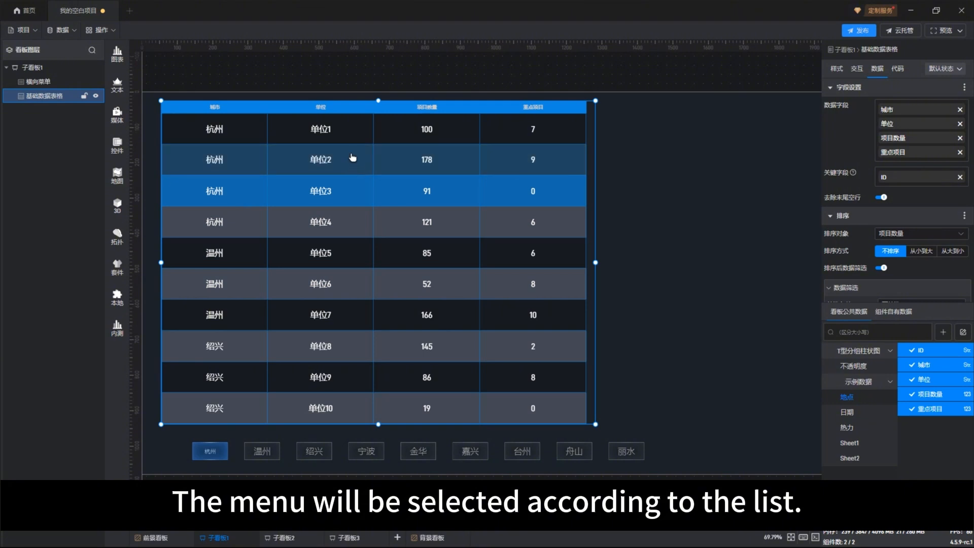
click(352, 161)
click(336, 231)
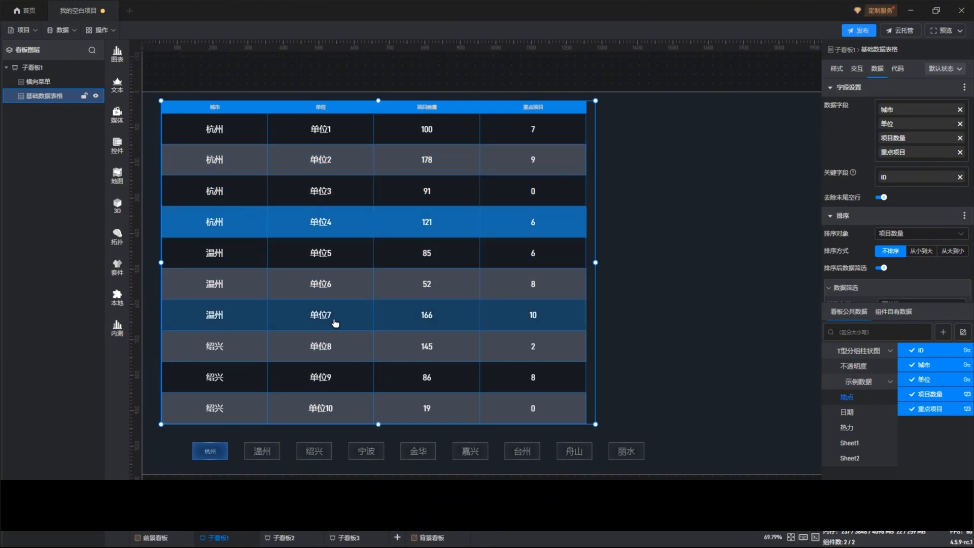
click(337, 320)
click(339, 362)
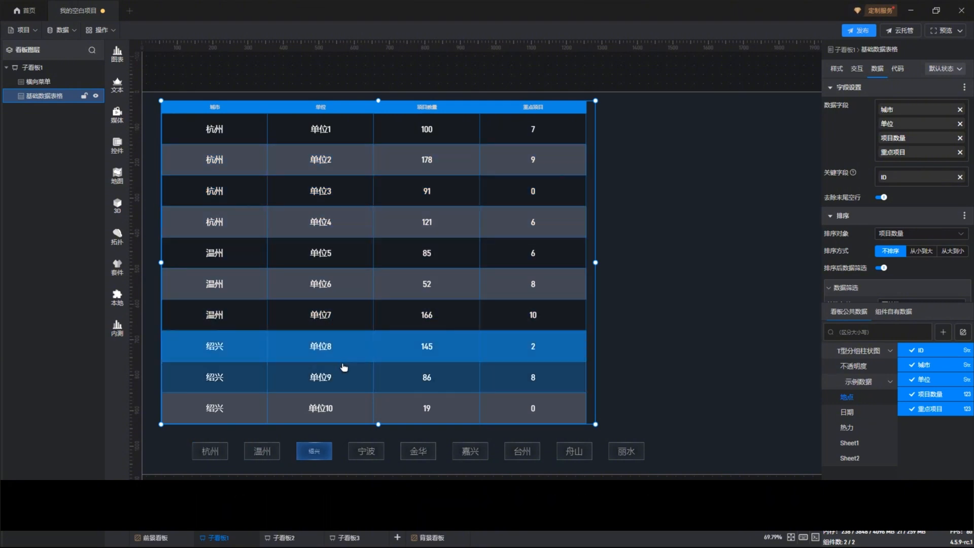
Choose 宁波, 金华, 绍兴 and 杭州 in the menu to check whether the table's selected row follows.
click(370, 456)
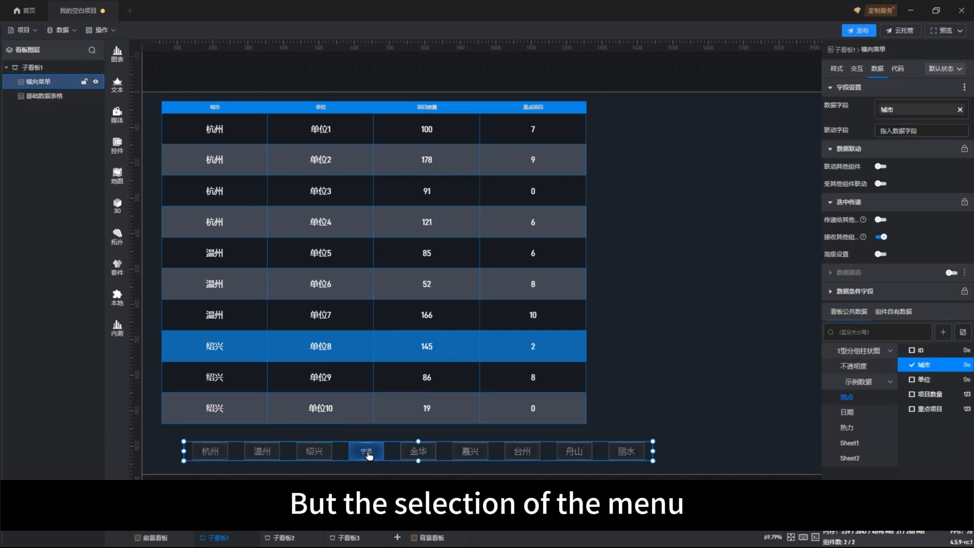
click(416, 453)
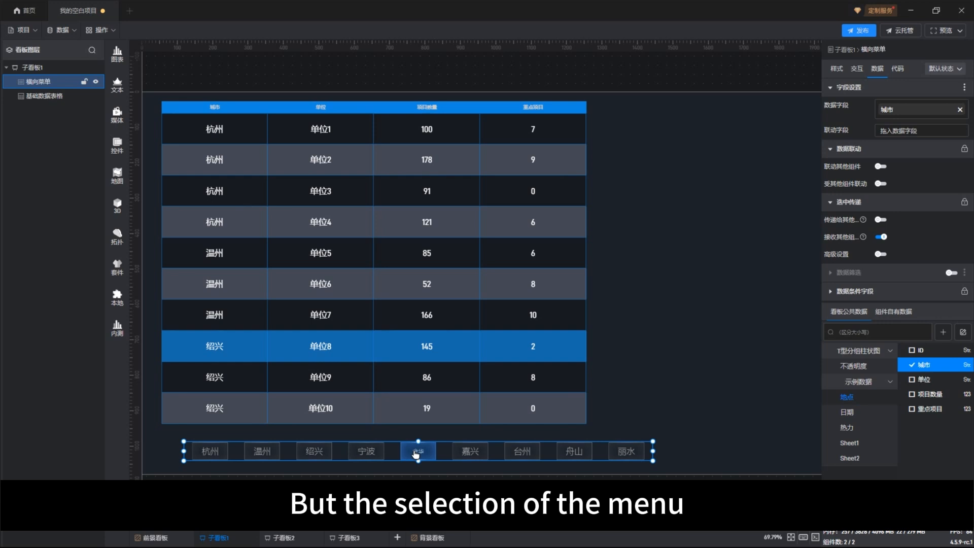
click(320, 450)
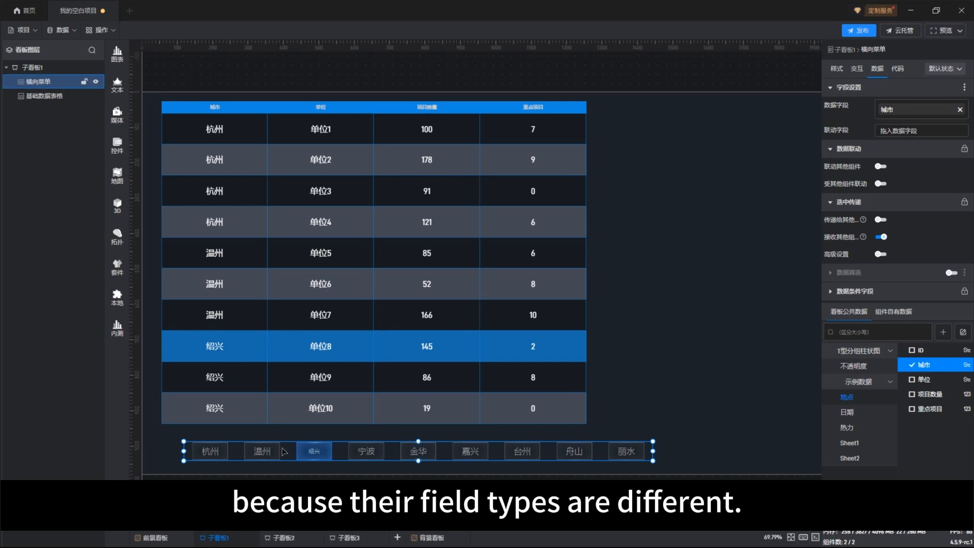
click(223, 449)
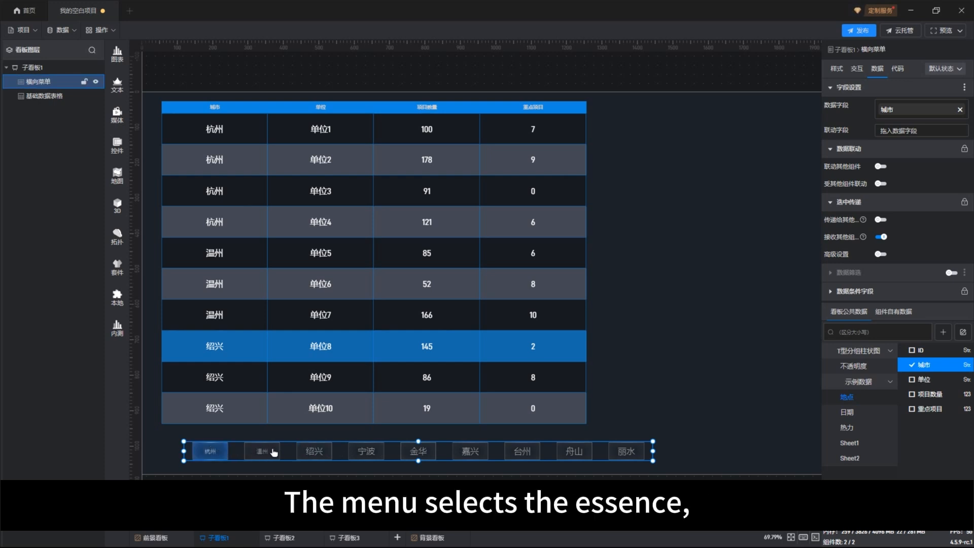
click(276, 406)
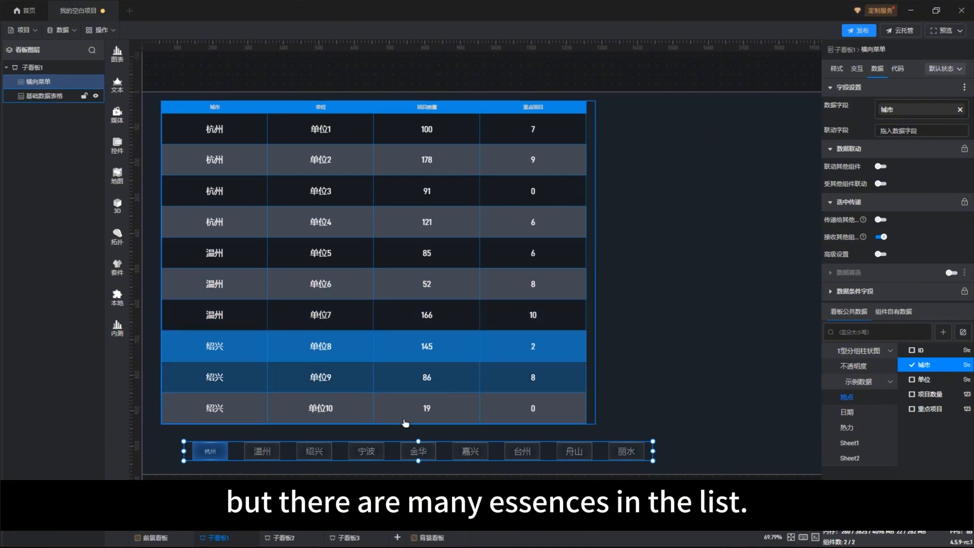
click(357, 456)
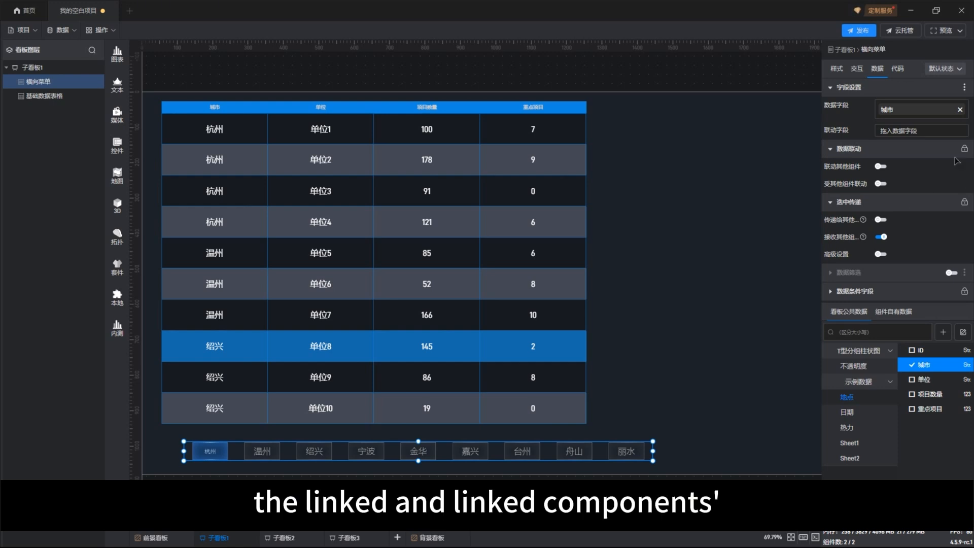
Replace the 横向菜单's 城市 data field with the 单位 field from the 地点 data.
click(960, 109)
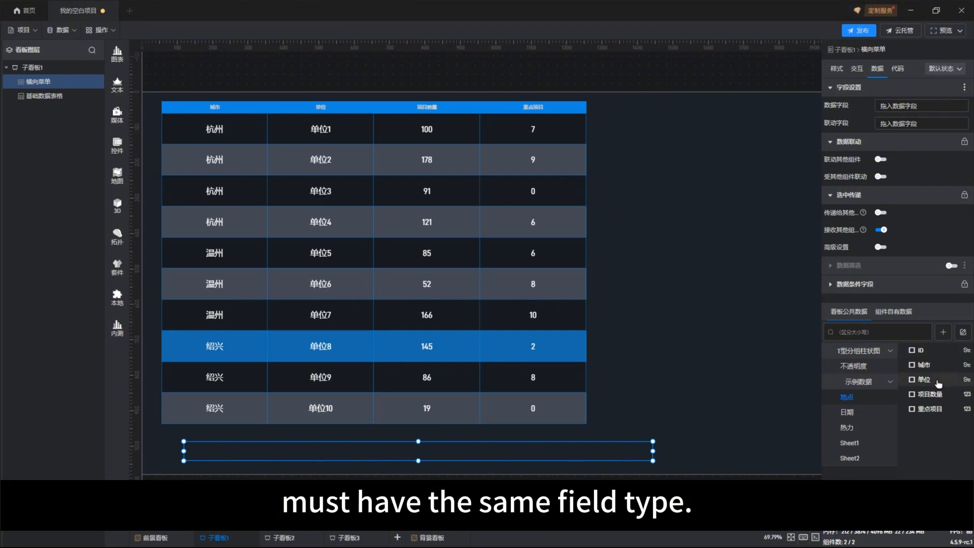
drag(938, 384, 936, 114)
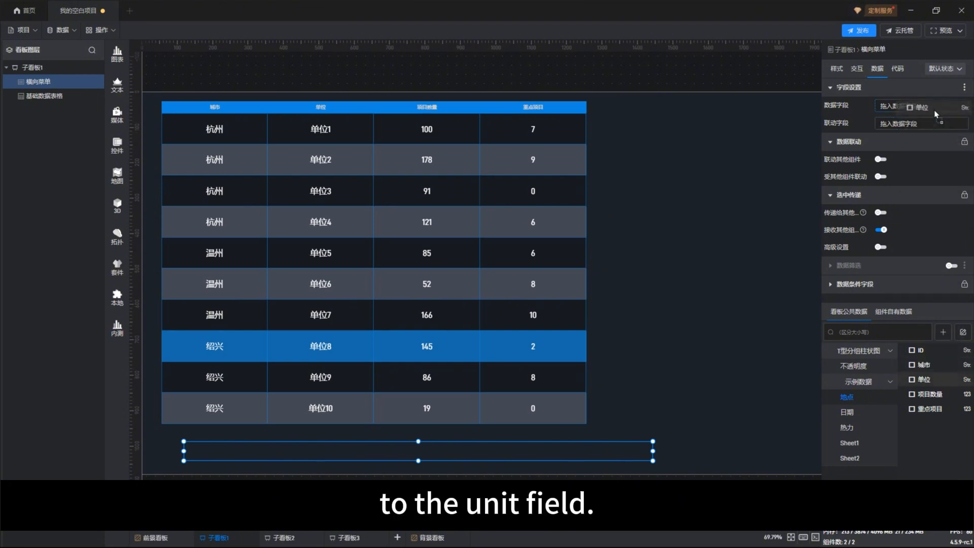
drag(936, 114, 936, 115)
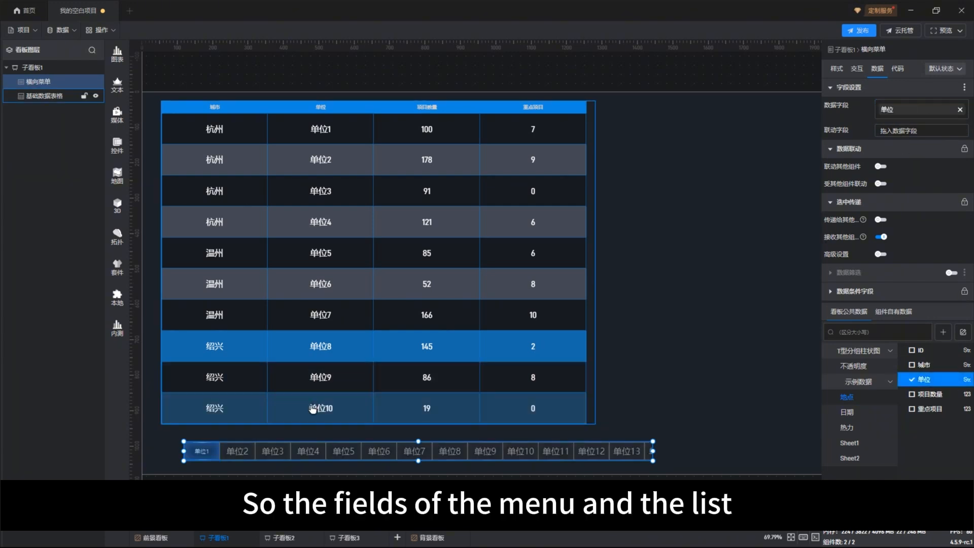
click(241, 451)
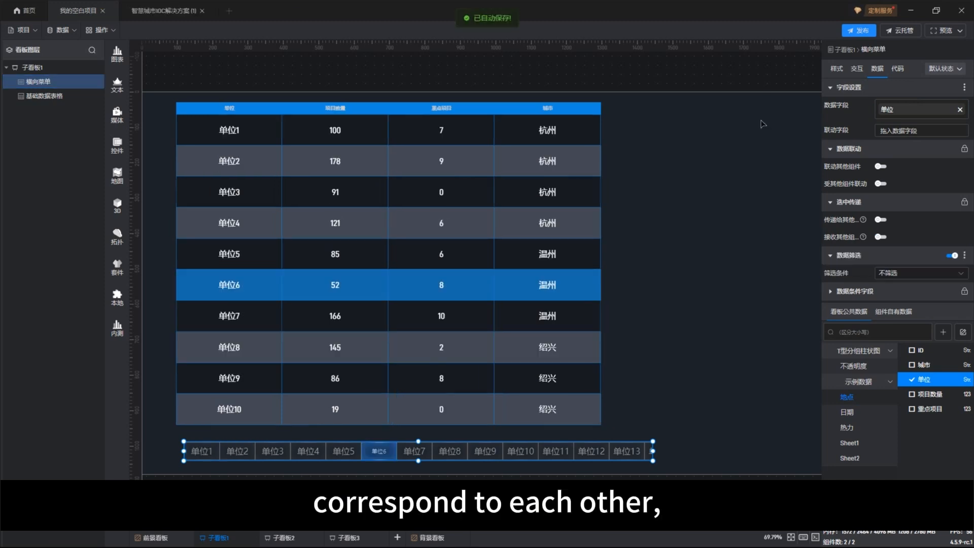
Enable both 传递给其他组件 and 接收其他组件传递 in the 横向菜单's 选中传递 settings.
click(745, 76)
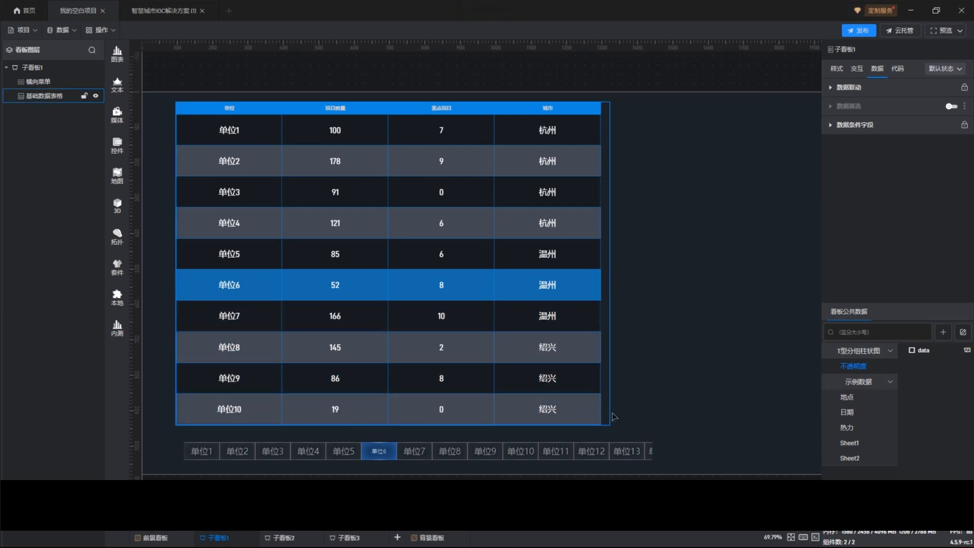
click(622, 460)
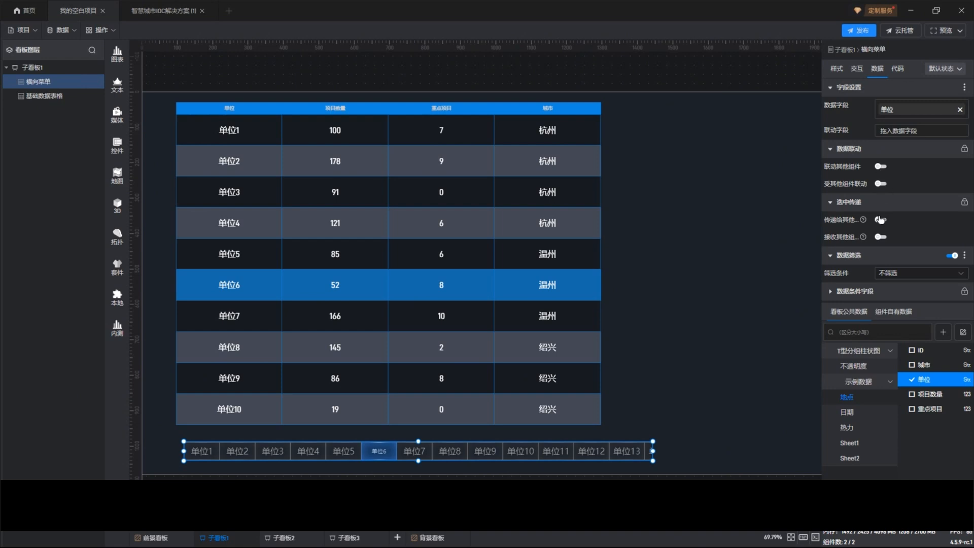
click(881, 220)
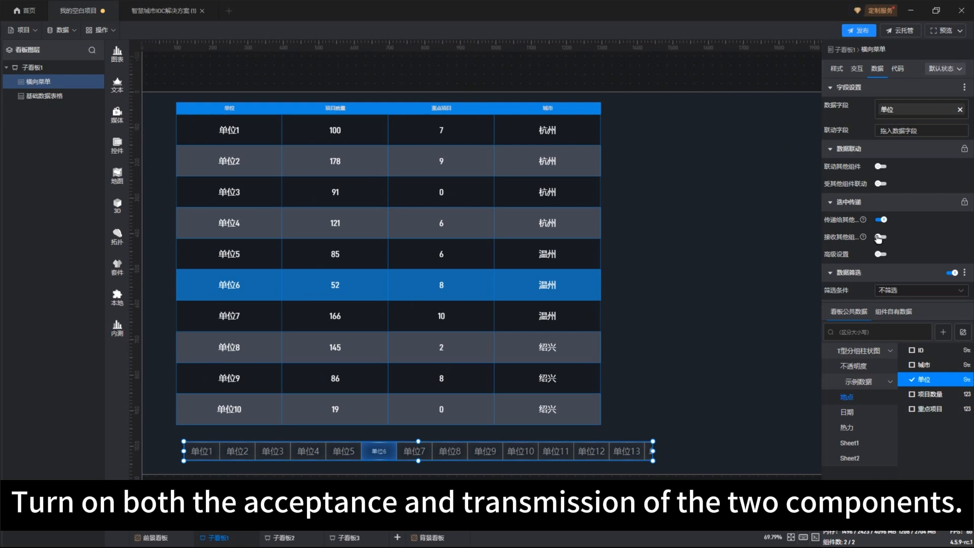
click(879, 237)
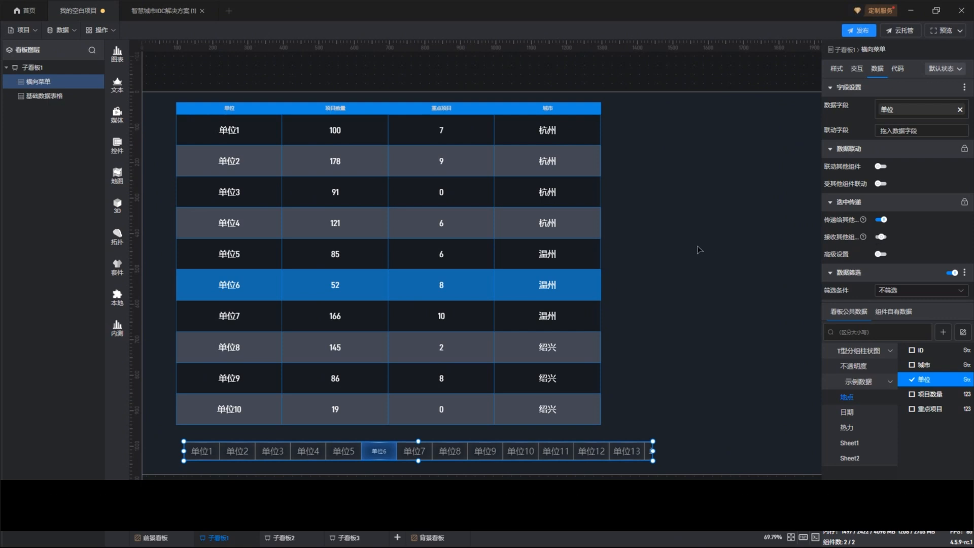
Enable both 传递给其他组件 and 接收其他组件传递 in the data table's 选中传递 settings.
click(605, 232)
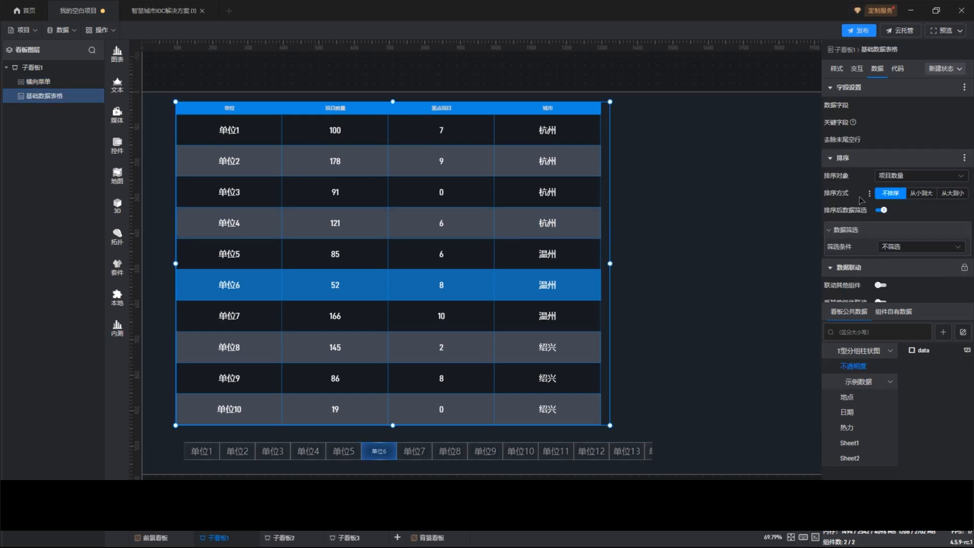
scroll(871, 241, down, 3)
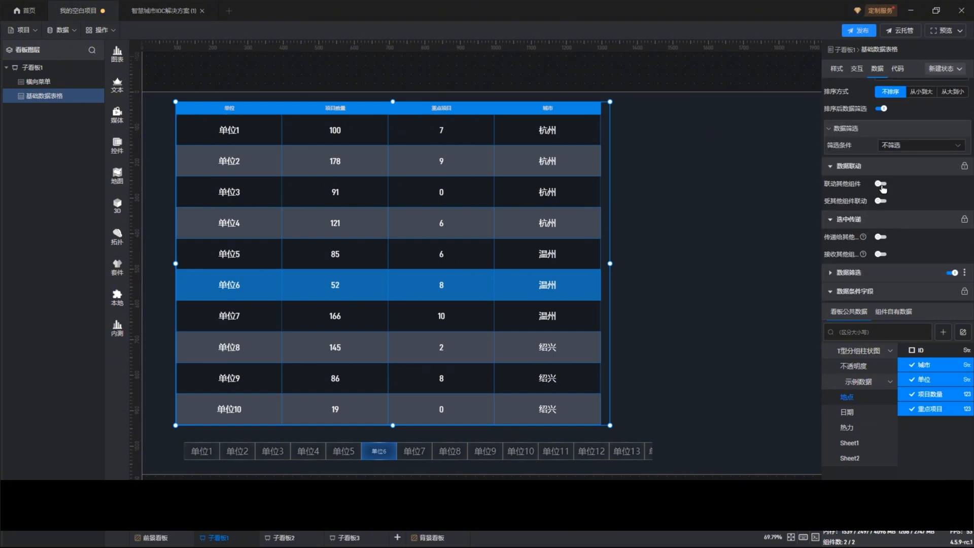
click(880, 237)
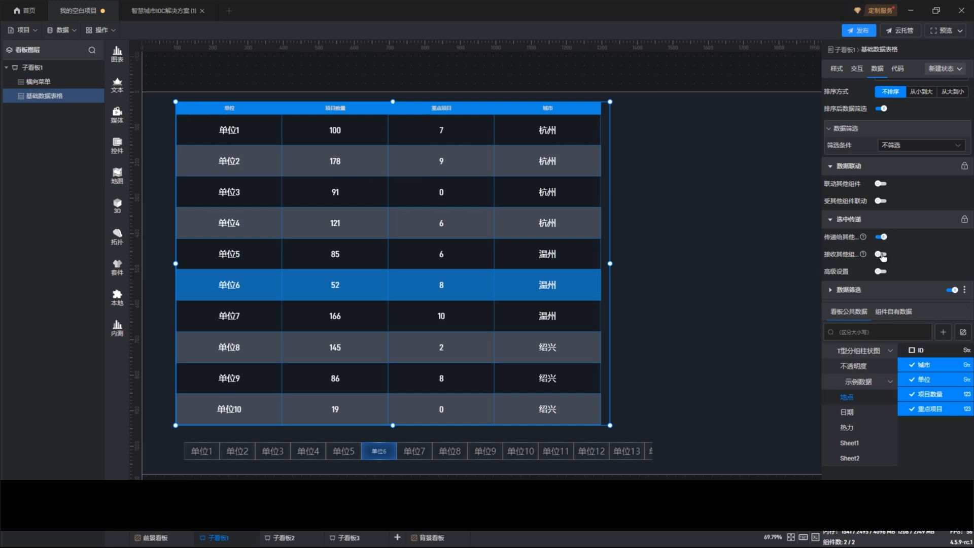
click(880, 254)
Select the 单位5, 单位4 and 单位3 rows in the data table to check whether the 横向菜单 follows.
click(328, 254)
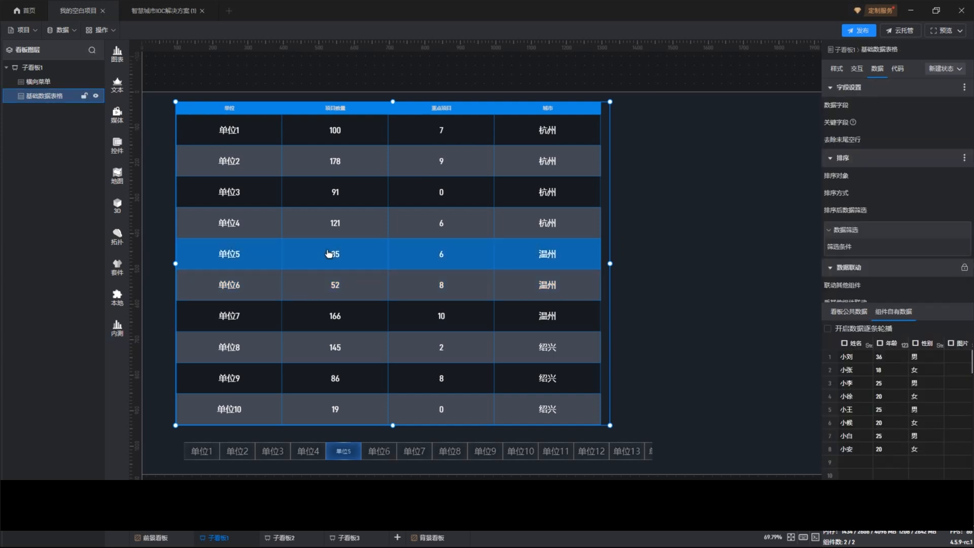
click(346, 223)
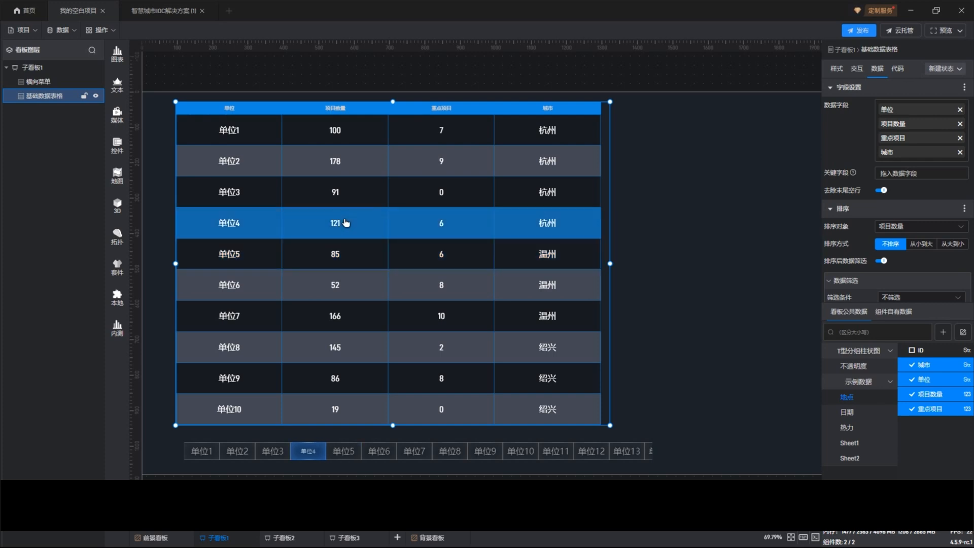
click(335, 192)
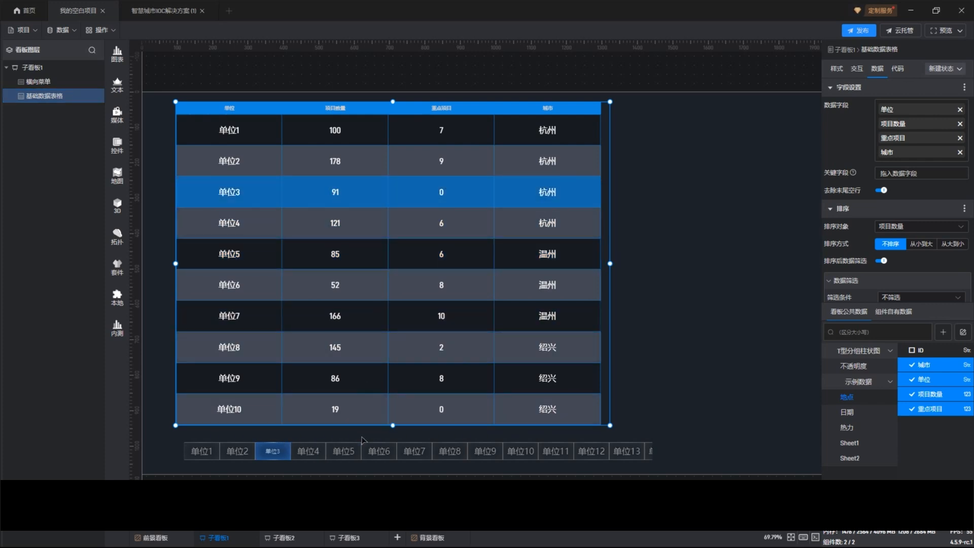
Choose 单位5, 单位6, 单位7 and 单位2 in the 横向菜单 to check whether the table's selected row follows.
click(347, 453)
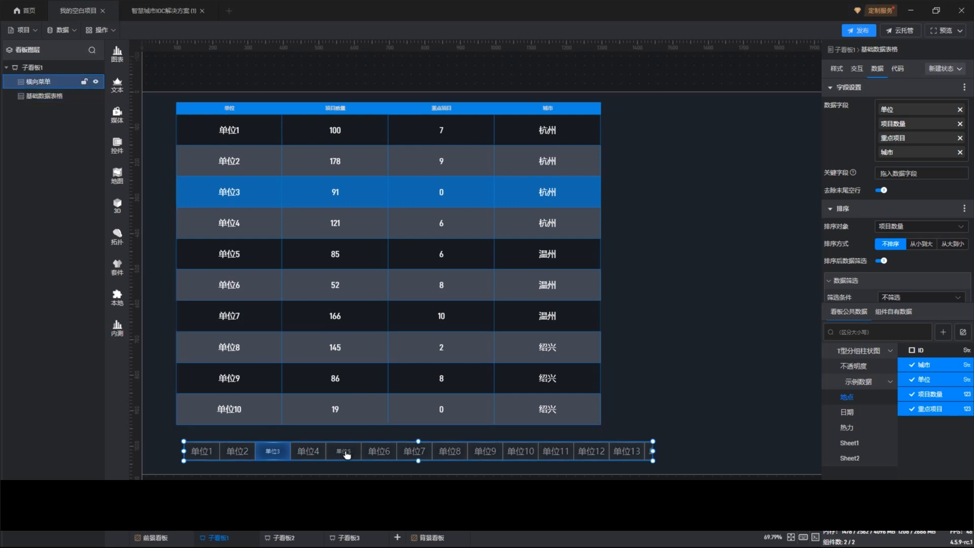
click(344, 451)
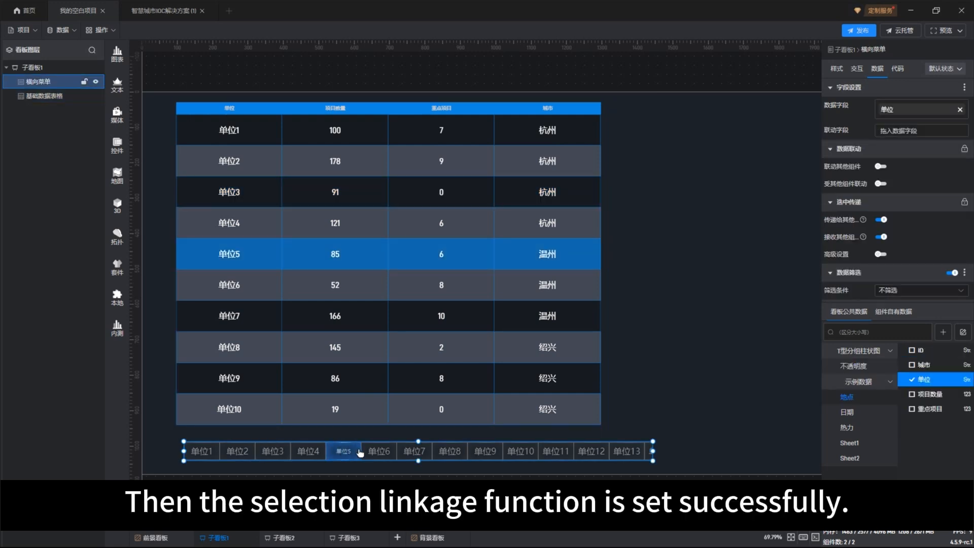
click(382, 454)
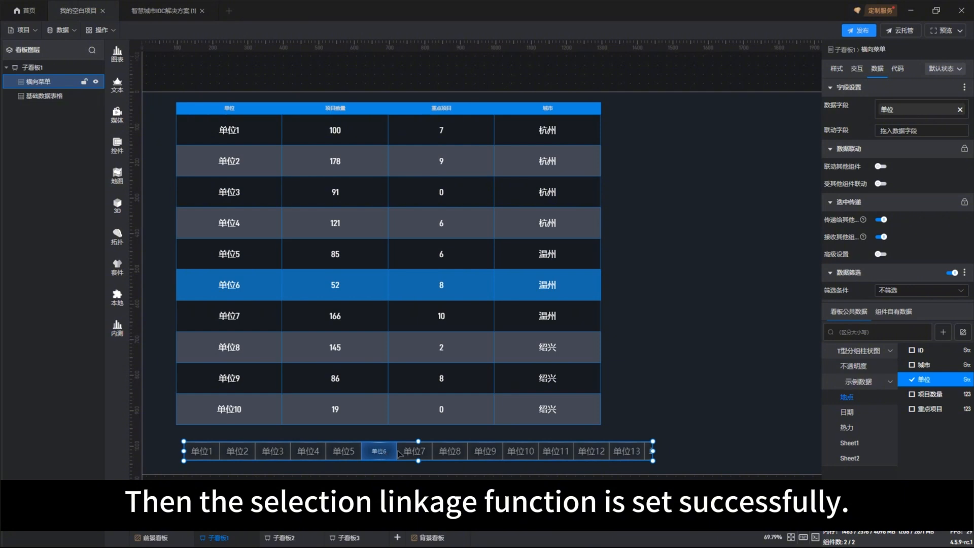
click(415, 452)
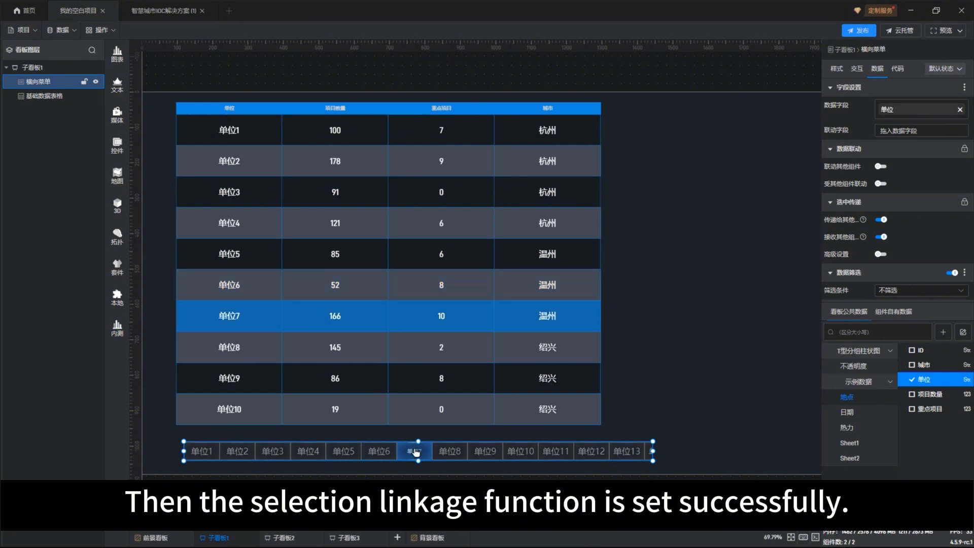
click(239, 452)
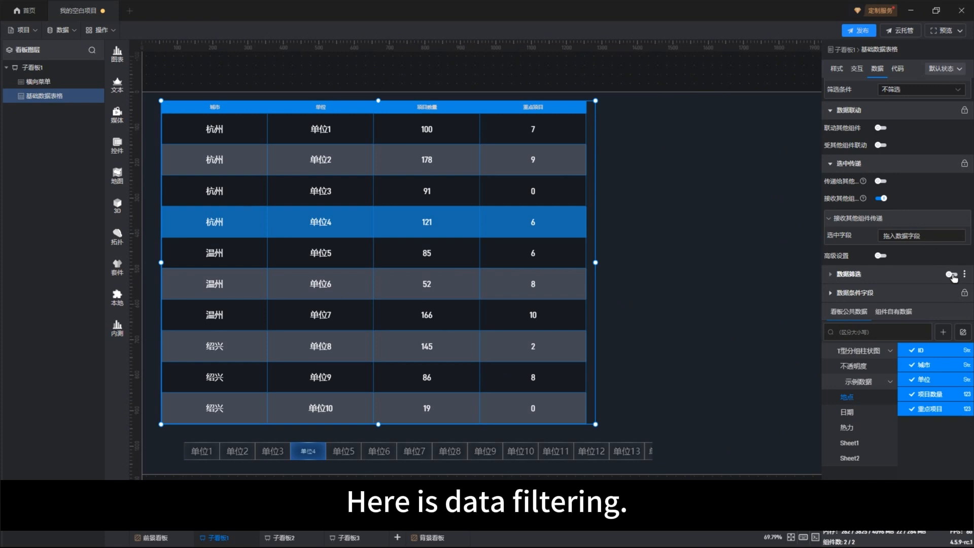
Enable 数据筛选 for the data table and review its 筛选条件 options, leaving 不筛选 selected.
click(951, 274)
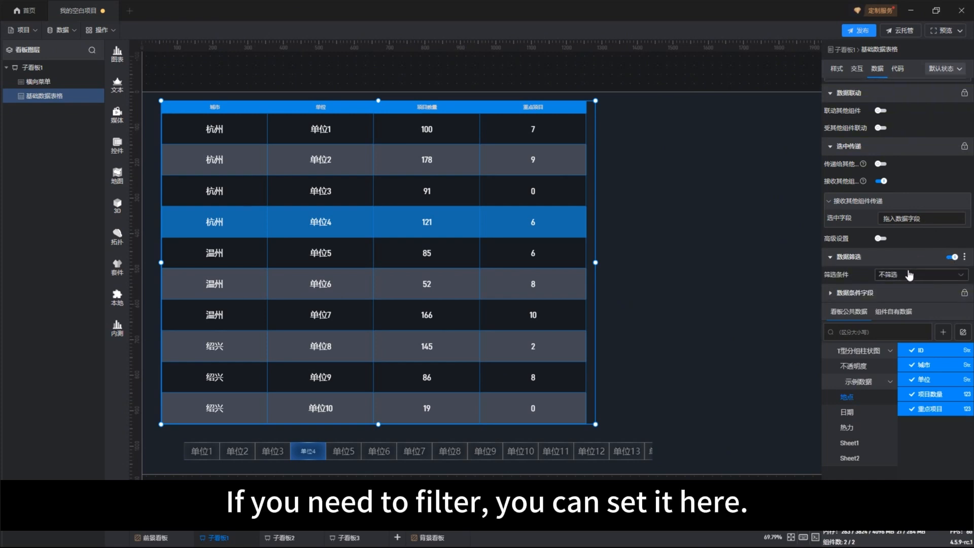
click(902, 279)
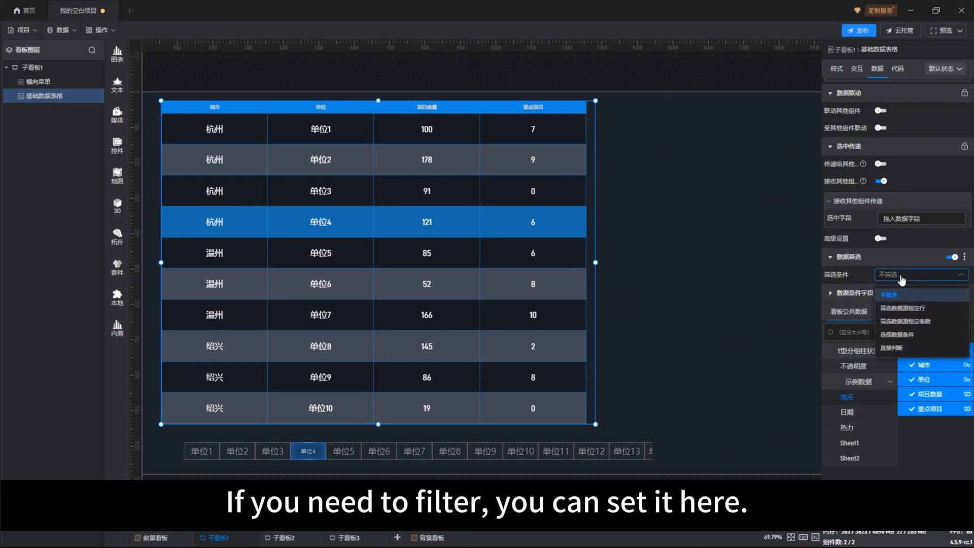
click(902, 279)
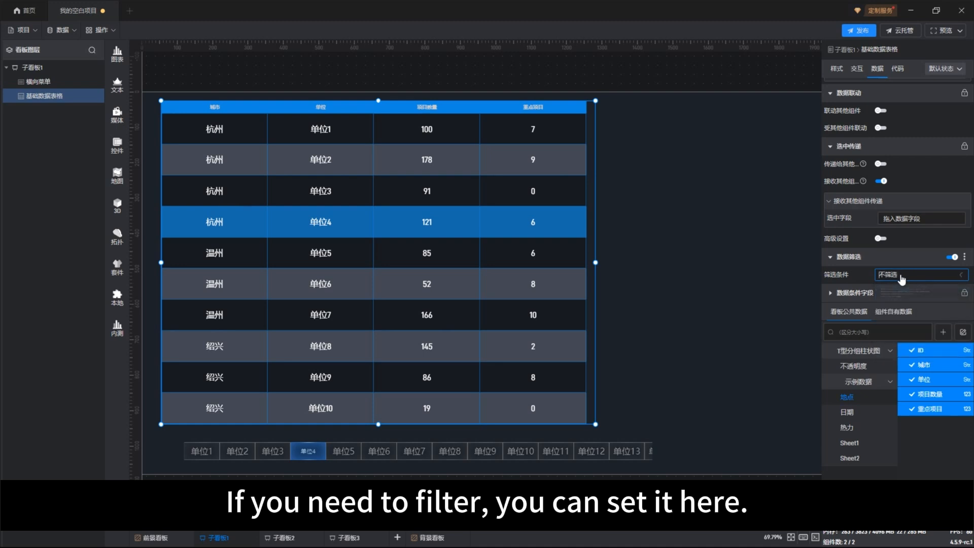
click(901, 279)
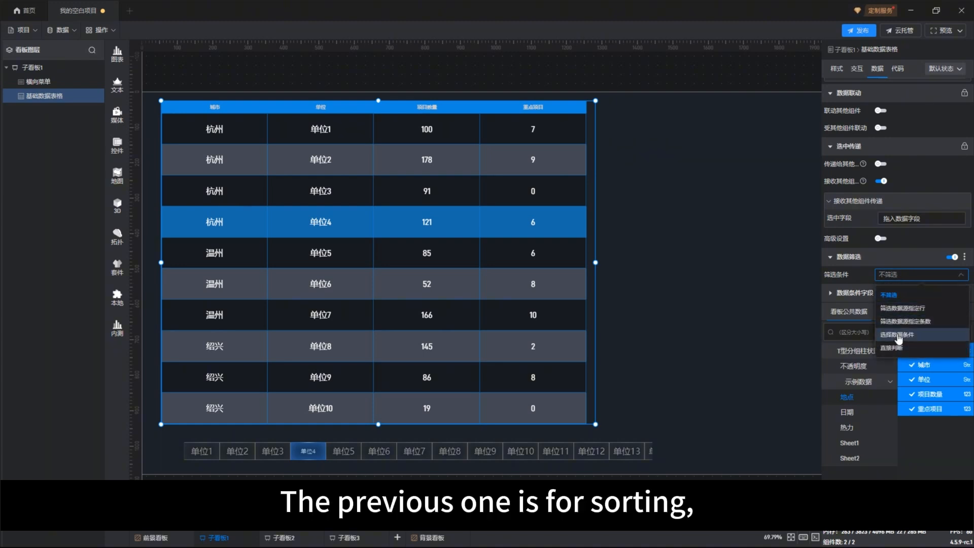
click(864, 261)
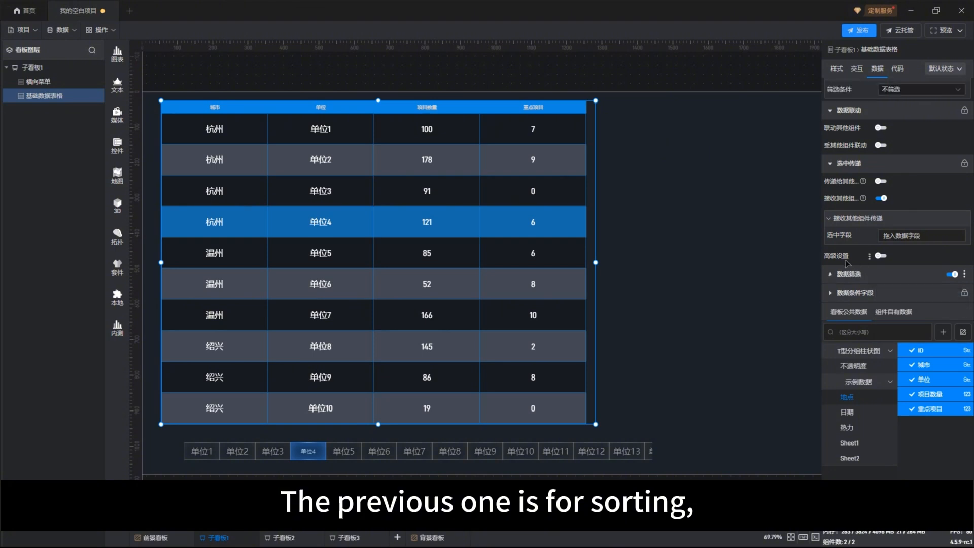
Show the table's 数据条件字段 setting and add a new component state with 显示高级设置 and 使用当前数据条件字段 enabled.
click(868, 292)
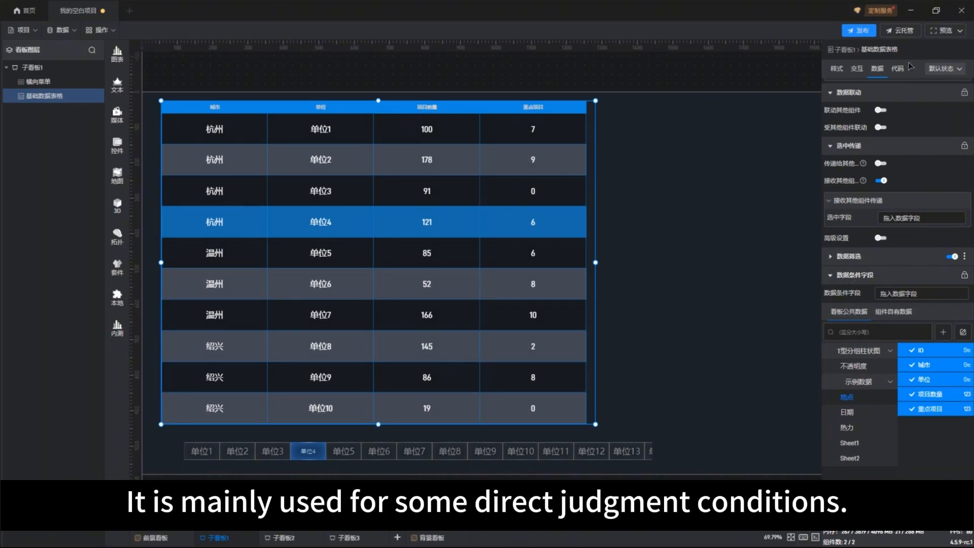
click(944, 71)
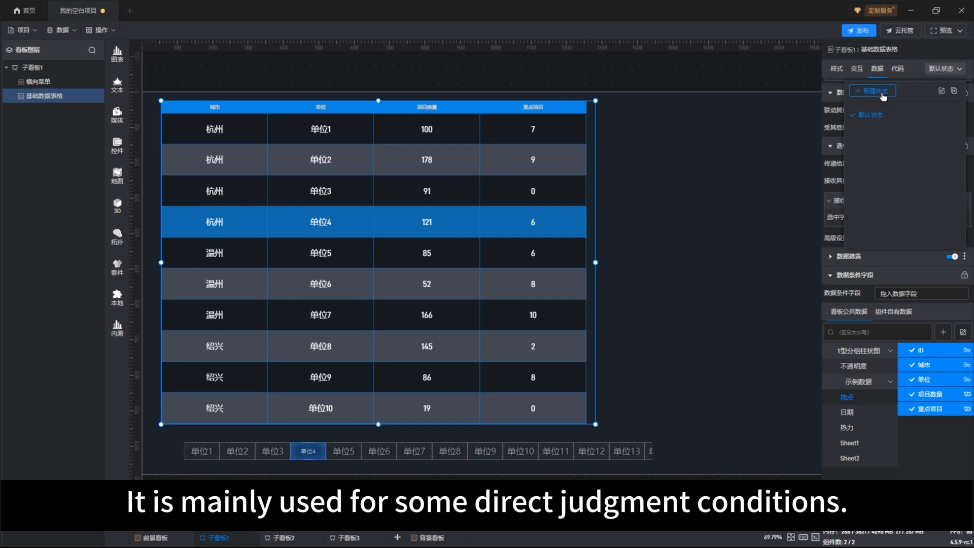
click(873, 93)
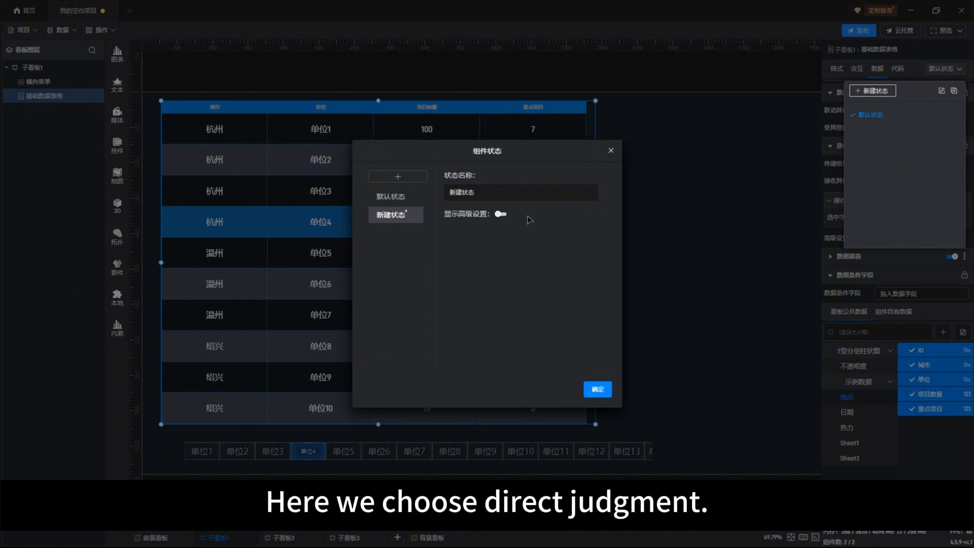
click(499, 214)
click(501, 215)
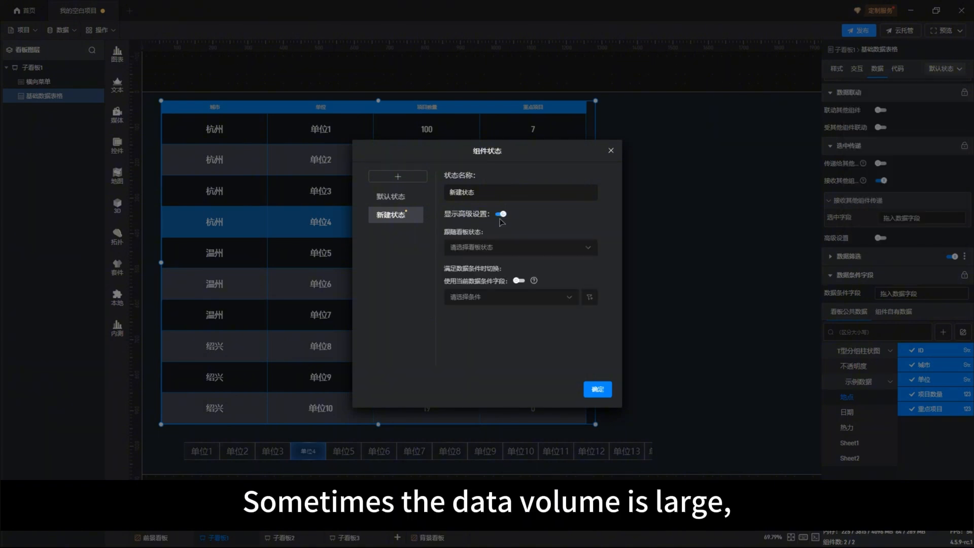
click(519, 281)
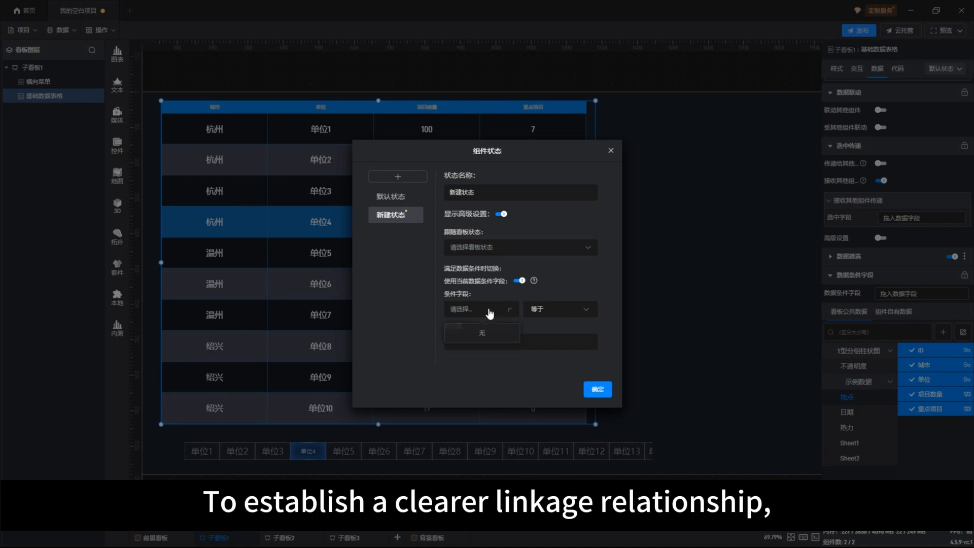
click(597, 390)
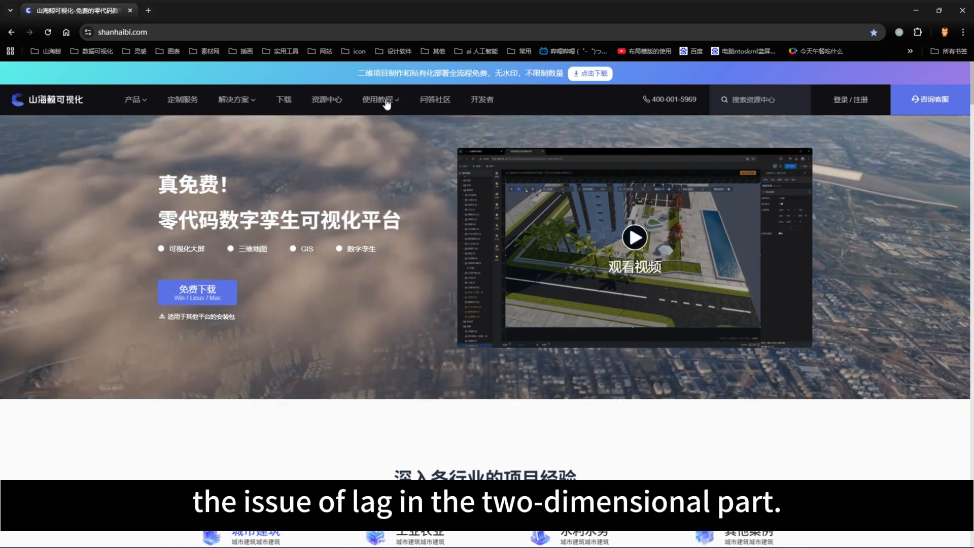
Switch to the shanhaibi.com site in the browser, open the 图文教程 documentation, and skim 二维元素的卡顿优化 under 项目制作's 卡顿优化.
mouse_move(386, 99)
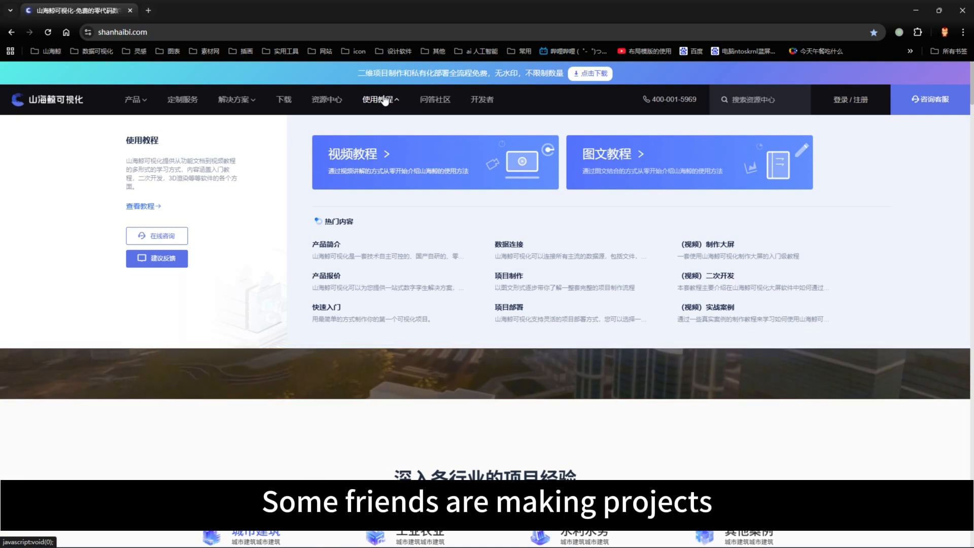
click(624, 152)
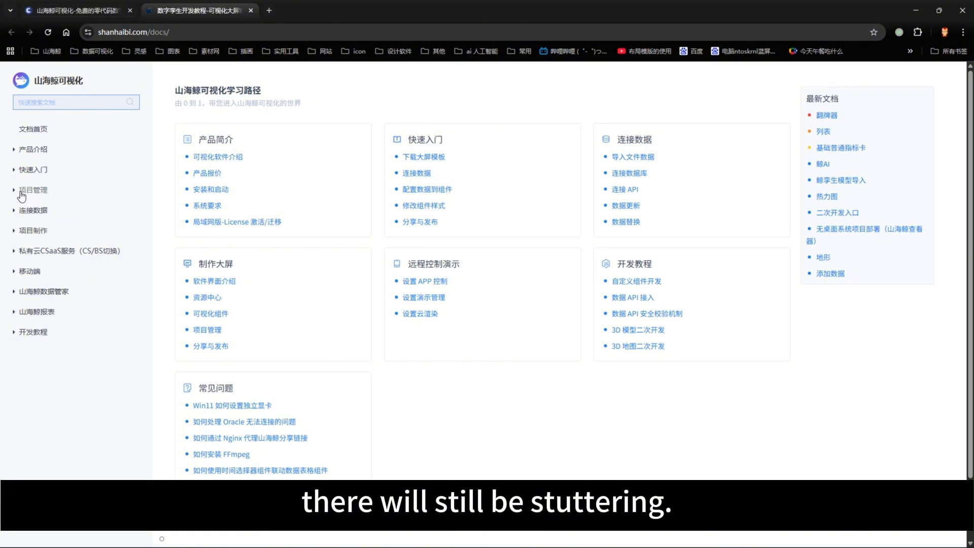
click(15, 231)
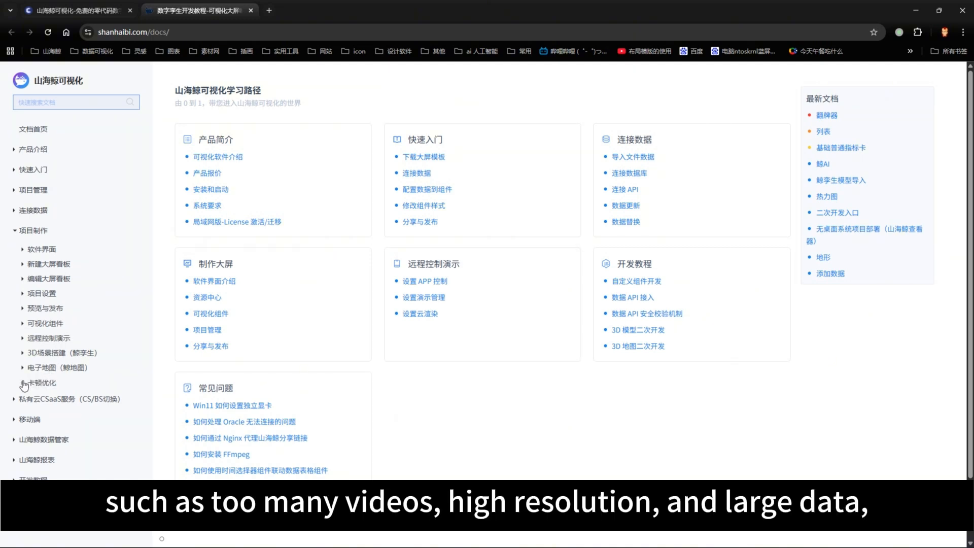
click(24, 384)
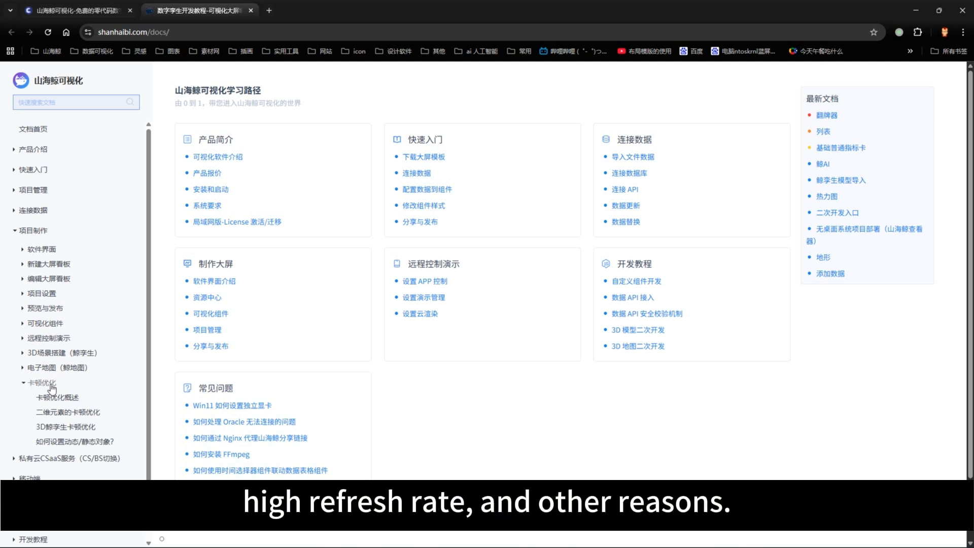
click(64, 416)
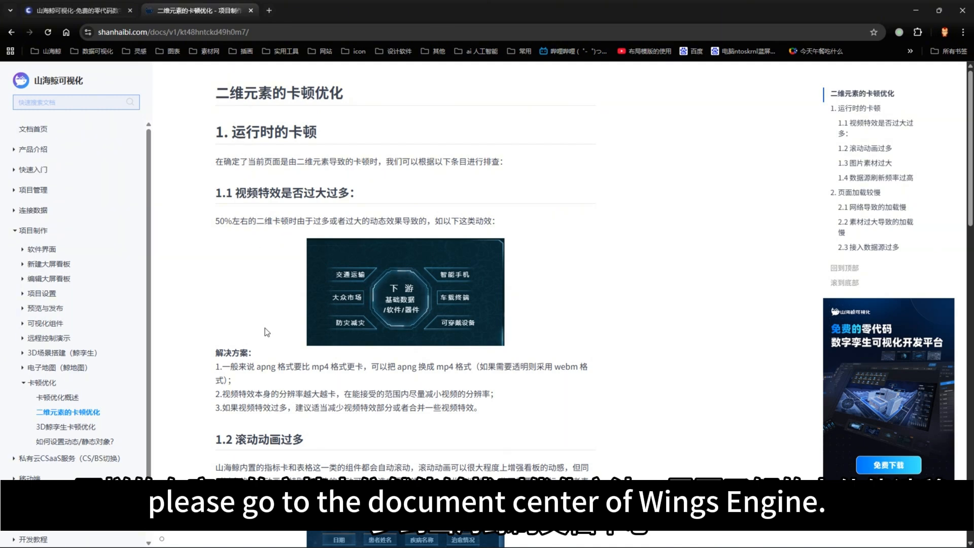
scroll(276, 417, down, 4)
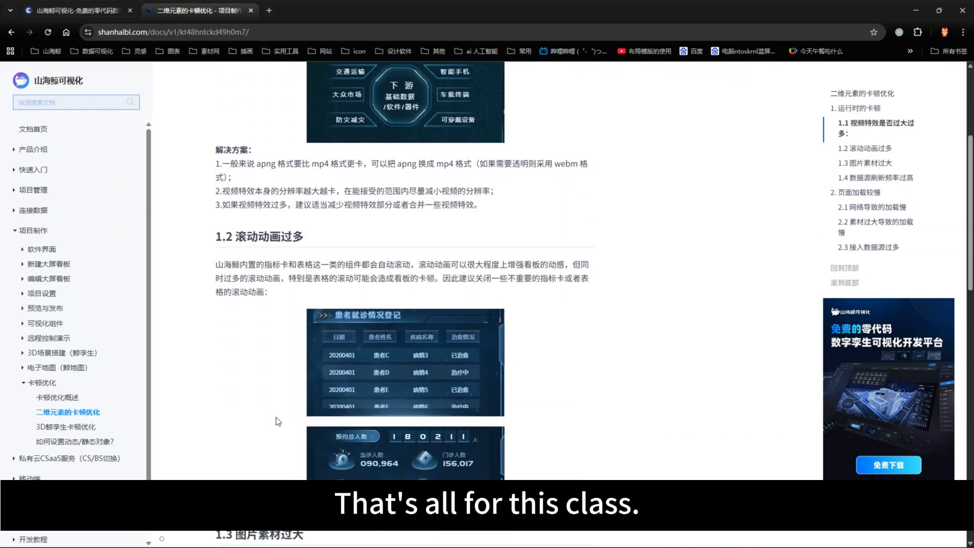
scroll(293, 425, up, 4)
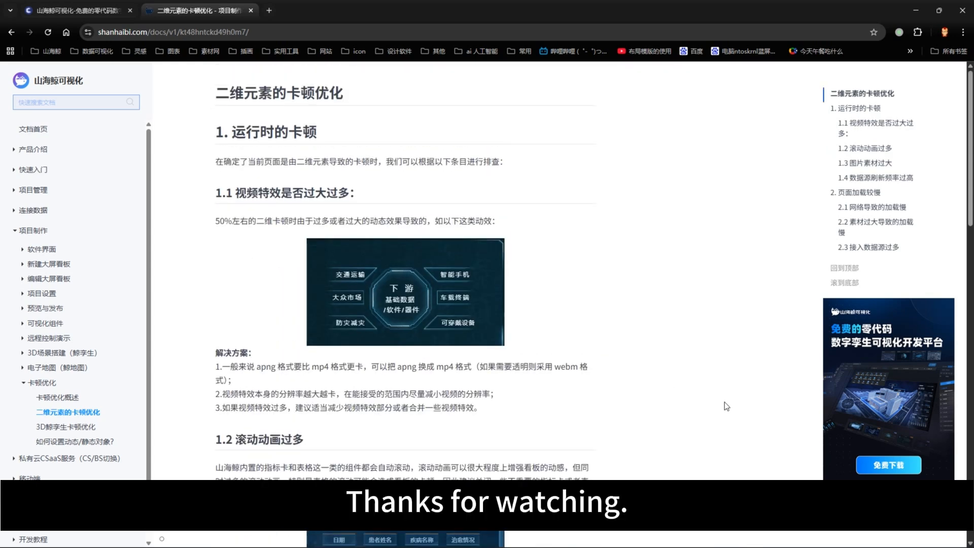
scroll(716, 427, down, 1)
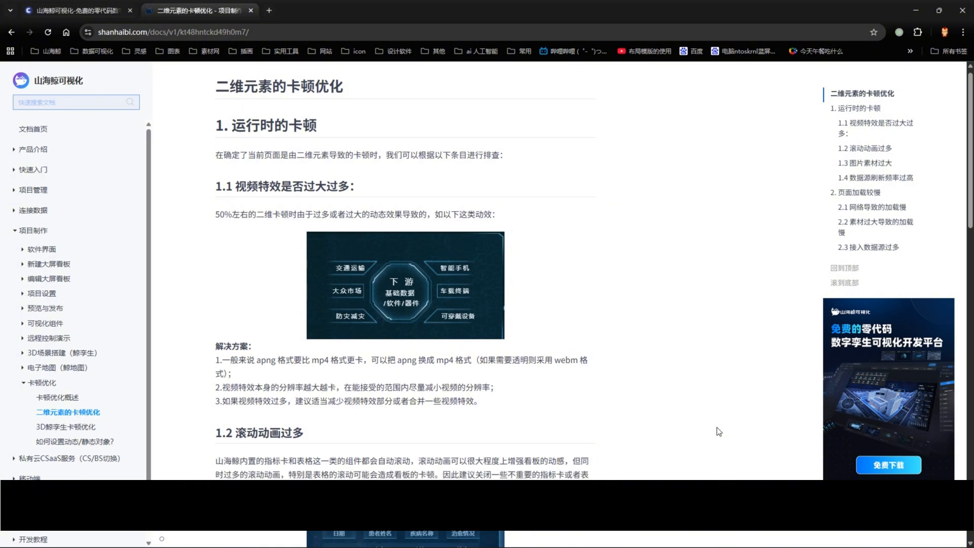
scroll(716, 421, up, 1)
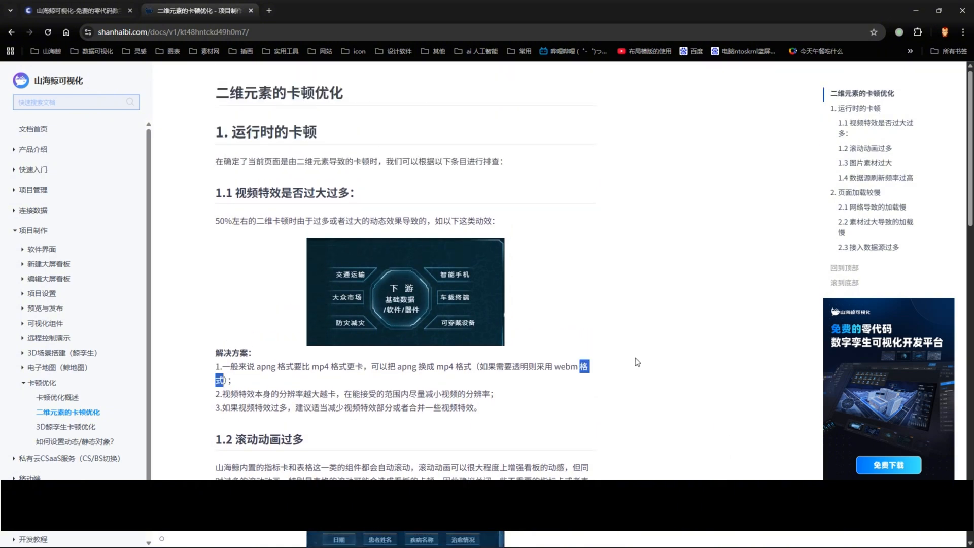